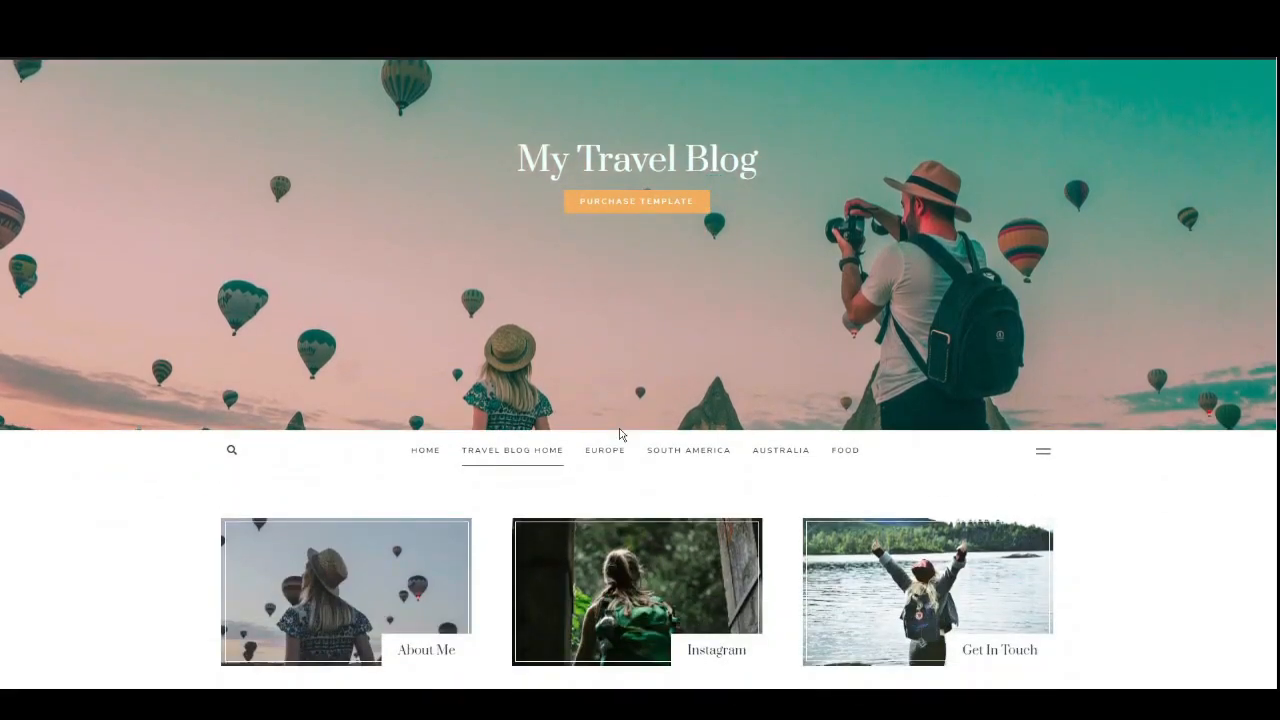
# - Examine the travel blog demo's hero banner, navigation menu and the About Me, Instagram and Get In Touch tiles
pyautogui.scroll(1, 619, 433)
pyautogui.scroll(-1, 619, 433)
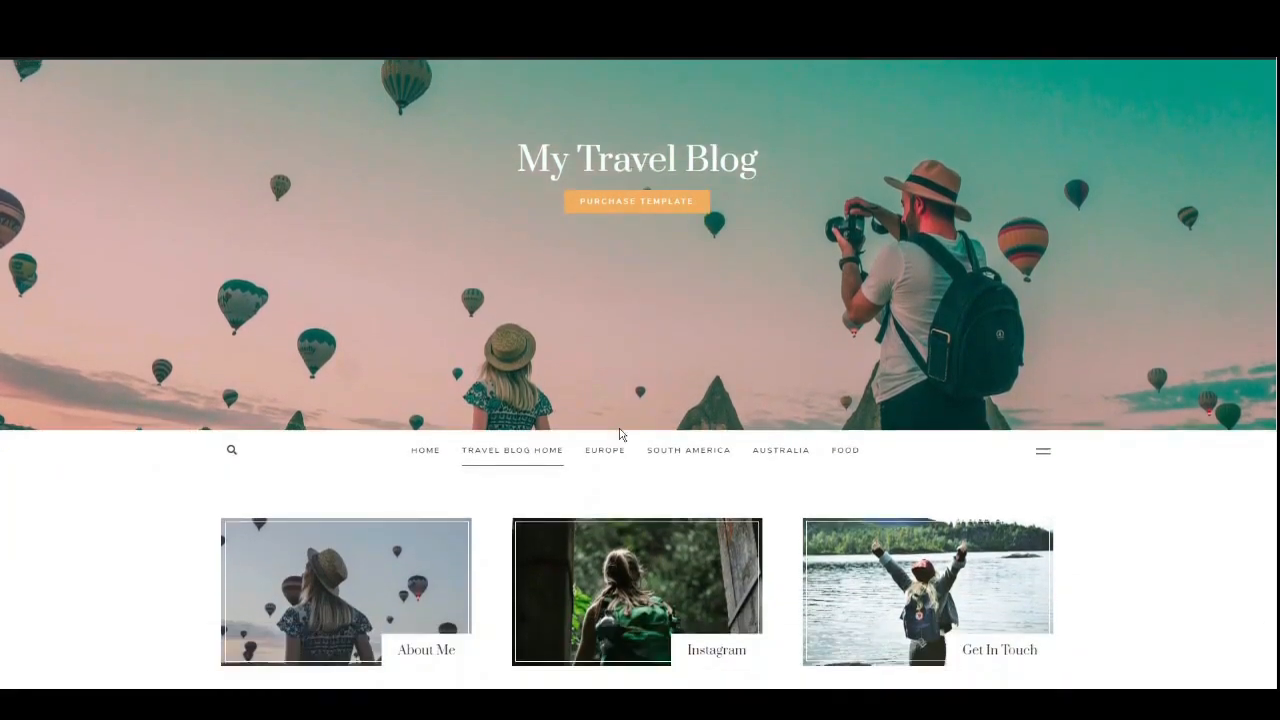
pyautogui.scroll(-9, 619, 433)
pyautogui.scroll(-5, 619, 427)
pyautogui.scroll(11, 619, 433)
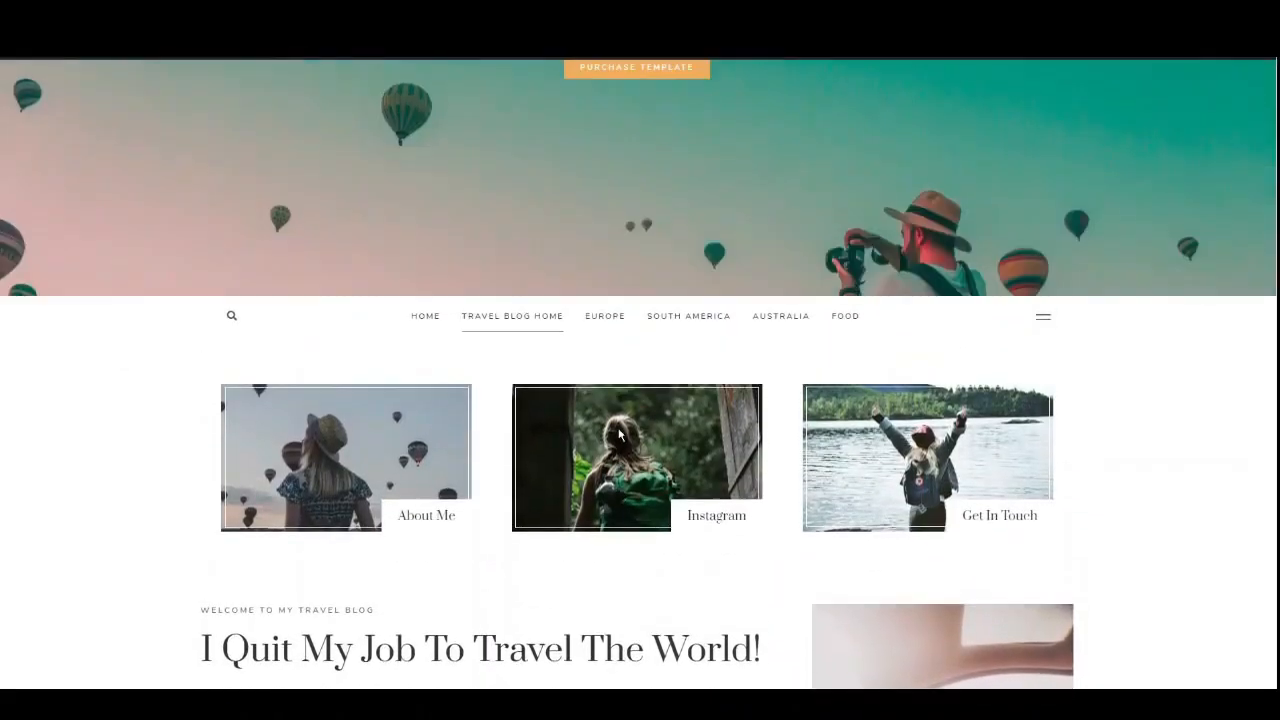
pyautogui.scroll(4, 618, 433)
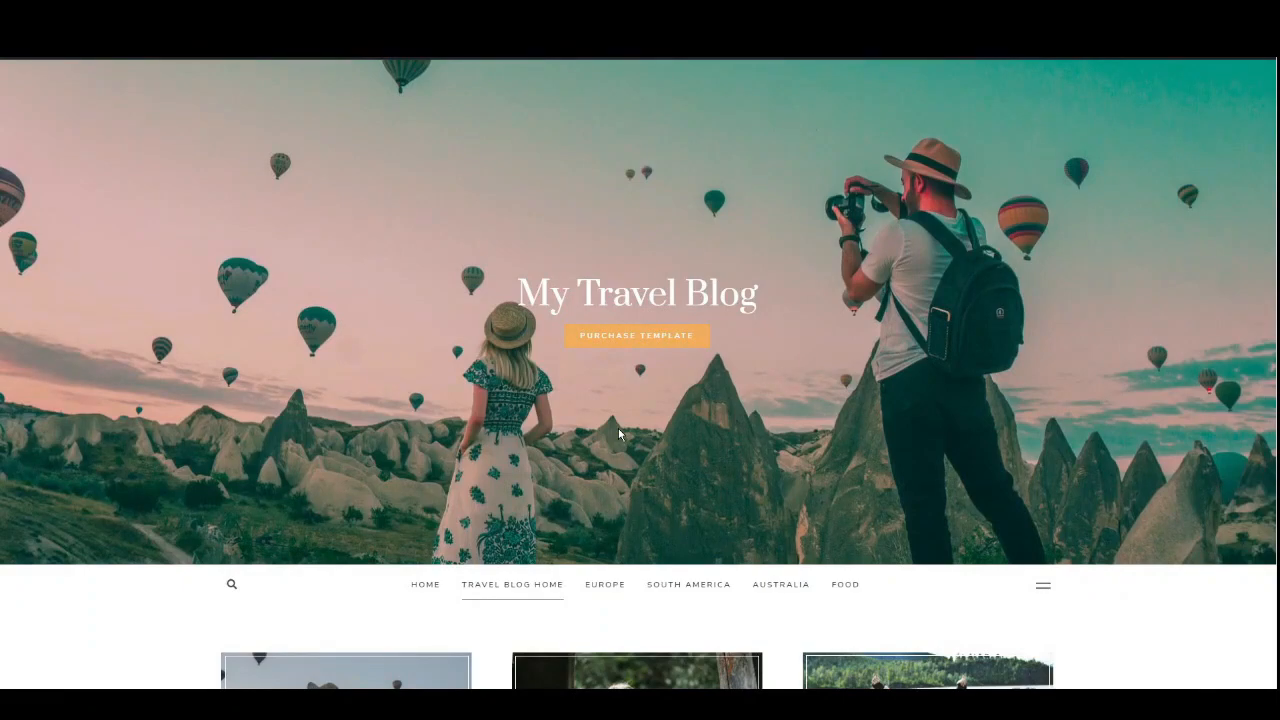
pyautogui.scroll(-3, 605, 423)
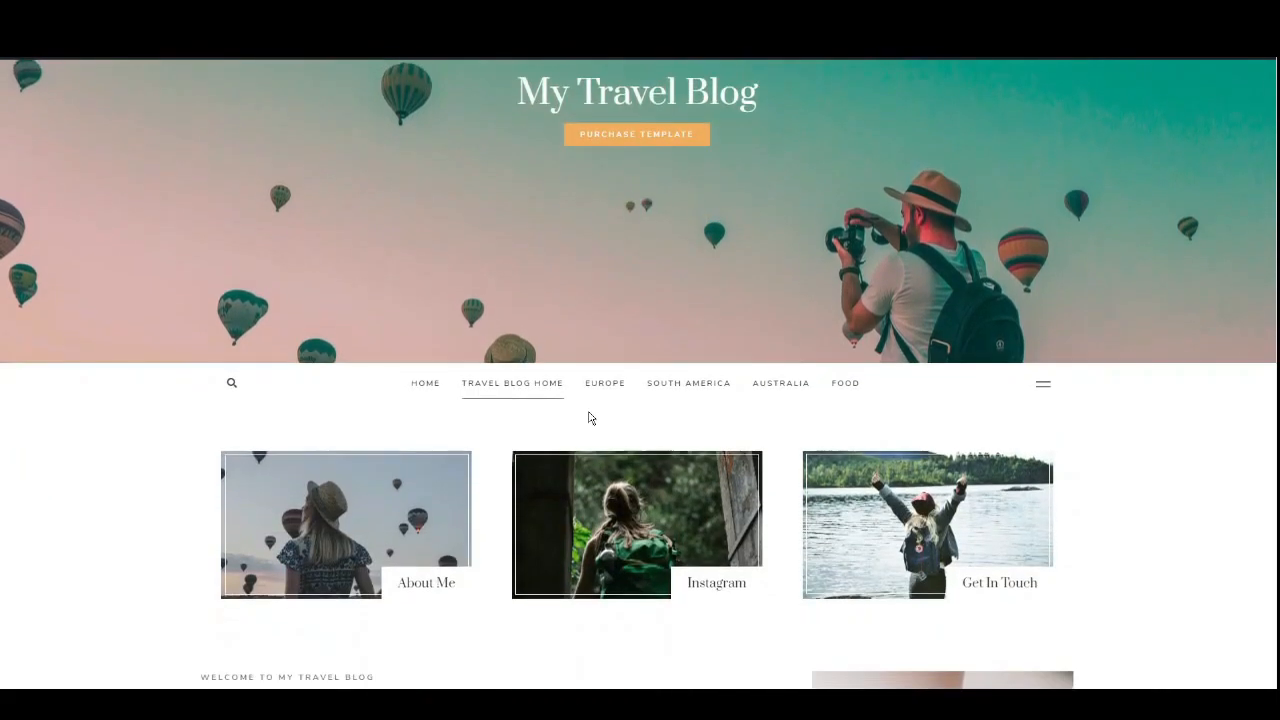
pyautogui.scroll(-1, 590, 418)
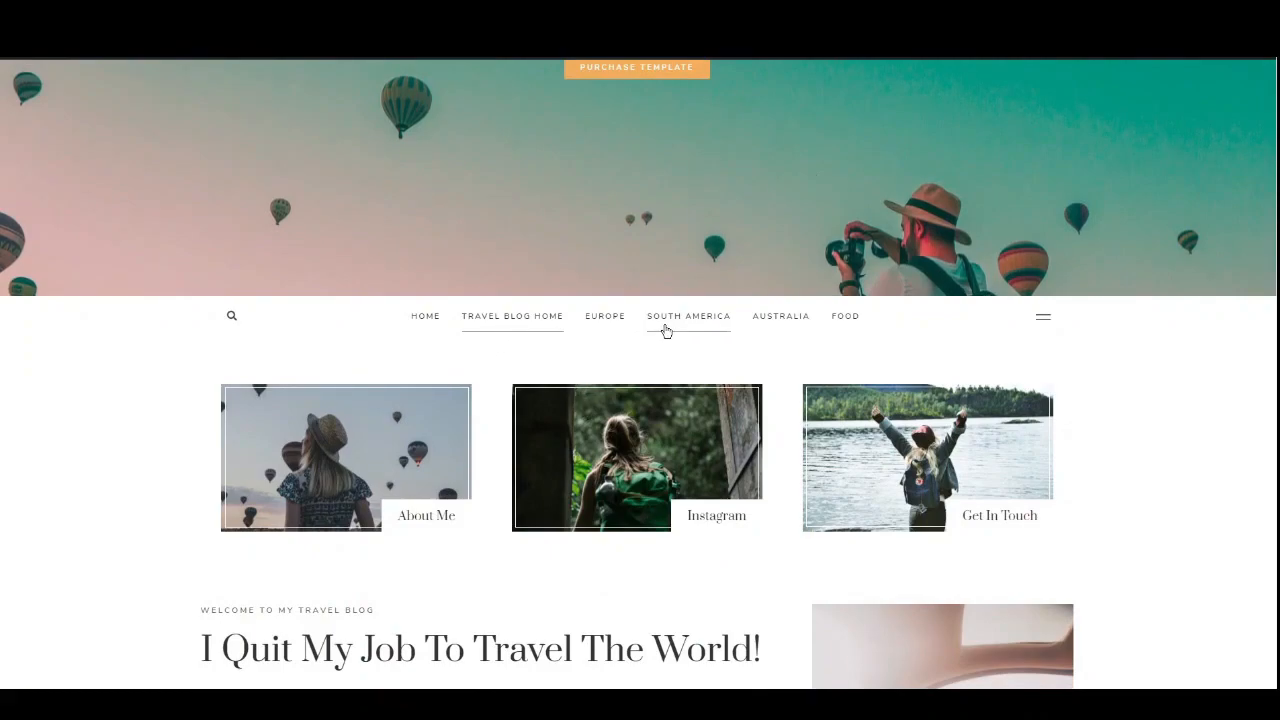
pyautogui.scroll(-1, 663, 347)
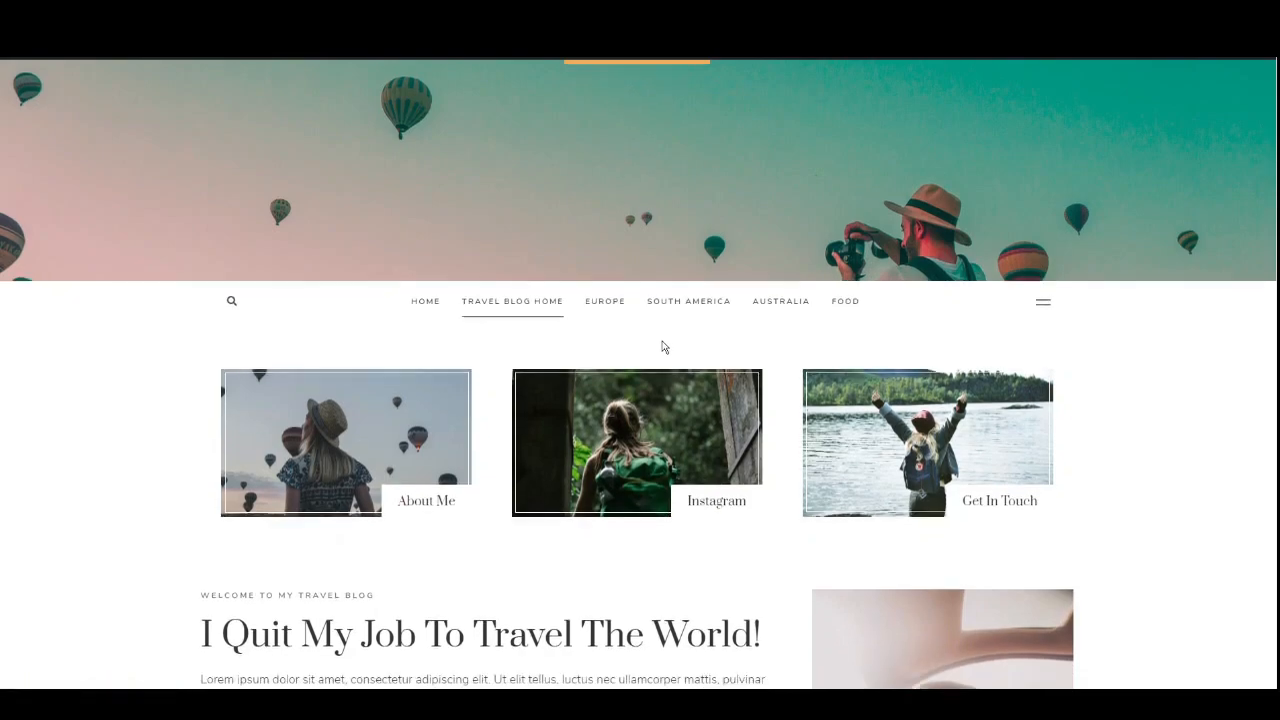
# - Examine the rest of the demo homepage, from the welcome text and latest blogs through videos, featured posts and map to the footer
pyautogui.scroll(-5, 637, 277)
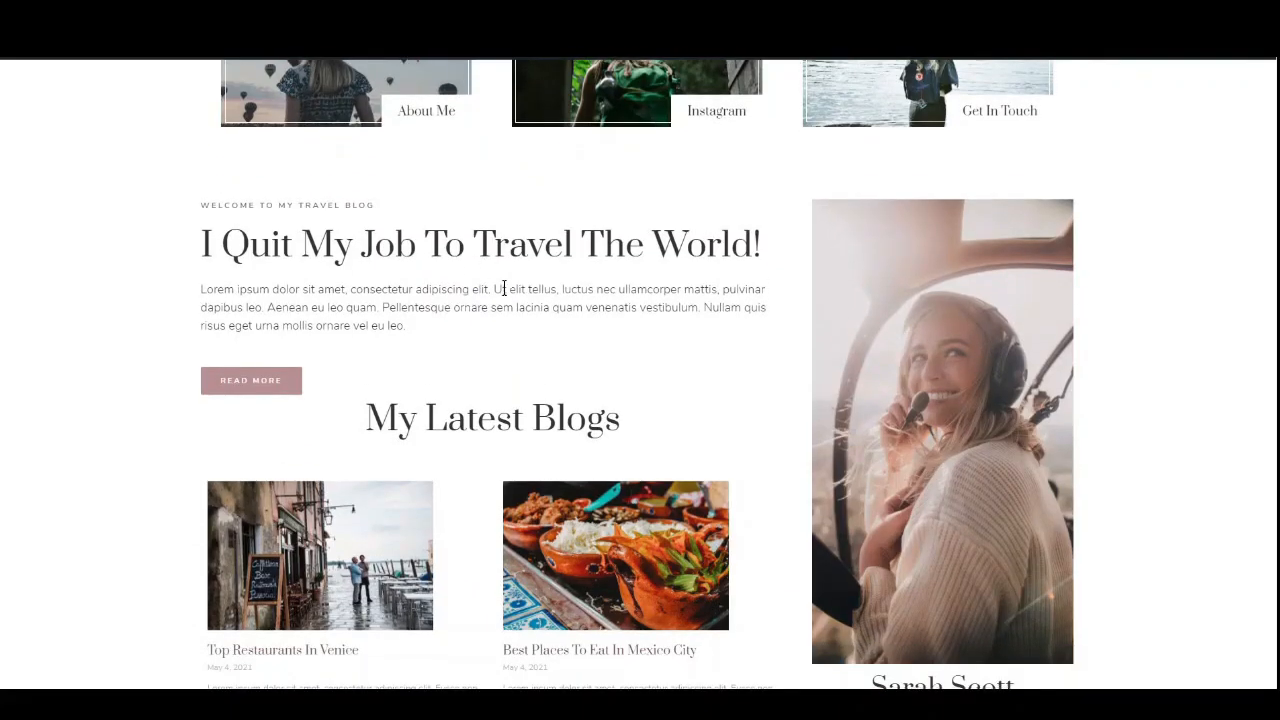
pyautogui.scroll(-2, 515, 293)
pyautogui.scroll(-2, 895, 367)
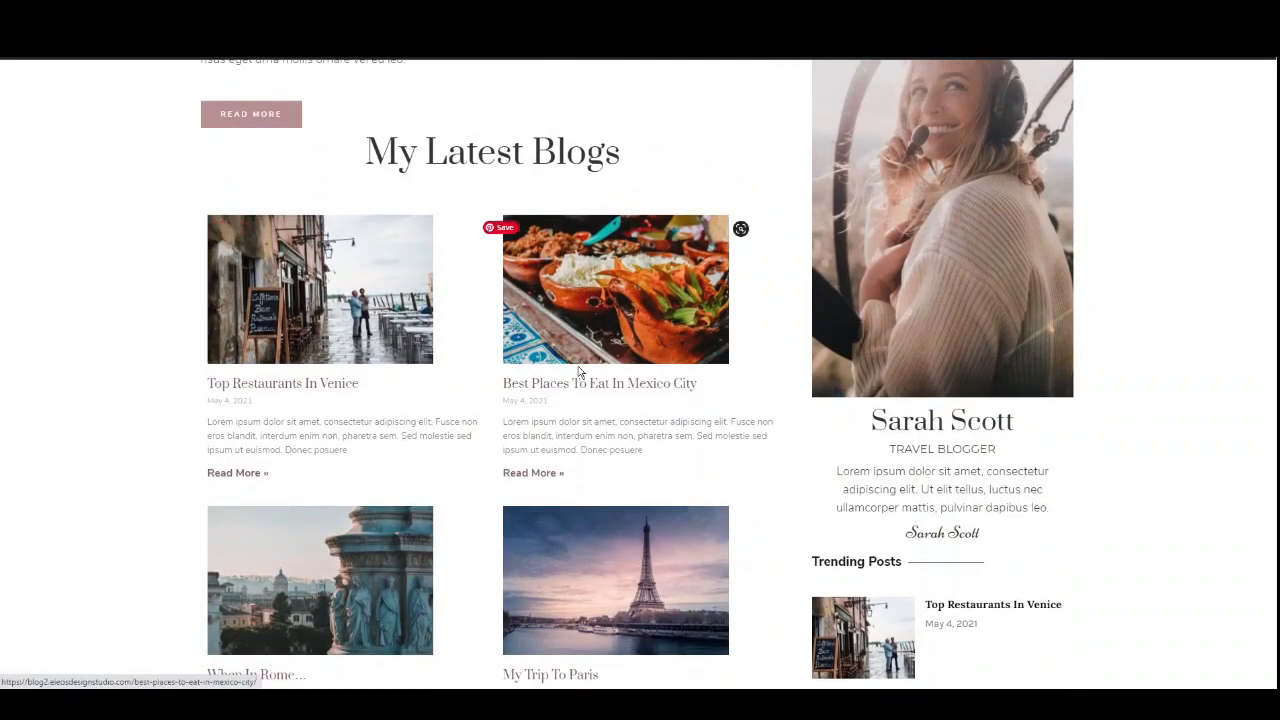
pyautogui.scroll(-5, 454, 355)
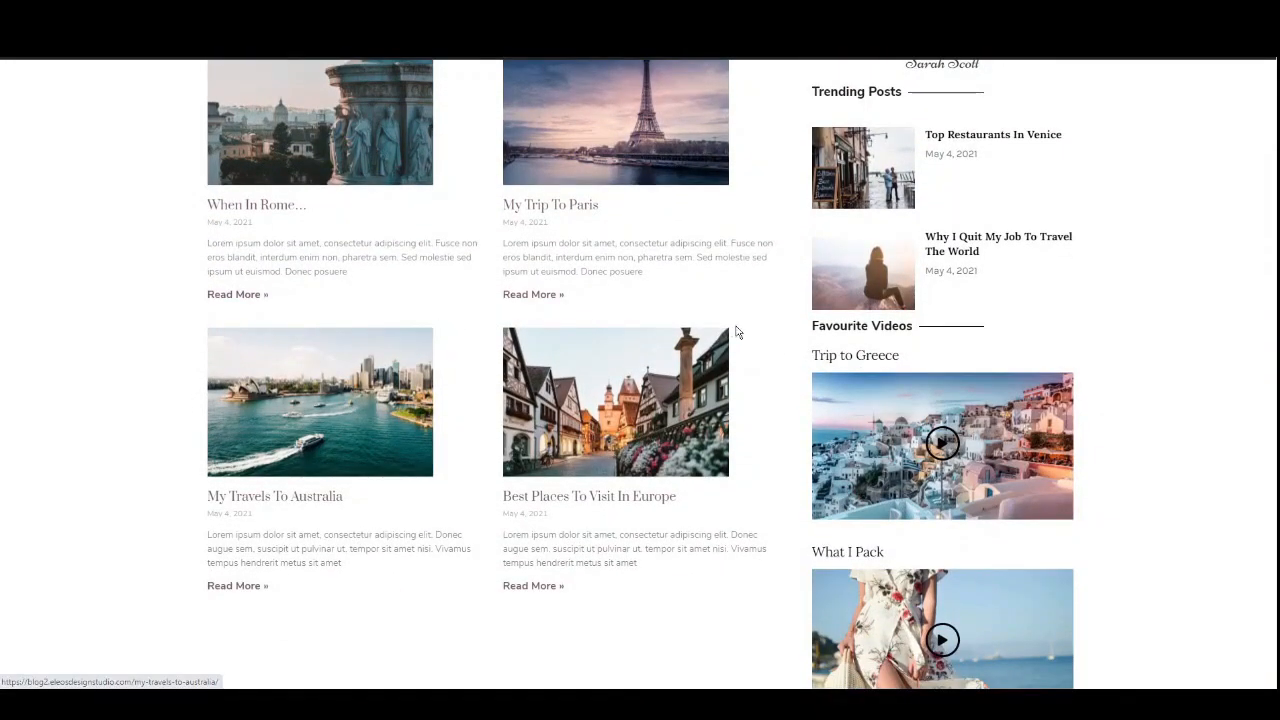
pyautogui.scroll(-1, 738, 330)
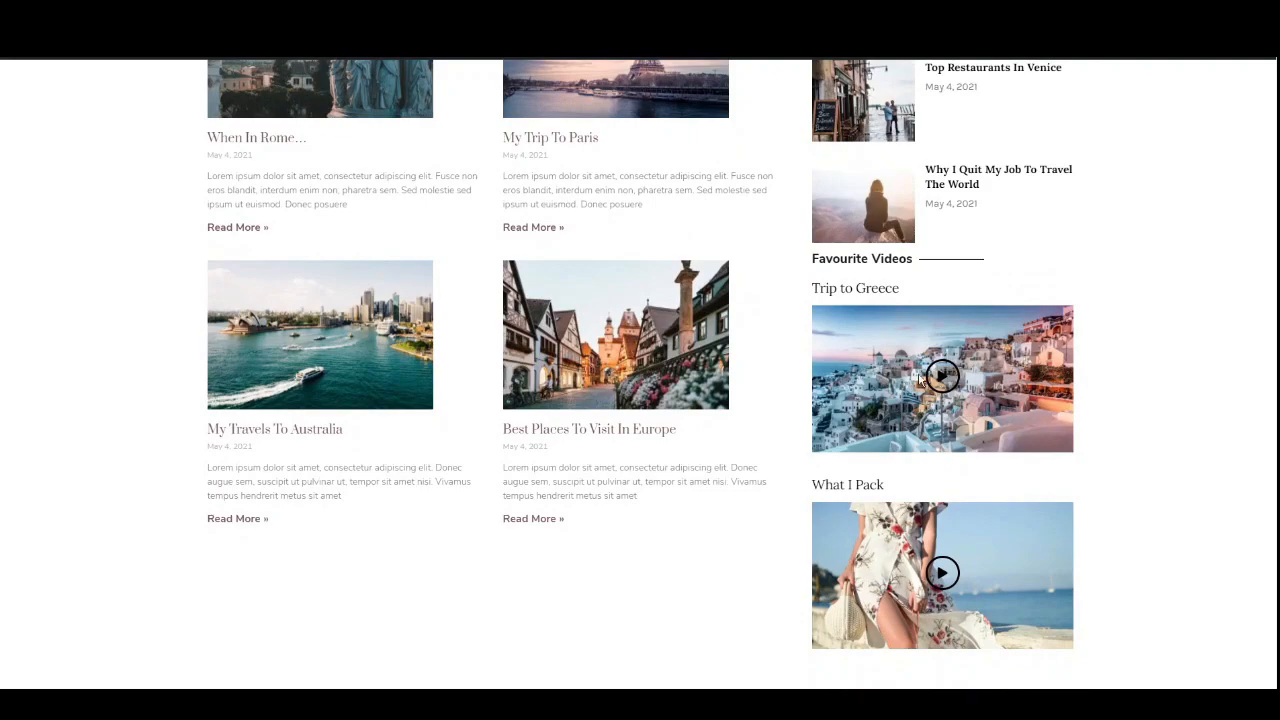
pyautogui.scroll(-4, 685, 400)
pyautogui.scroll(-8, 685, 400)
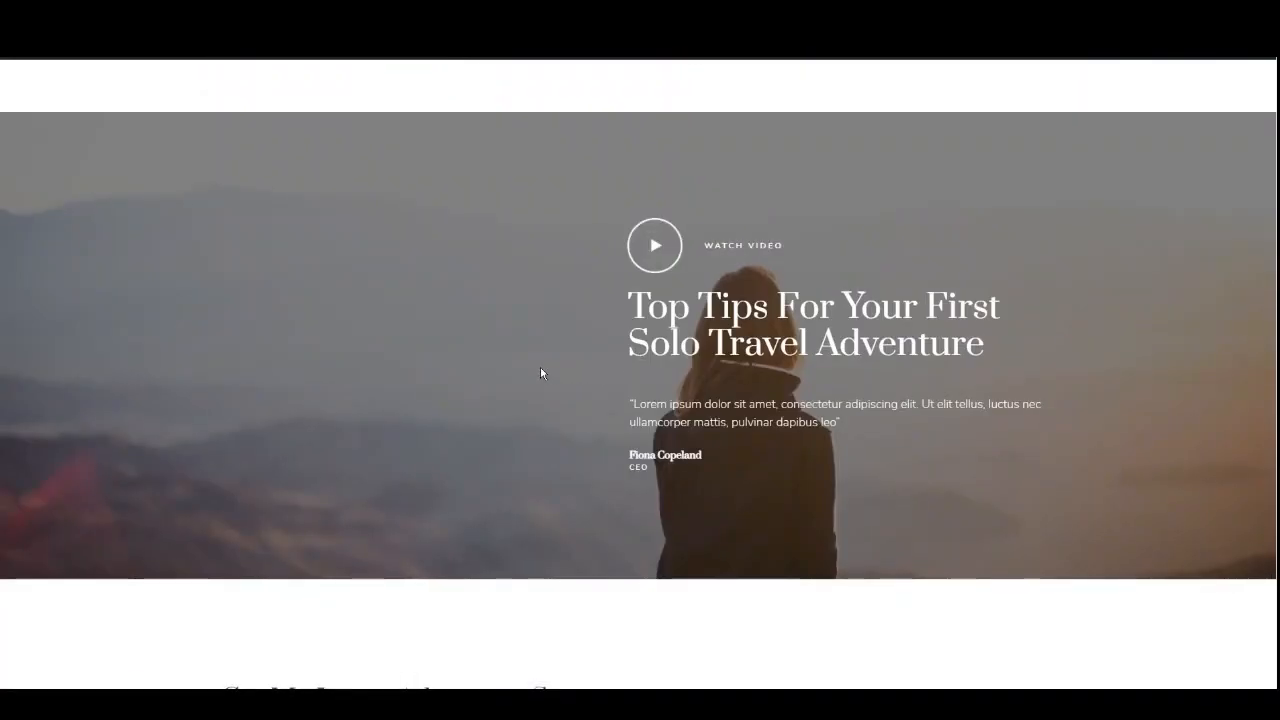
pyautogui.scroll(-3, 572, 370)
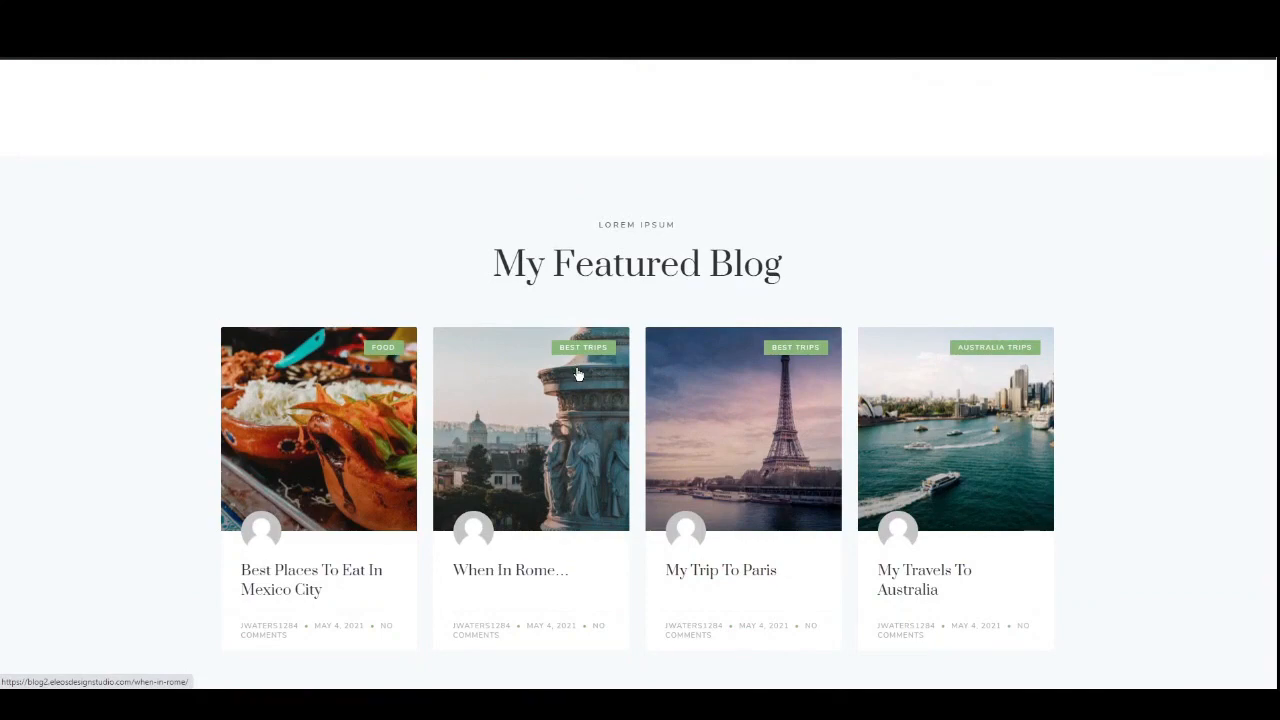
pyautogui.scroll(-8, 580, 380)
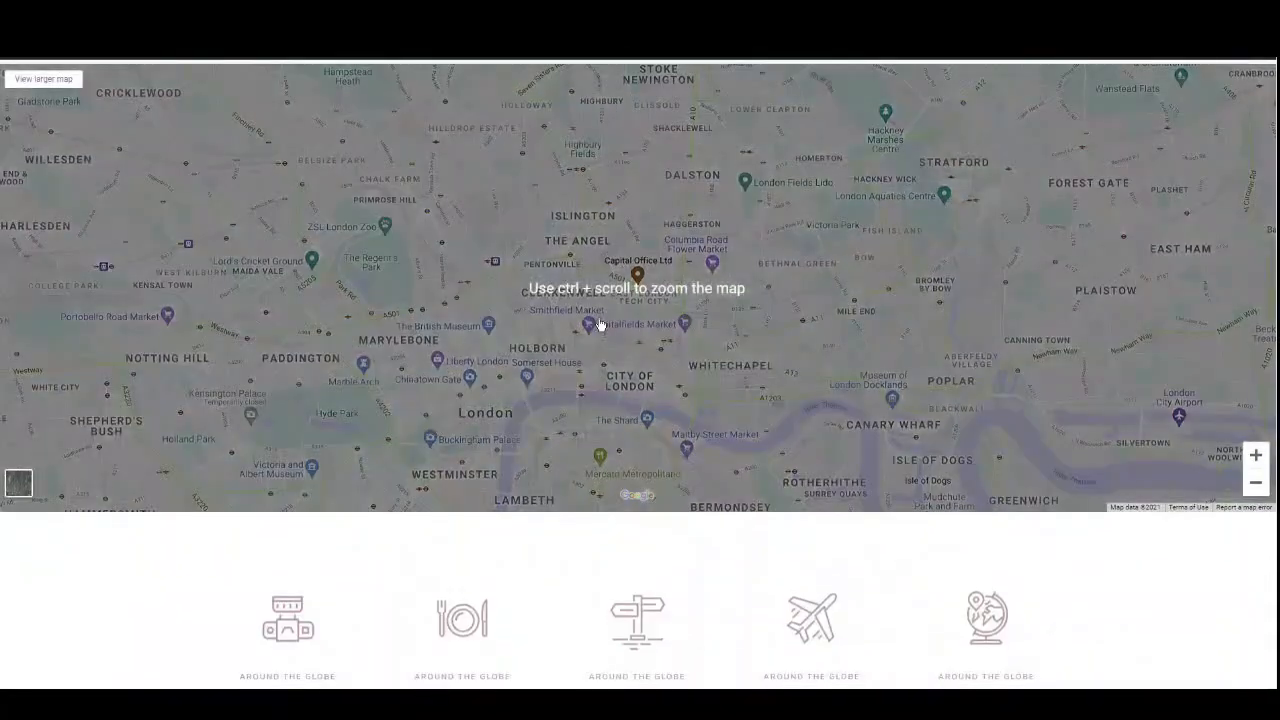
pyautogui.scroll(1, 620, 396)
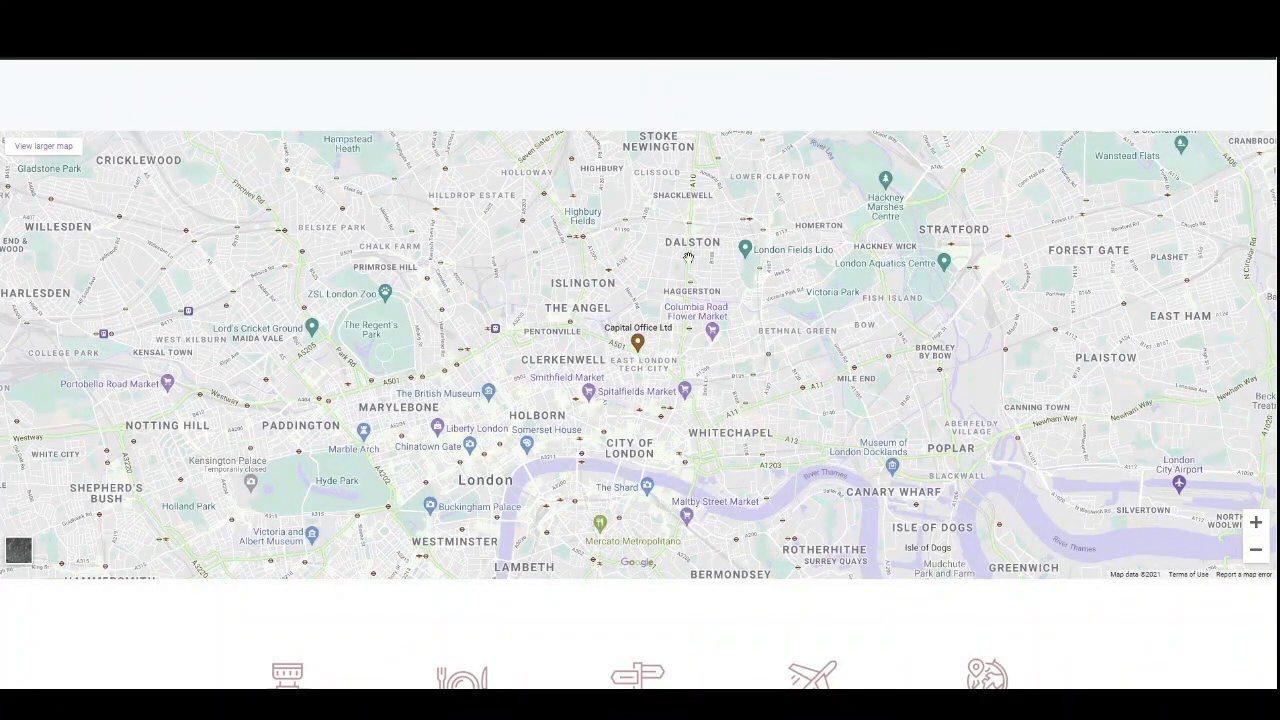
pyautogui.scroll(-6, 553, 296)
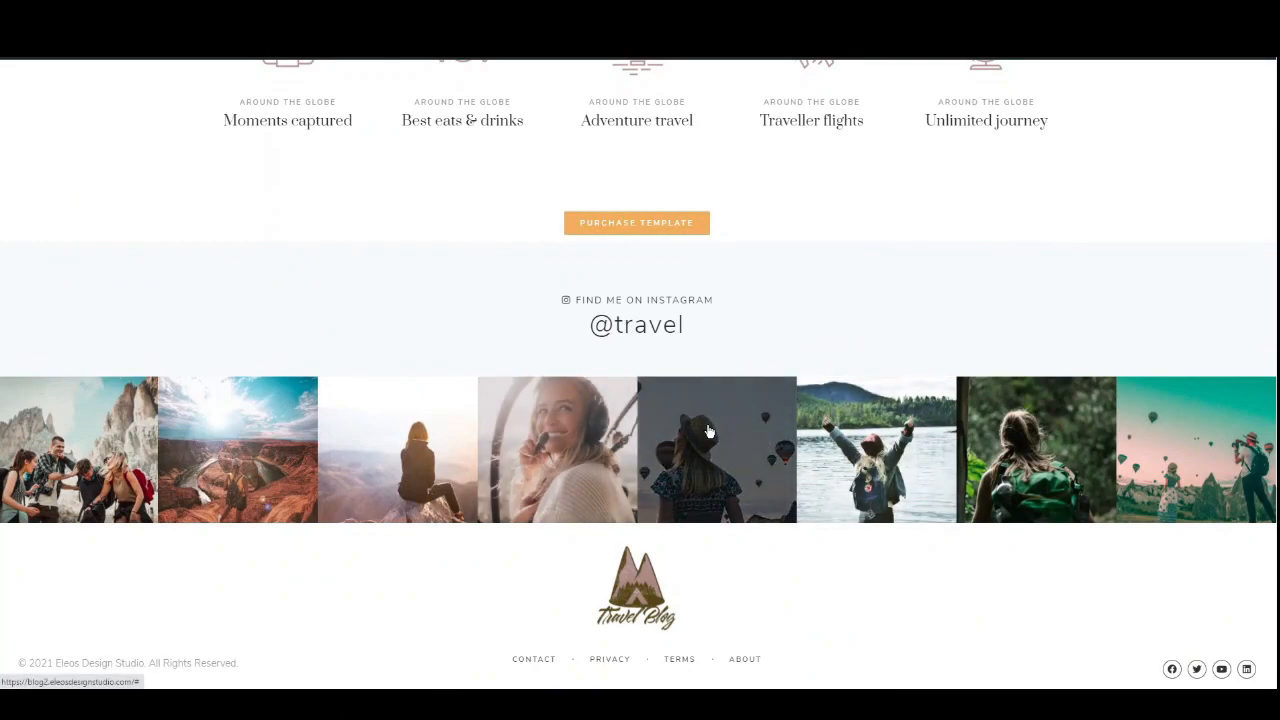
# - In the WordPress dashboard, search for new plugins with "template kit", and install and activate Envato's Template Kit – Import plugin
pyautogui.click(631, 400)
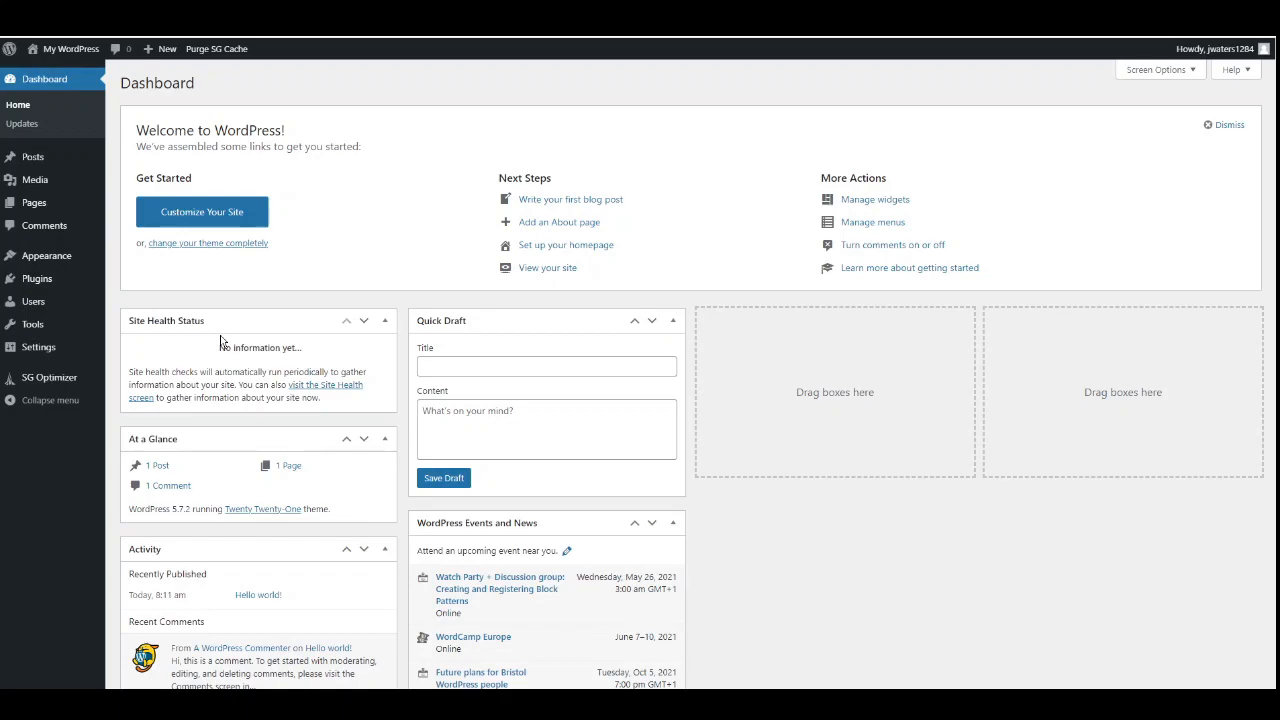
pyautogui.moveTo(36, 283)
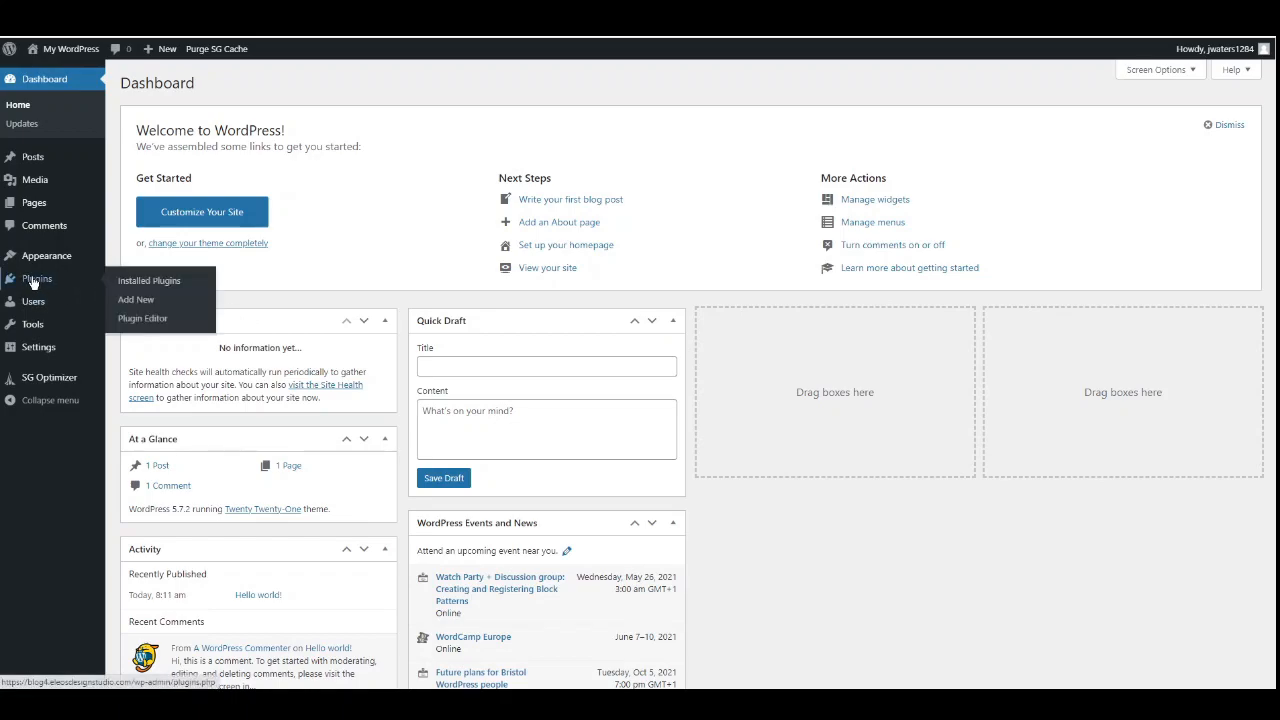
pyautogui.click(135, 300)
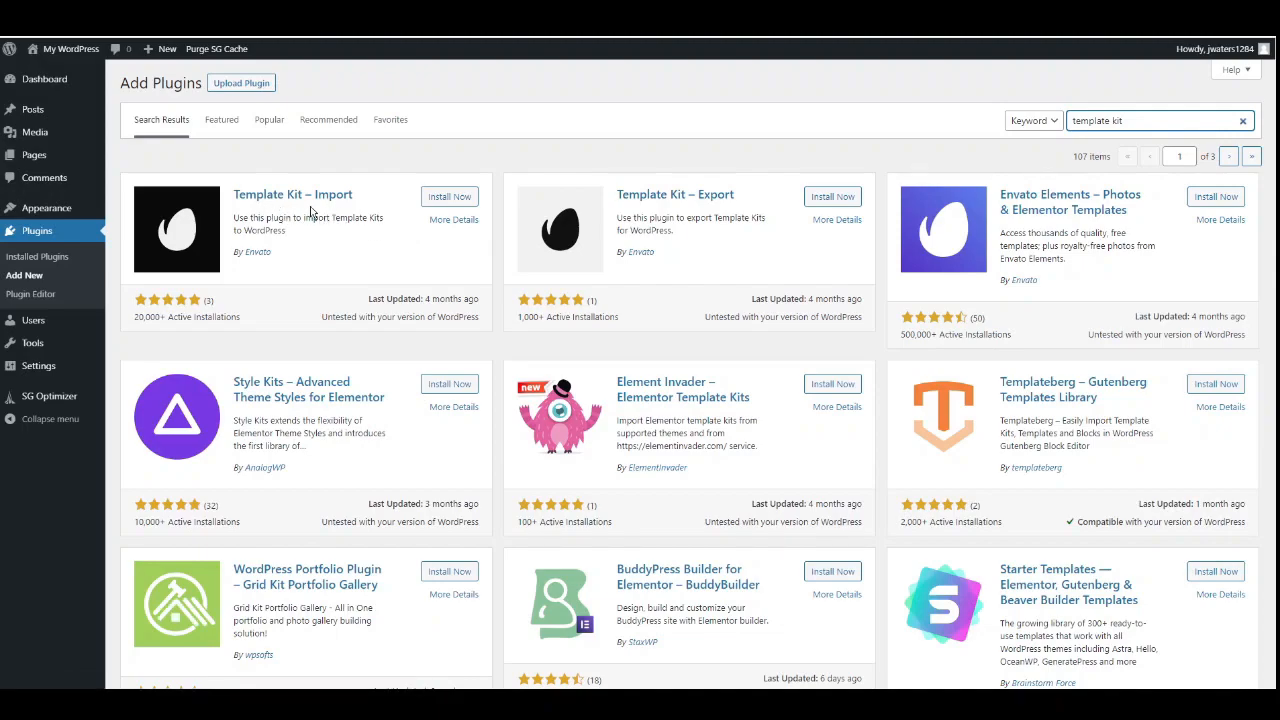
pyautogui.click(455, 199)
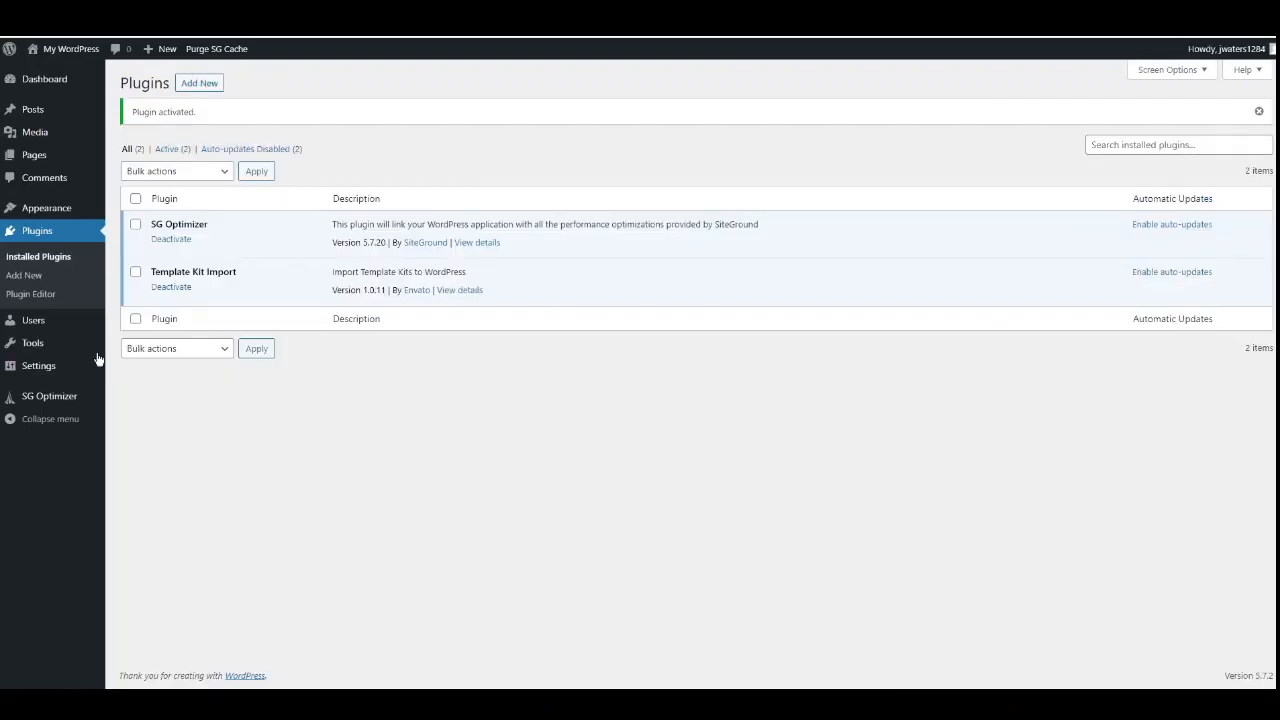
# - Open the Template Kit tool and upload the Template Kit.zip file
pyautogui.moveTo(40, 346)
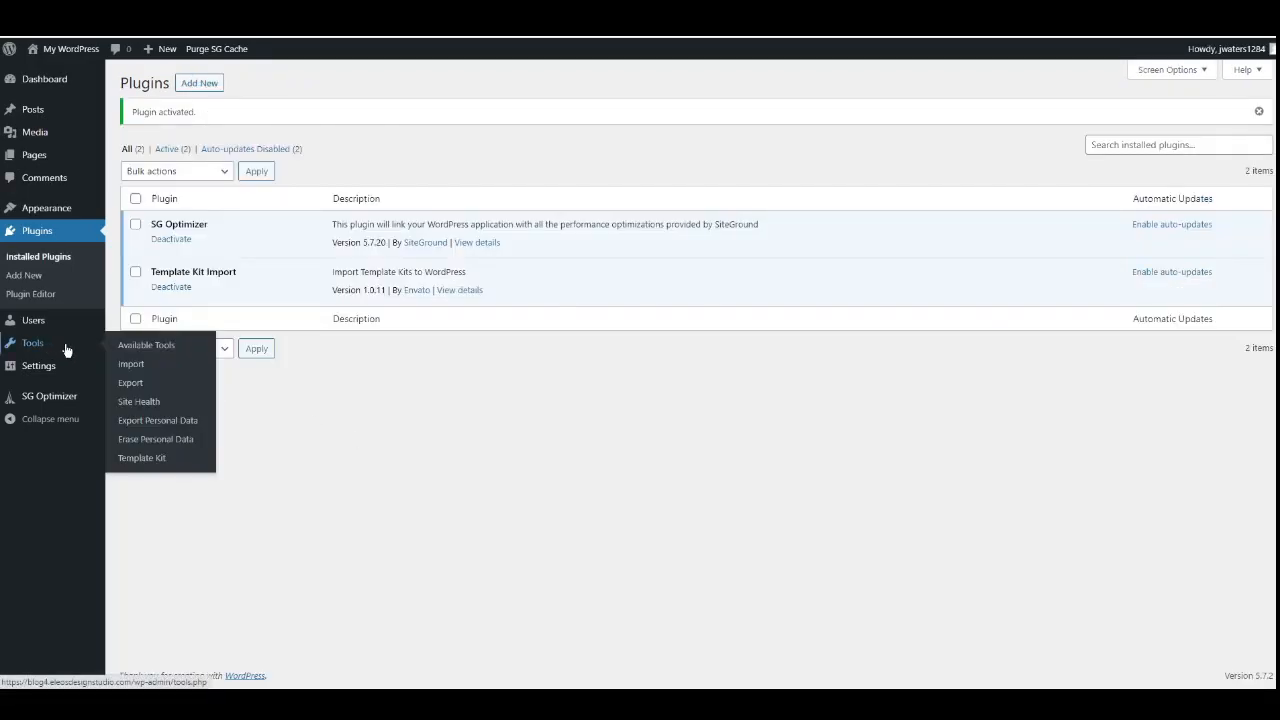
pyautogui.click(151, 462)
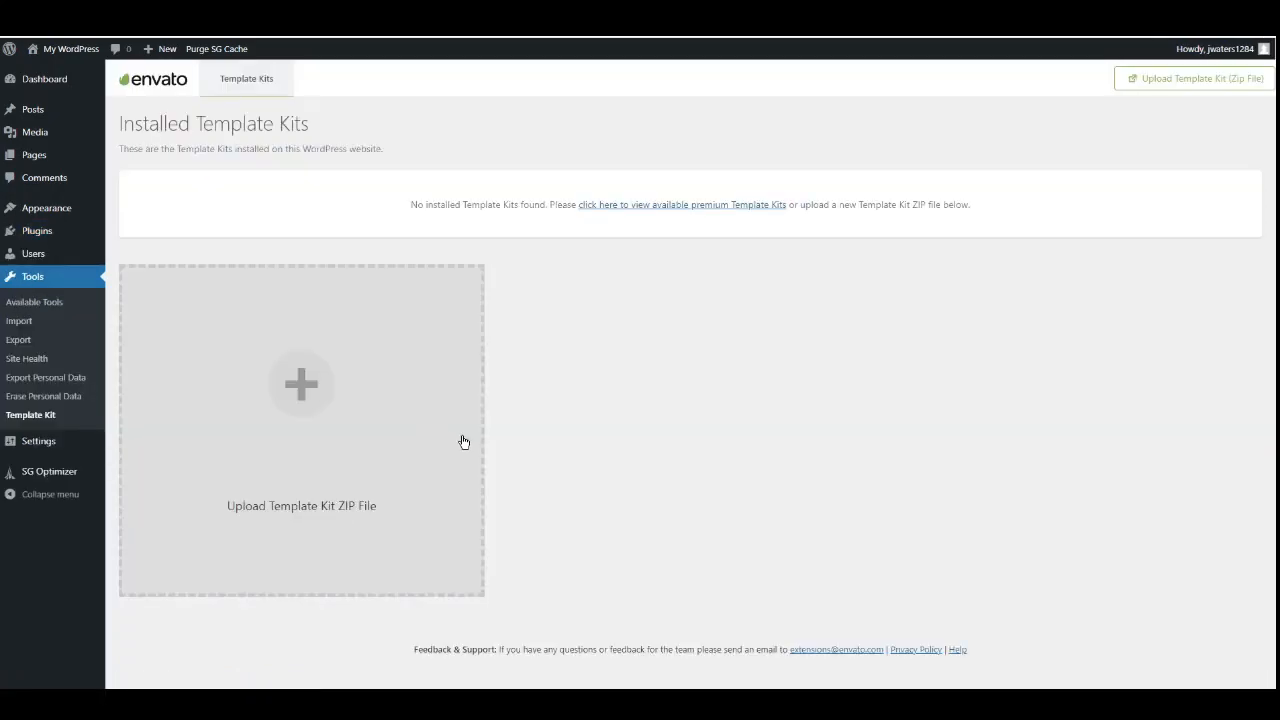
pyautogui.click(305, 399)
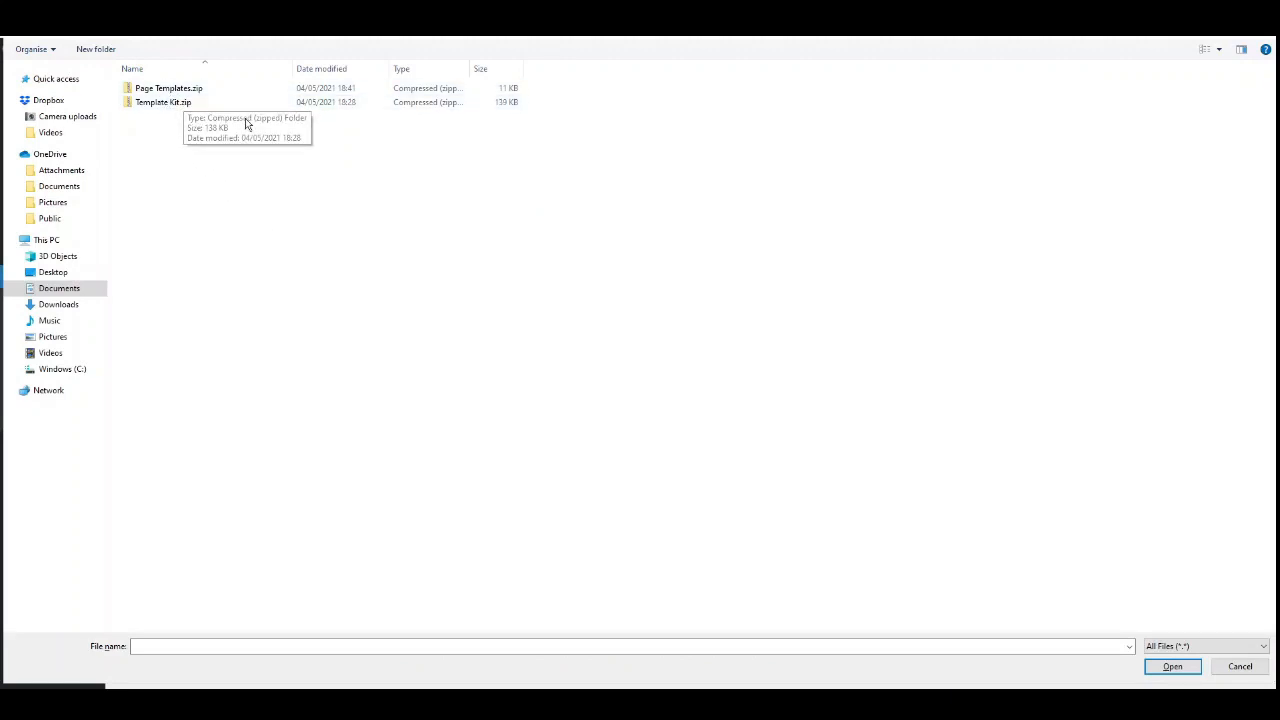
pyautogui.click(170, 105)
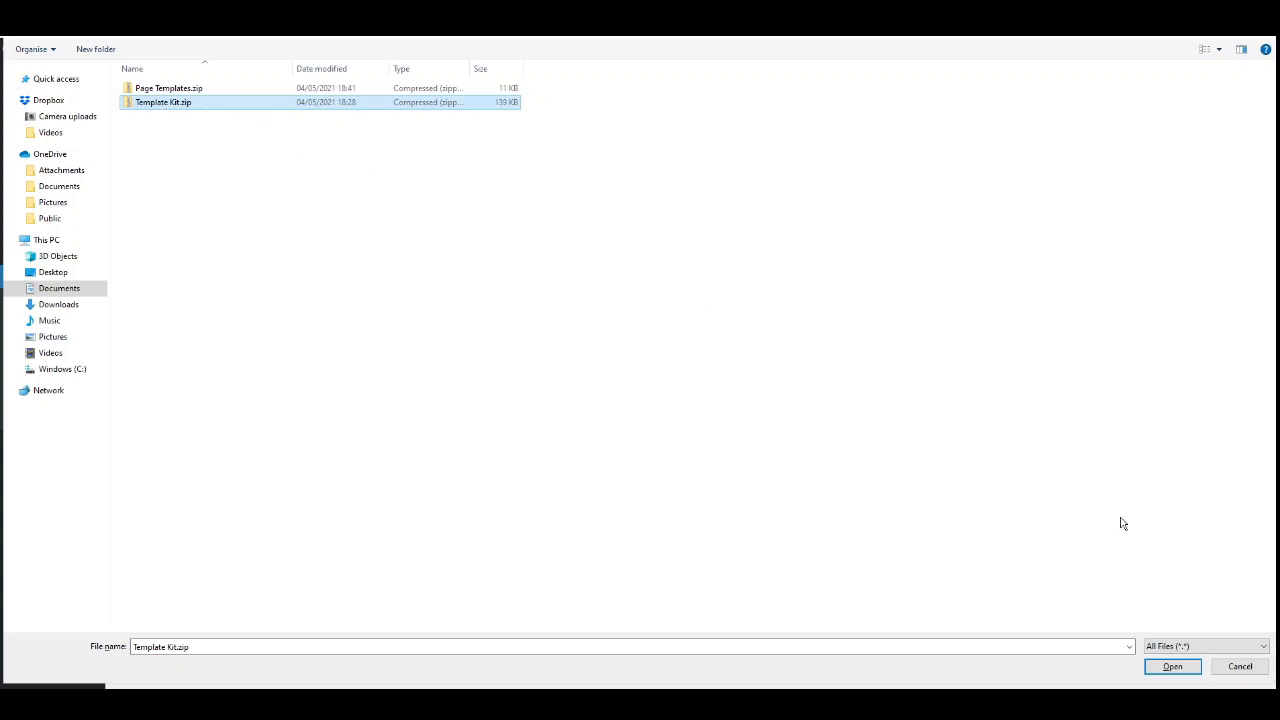
pyautogui.click(1170, 668)
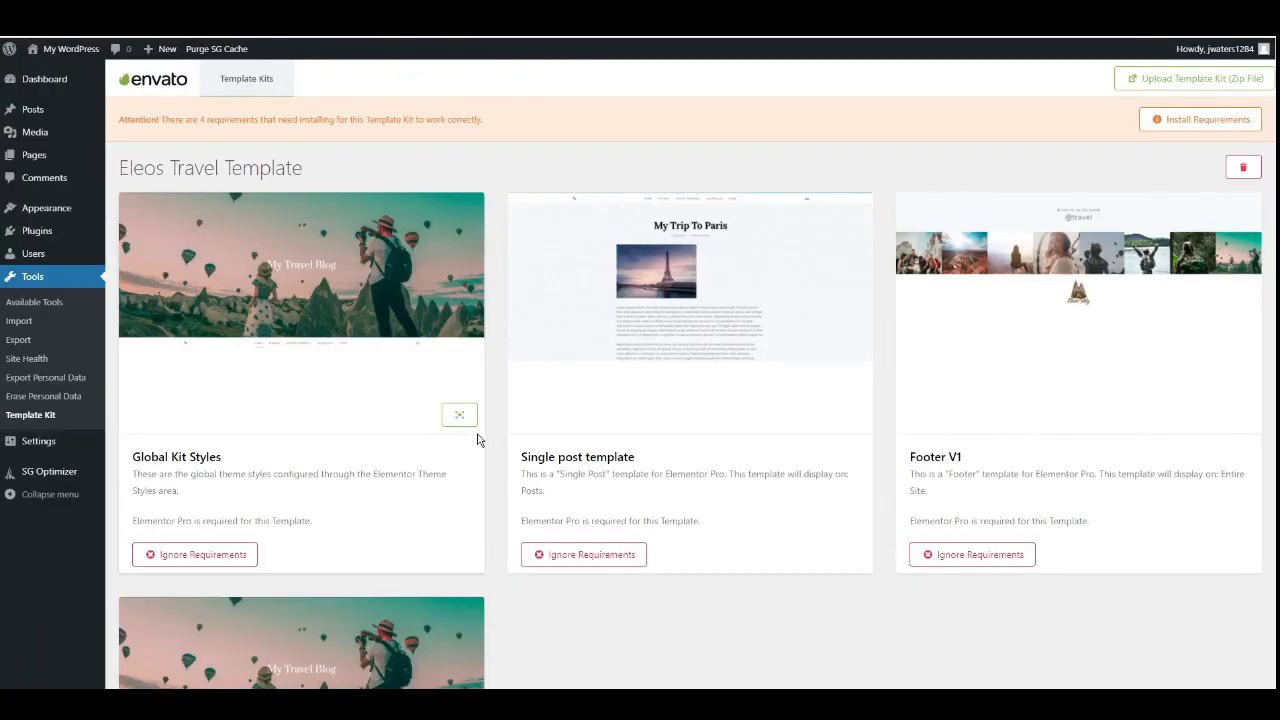
# - Review the kit's templates and install its missing requirements: DethemeKit for Elementor, Elementor, and the default color and typography scheme settings
pyautogui.scroll(-2, 378, 428)
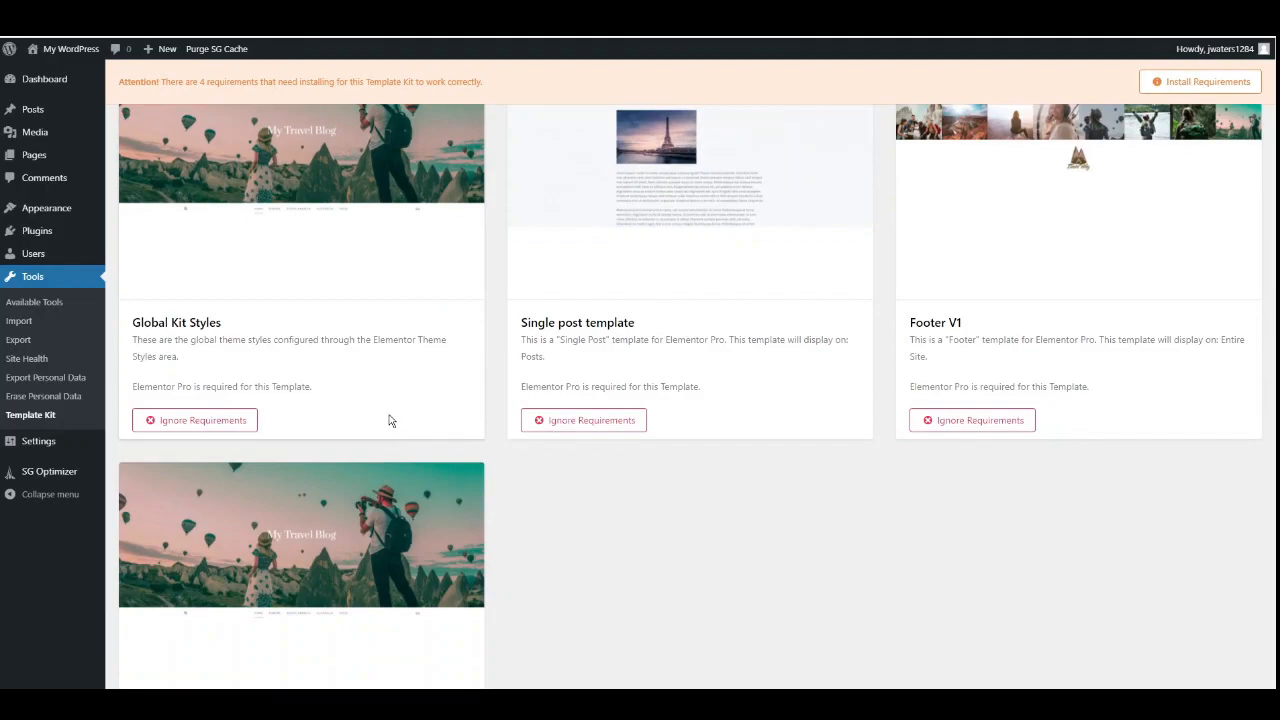
pyautogui.scroll(1, 521, 387)
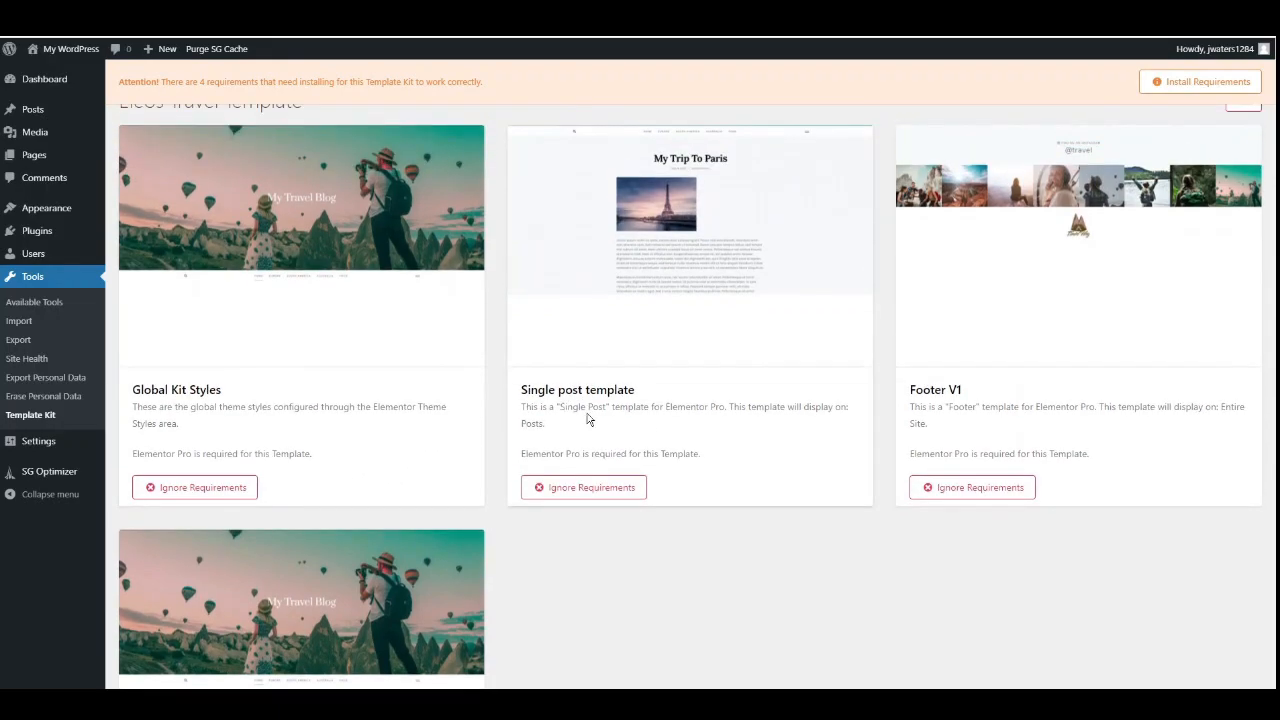
pyautogui.scroll(-3, 508, 494)
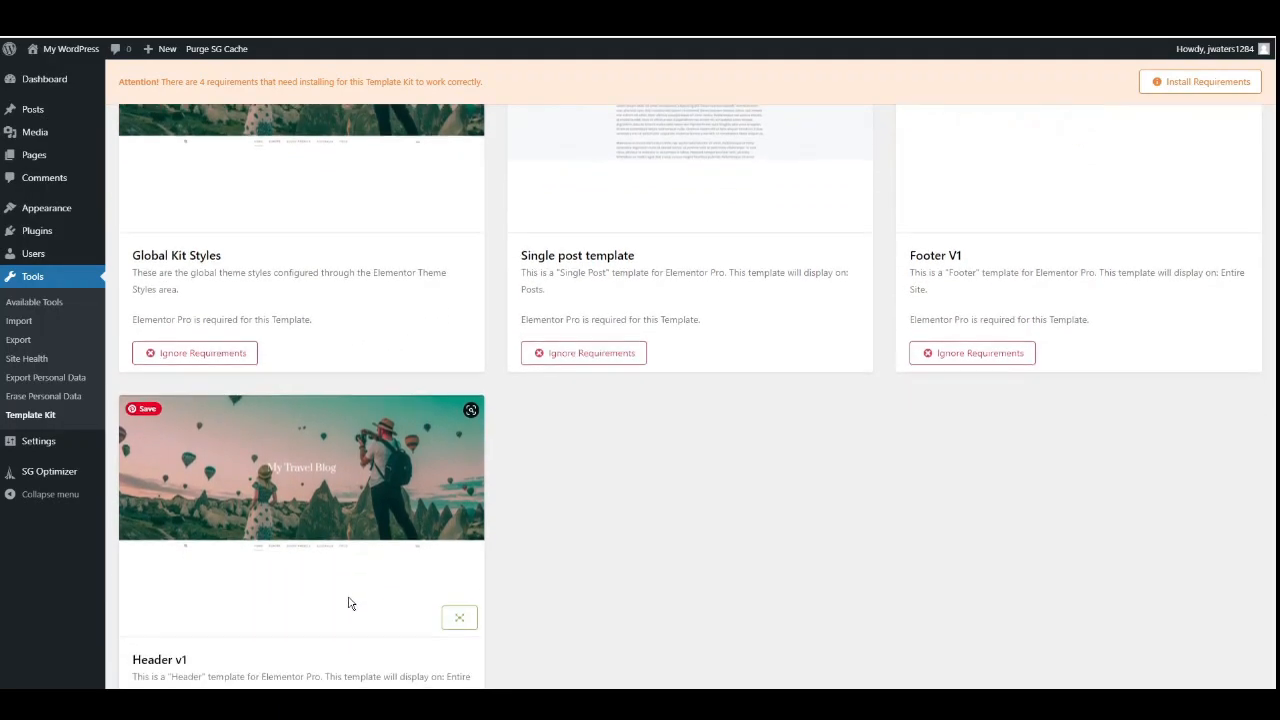
pyautogui.scroll(5, 335, 585)
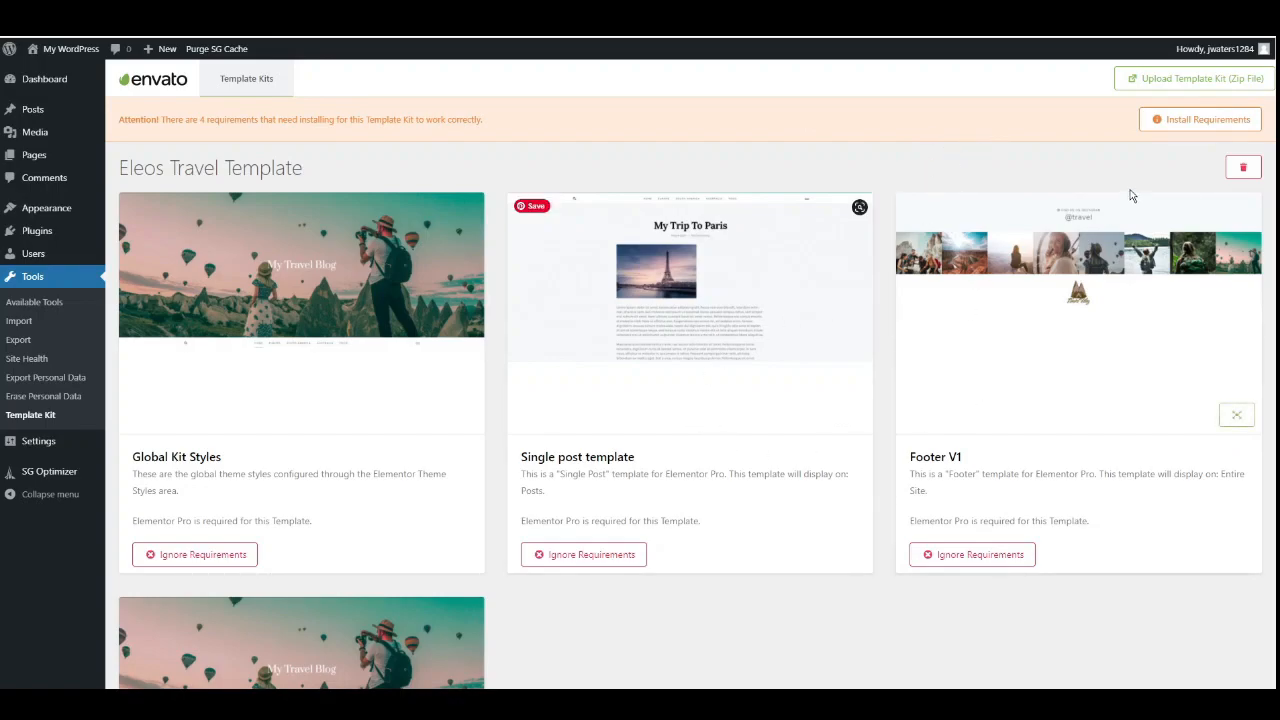
pyautogui.click(1194, 126)
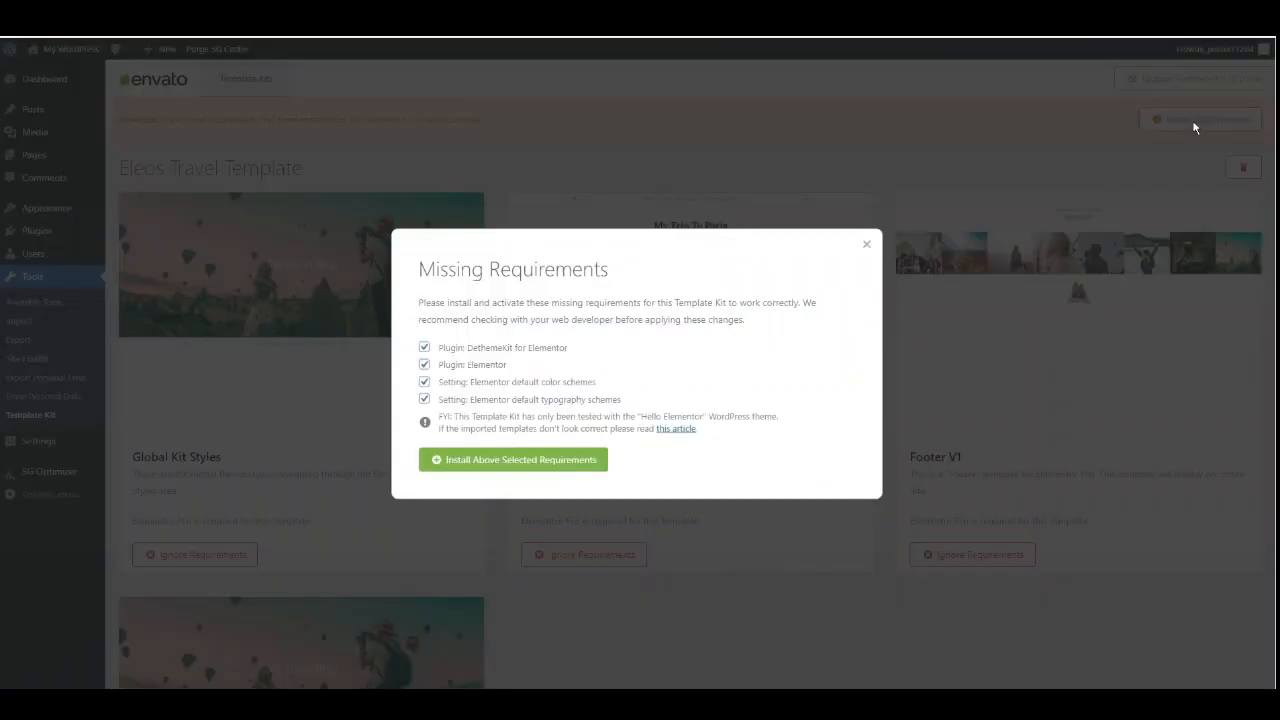
pyautogui.click(510, 462)
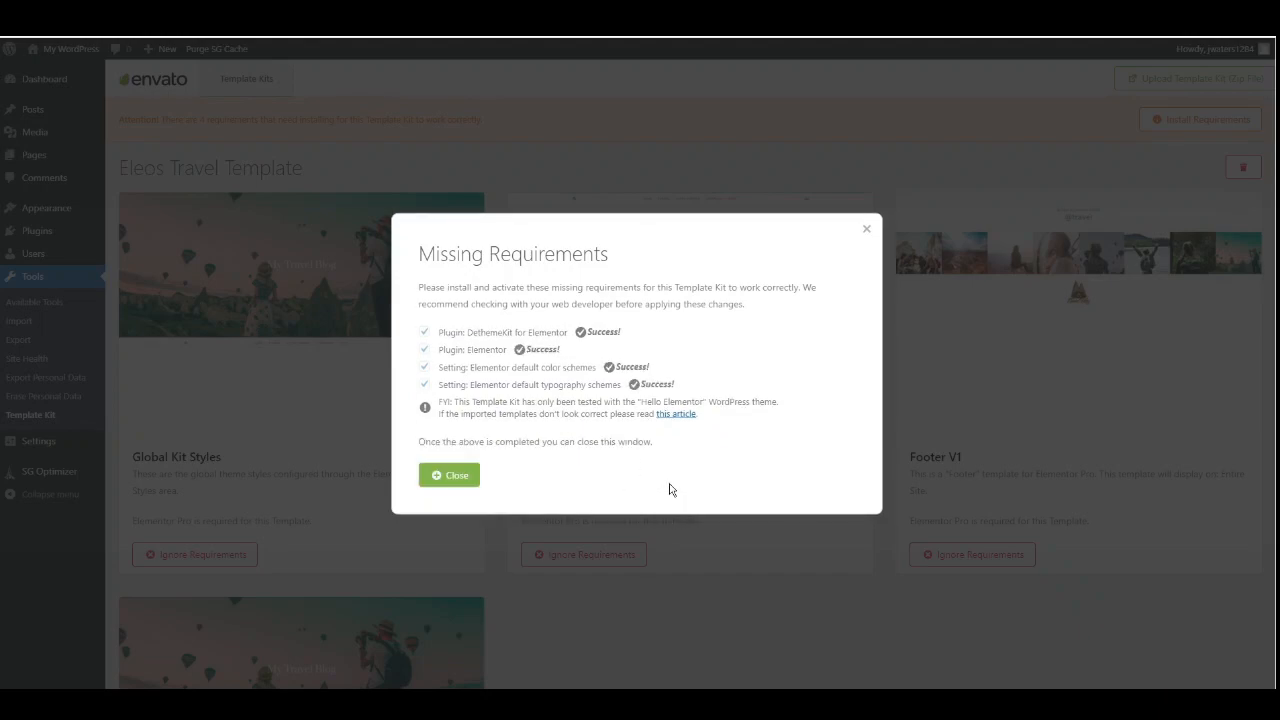
pyautogui.click(454, 481)
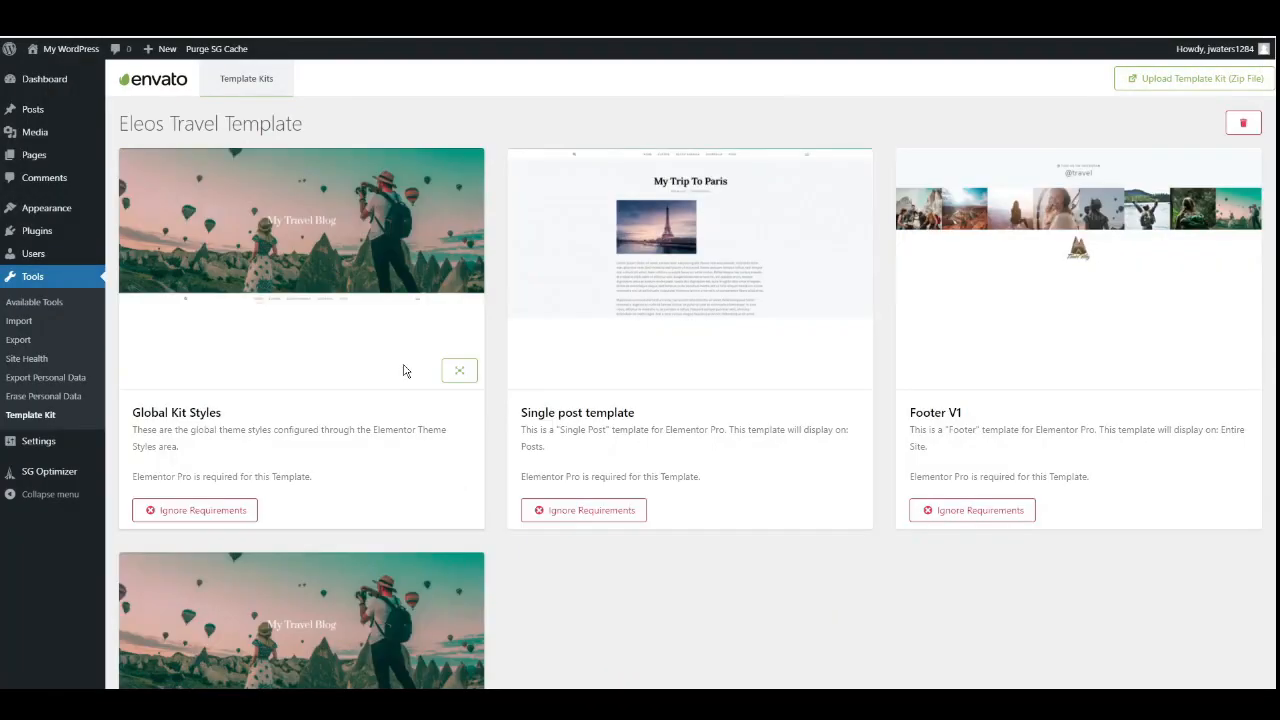
# - Install the Elementor Pro plugin by uploading the file elementor-pro-3.2.2 (1).zip
pyautogui.scroll(-1, 230, 515)
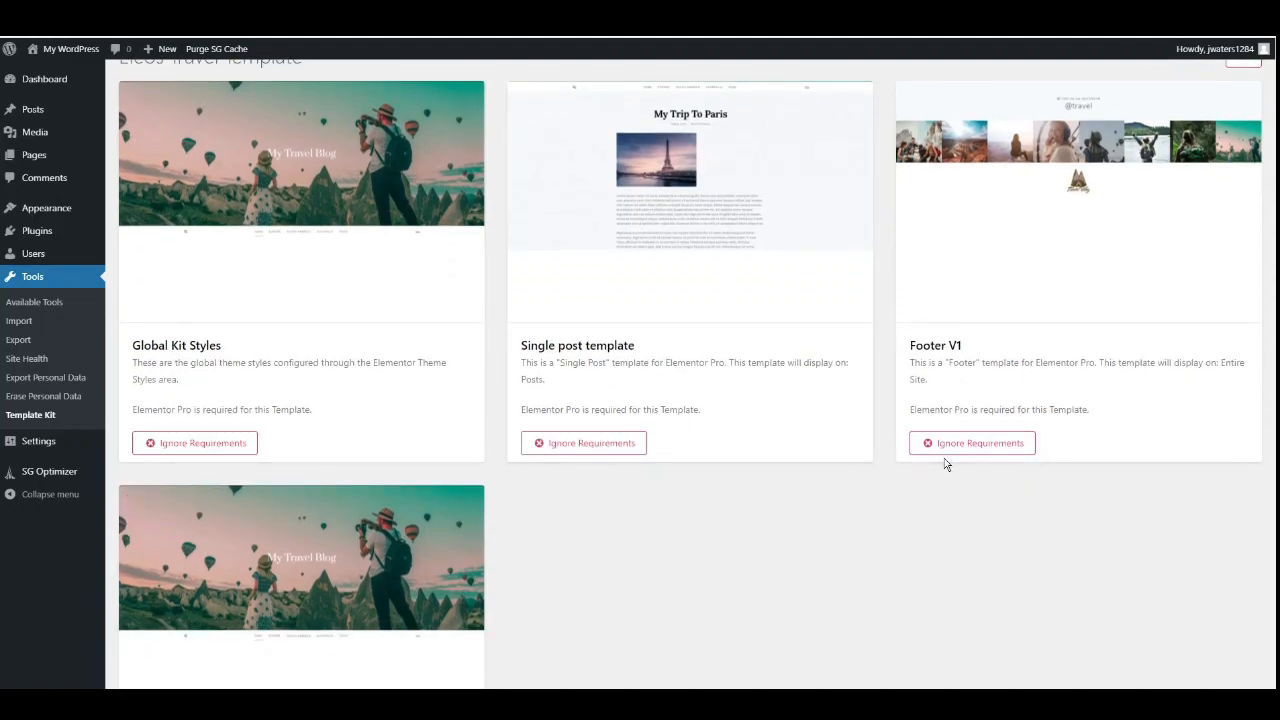
pyautogui.scroll(1, 466, 411)
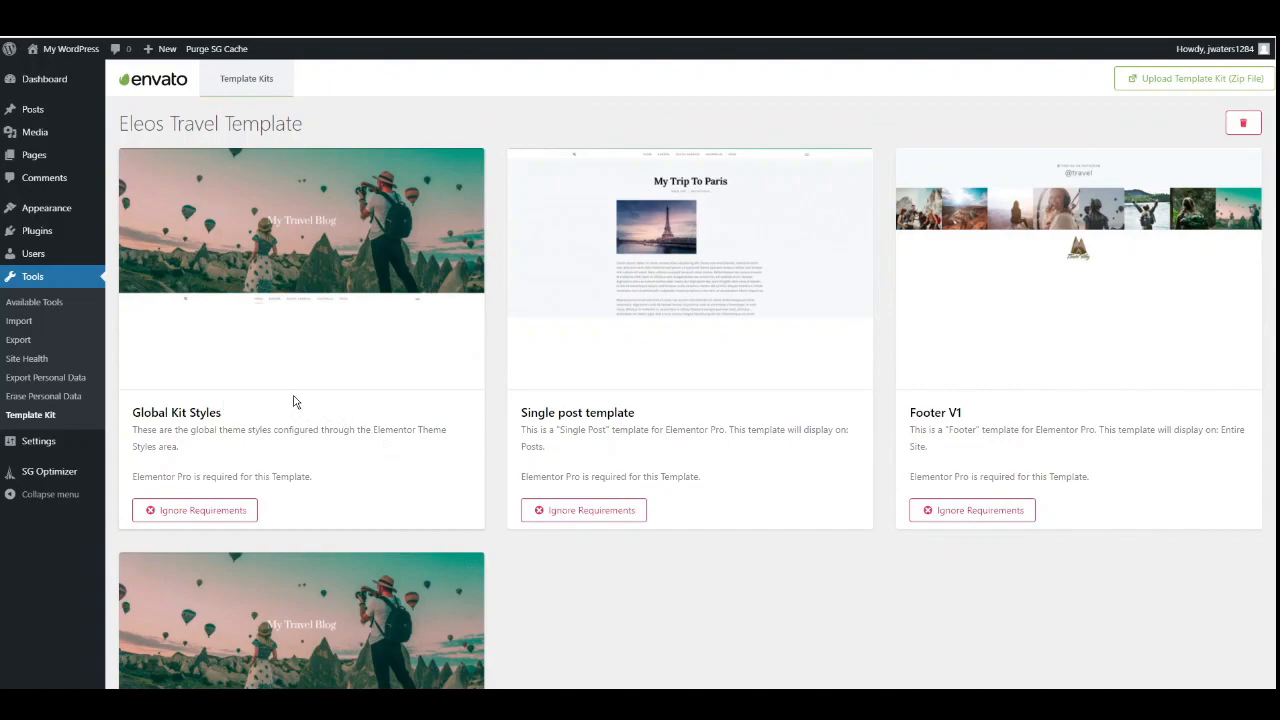
pyautogui.moveTo(50, 231)
pyautogui.click(135, 252)
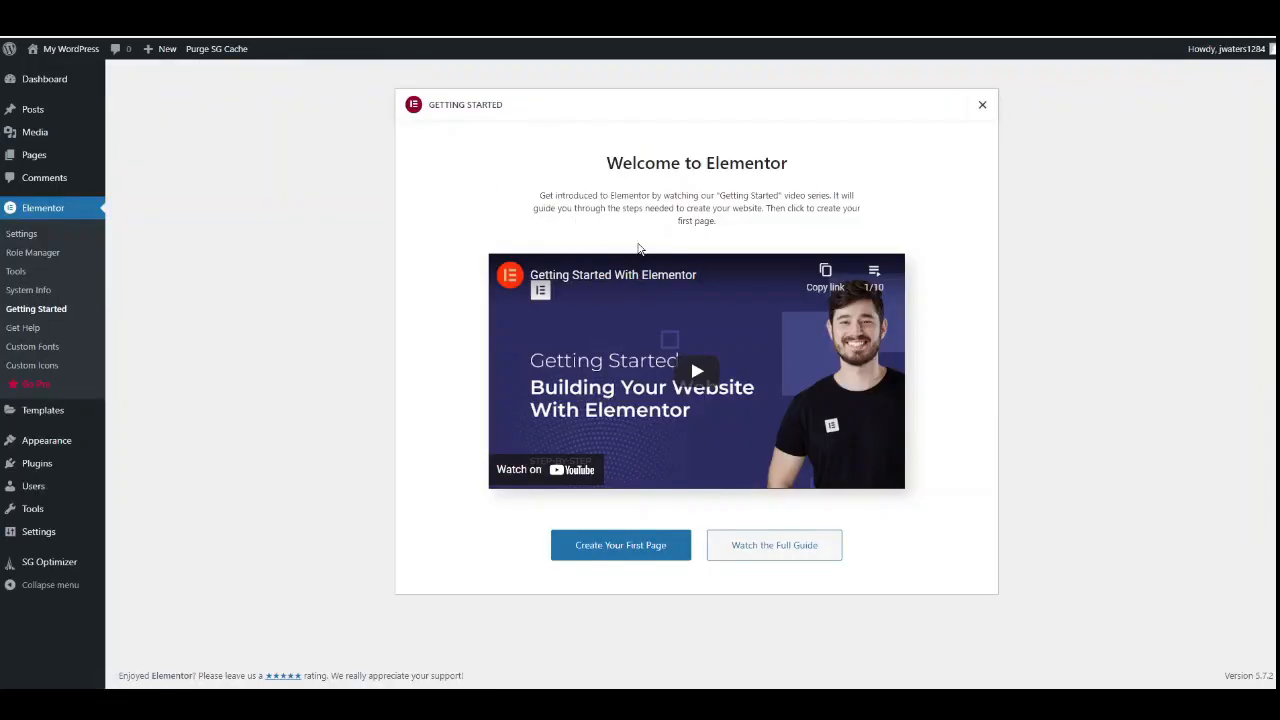
pyautogui.moveTo(40, 463)
pyautogui.click(127, 483)
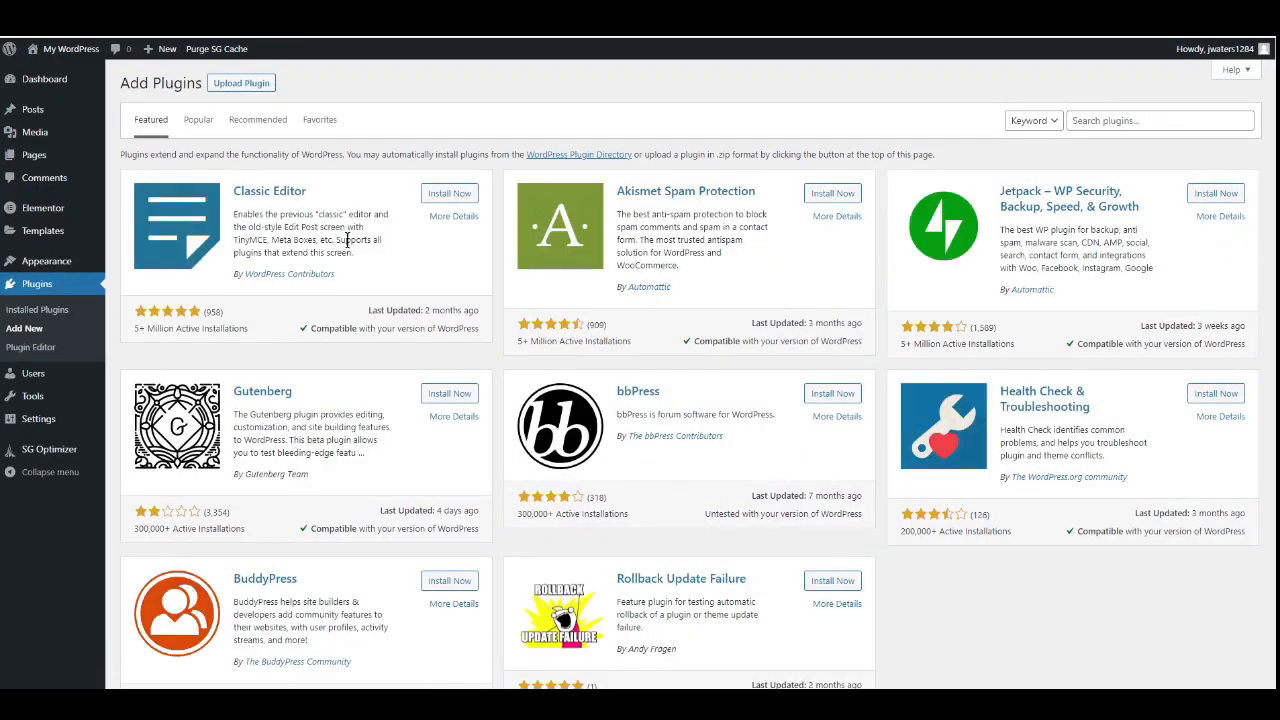
pyautogui.click(245, 87)
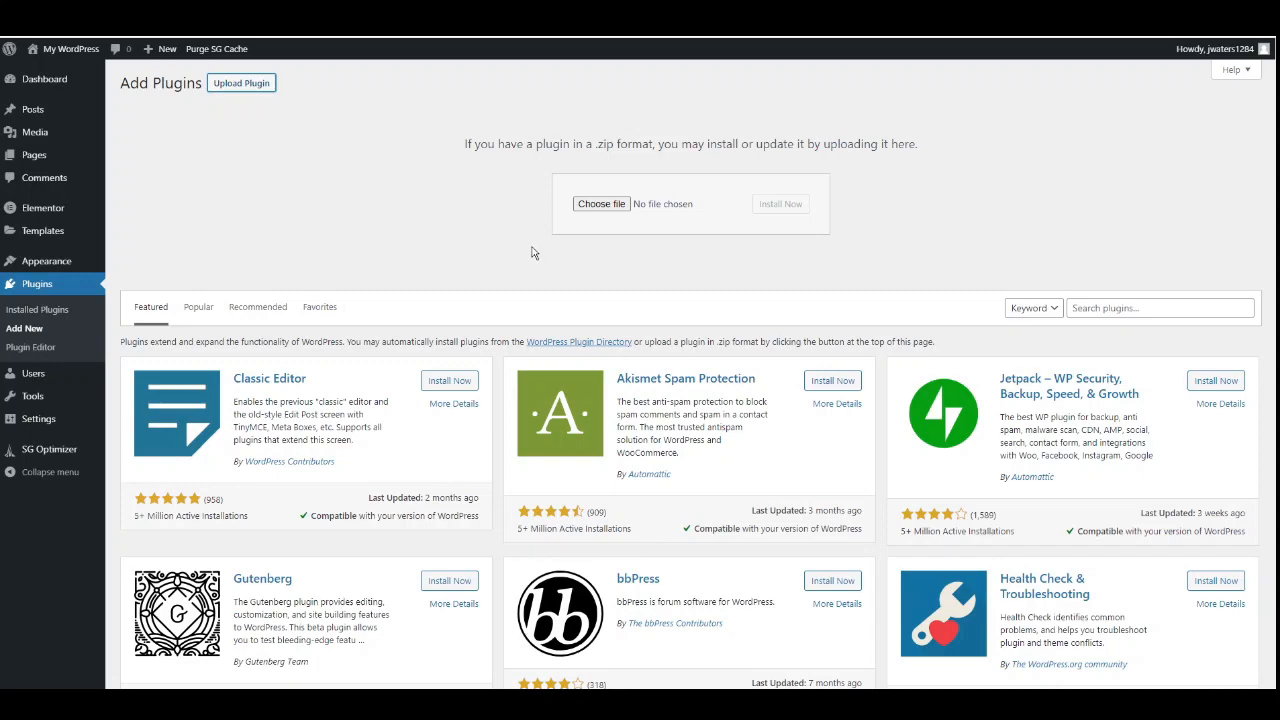
pyautogui.click(604, 205)
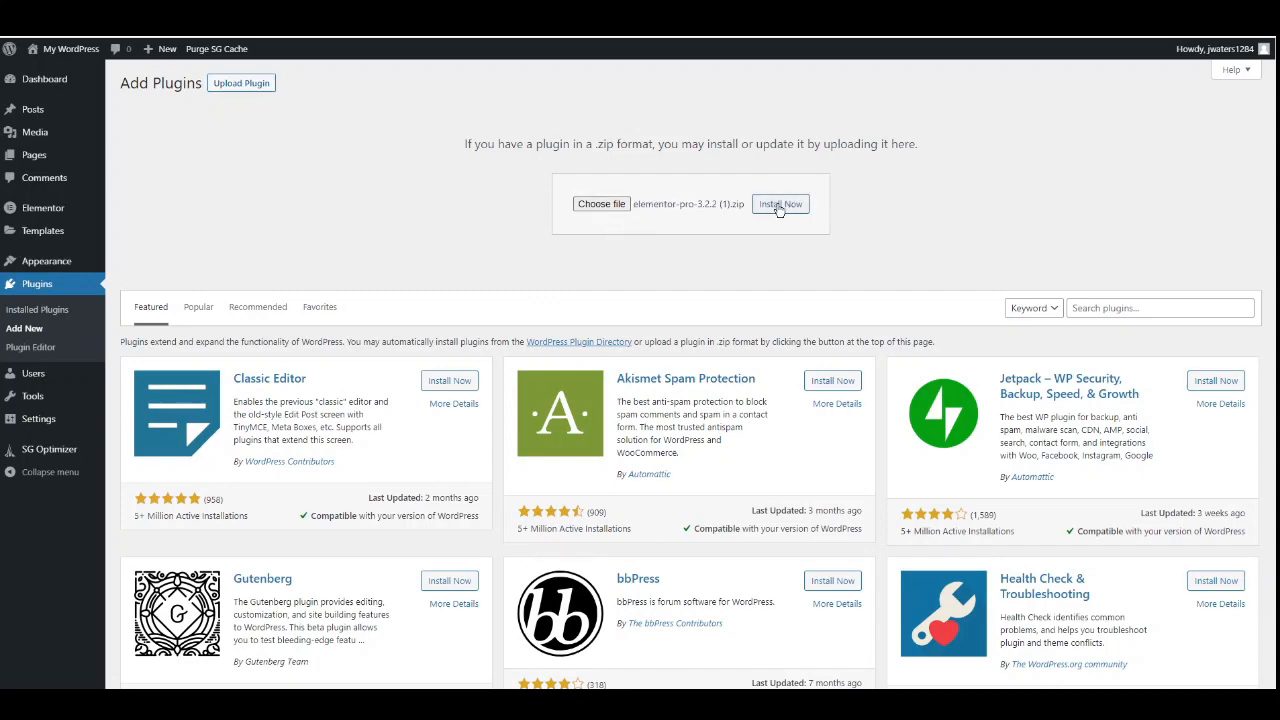
pyautogui.click(780, 205)
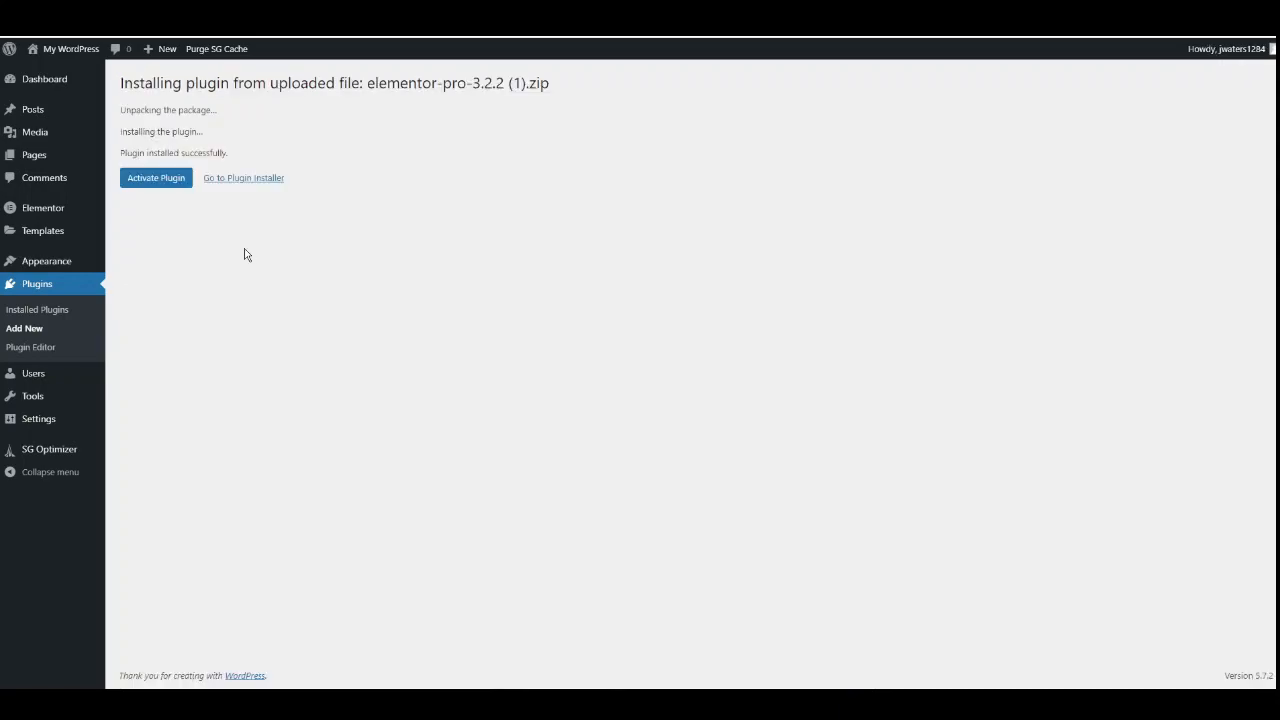
# - Activate the Elementor Pro plugin, then connect the site to the Elementor account and activate the license
pyautogui.click(150, 181)
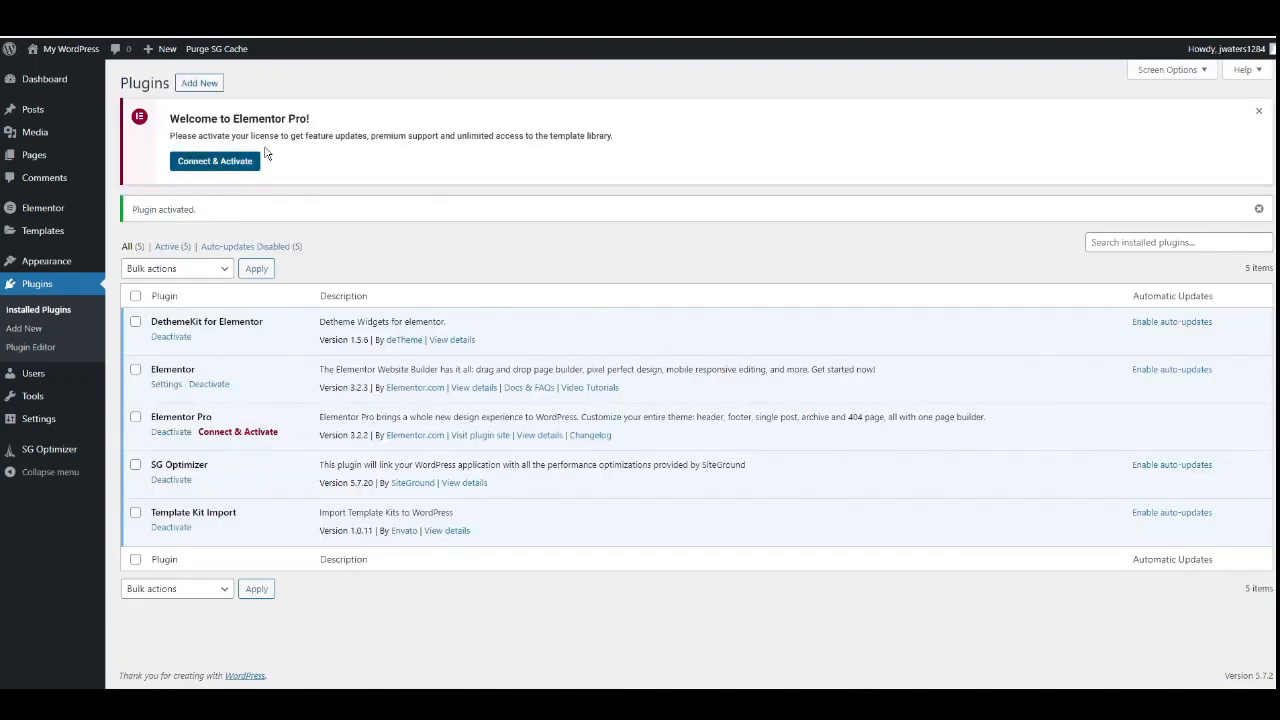
pyautogui.click(216, 162)
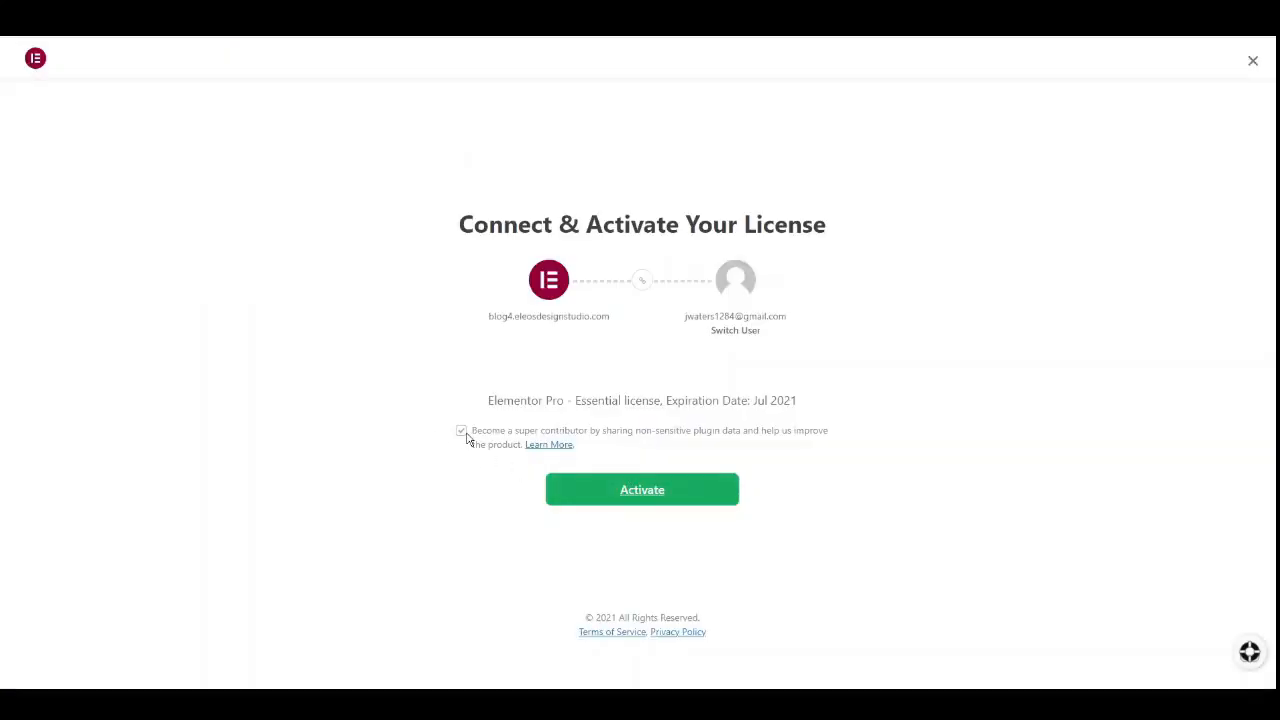
pyautogui.click(648, 492)
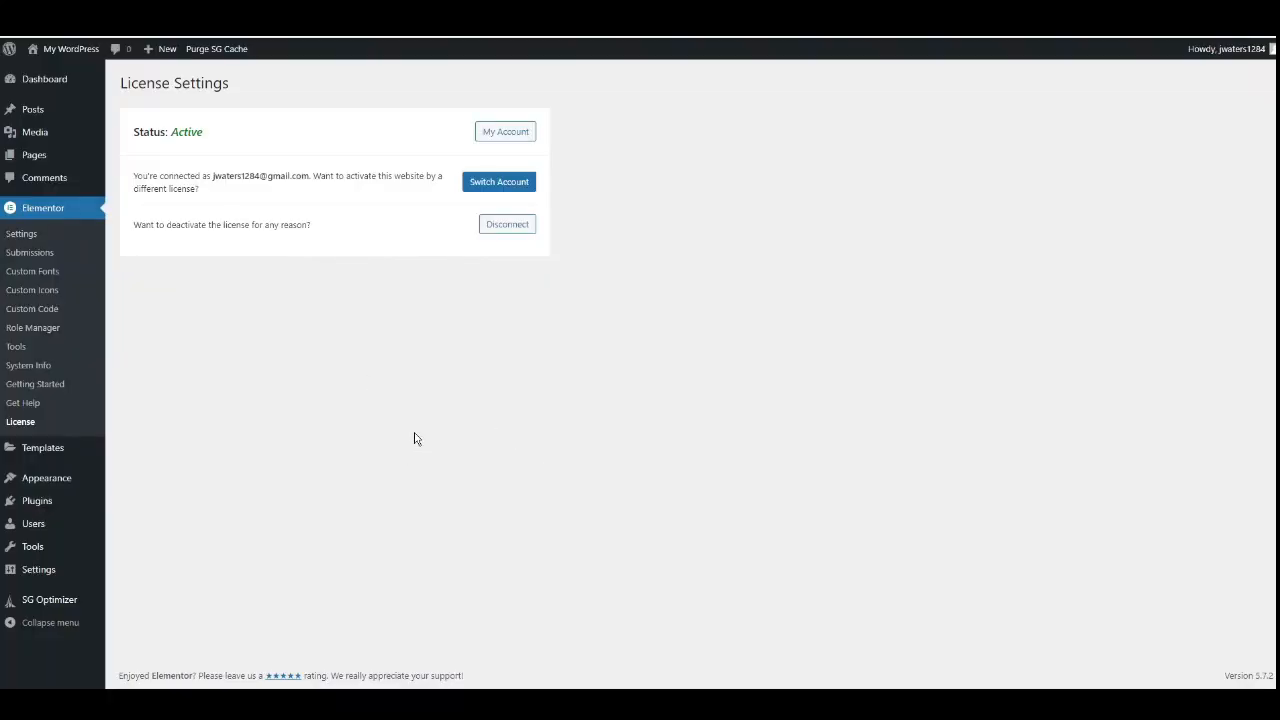
# - Return to the Template Kit tool and import the Global Kit Styles, Single post template, Footer V1 and Header v1 templates
pyautogui.moveTo(38, 549)
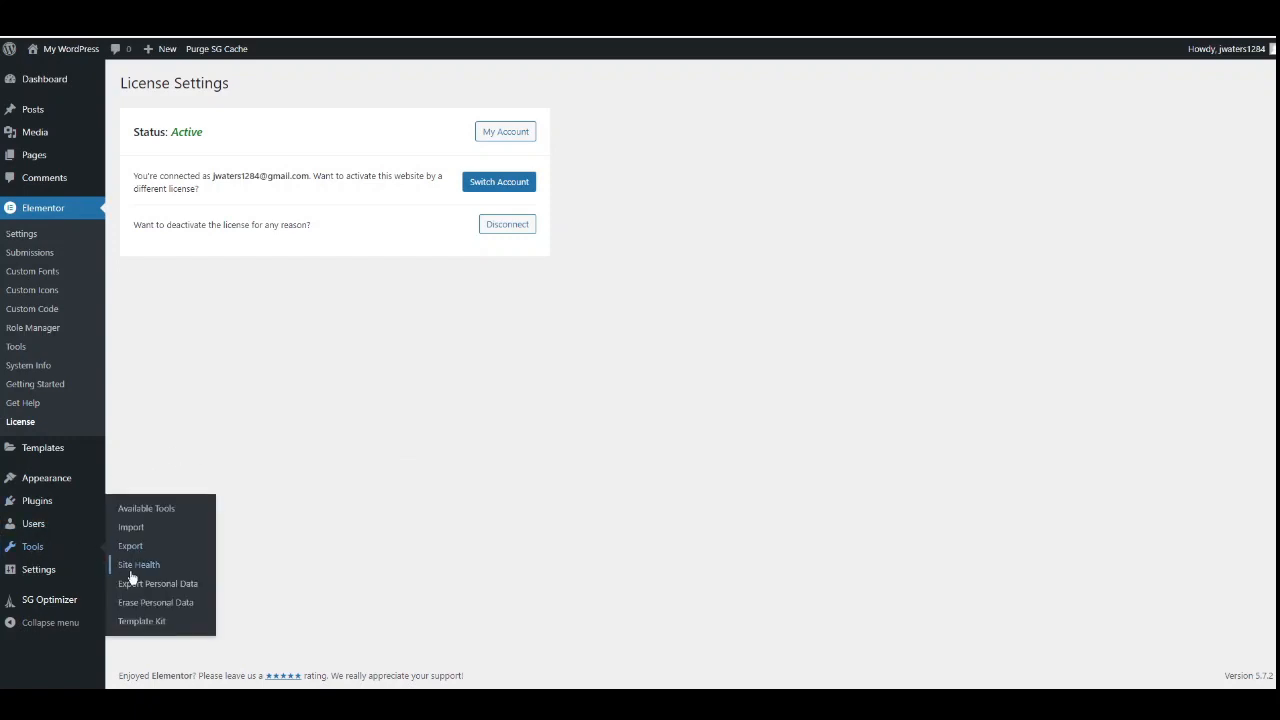
pyautogui.click(148, 624)
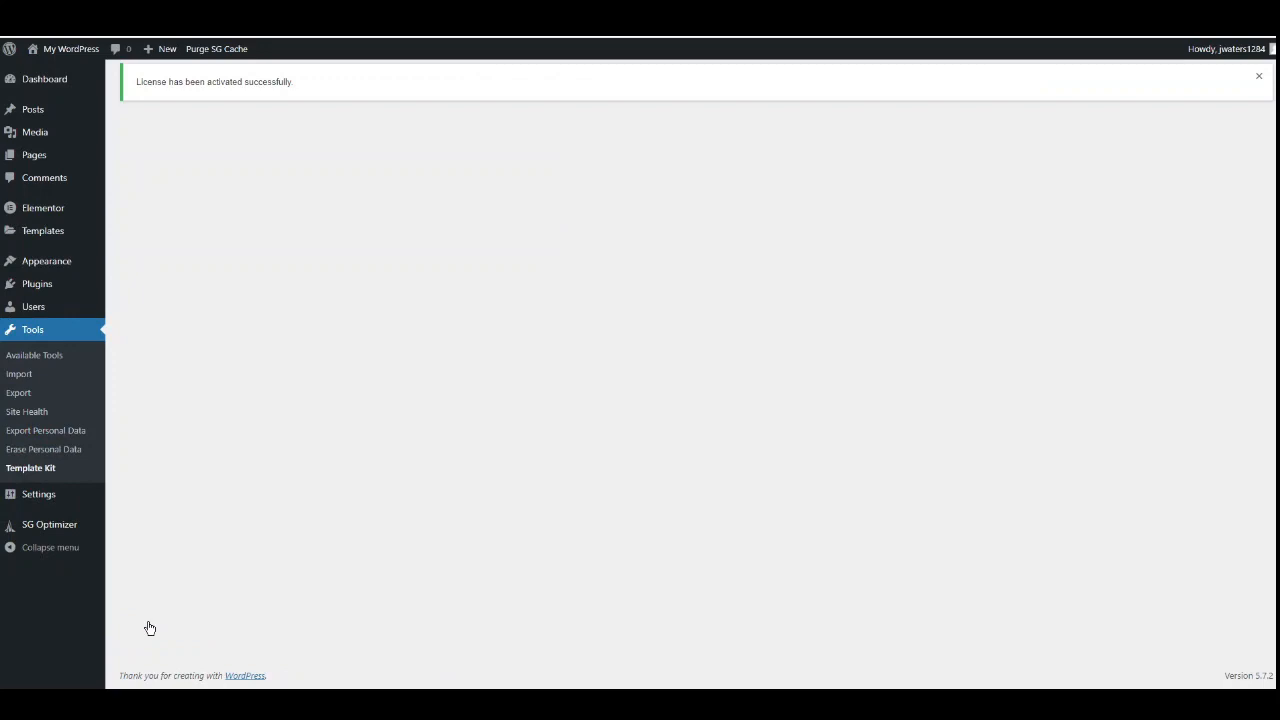
pyautogui.click(198, 530)
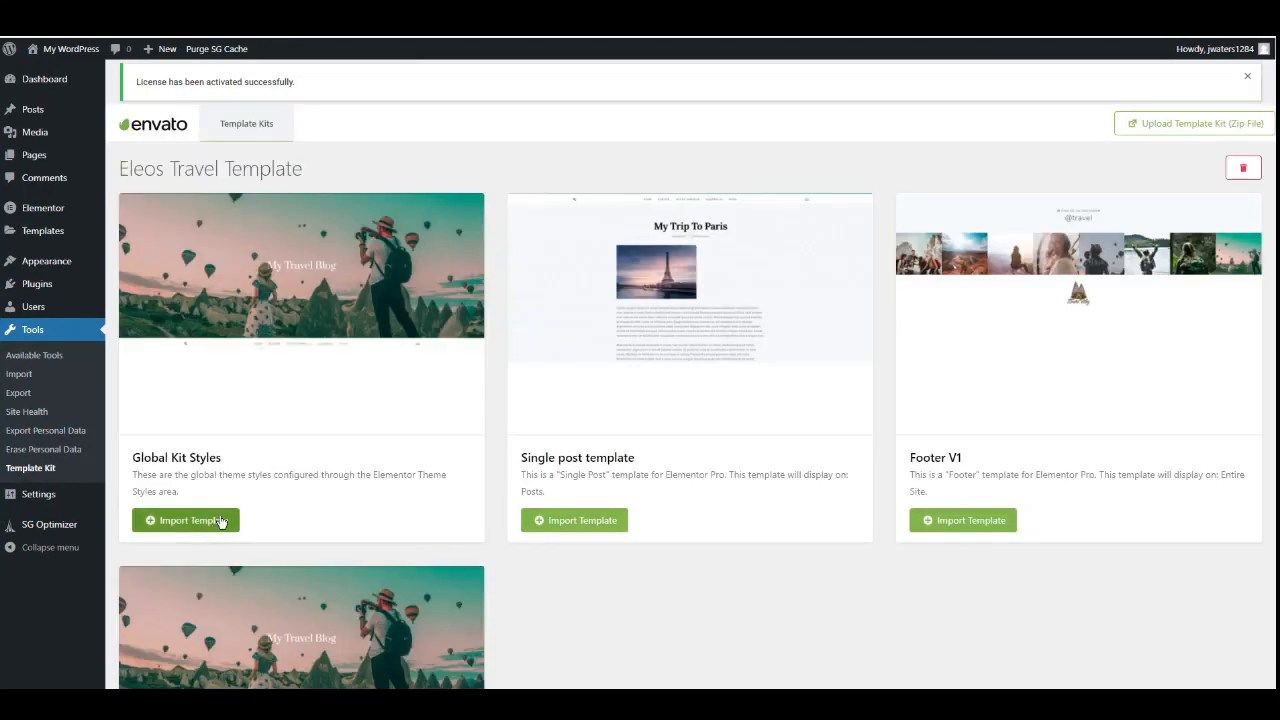
pyautogui.scroll(-2, 394, 420)
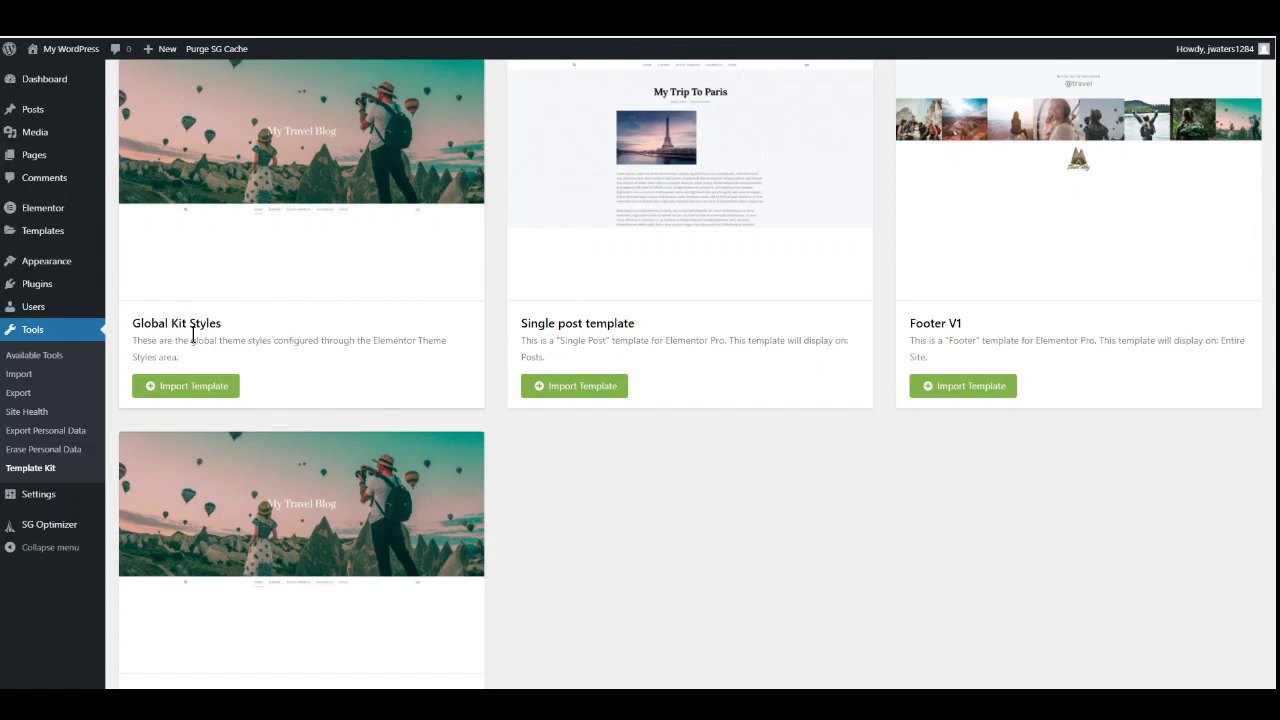
pyautogui.scroll(1, 211, 341)
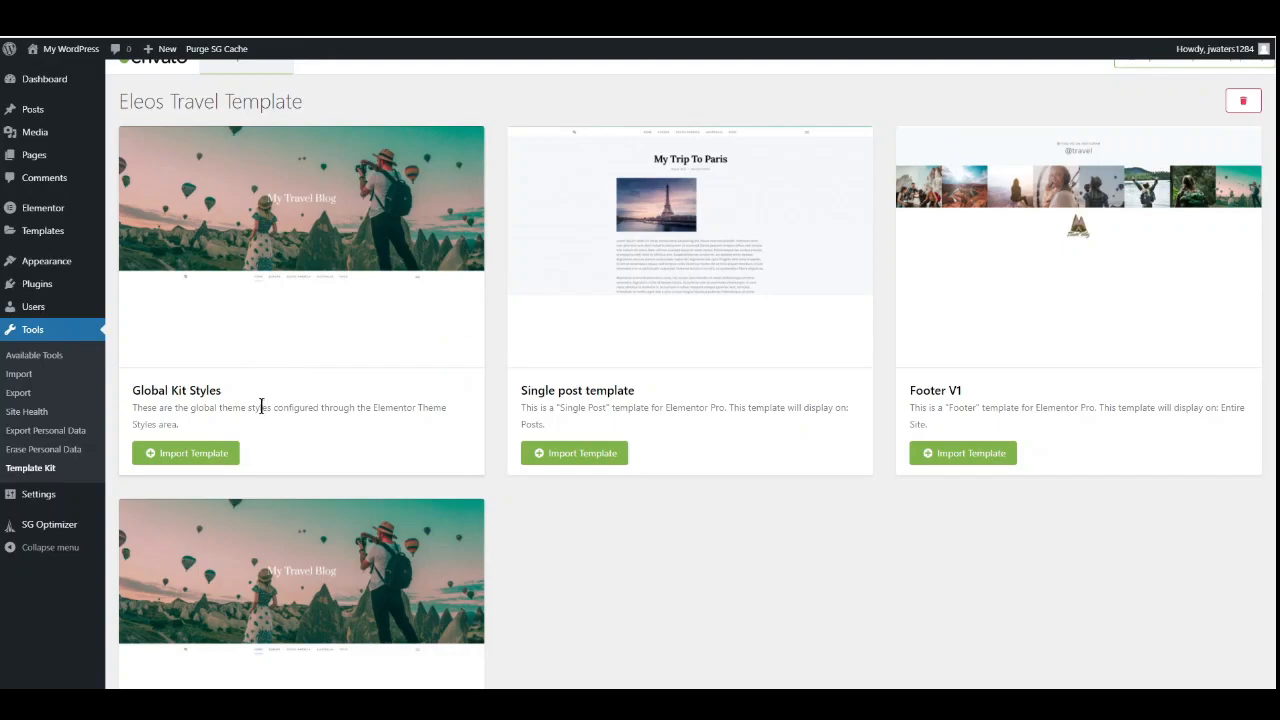
pyautogui.click(182, 455)
pyautogui.click(557, 451)
pyautogui.scroll(-1, 970, 440)
pyautogui.click(962, 388)
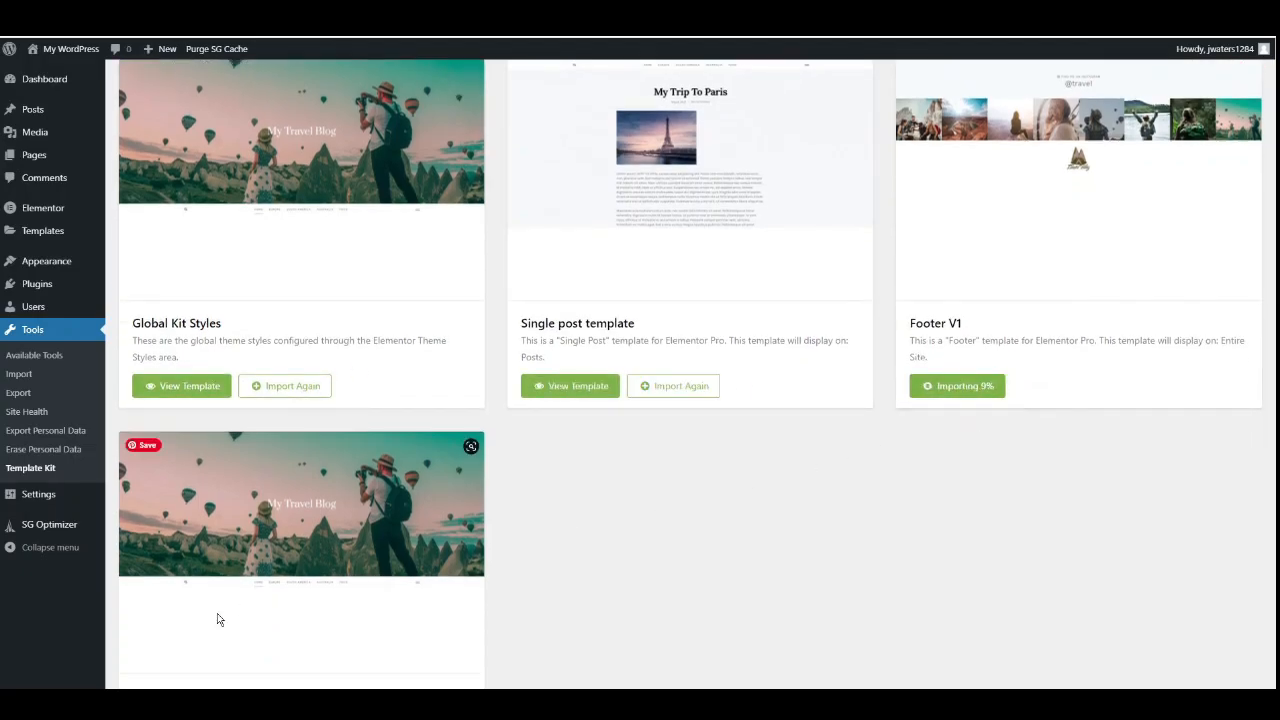
pyautogui.scroll(-2, 200, 608)
pyautogui.scroll(-1, 168, 632)
pyautogui.click(174, 555)
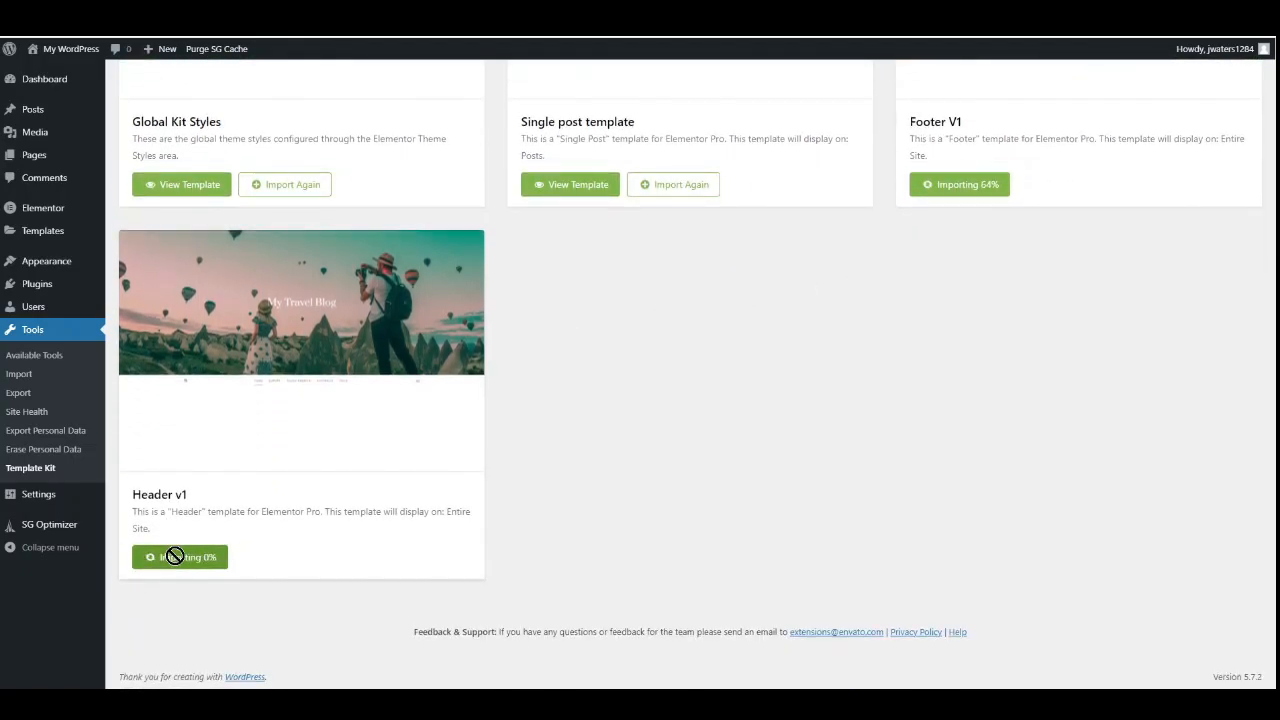
pyautogui.scroll(4, 266, 435)
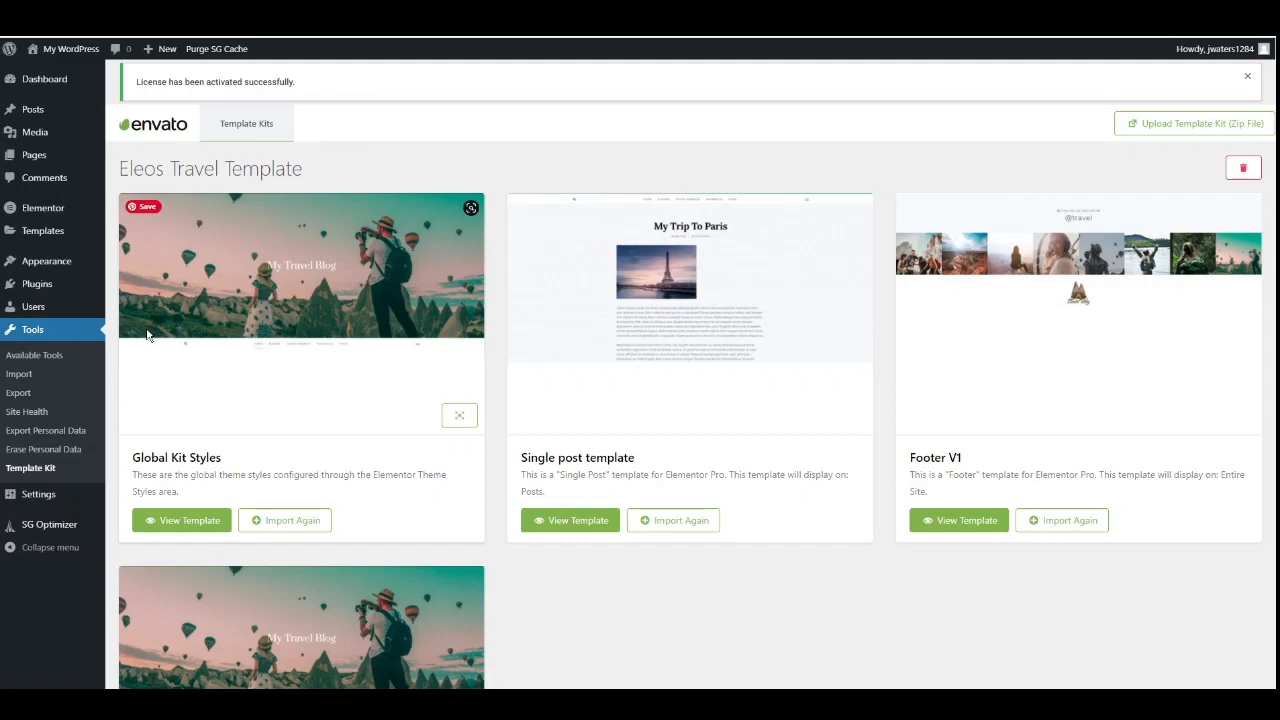
# - Show all templates from the Theme Builder and move Default Kit to the trash, confirming deletion of its site settings
pyautogui.moveTo(38, 238)
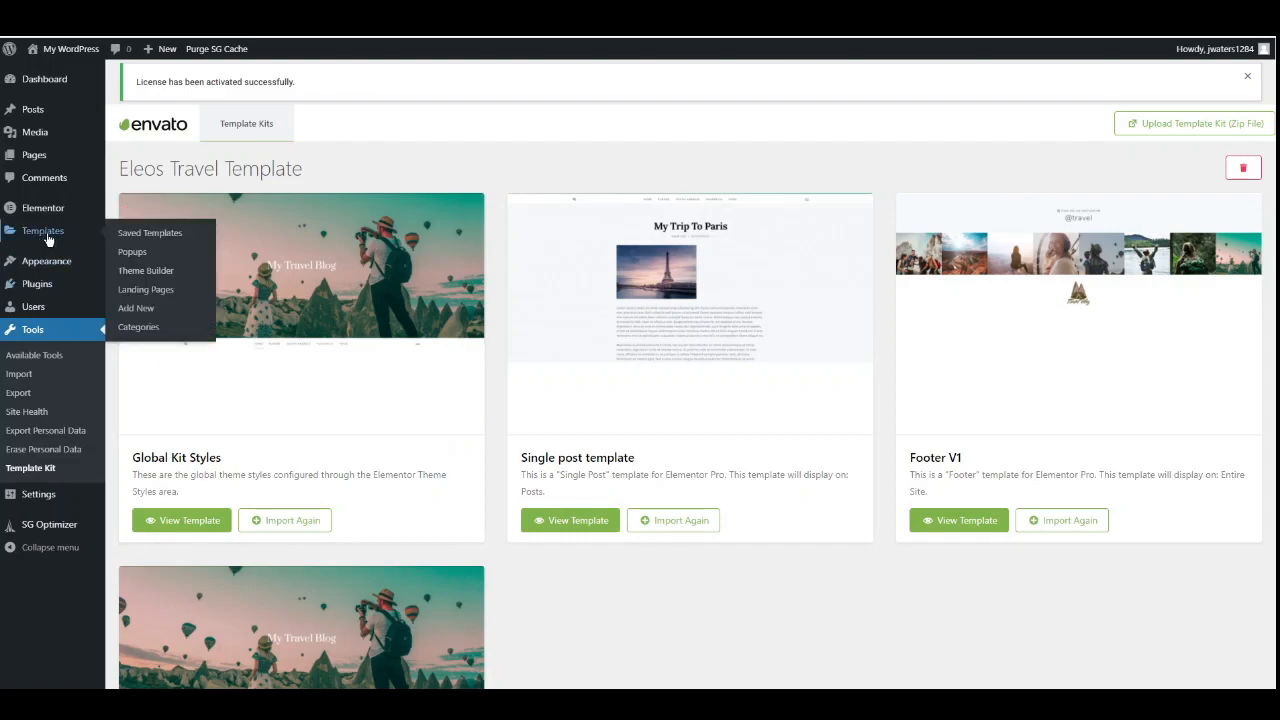
pyautogui.click(143, 271)
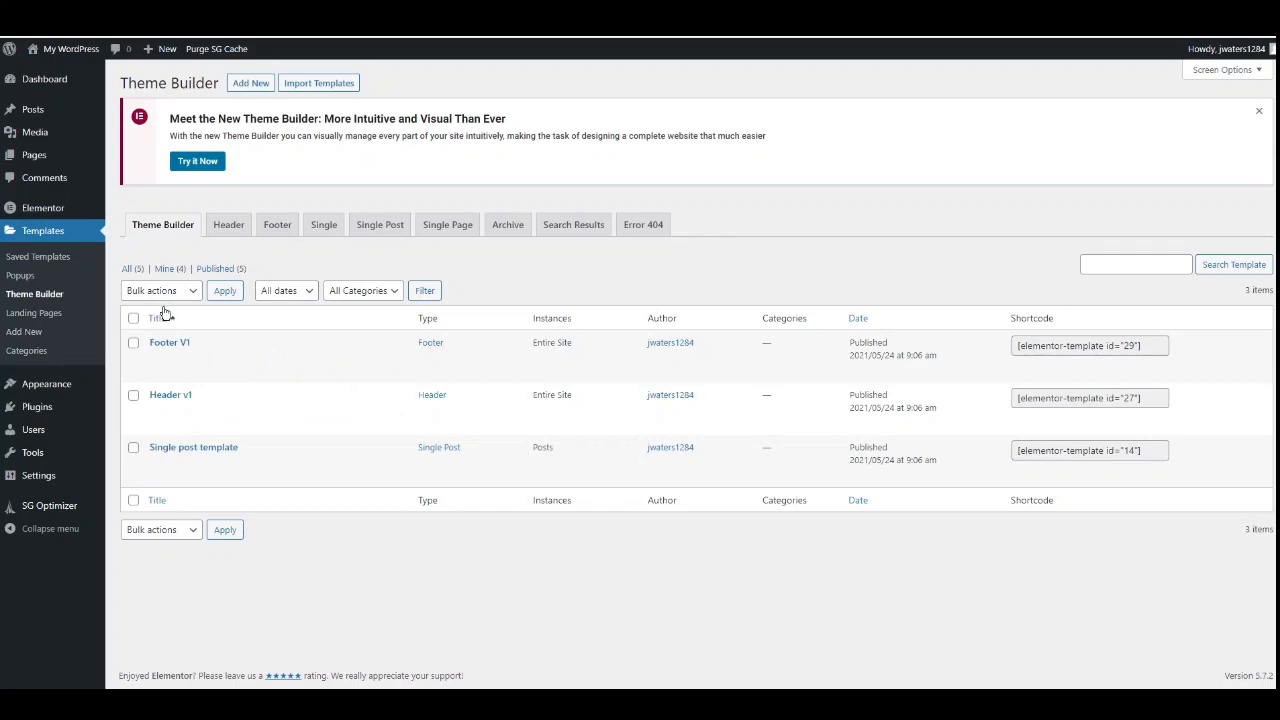
pyautogui.click(131, 271)
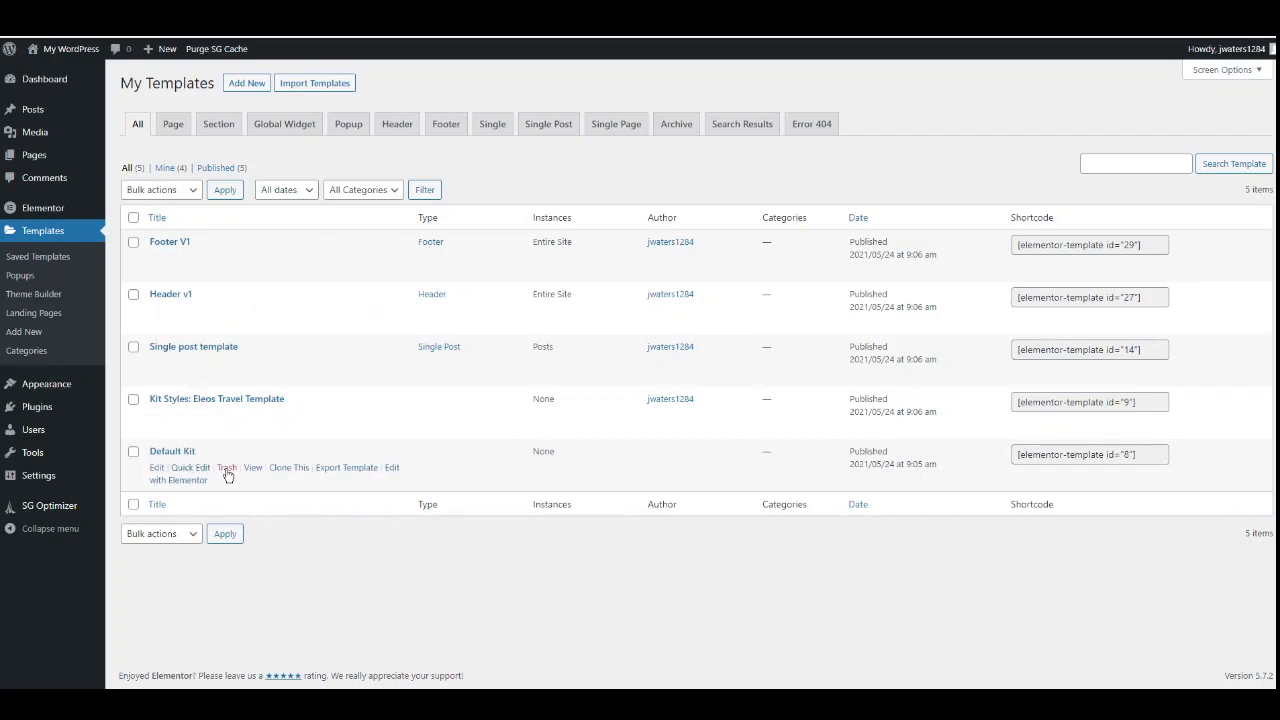
pyautogui.click(227, 468)
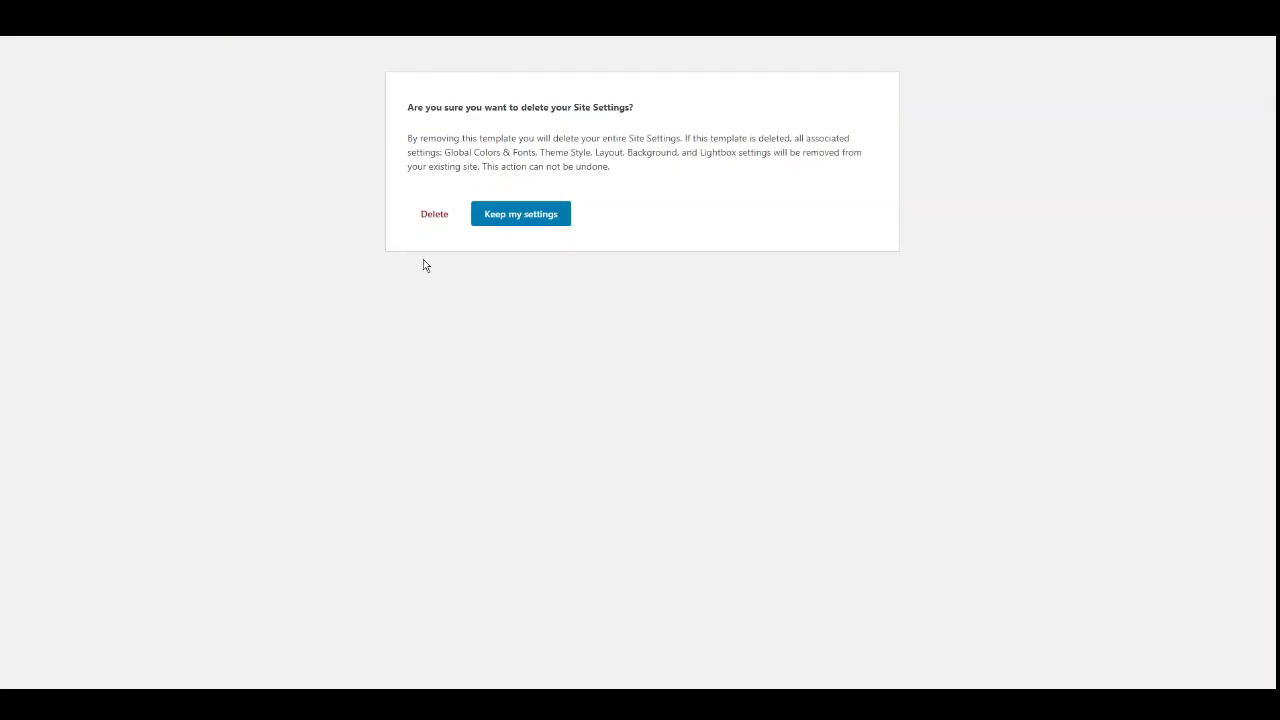
pyautogui.click(437, 216)
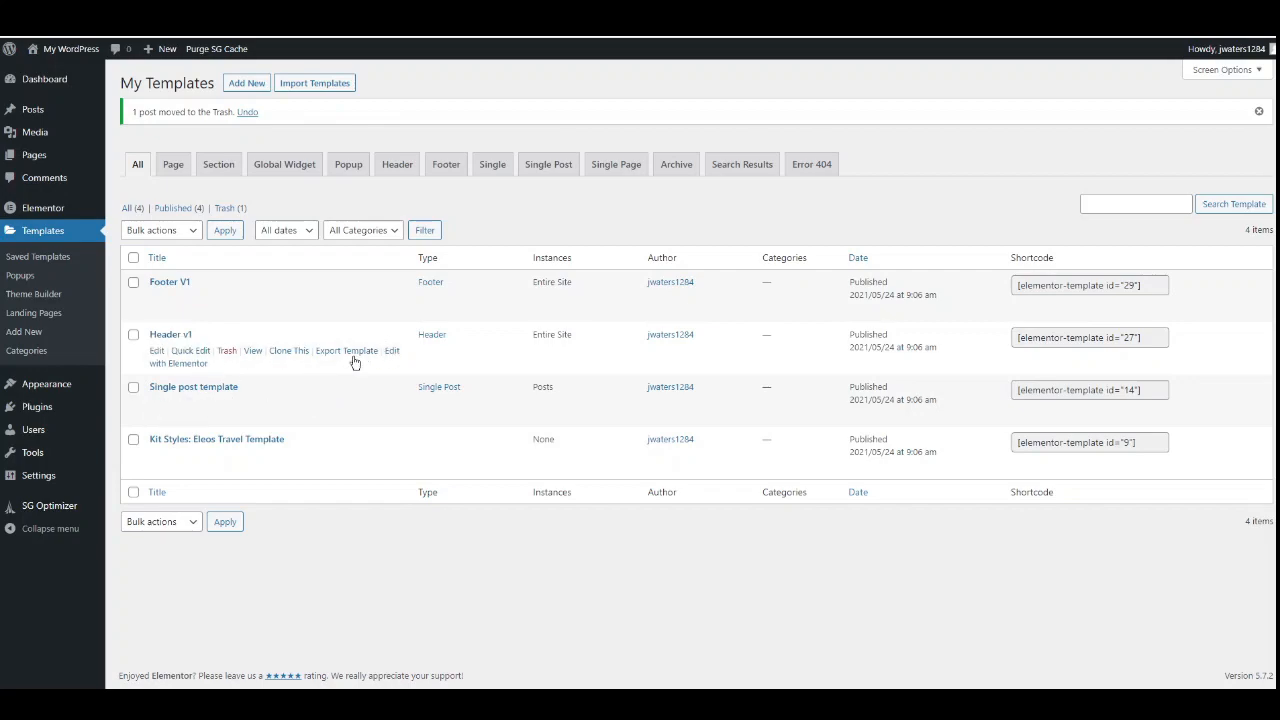
# - Open the Header v1 template in Elementor and review the hero section's layout and background settings and the "My Travel Blog" heading's content
pyautogui.click(182, 366)
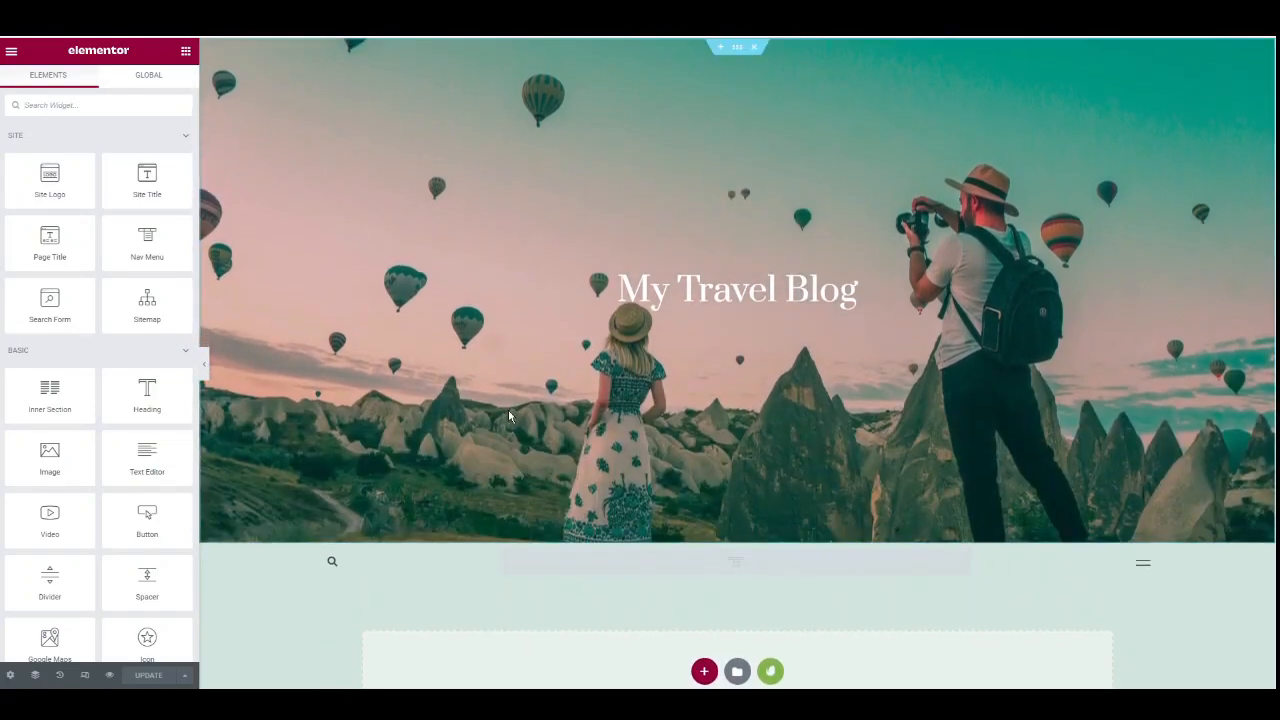
pyautogui.click(738, 48)
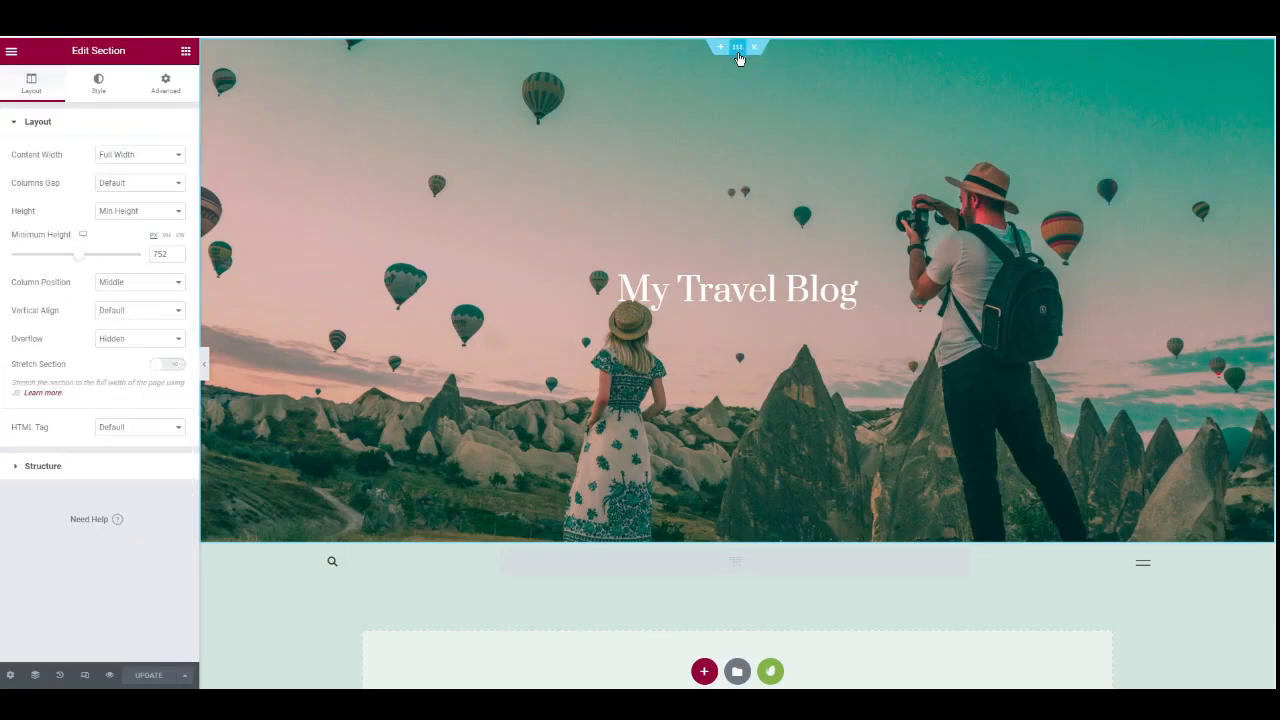
pyautogui.click(99, 85)
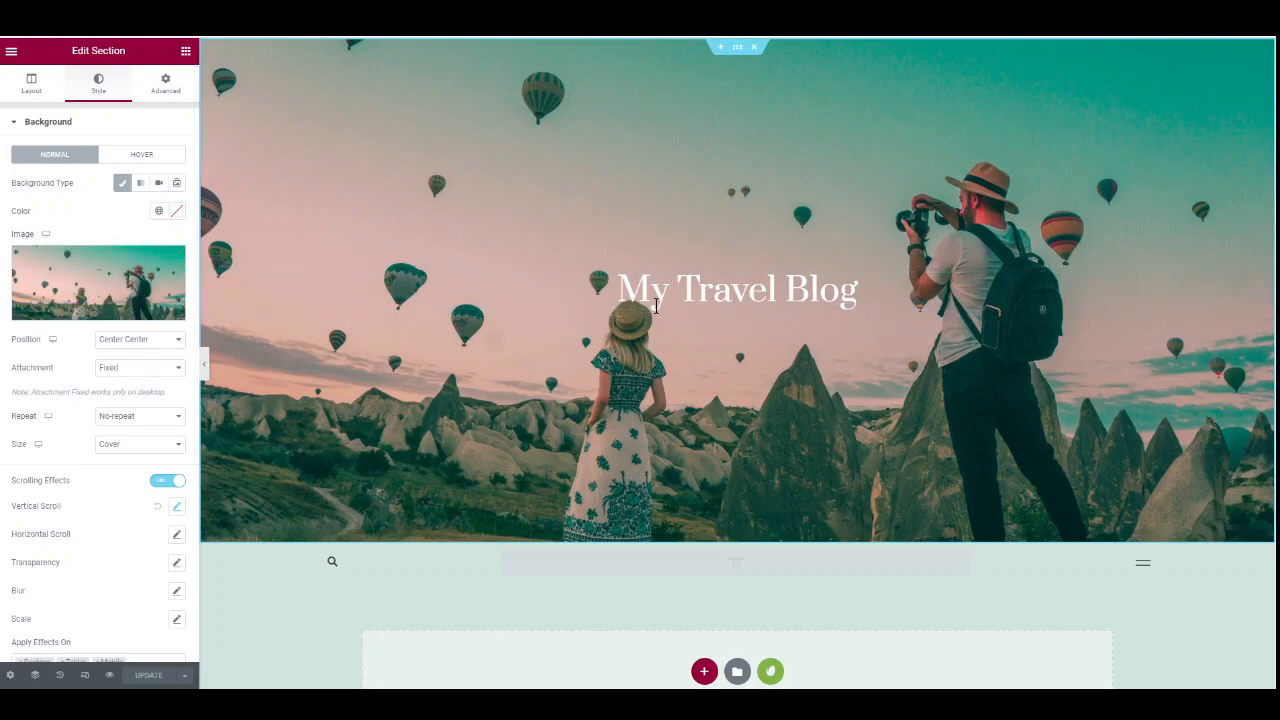
pyautogui.click(722, 290)
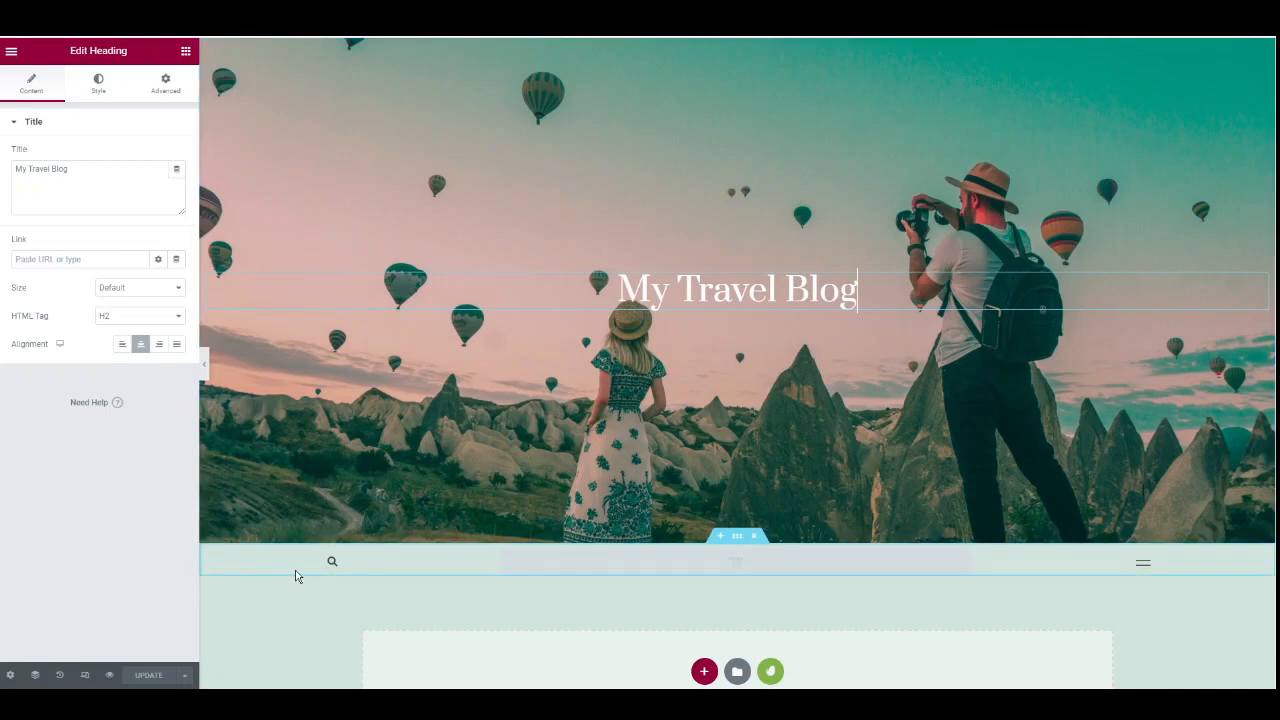
# - Save the header template's display conditions with Entire Site included
pyautogui.click(183, 679)
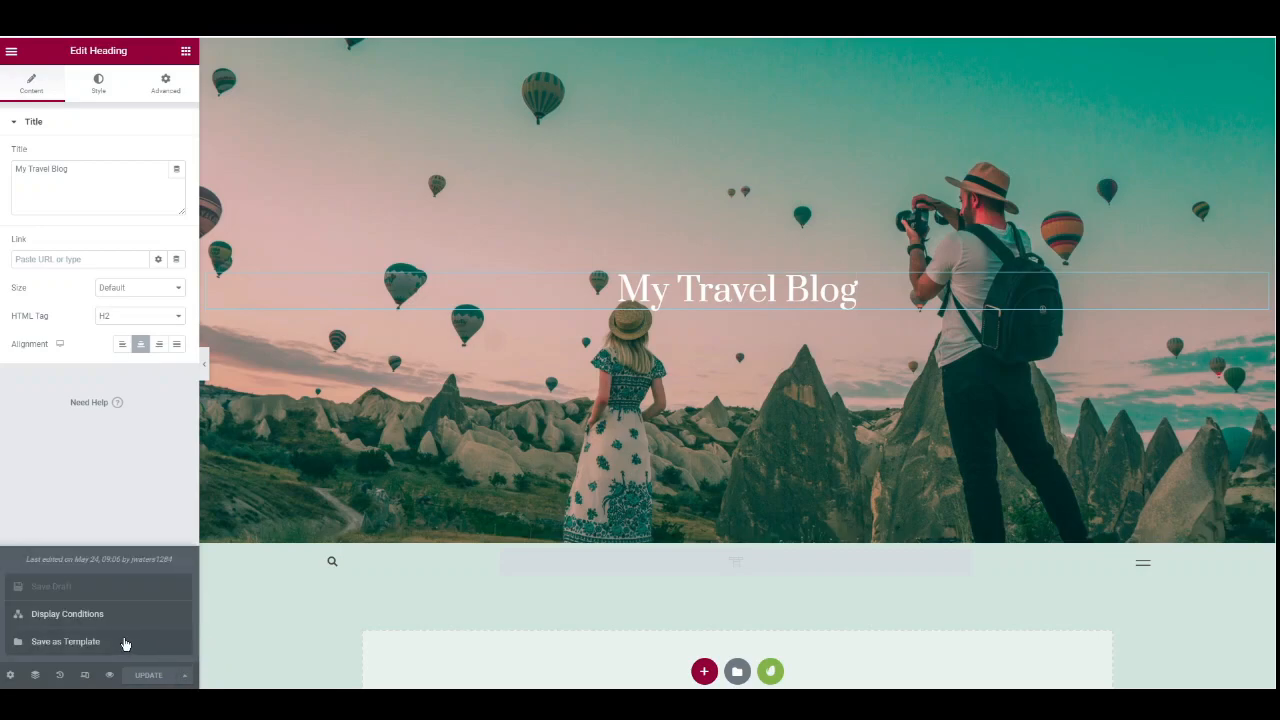
pyautogui.click(81, 619)
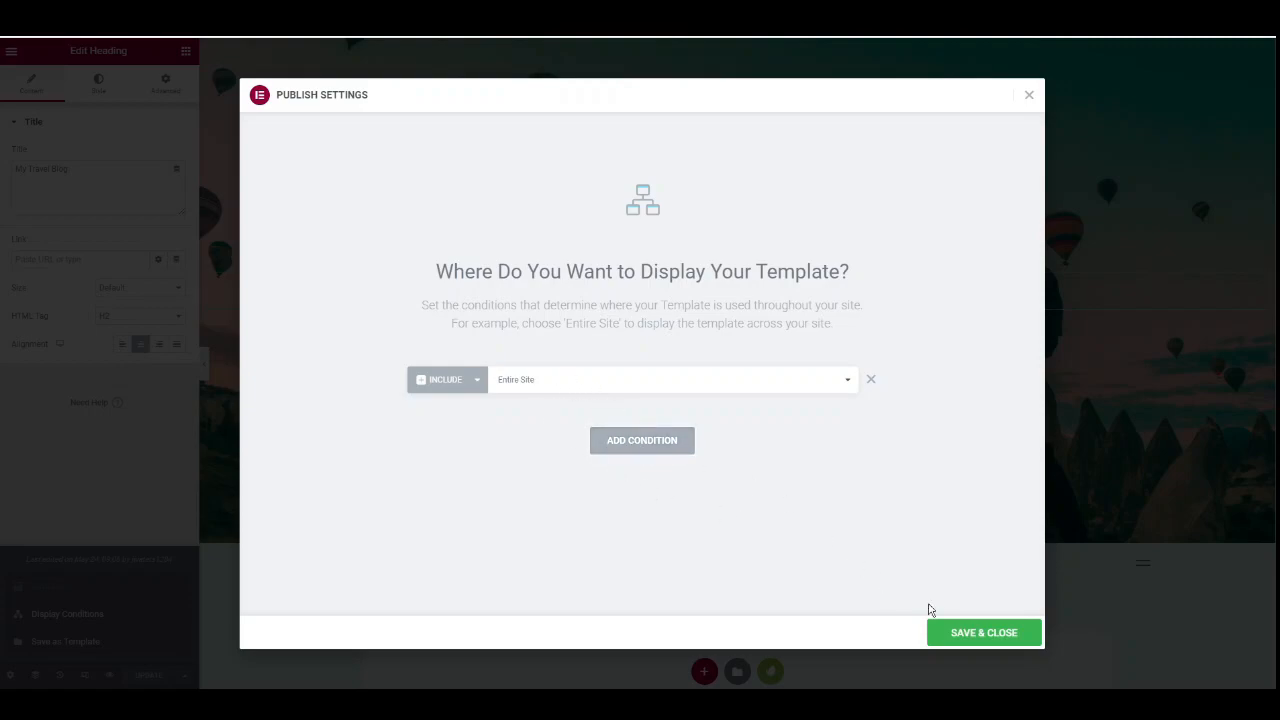
pyautogui.click(977, 636)
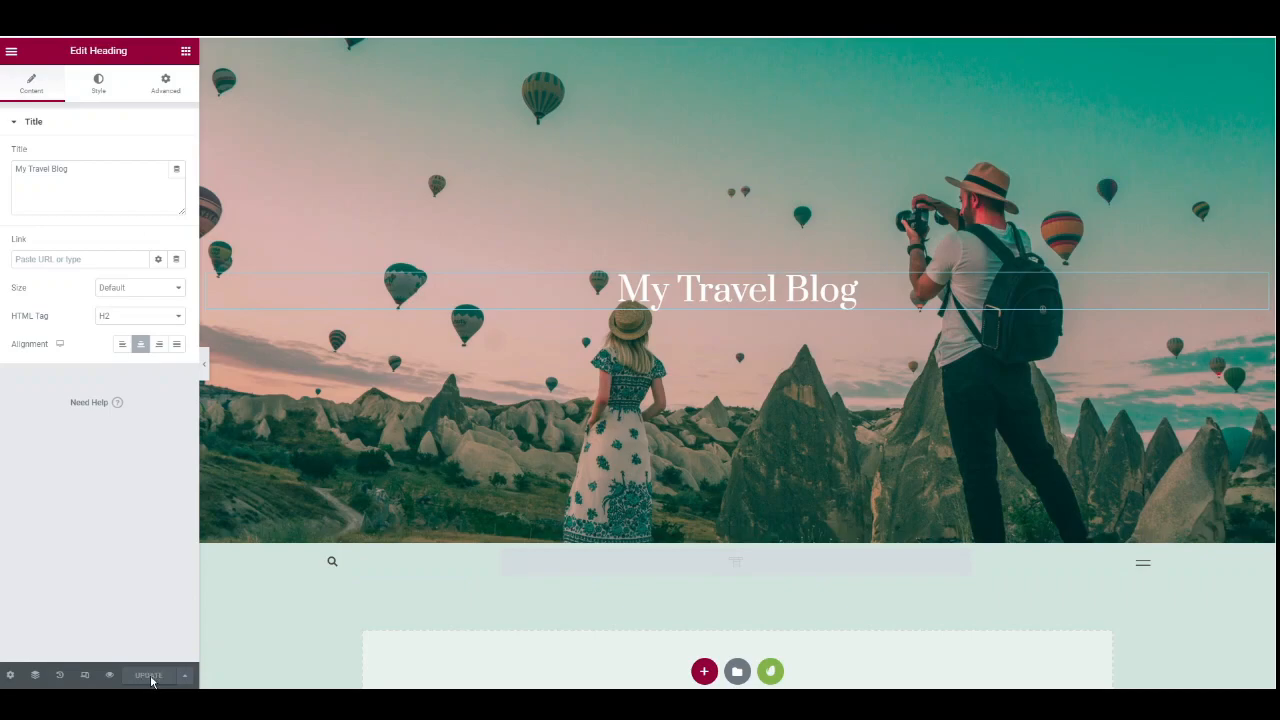
# - Exit Elementor to the dashboard and view the live site, checking the header, the first post and the footer
pyautogui.click(11, 53)
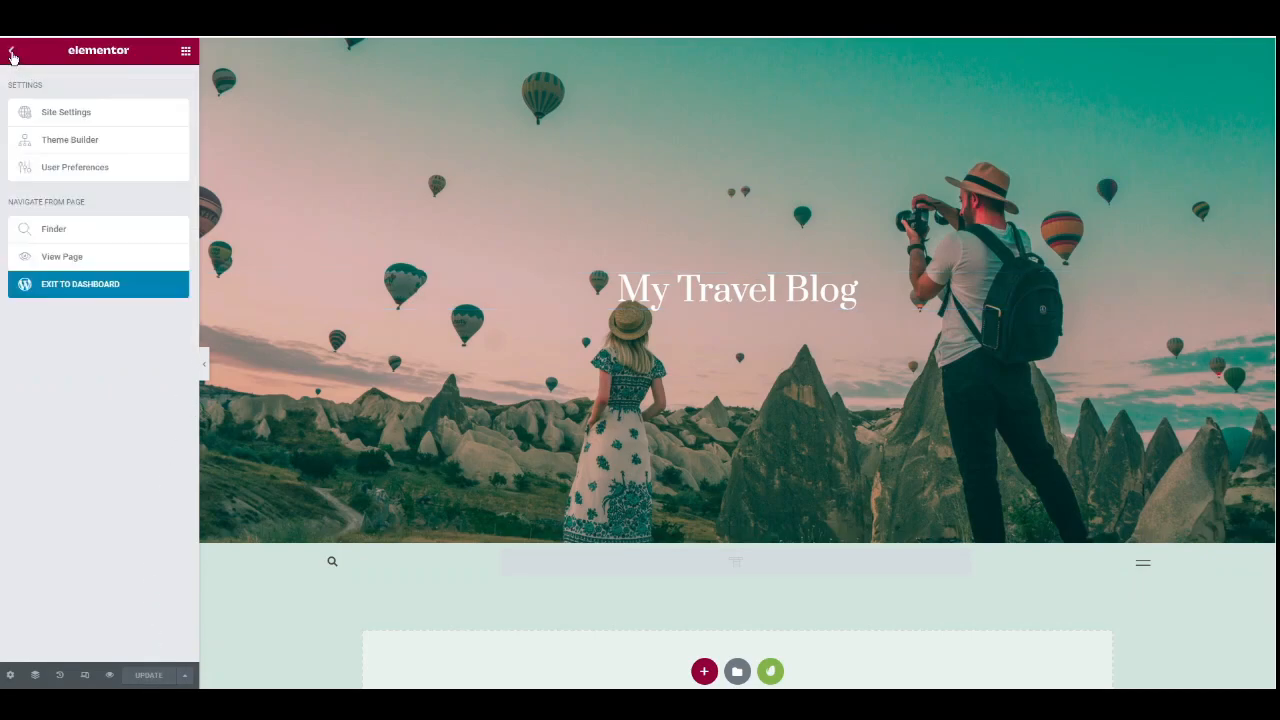
pyautogui.click(83, 287)
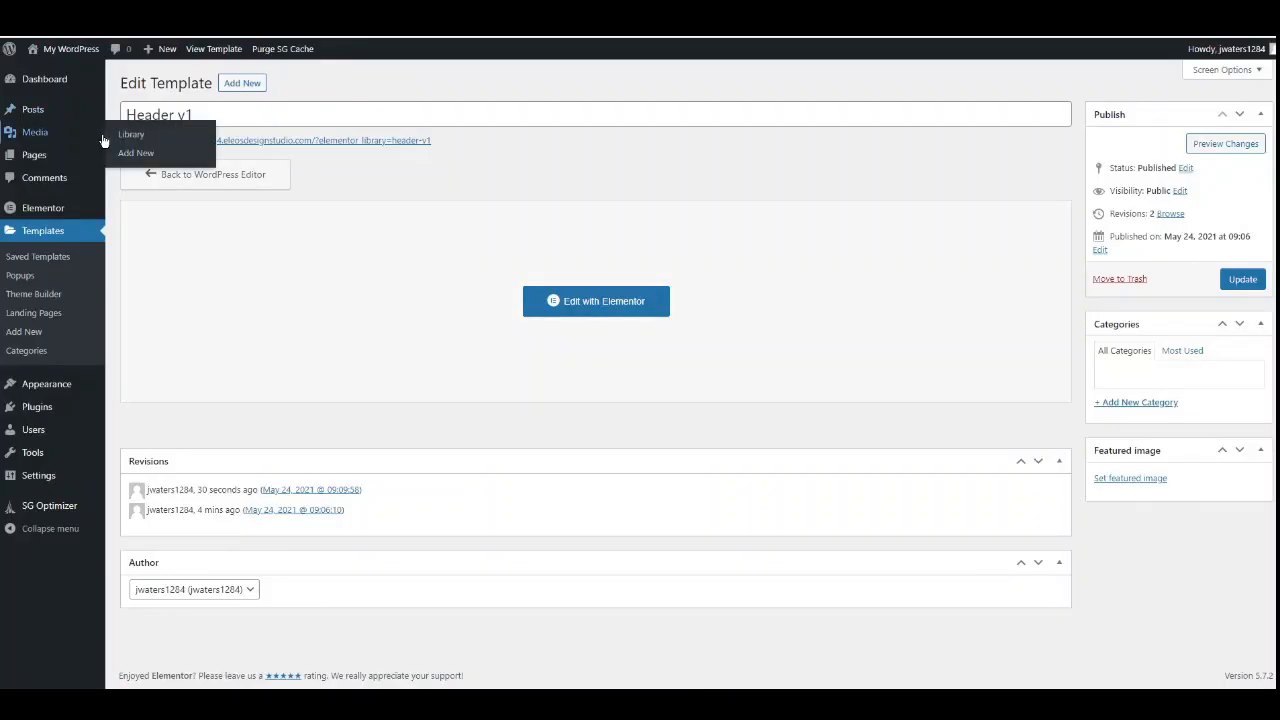
pyautogui.moveTo(75, 57)
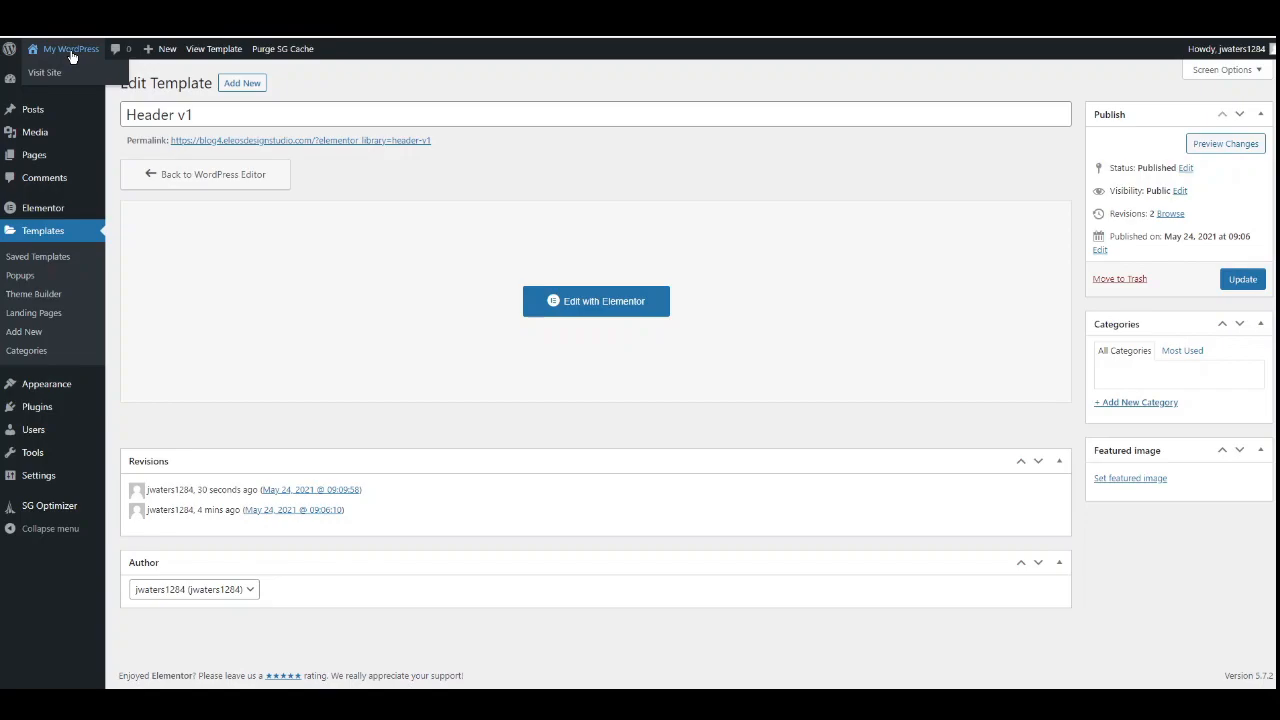
pyautogui.click(72, 52)
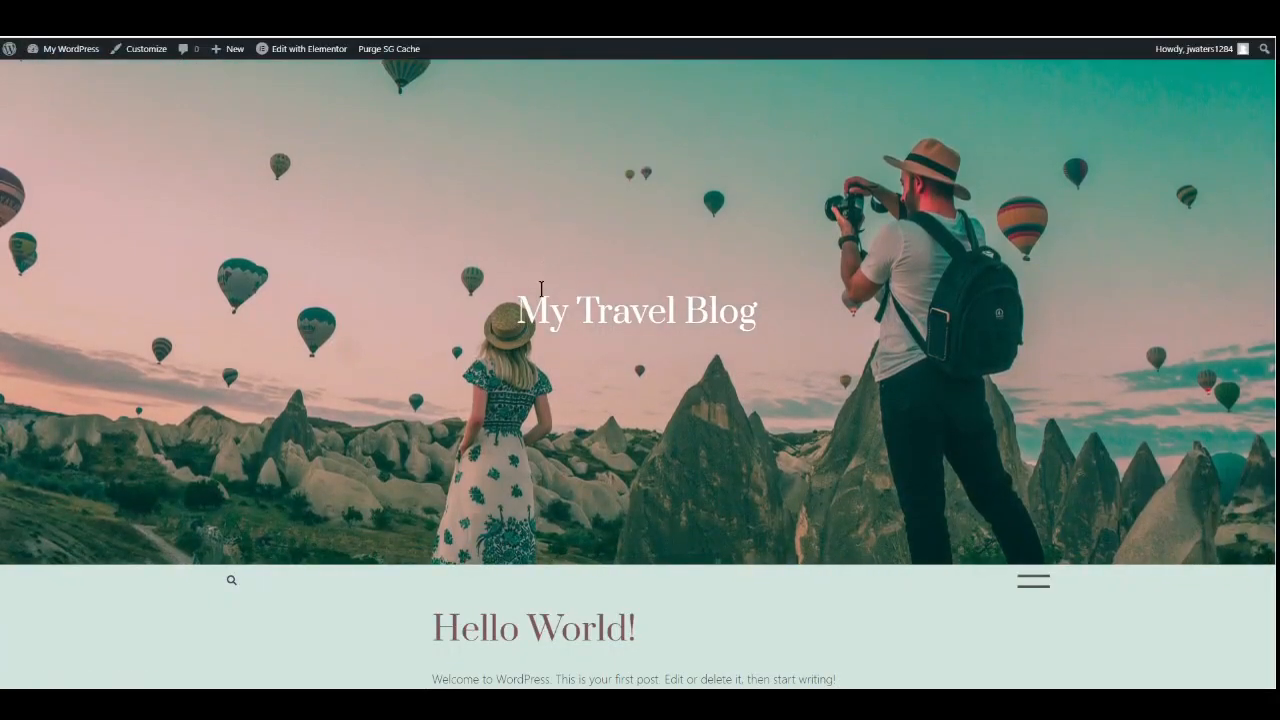
pyautogui.scroll(-4, 778, 265)
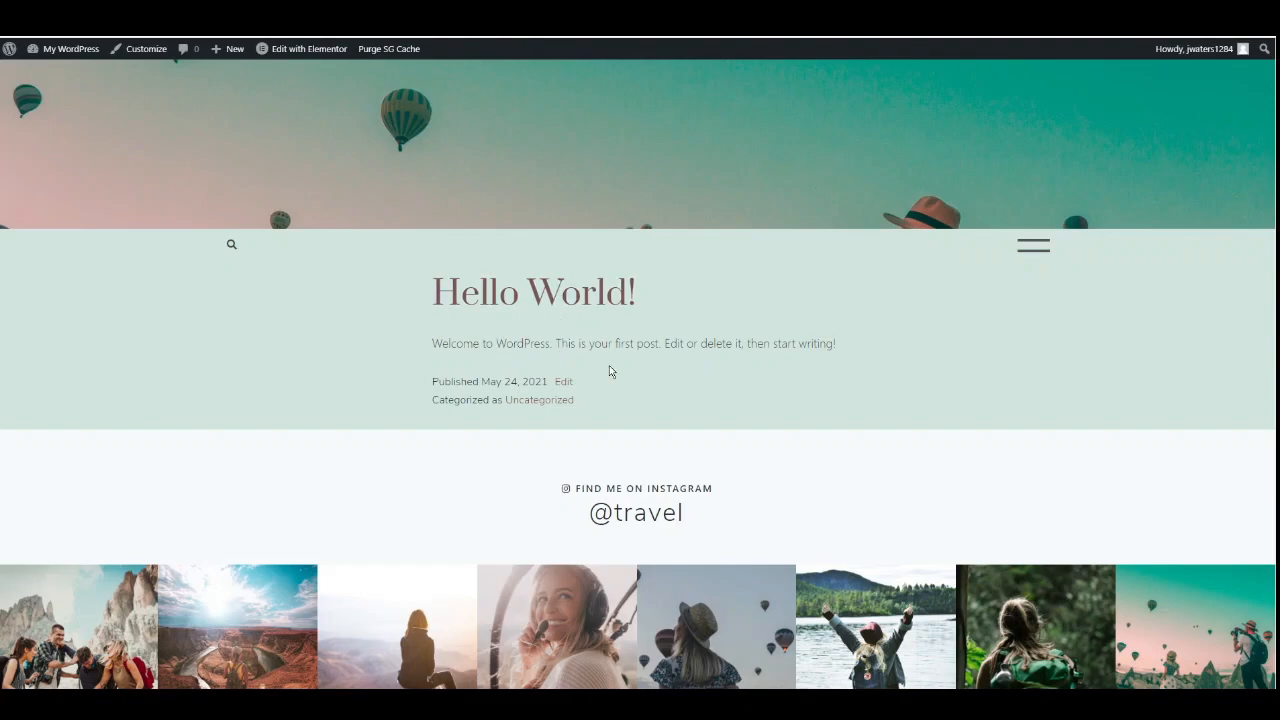
# - Examine the live site's Instagram gallery, Travel Blog logo and footer links, returning to the page header
pyautogui.scroll(-5, 489, 380)
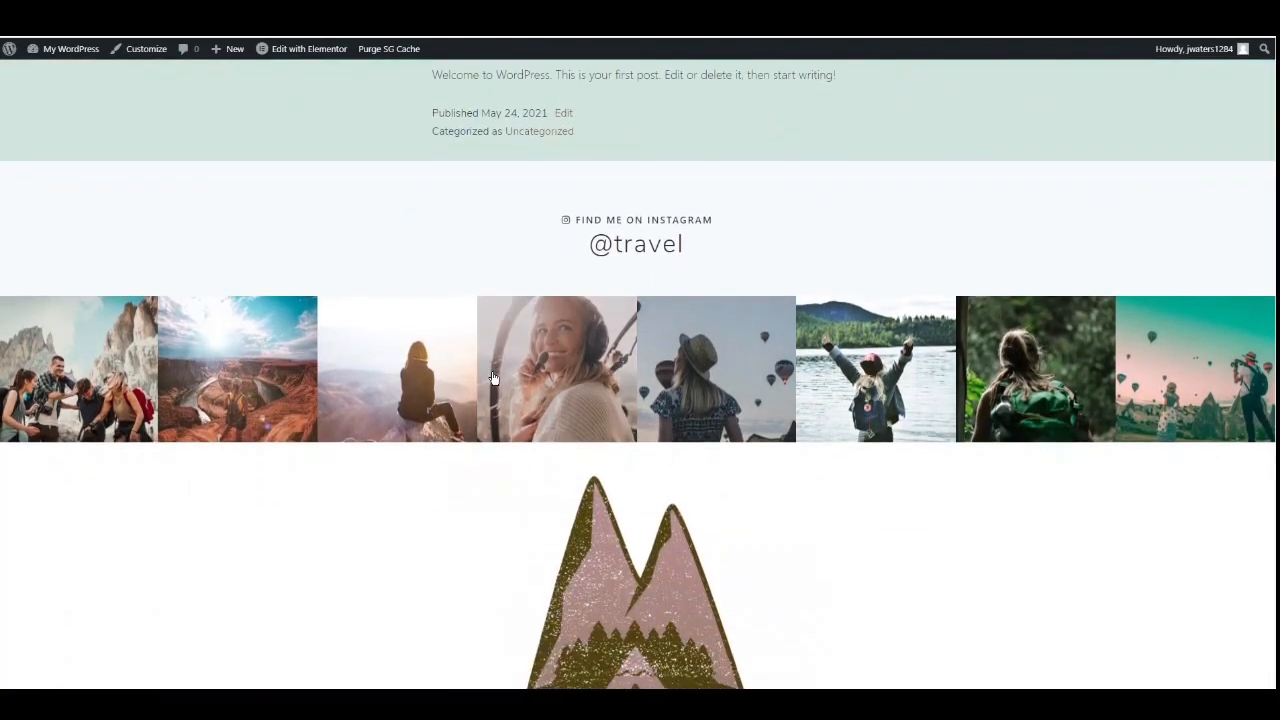
pyautogui.scroll(1, 503, 378)
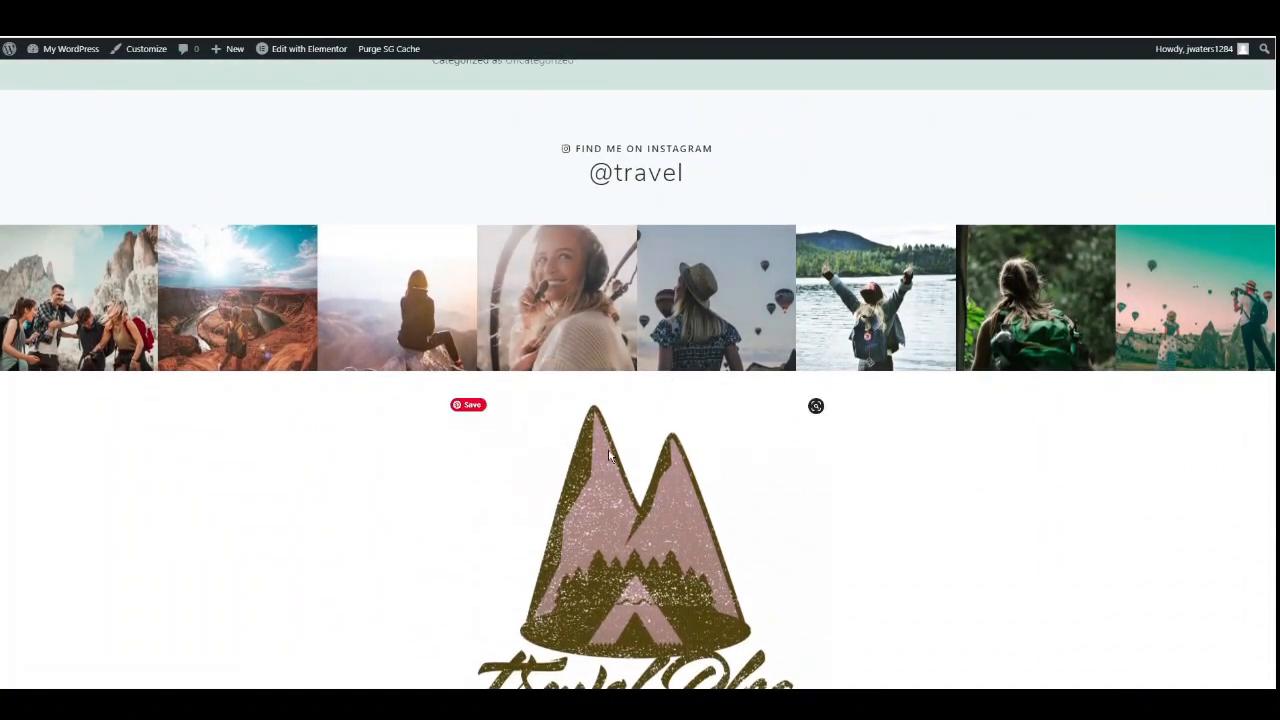
pyautogui.scroll(-2, 607, 497)
pyautogui.scroll(1, 607, 497)
pyautogui.scroll(-1, 607, 488)
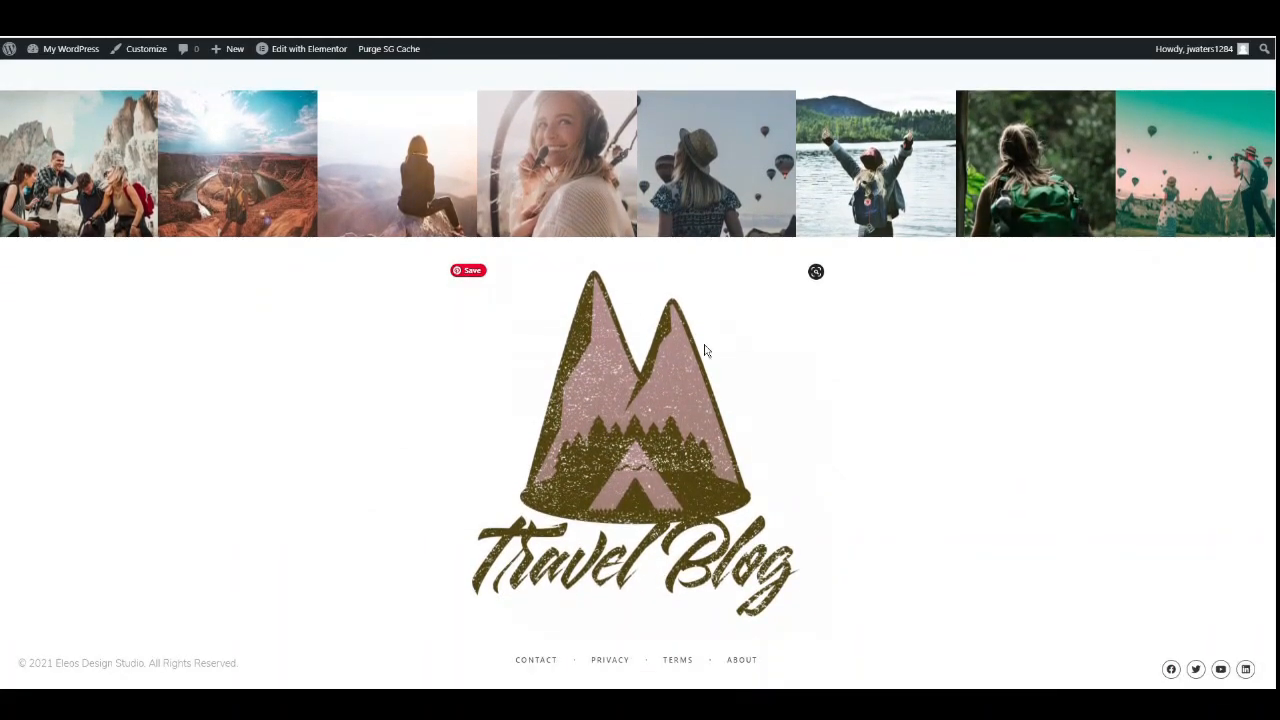
pyautogui.scroll(1, 706, 296)
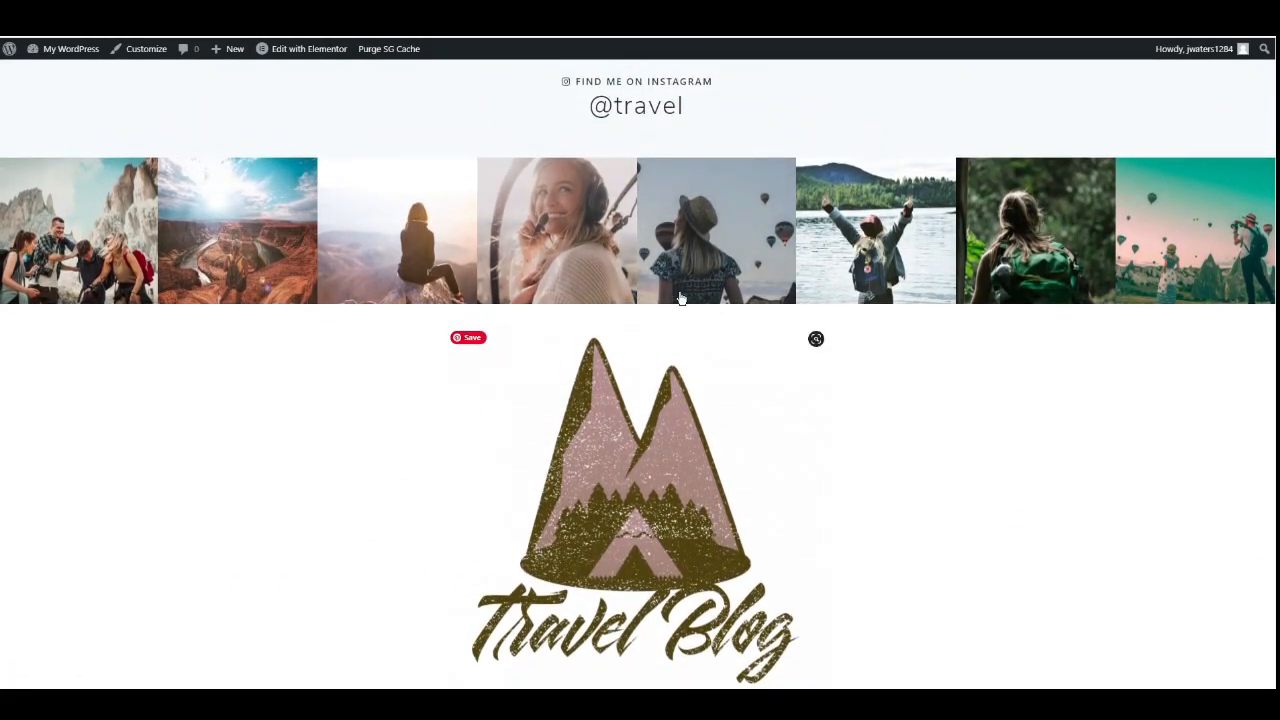
pyautogui.scroll(10, 646, 365)
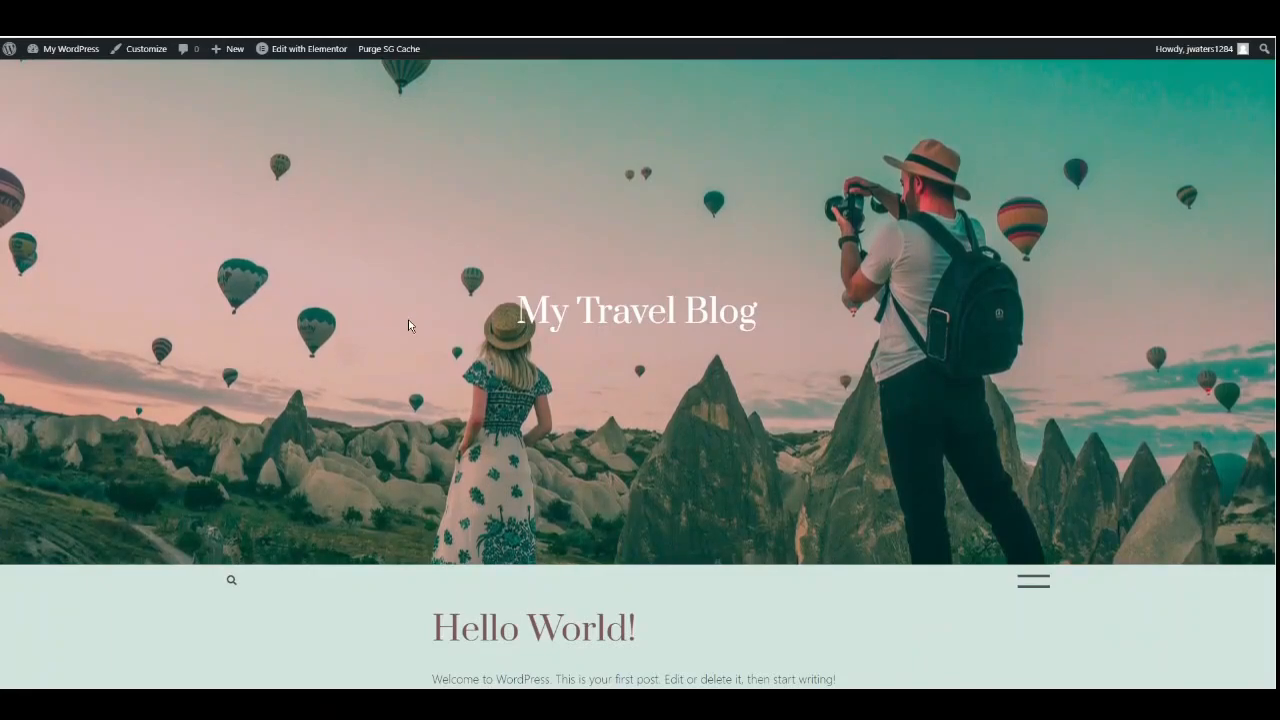
# - Return to the dashboard and open the Footer V1 template from the Theme Builder in Elementor
pyautogui.moveTo(67, 57)
pyautogui.click(52, 76)
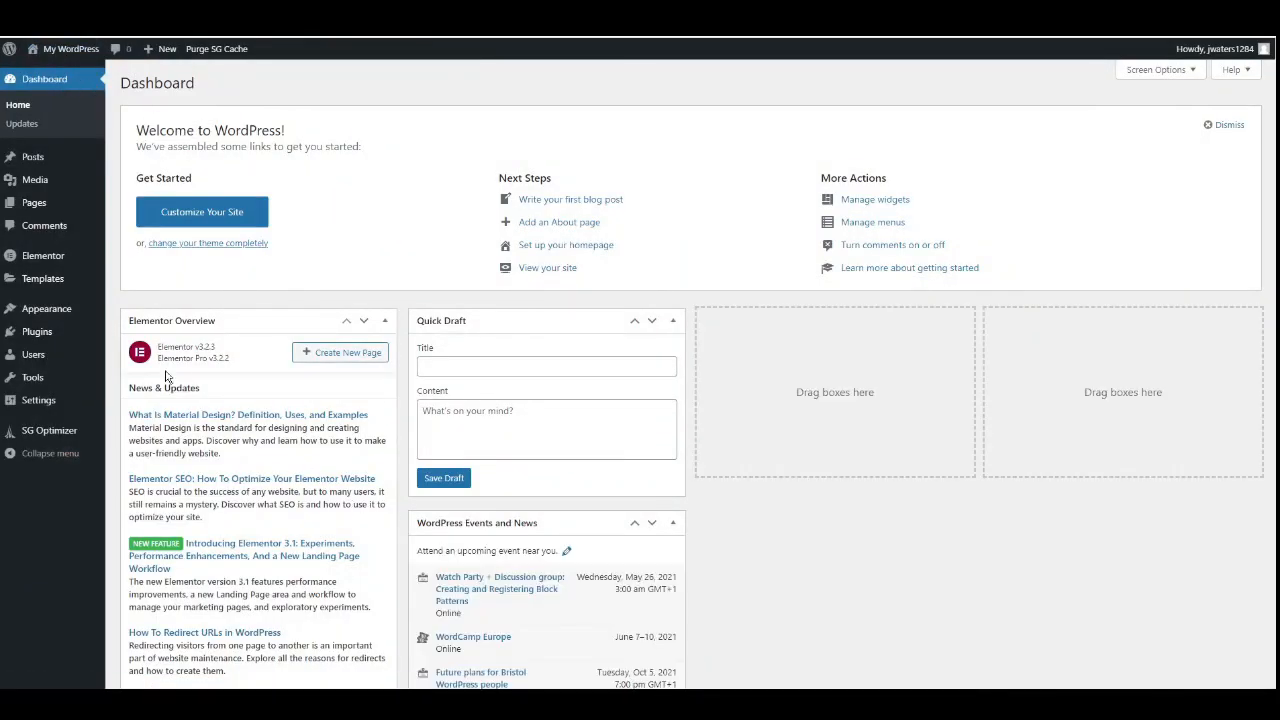
pyautogui.moveTo(70, 285)
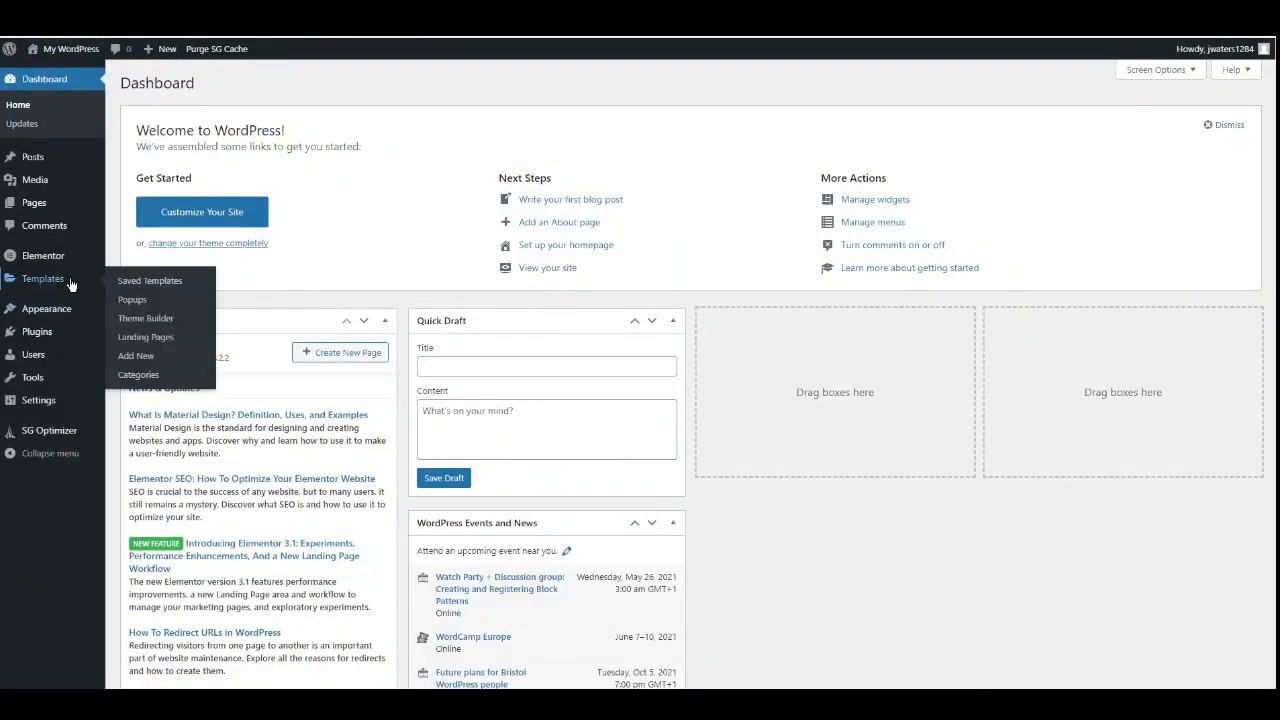
pyautogui.click(149, 320)
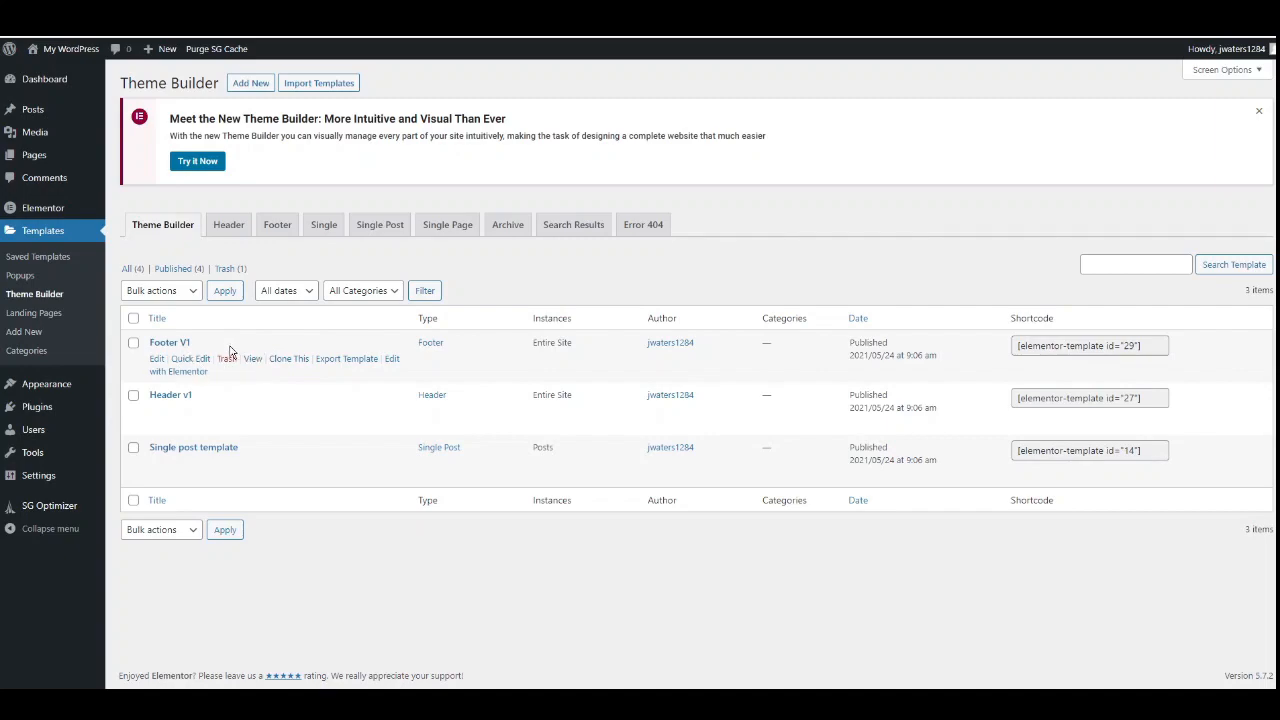
pyautogui.click(181, 372)
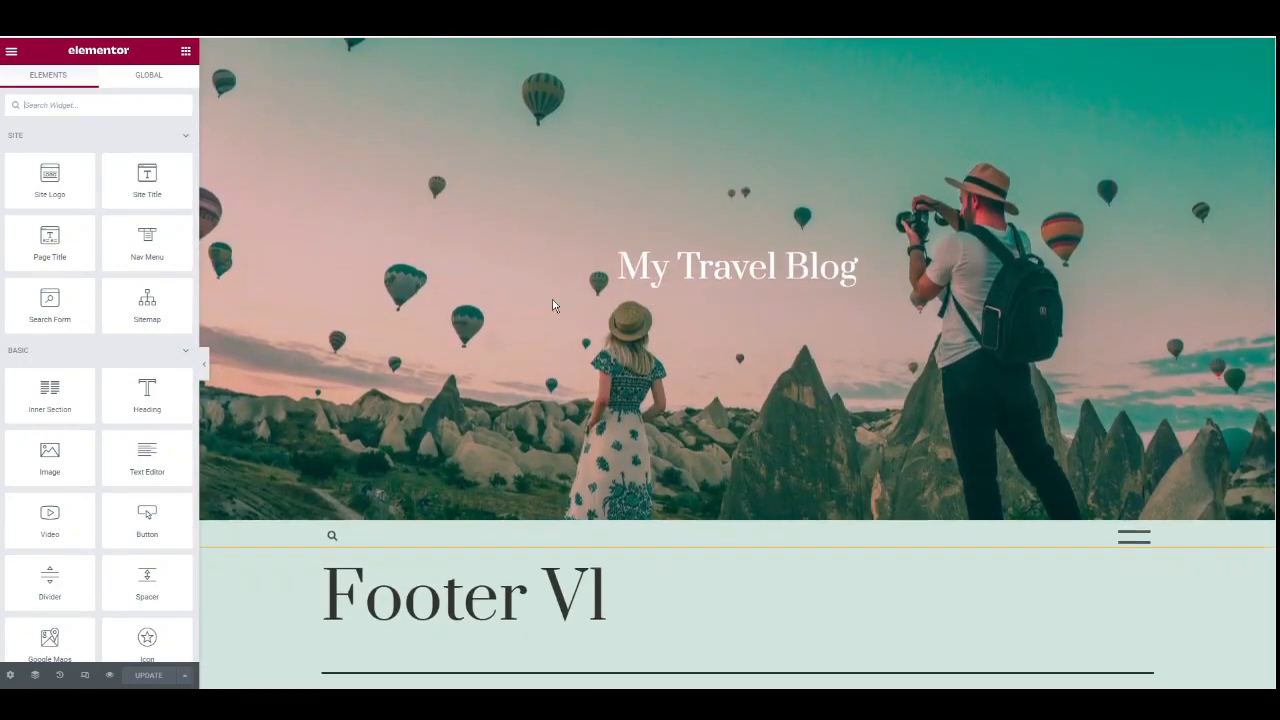
# - Review the footer's logo image settings and the Instagram gallery's settings and image selection, leaving the gallery editor without changes
pyautogui.scroll(-2, 519, 302)
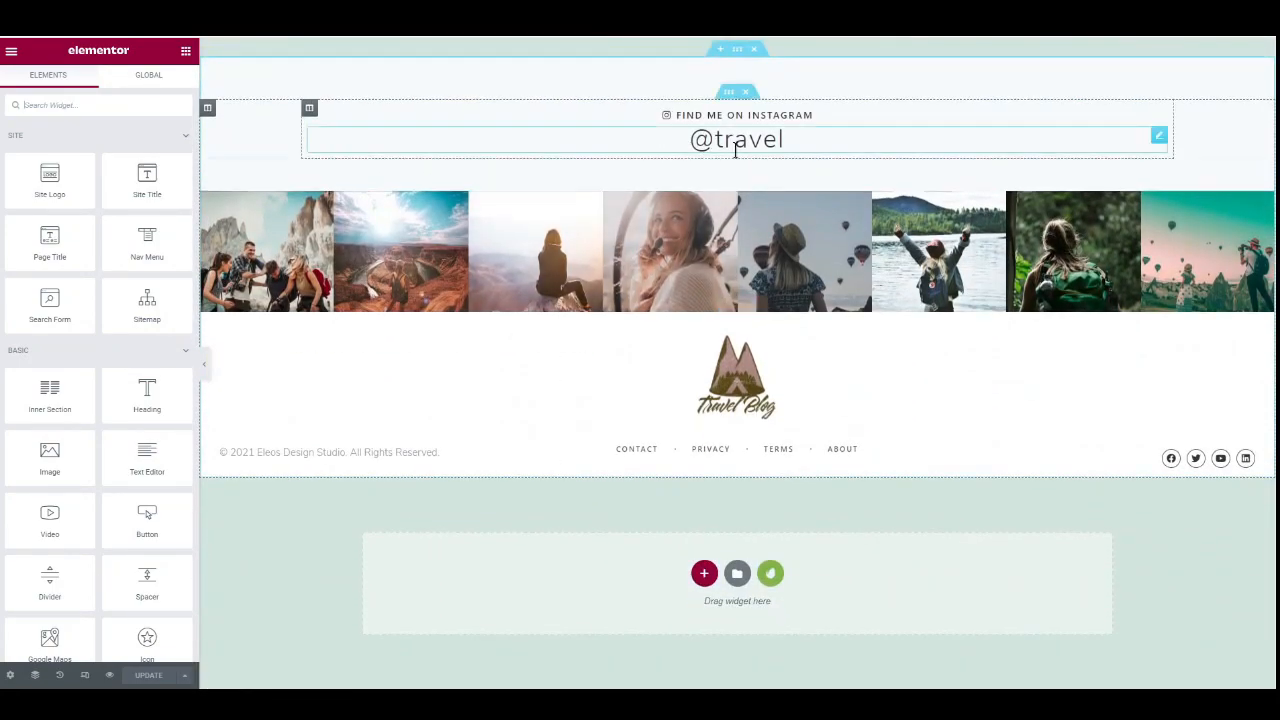
pyautogui.scroll(1, 728, 175)
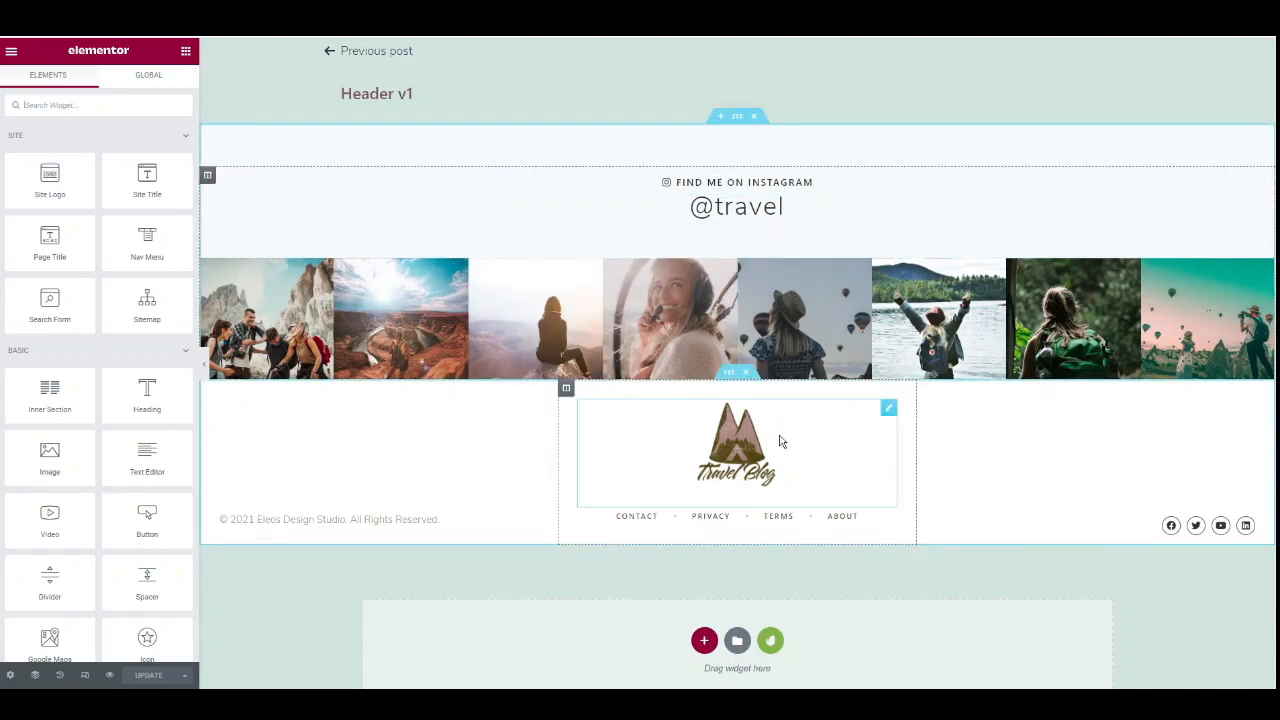
pyautogui.click(737, 457)
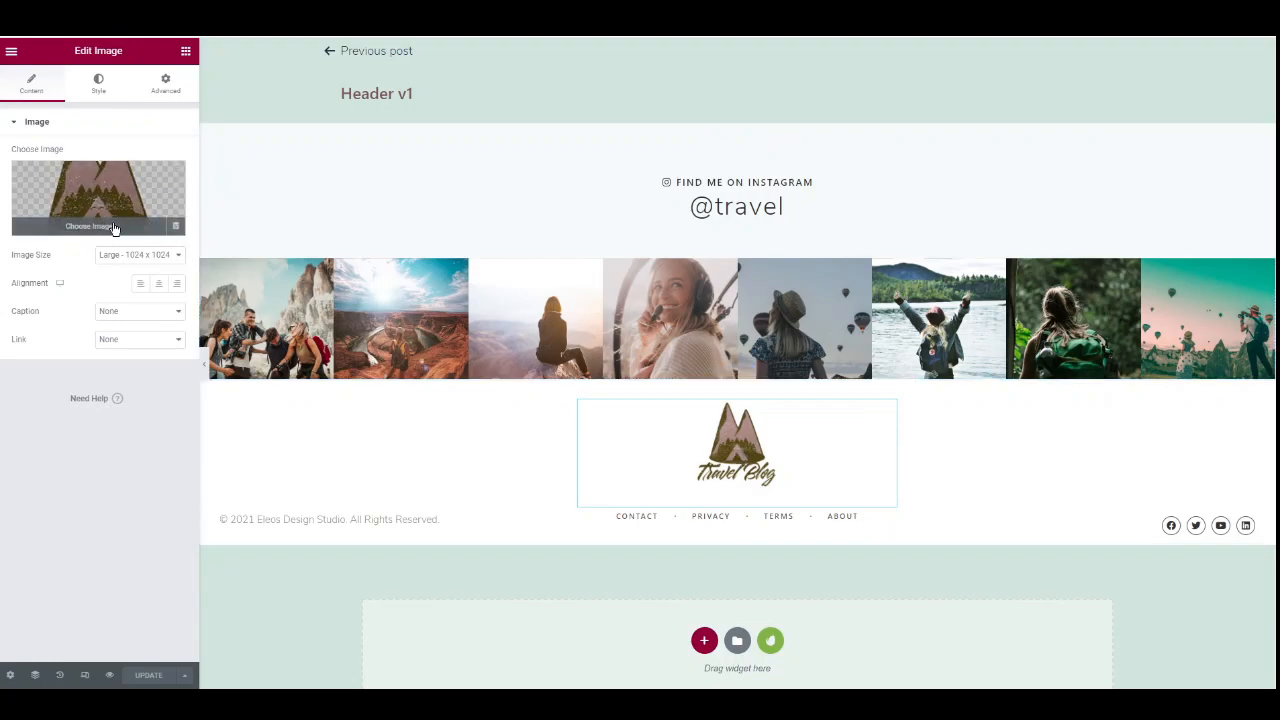
pyautogui.click(405, 327)
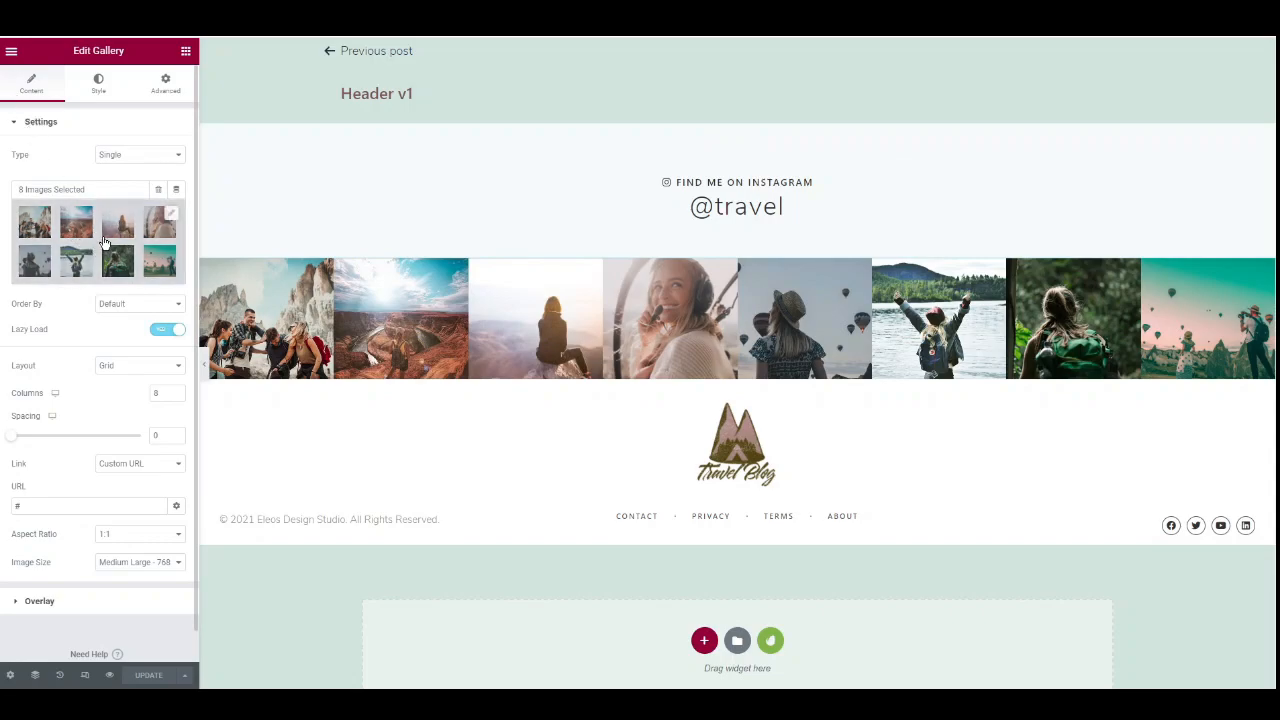
pyautogui.click(107, 240)
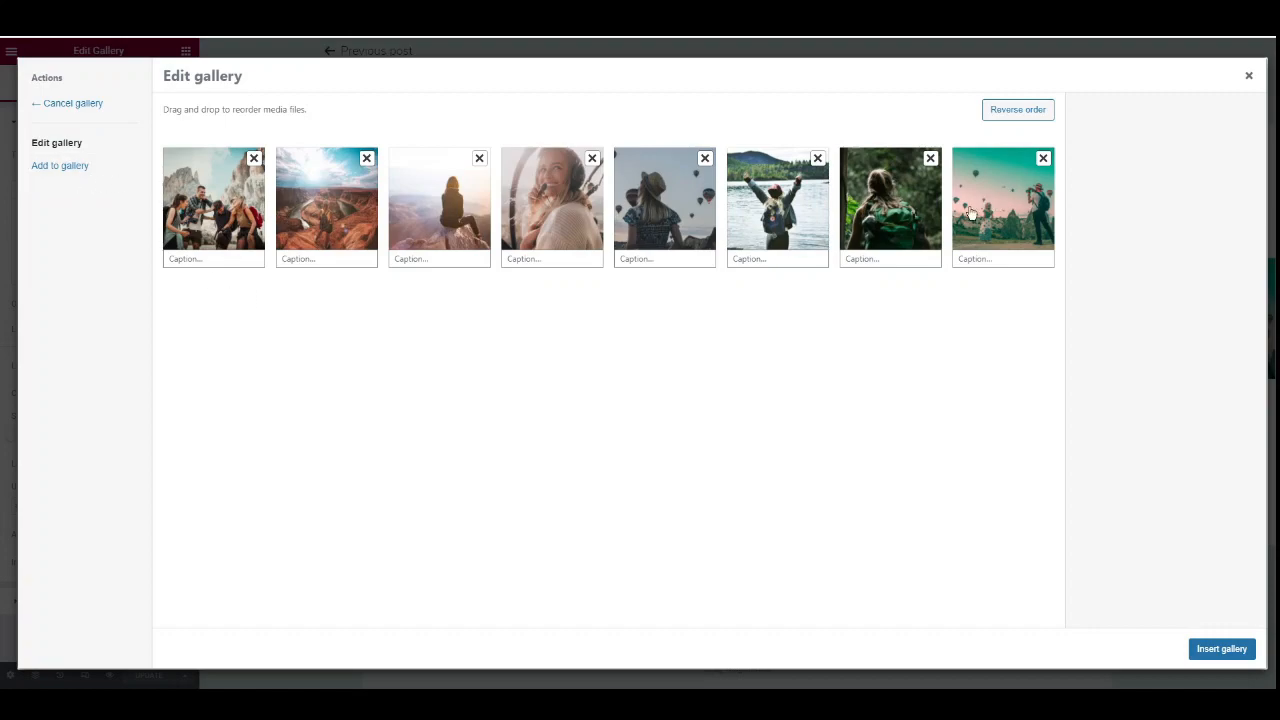
pyautogui.click(1249, 77)
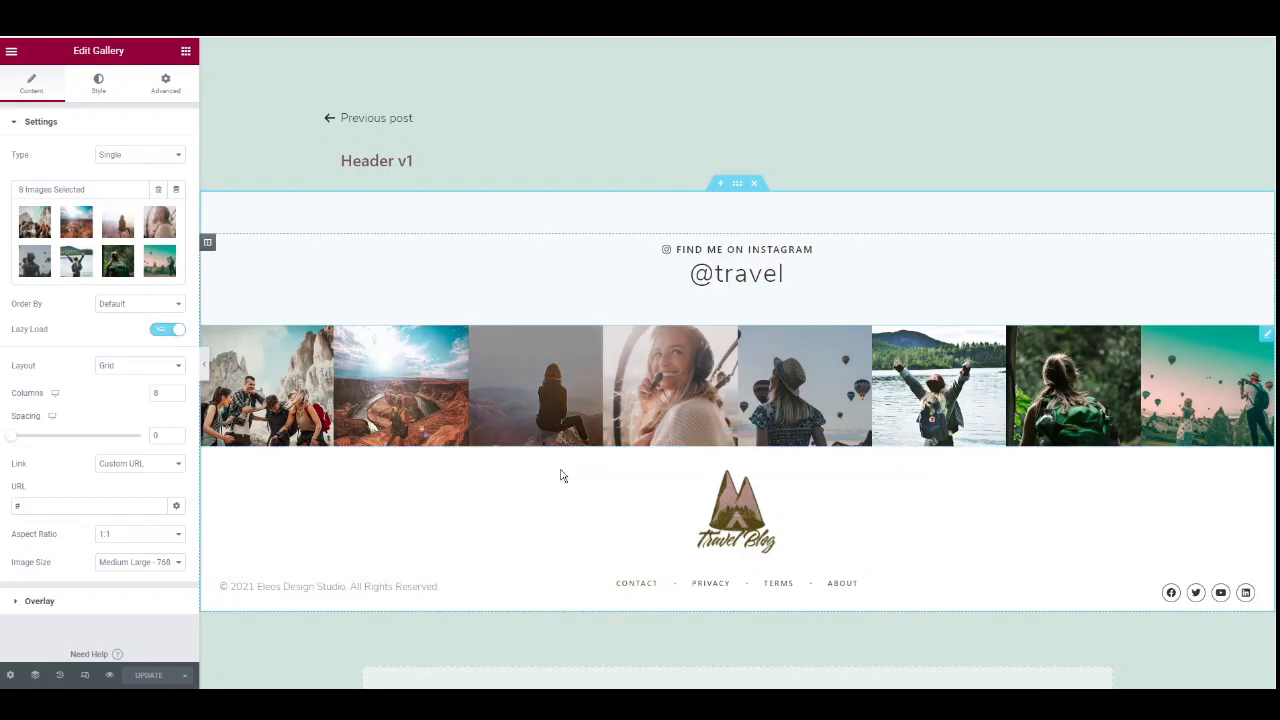
# - Exit Elementor to the dashboard and list all saved templates
pyautogui.click(11, 50)
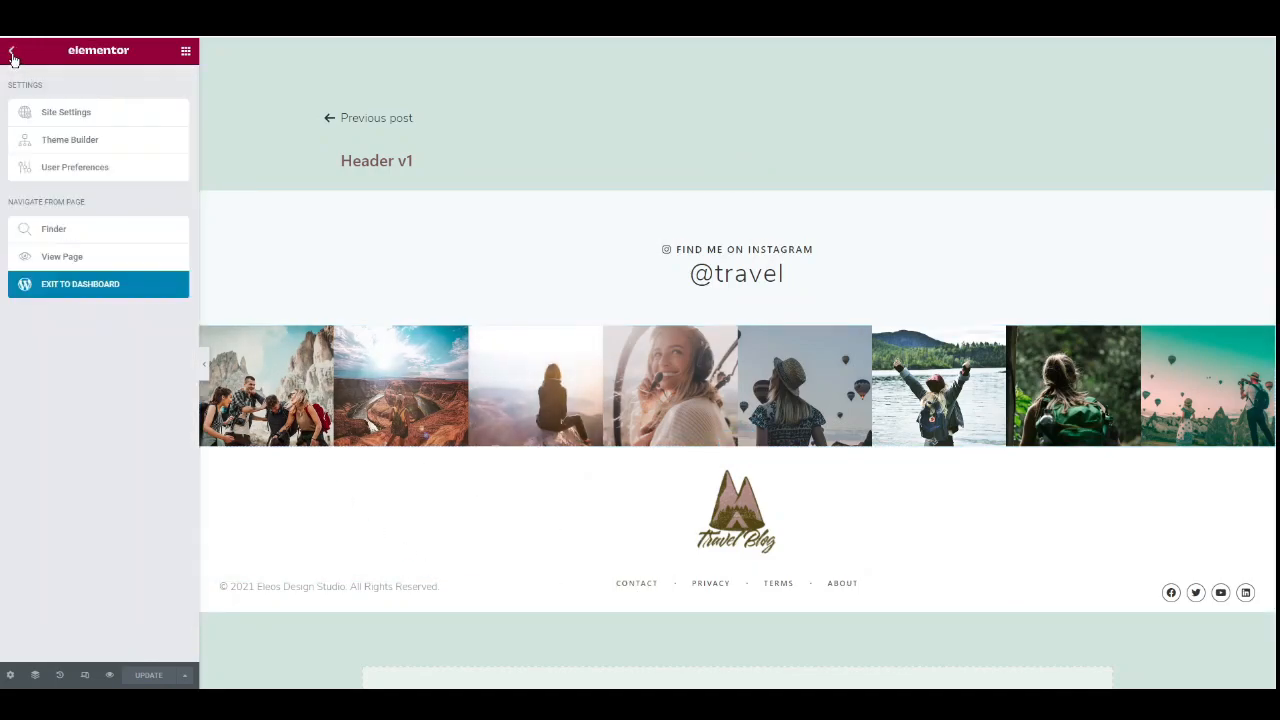
pyautogui.click(80, 288)
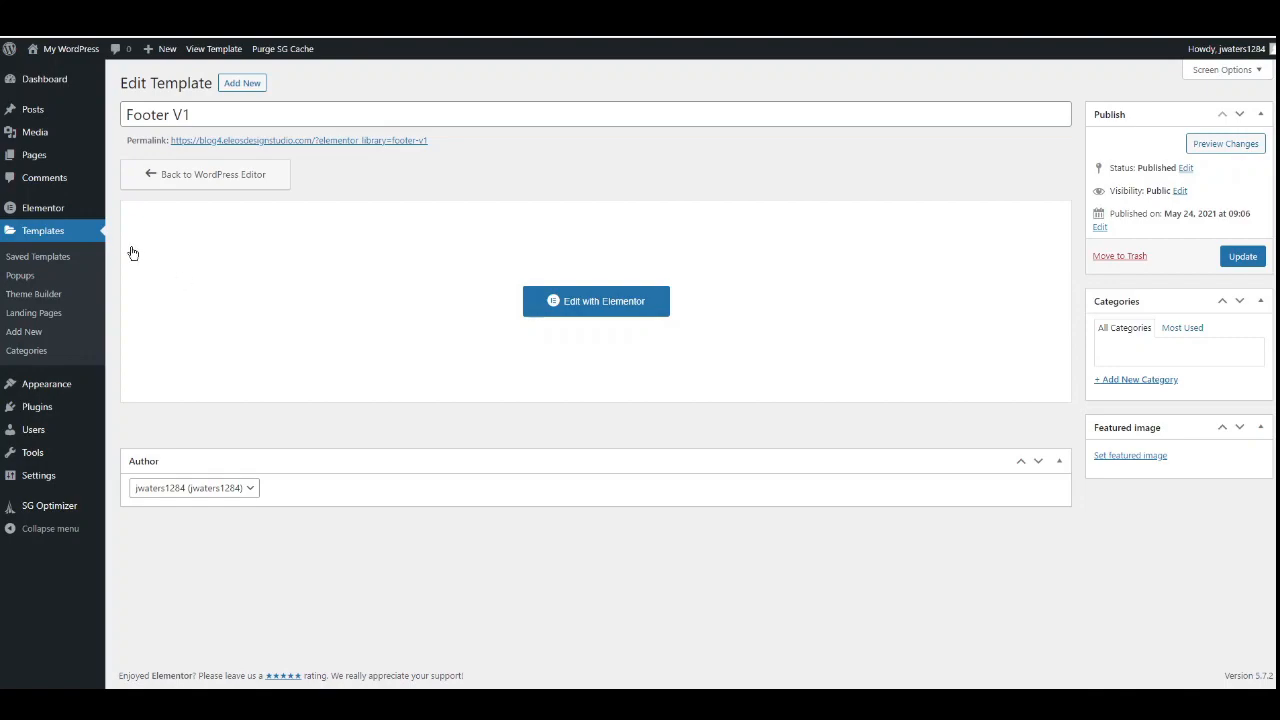
pyautogui.click(38, 232)
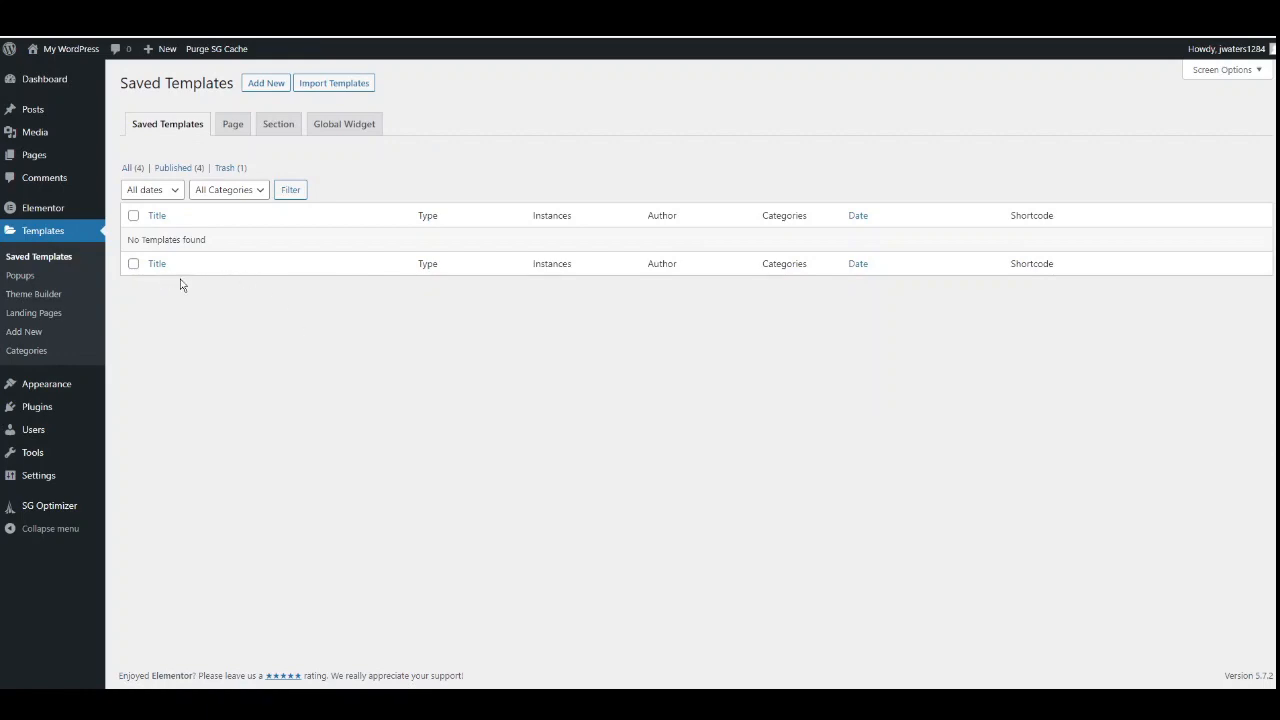
pyautogui.click(129, 170)
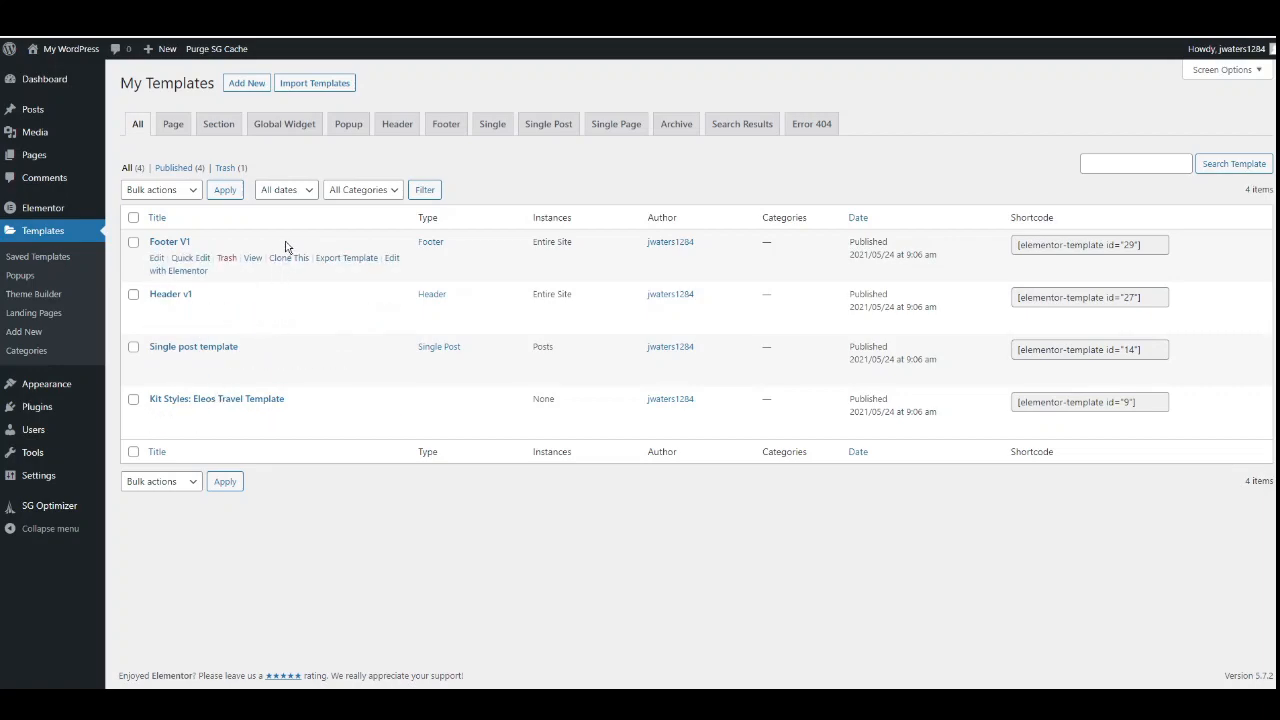
# - Import Page Templates.zip from the Documents folder into the template library
pyautogui.click(316, 84)
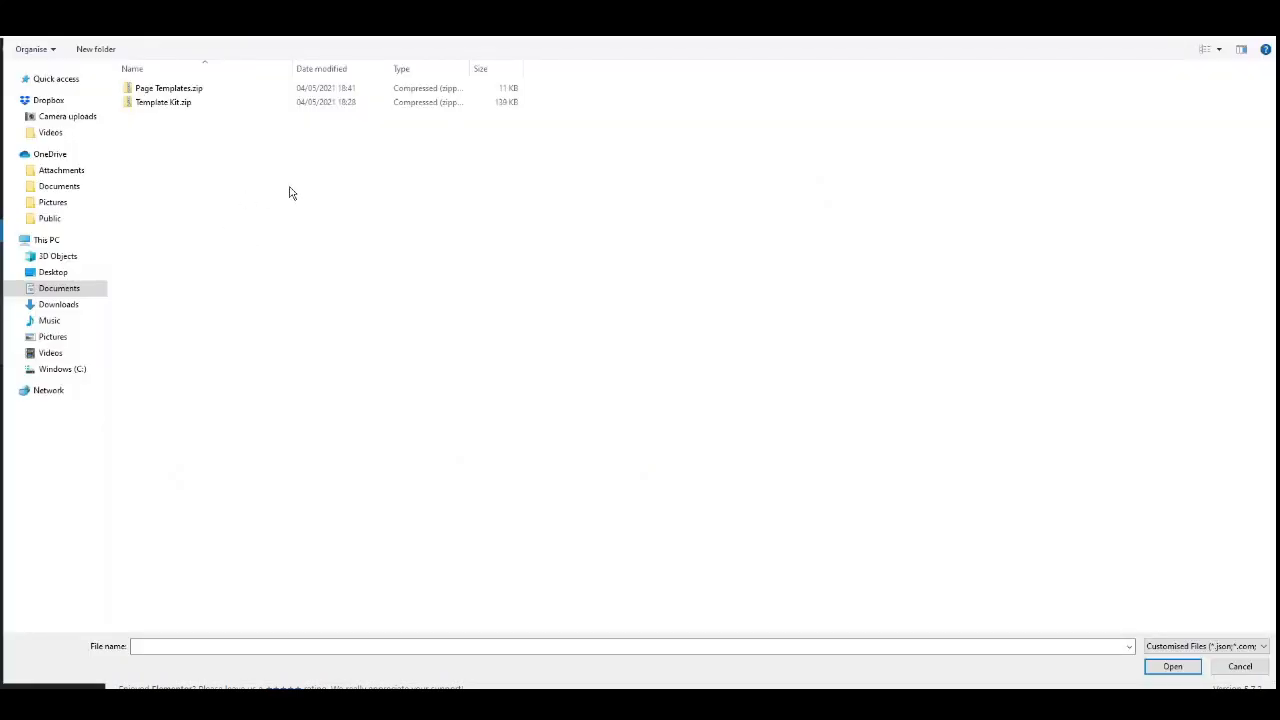
pyautogui.click(157, 91)
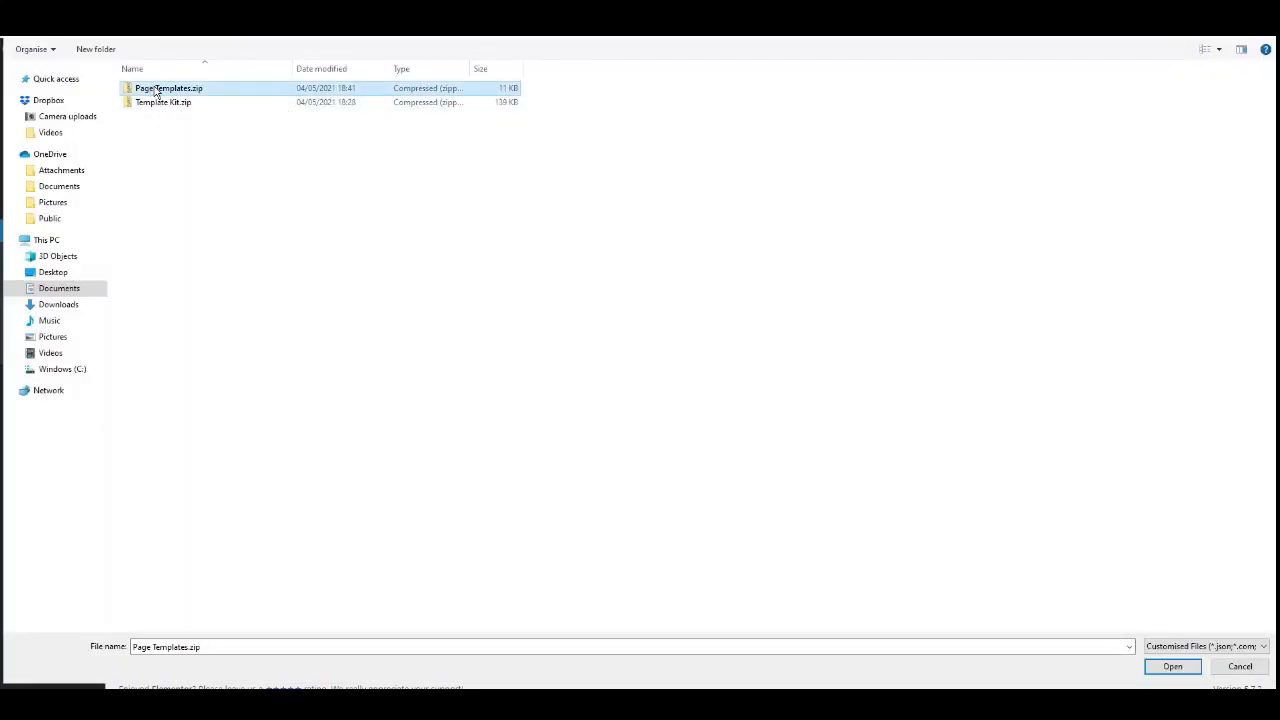
pyautogui.click(1171, 668)
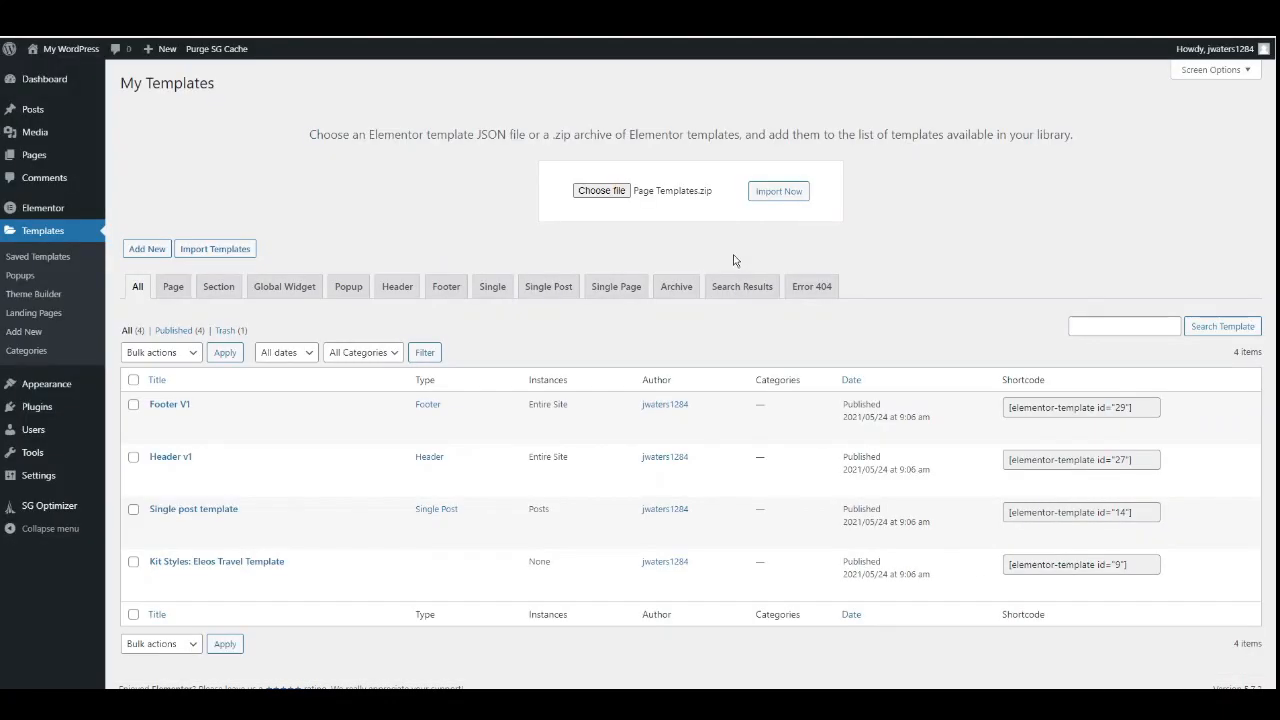
pyautogui.click(779, 195)
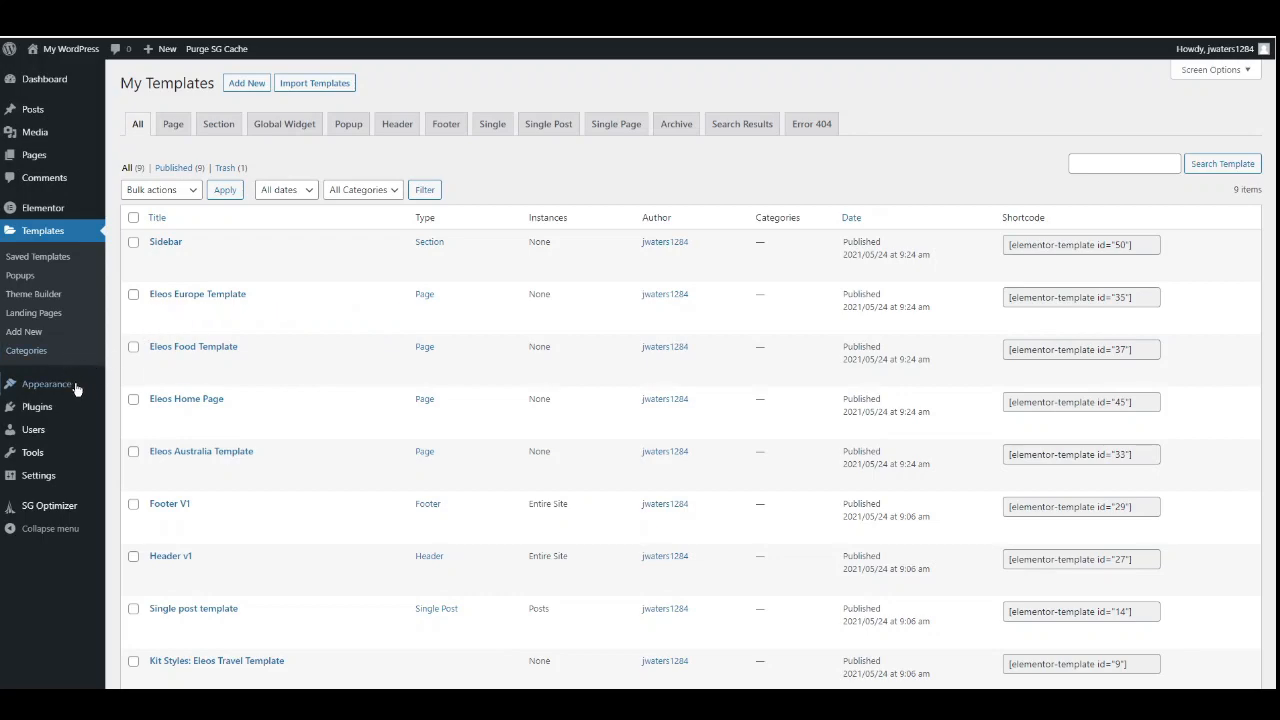
# - Search for the theme "hello" among the new themes, then install and activate Hello Elementor
pyautogui.moveTo(72, 390)
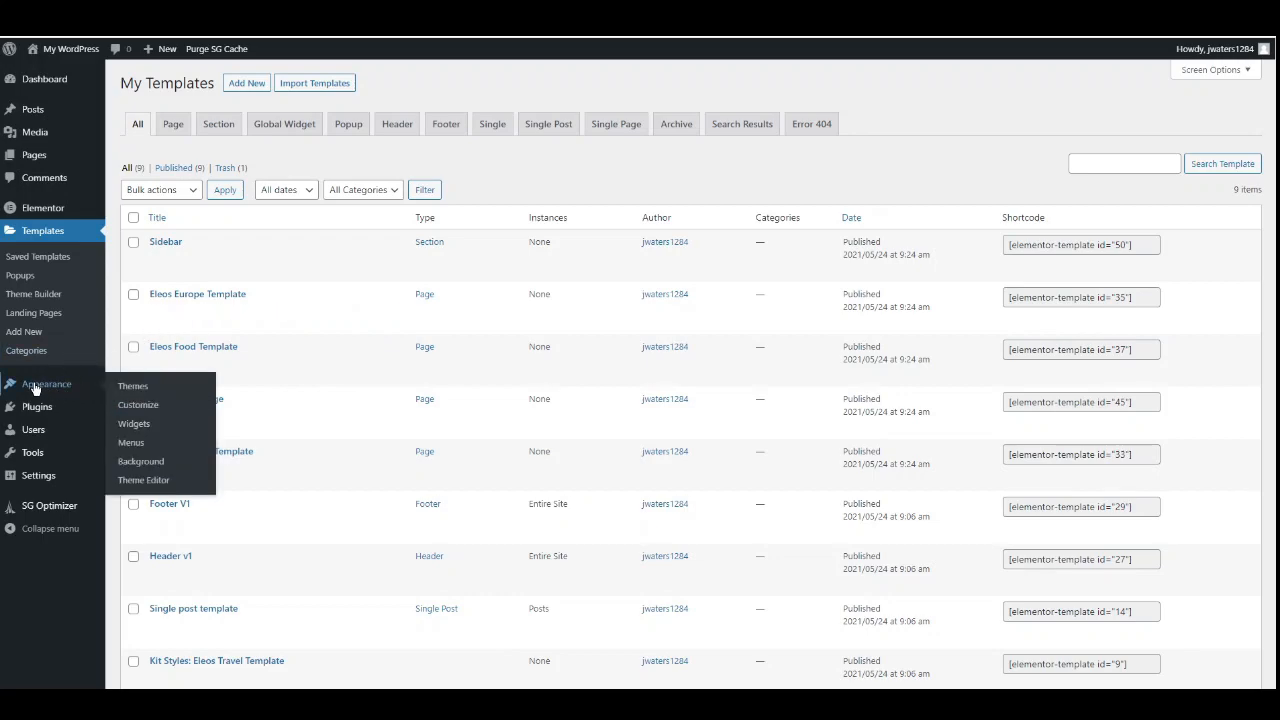
pyautogui.click(134, 387)
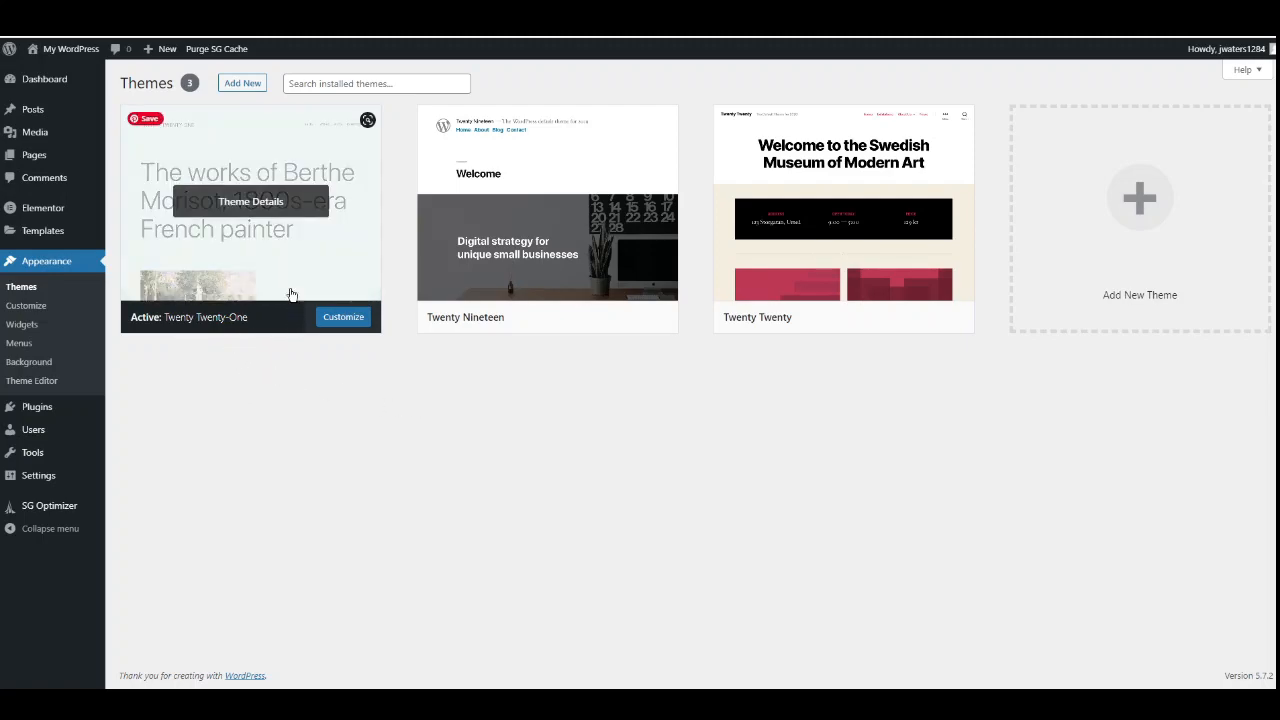
pyautogui.click(250, 85)
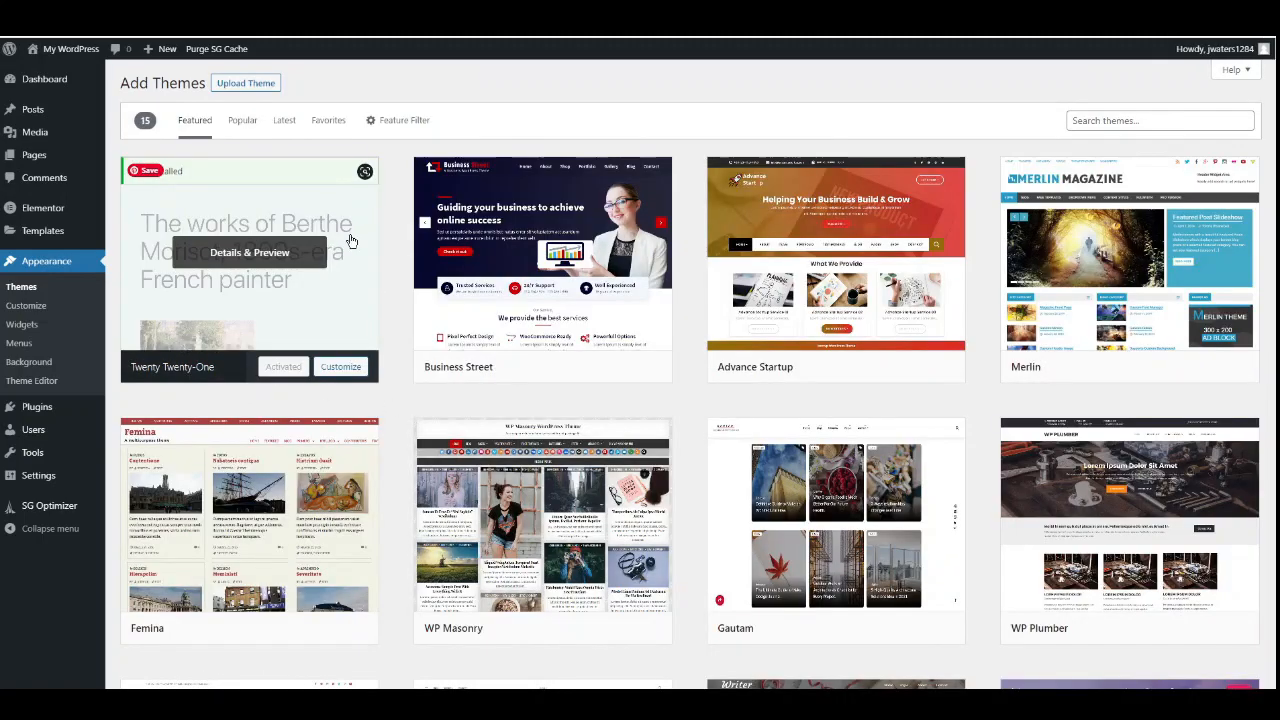
pyautogui.click(1101, 121)
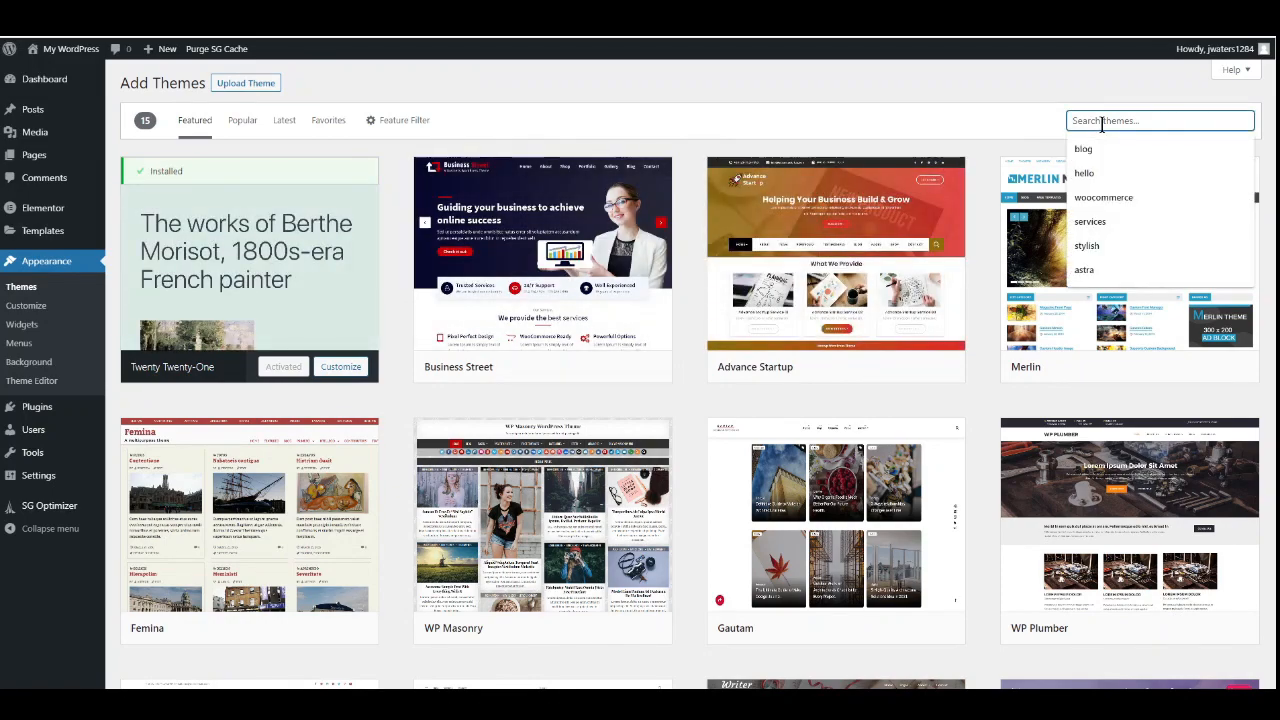
pyautogui.write('hello')
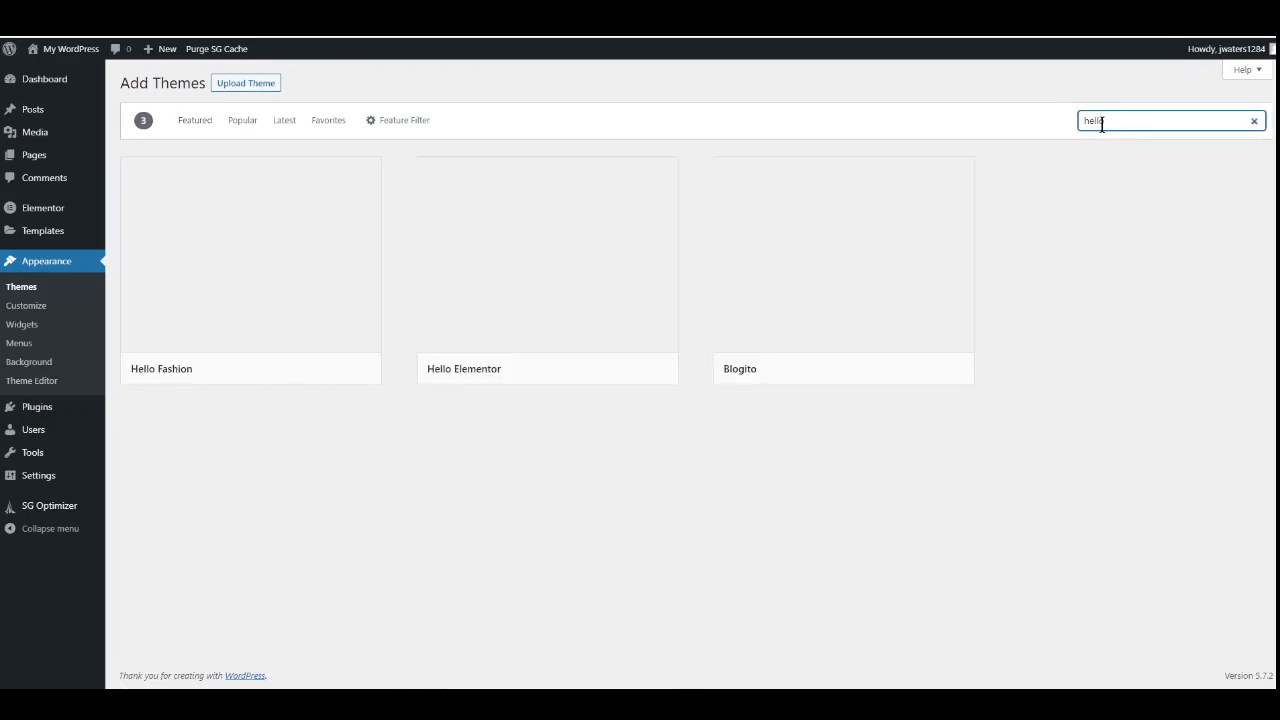
pyautogui.moveTo(502, 381)
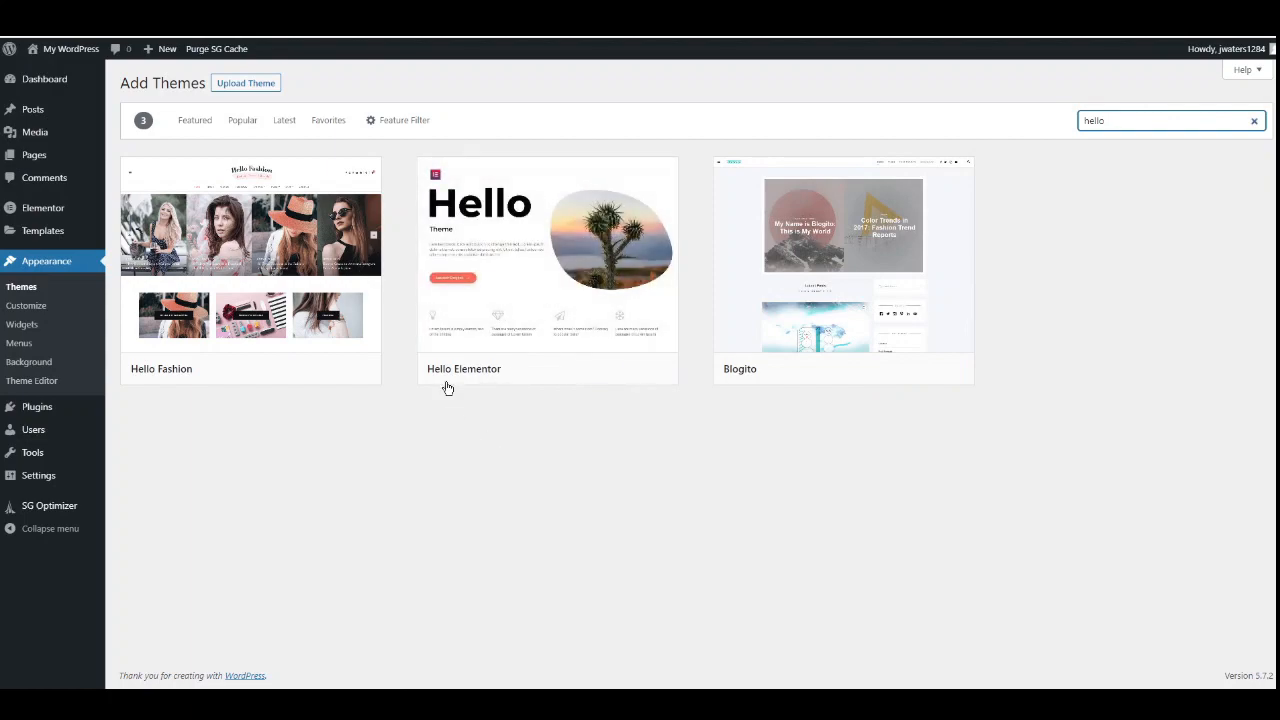
pyautogui.click(596, 369)
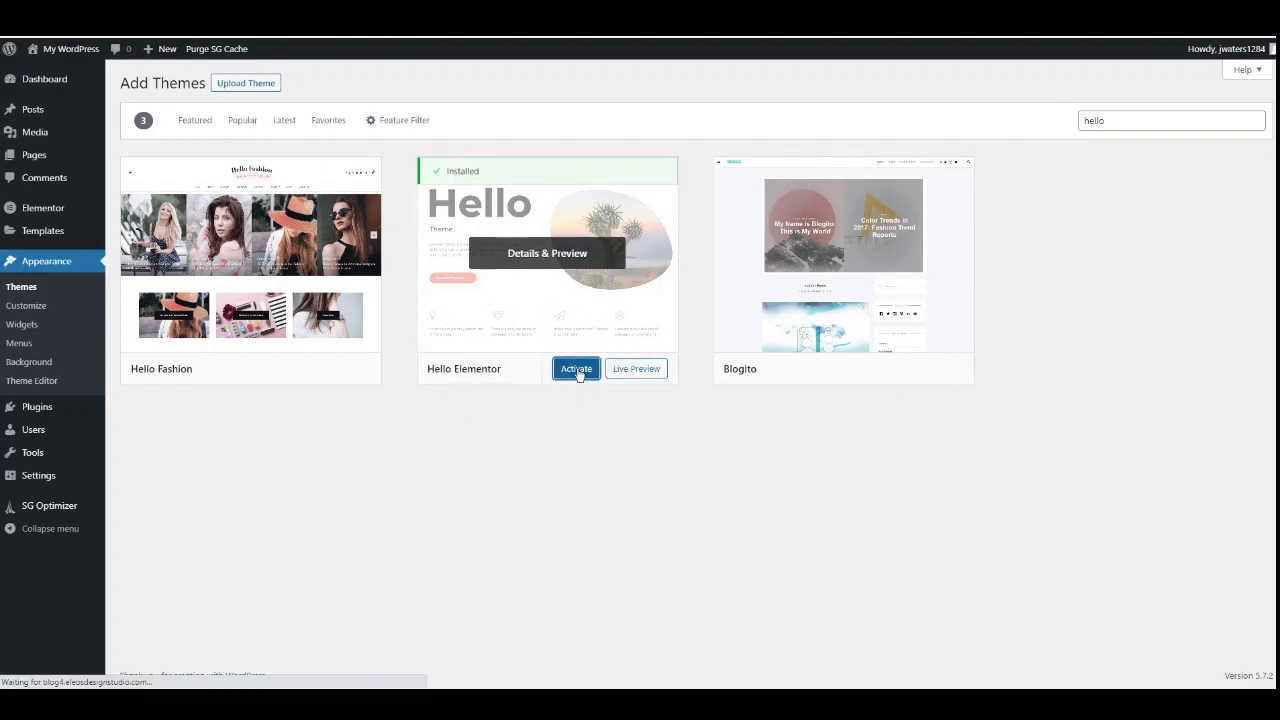
pyautogui.click(576, 369)
# - Add a new page titled Home, load the Eleos Home Page template into it in Elementor and look over its sections
pyautogui.moveTo(100, 235)
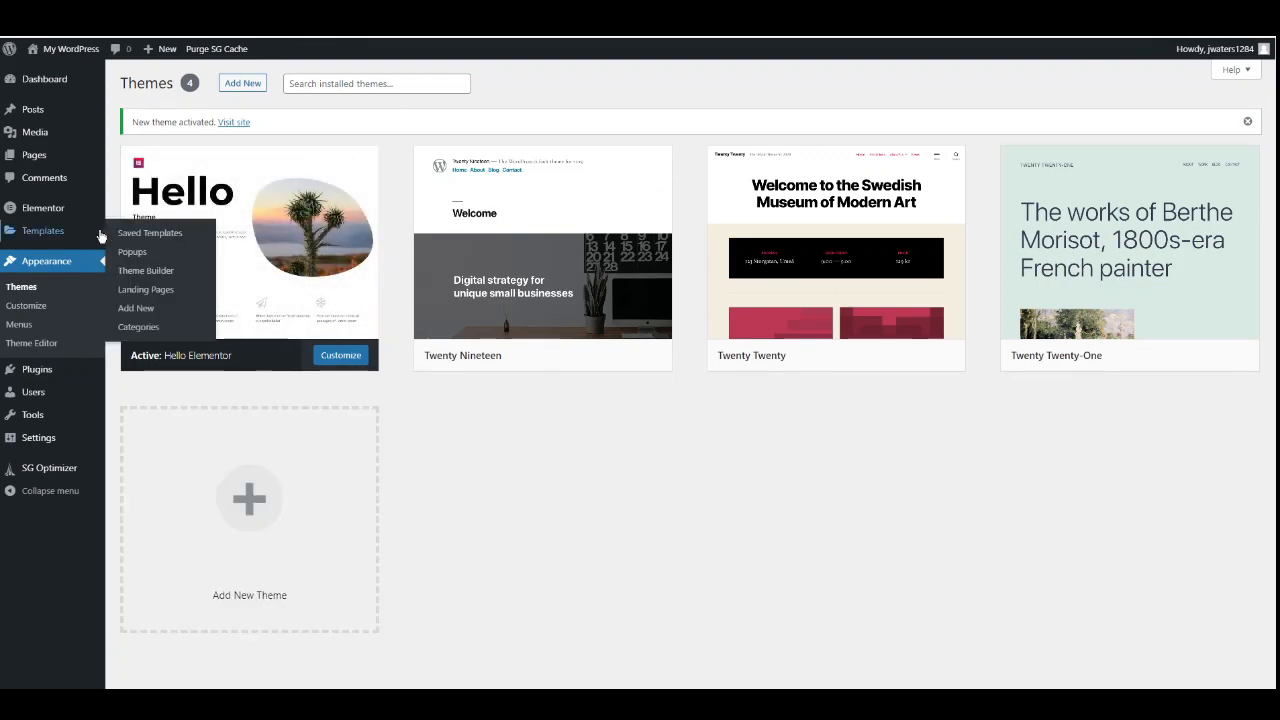
pyautogui.moveTo(40, 160)
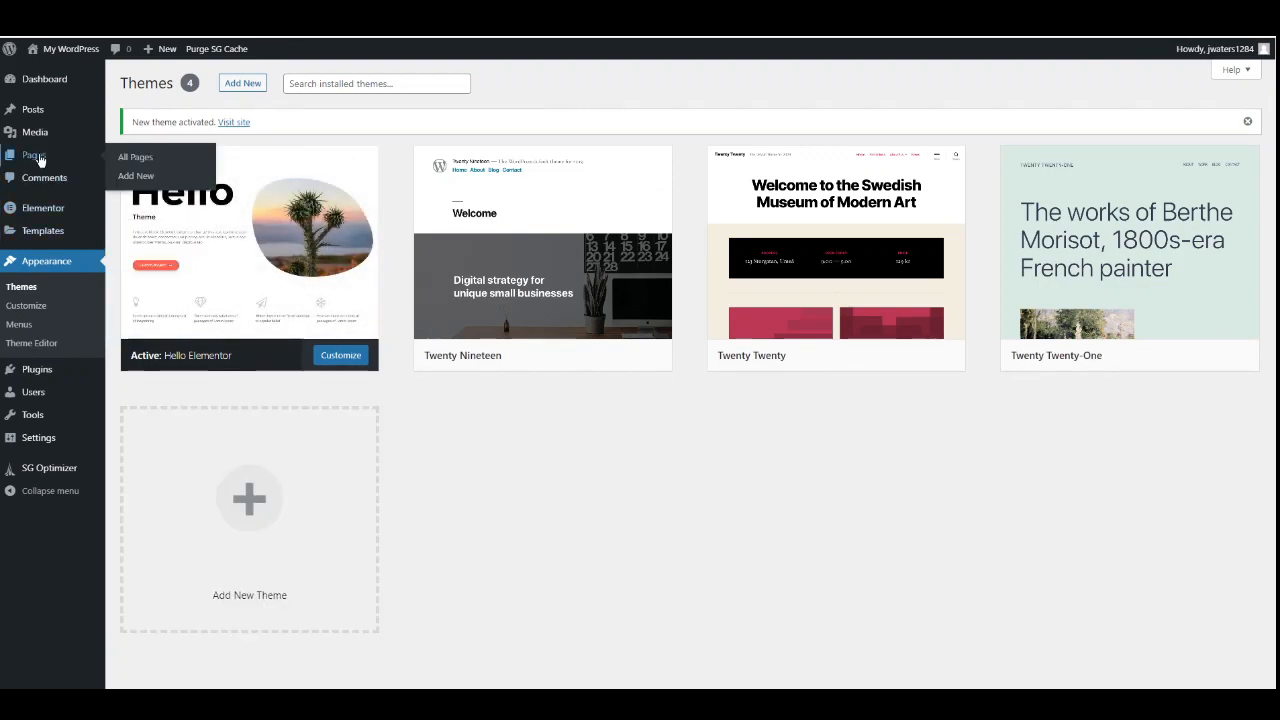
pyautogui.click(35, 160)
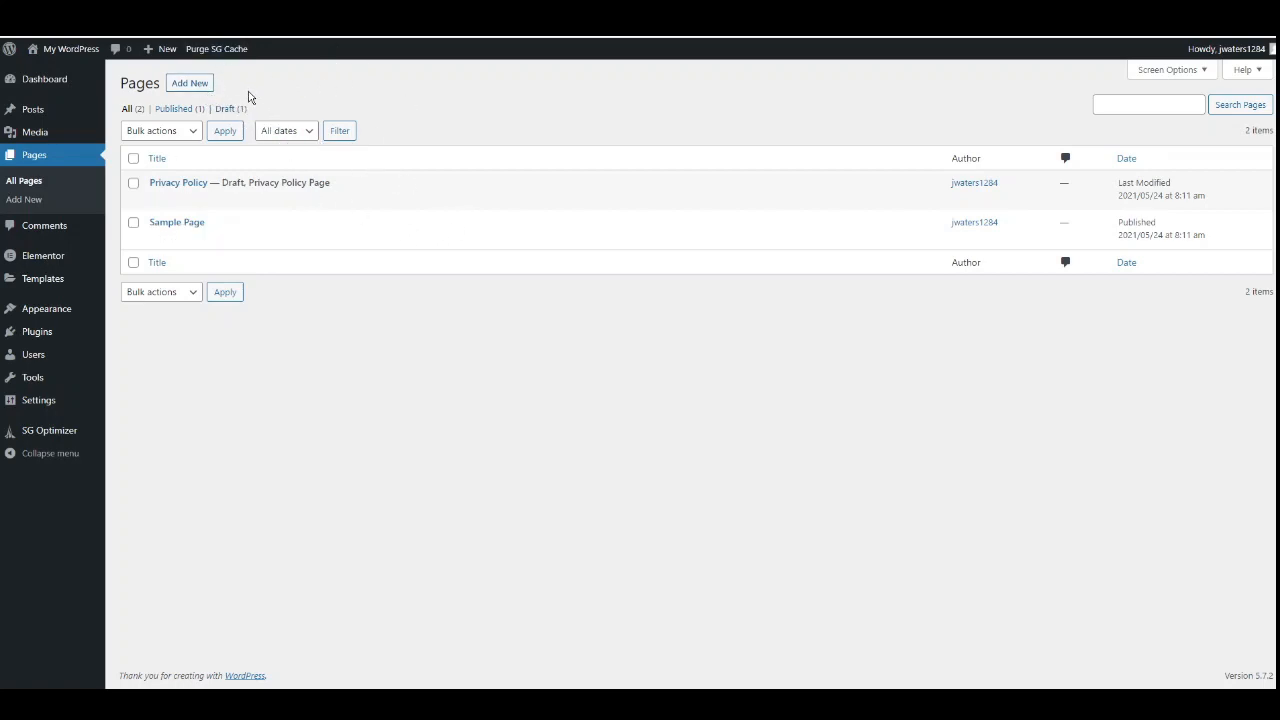
pyautogui.click(194, 87)
pyautogui.click(200, 89)
pyautogui.write('Home')
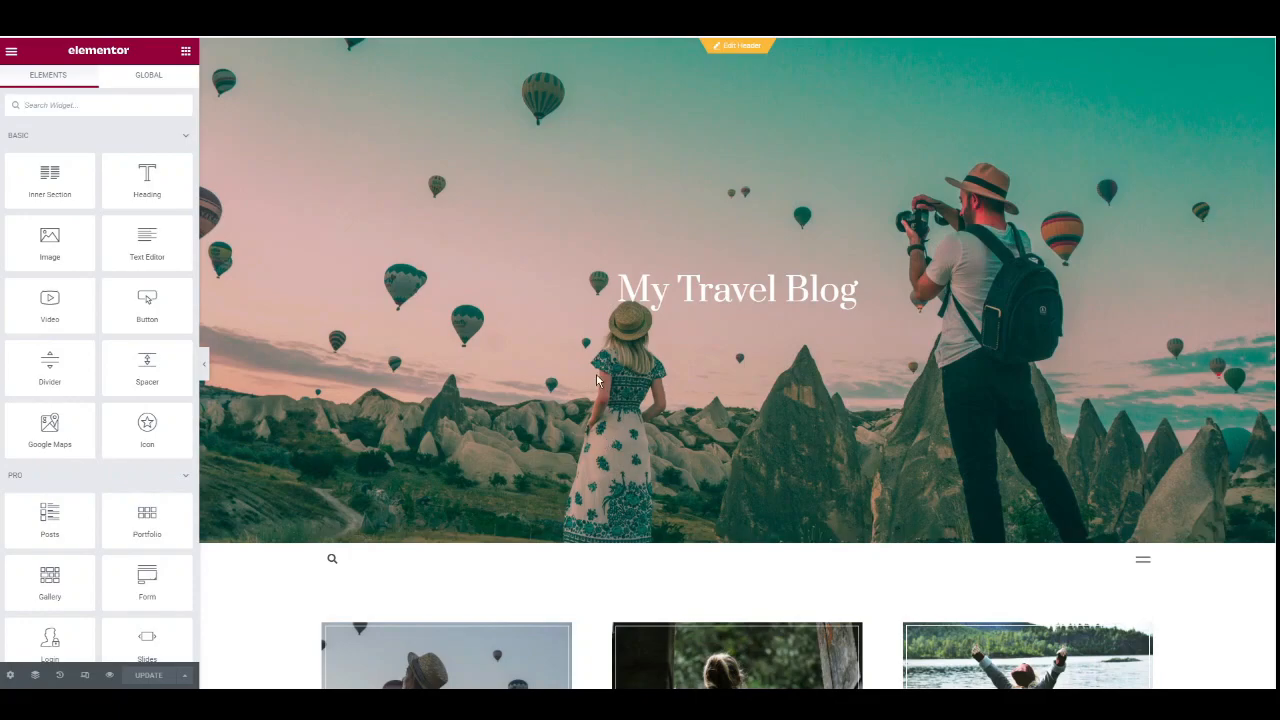
pyautogui.scroll(-5, 568, 353)
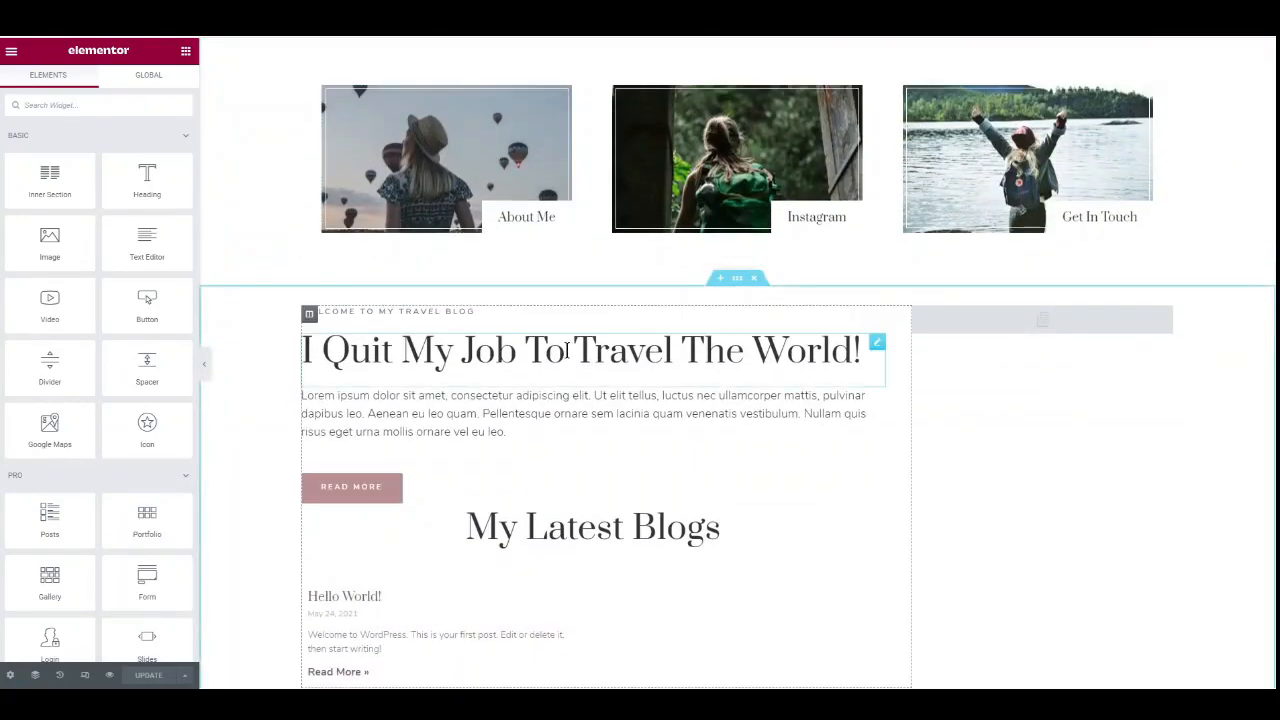
# - Open the background style settings of the About Me image section
pyautogui.scroll(2, 566, 355)
pyautogui.scroll(1, 575, 380)
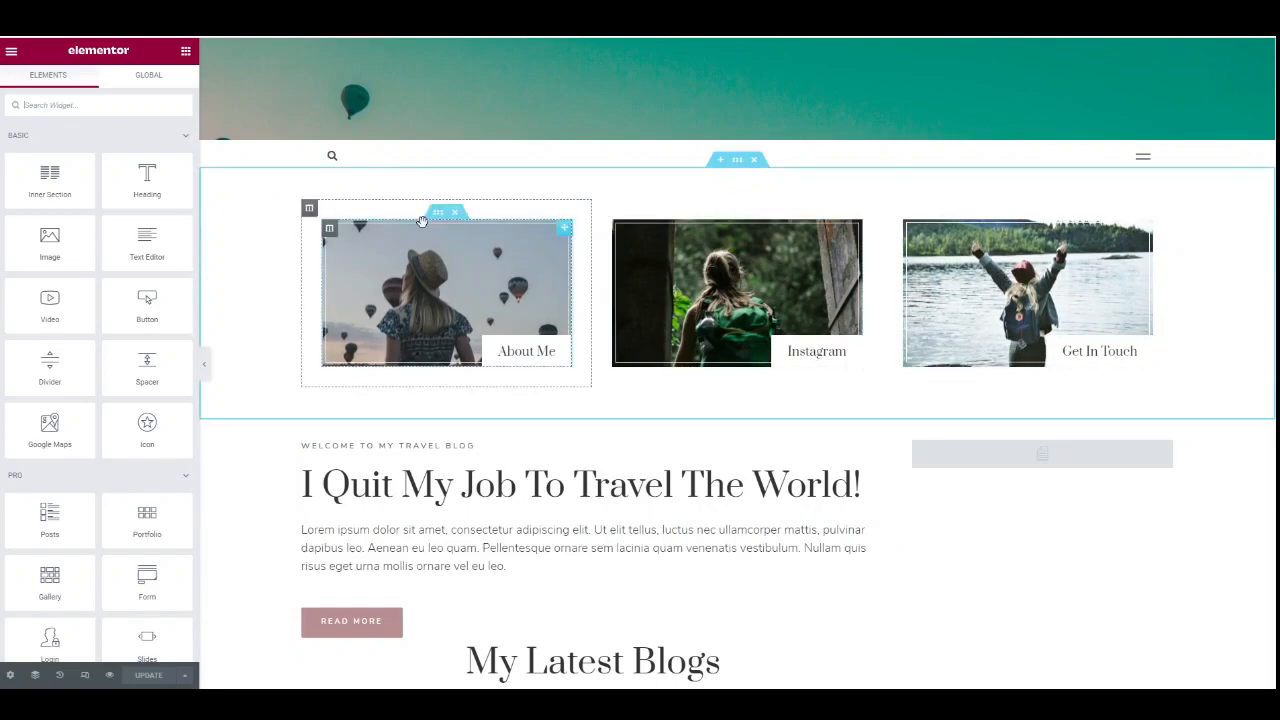
pyautogui.click(438, 214)
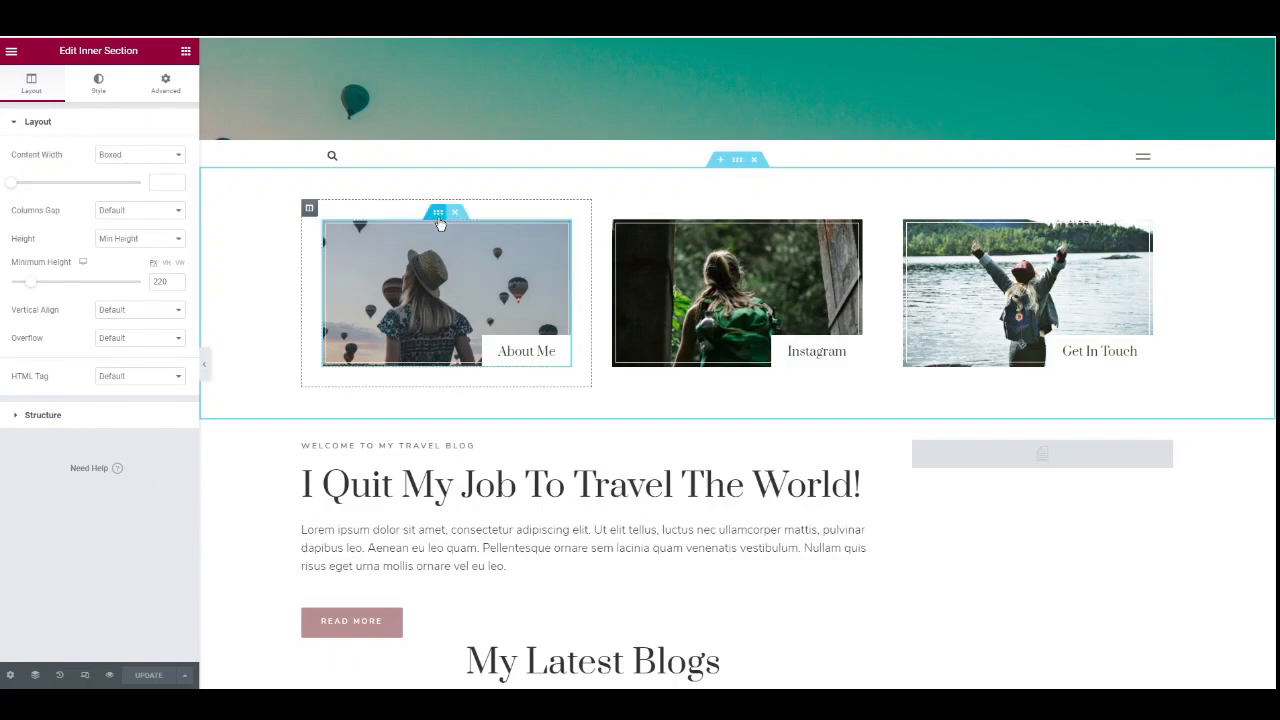
pyautogui.click(97, 83)
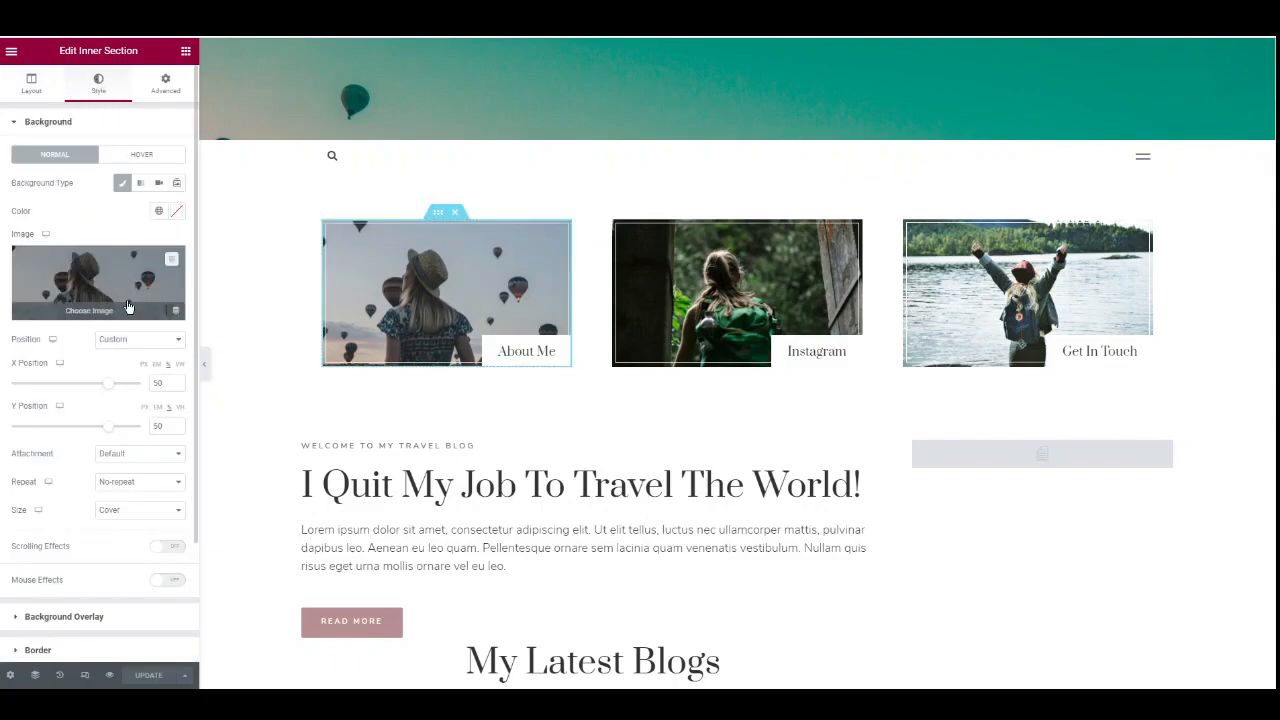
# - Open the "I Quit My Job To Travel The World!" heading's settings and look over the My Latest Blogs area
pyautogui.scroll(-3, 501, 308)
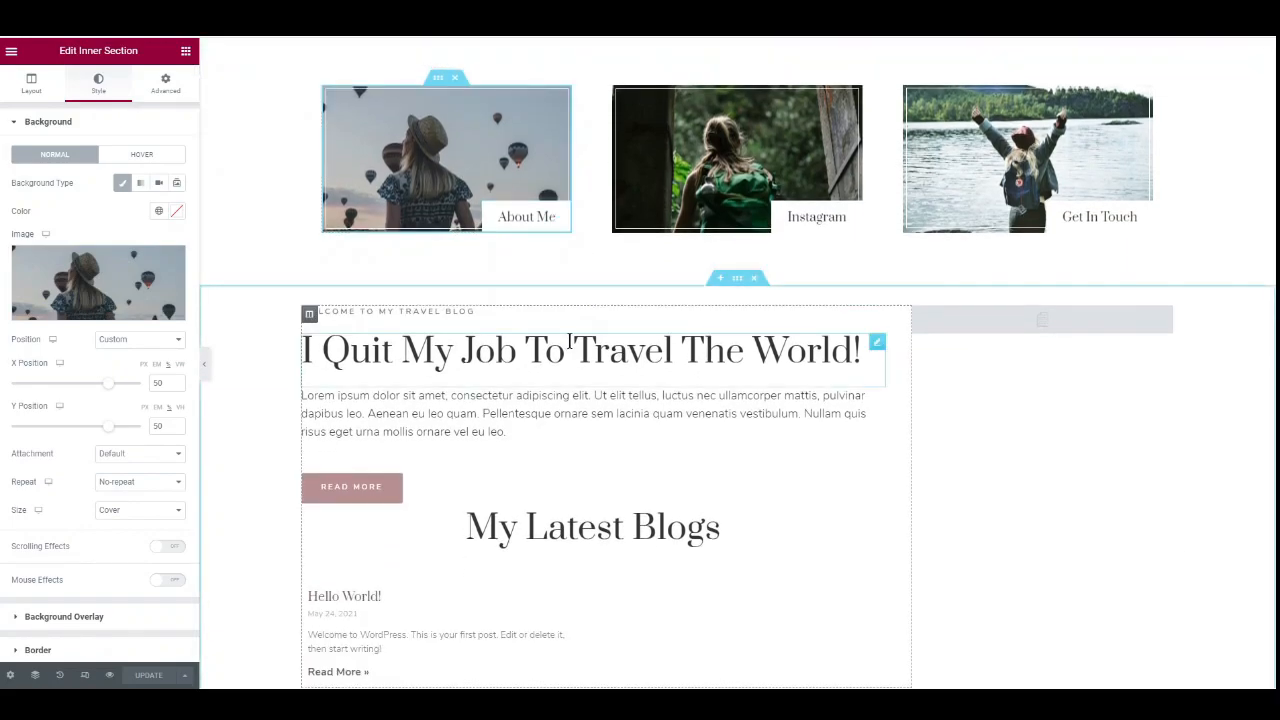
pyautogui.click(619, 213)
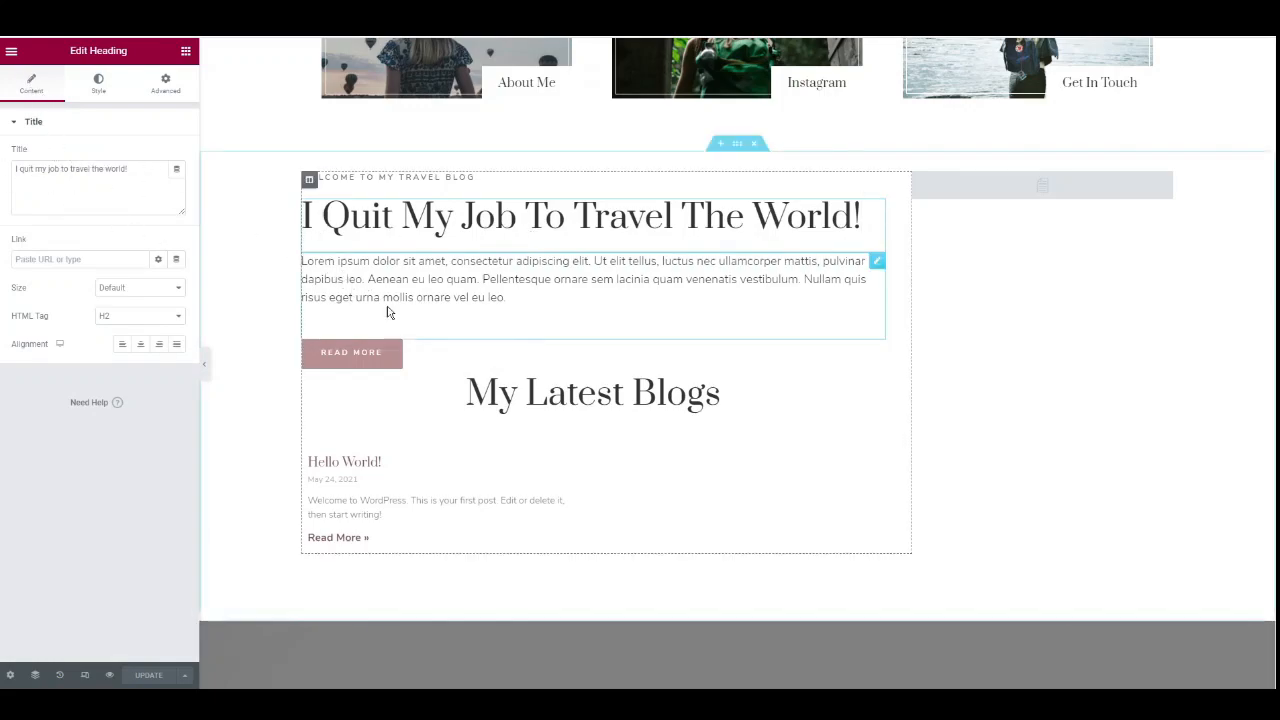
pyautogui.scroll(-2, 384, 305)
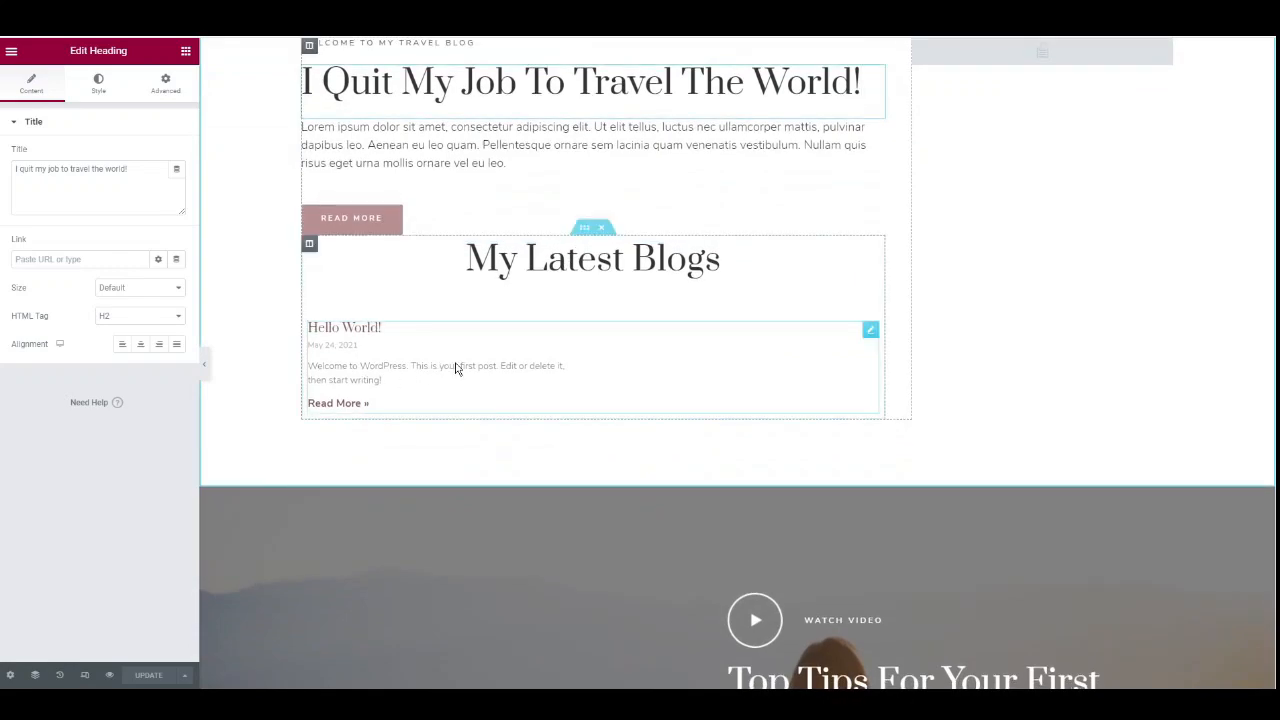
pyautogui.scroll(-2, 455, 368)
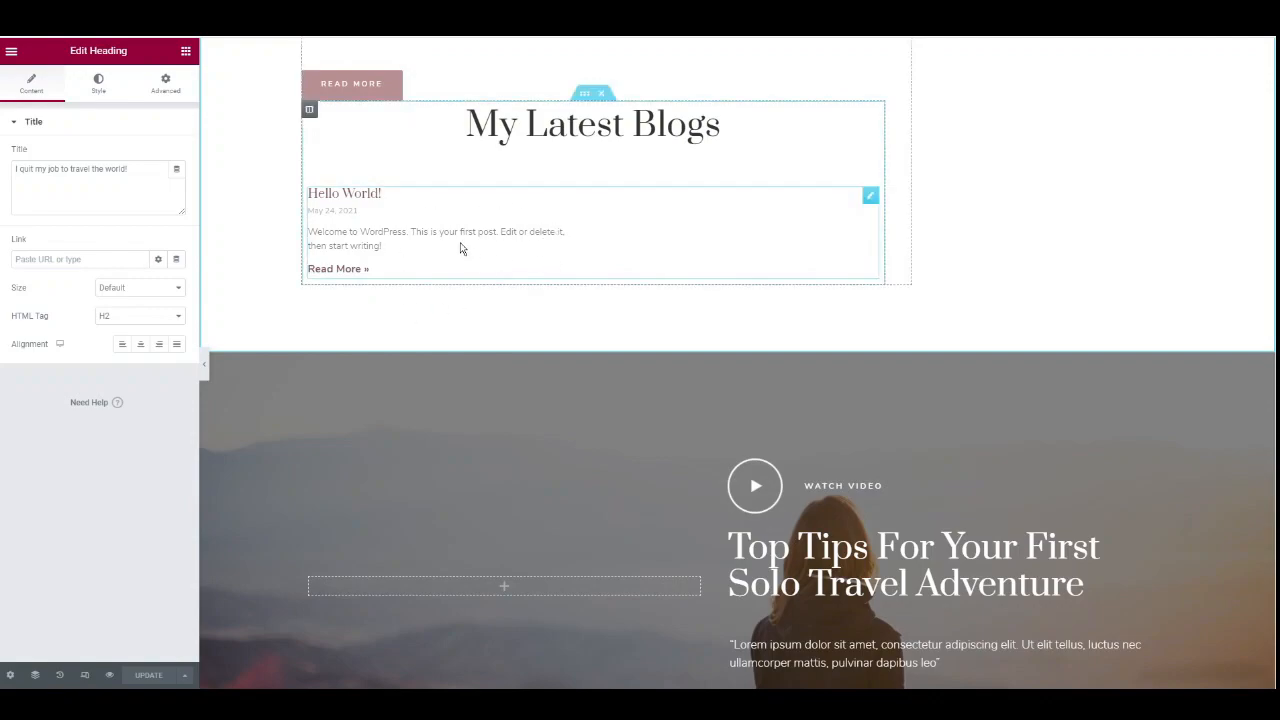
pyautogui.scroll(-4, 530, 253)
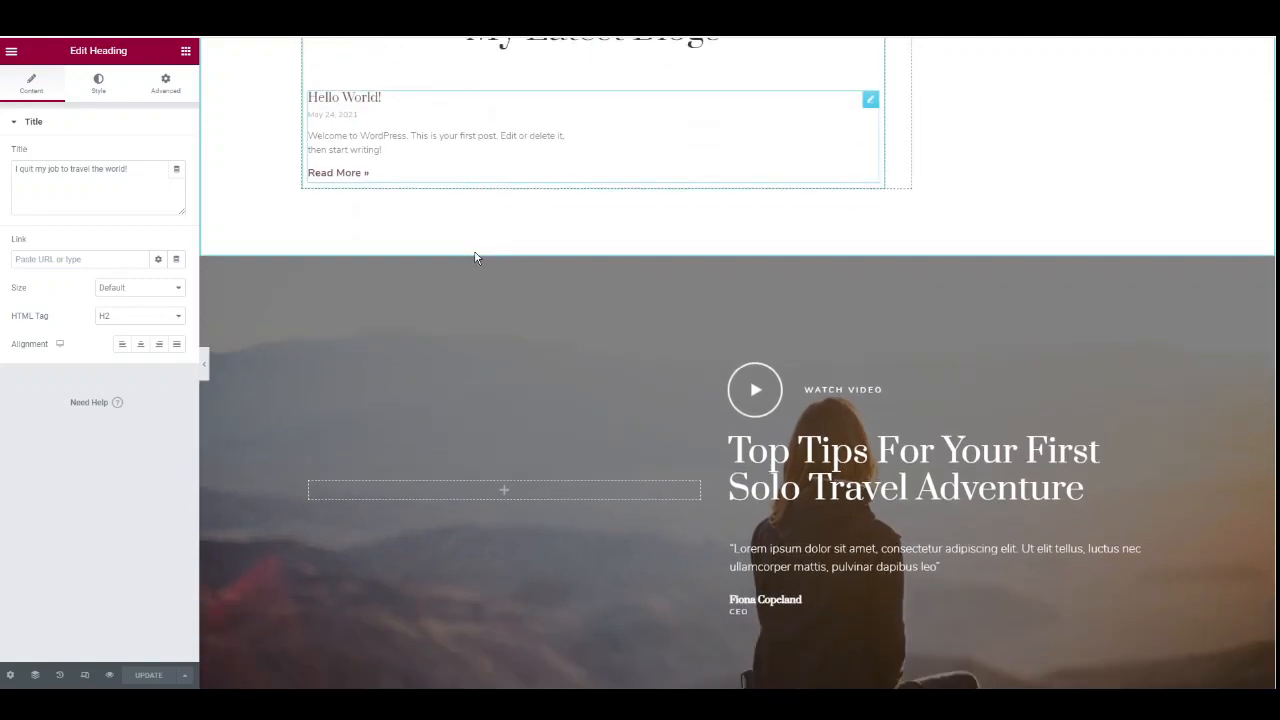
# - Open the background style settings of the Watch Video section
pyautogui.scroll(2, 630, 230)
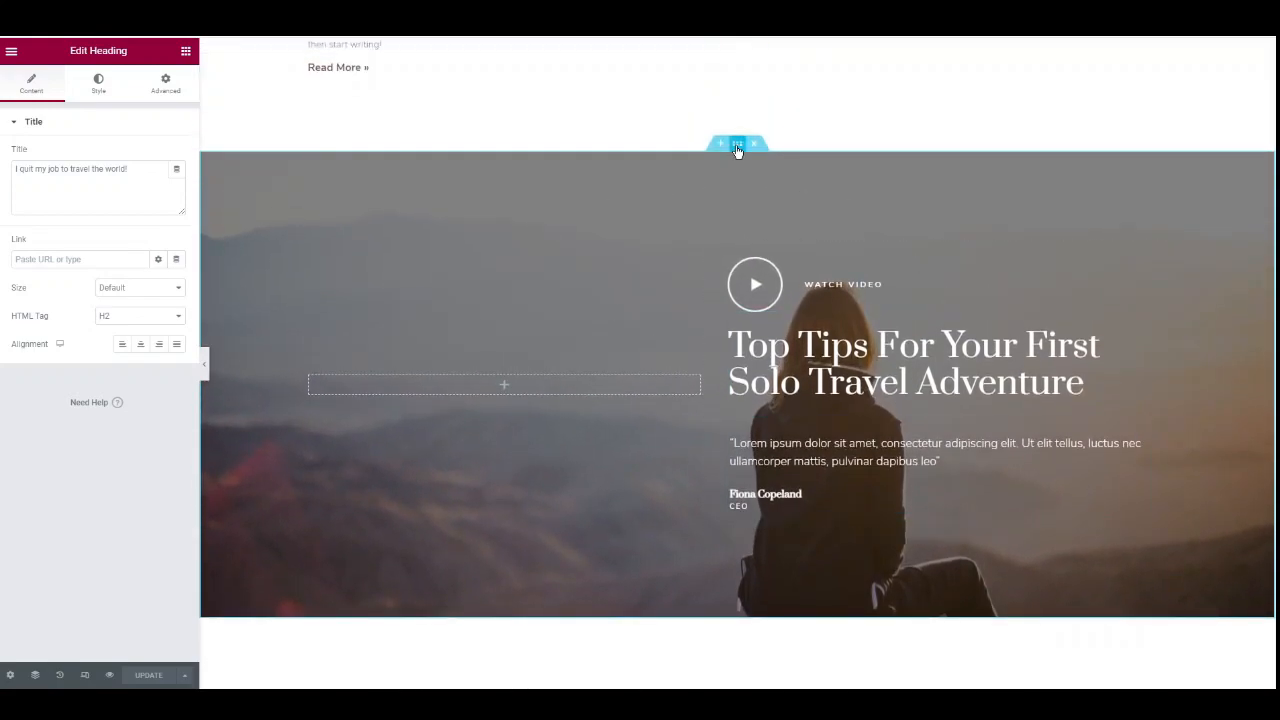
pyautogui.click(737, 147)
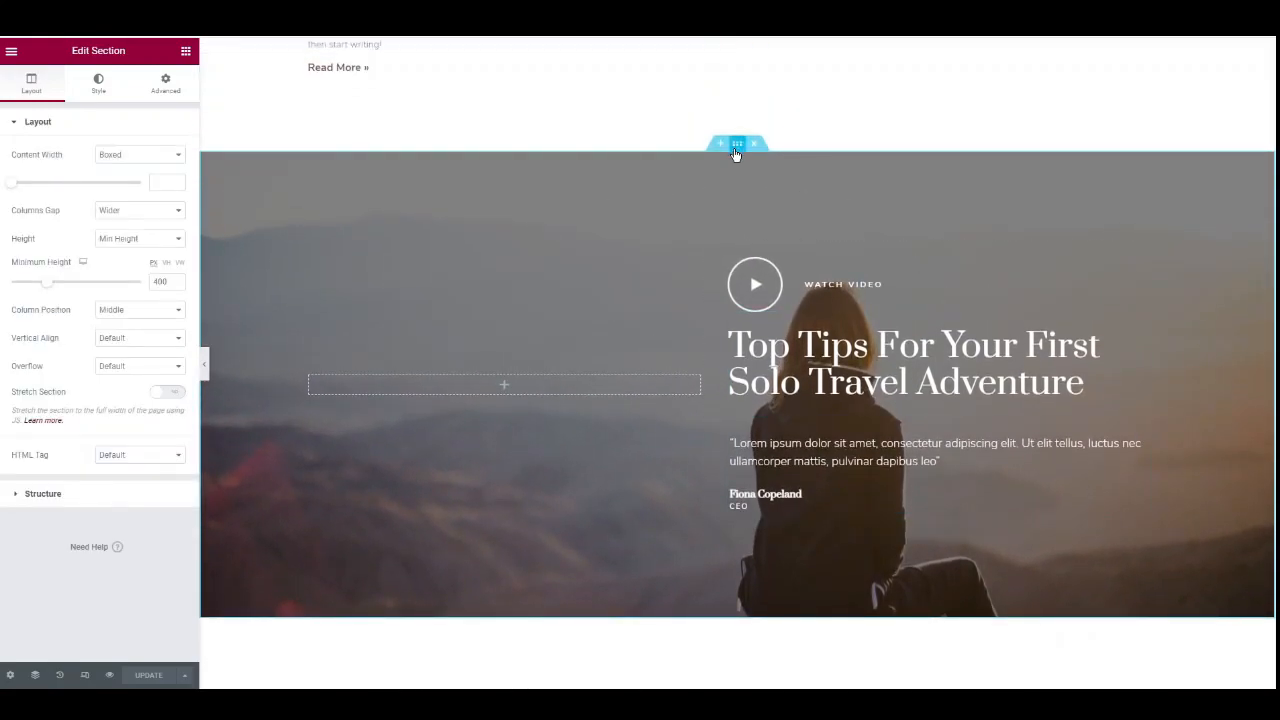
pyautogui.click(99, 90)
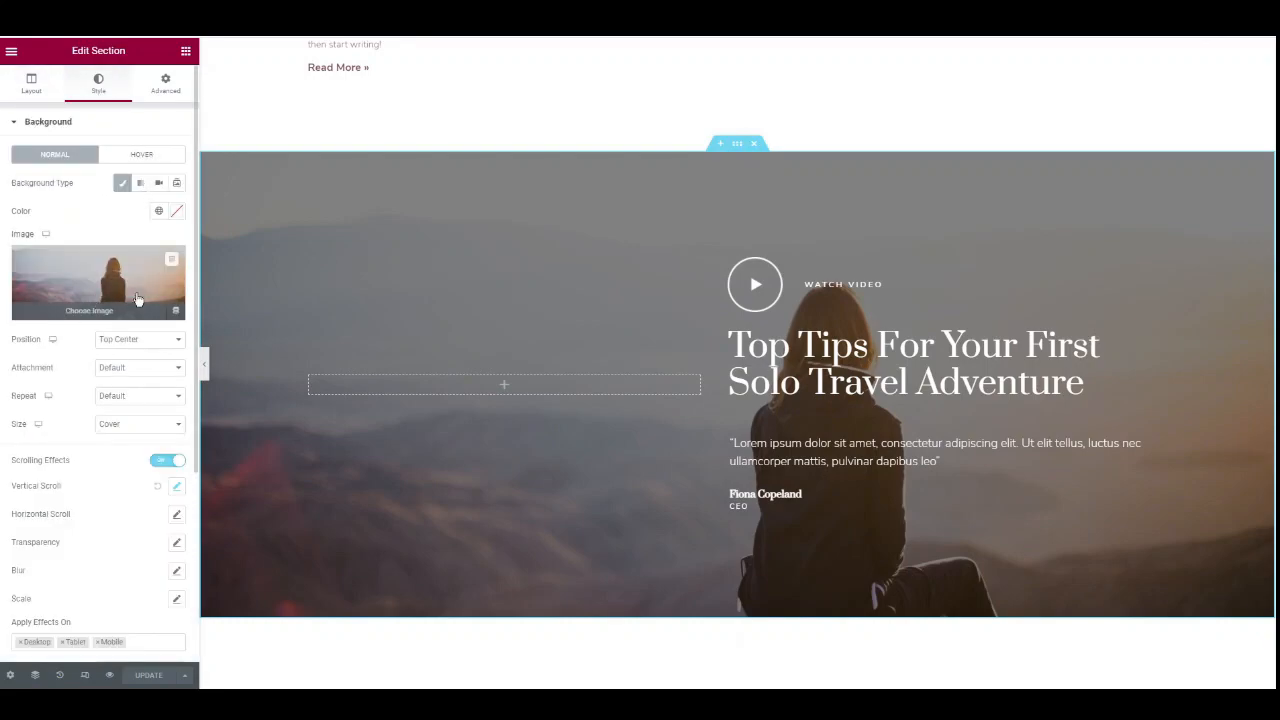
pyautogui.scroll(-1, 730, 316)
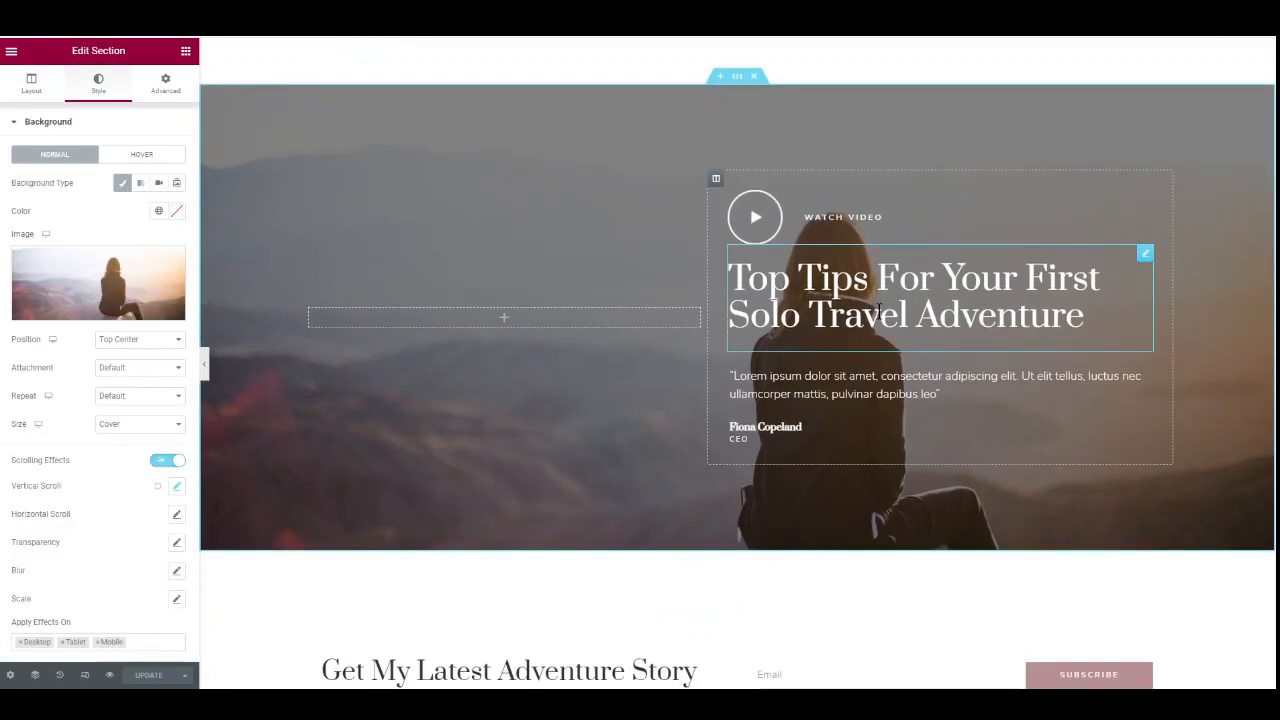
# - Open the "Top Tips For Your First Solo Travel Adventure" heading's settings and examine the subscribe, featured blog and map sections below it
pyautogui.click(858, 297)
pyautogui.scroll(-3, 569, 306)
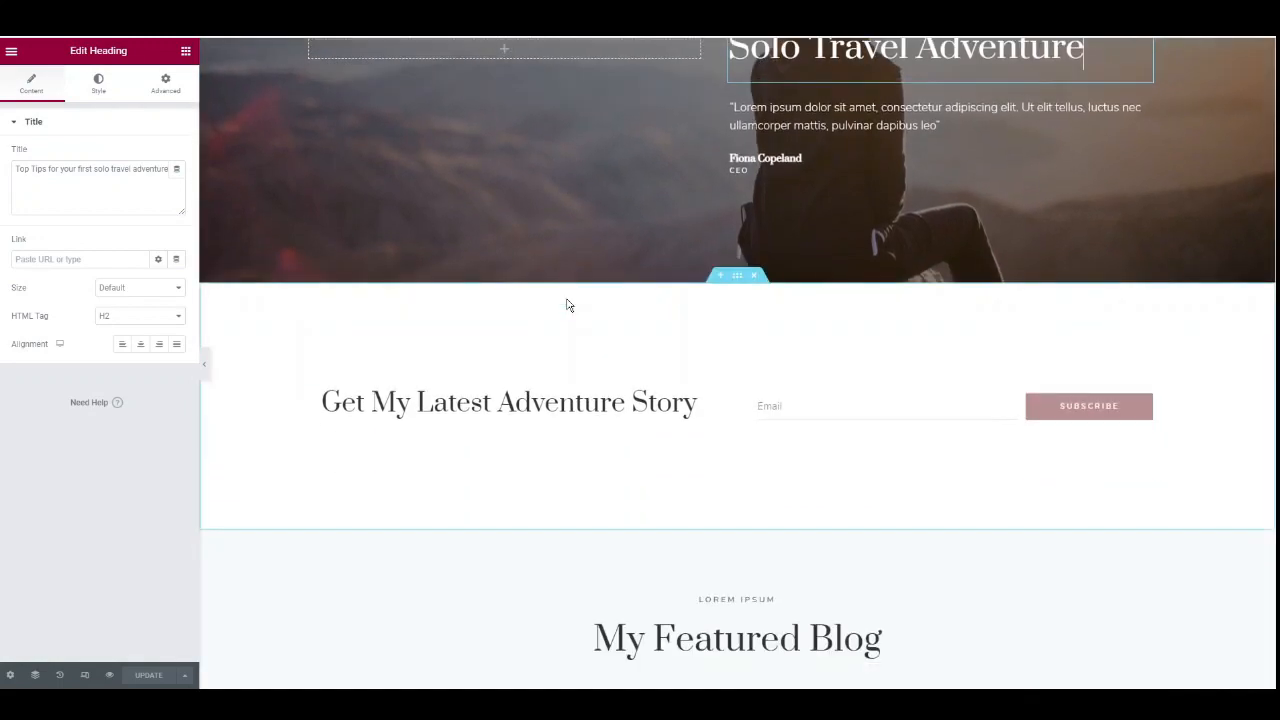
pyautogui.scroll(1, 709, 268)
pyautogui.scroll(-4, 503, 337)
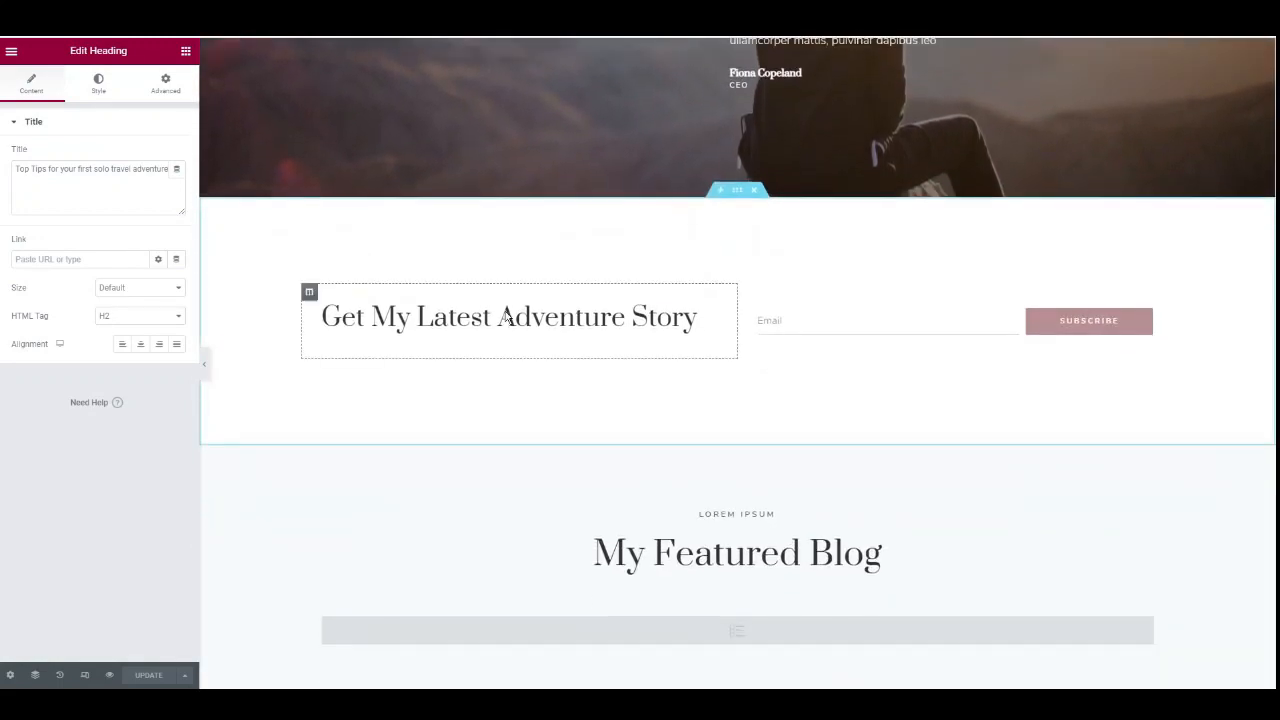
pyautogui.scroll(-2, 476, 332)
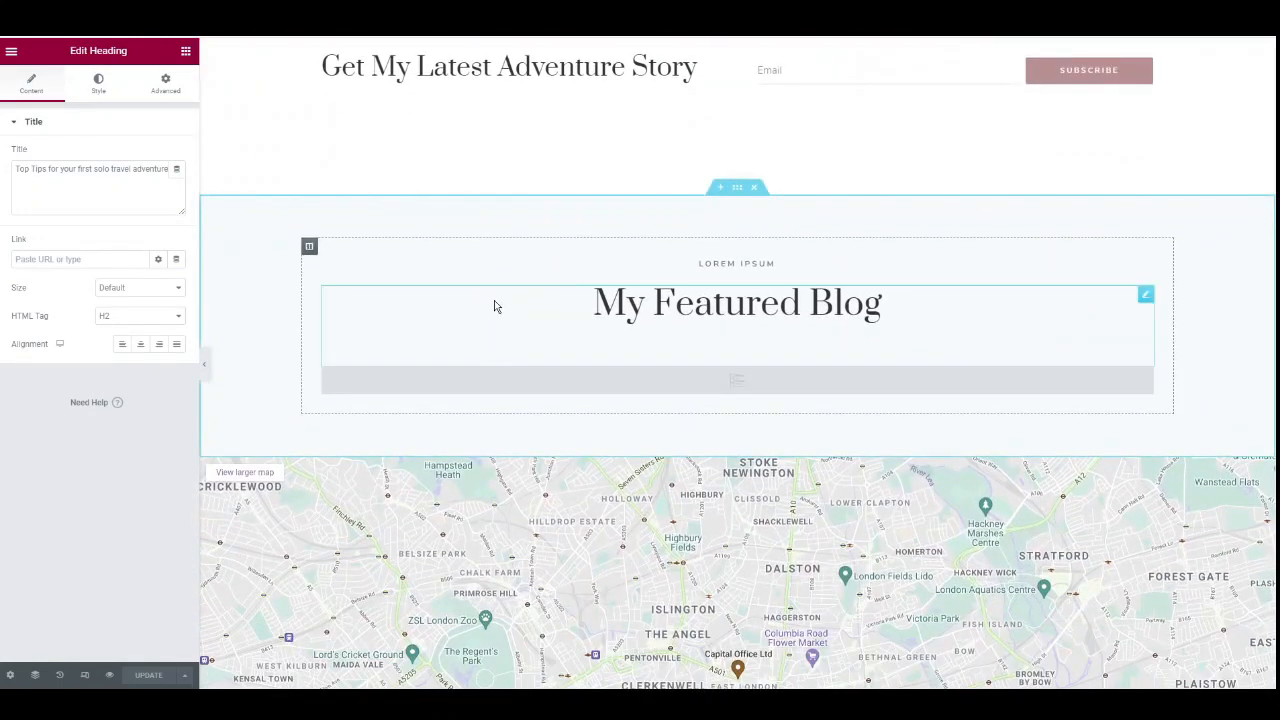
pyautogui.scroll(1, 494, 303)
pyautogui.scroll(1, 517, 309)
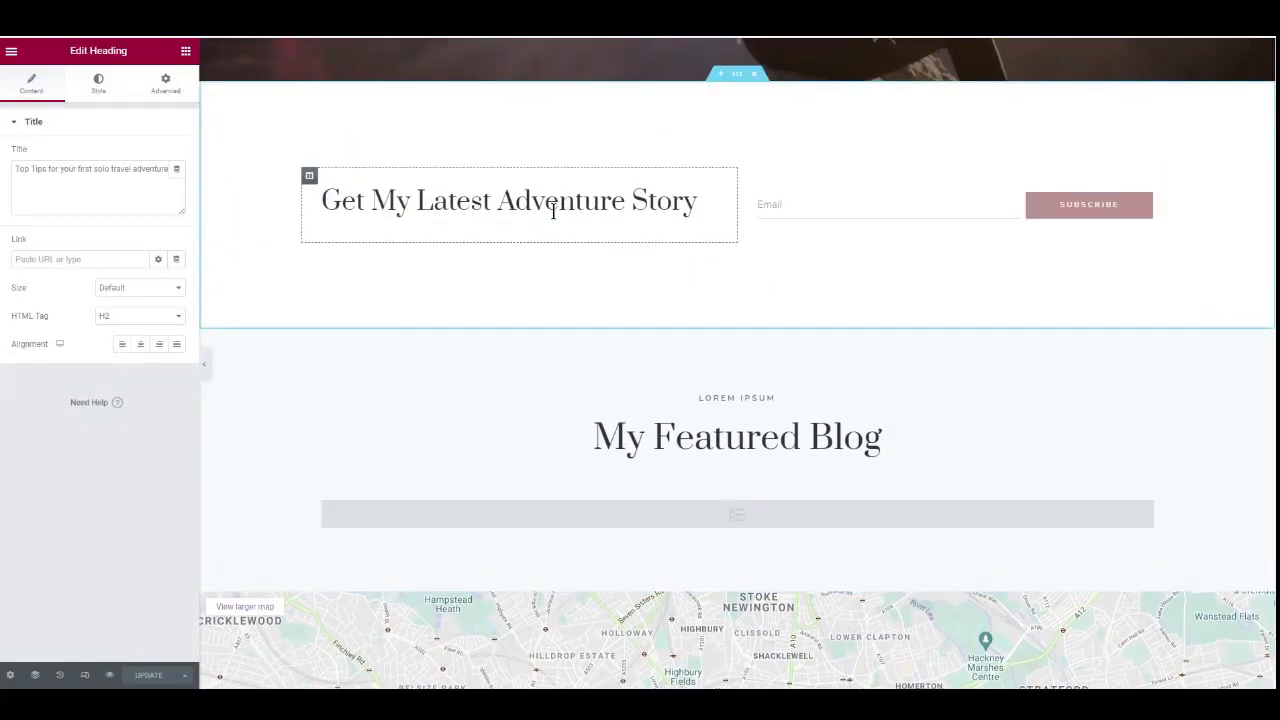
pyautogui.scroll(-8, 649, 203)
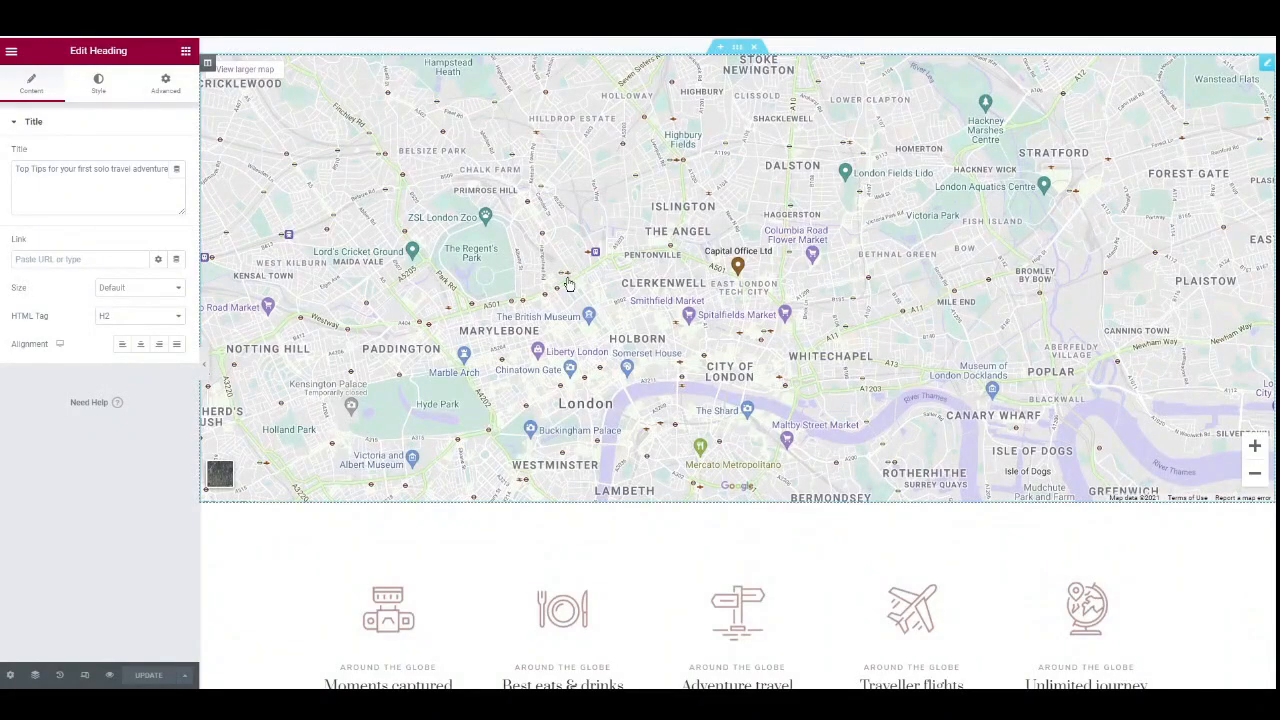
pyautogui.scroll(1, 734, 218)
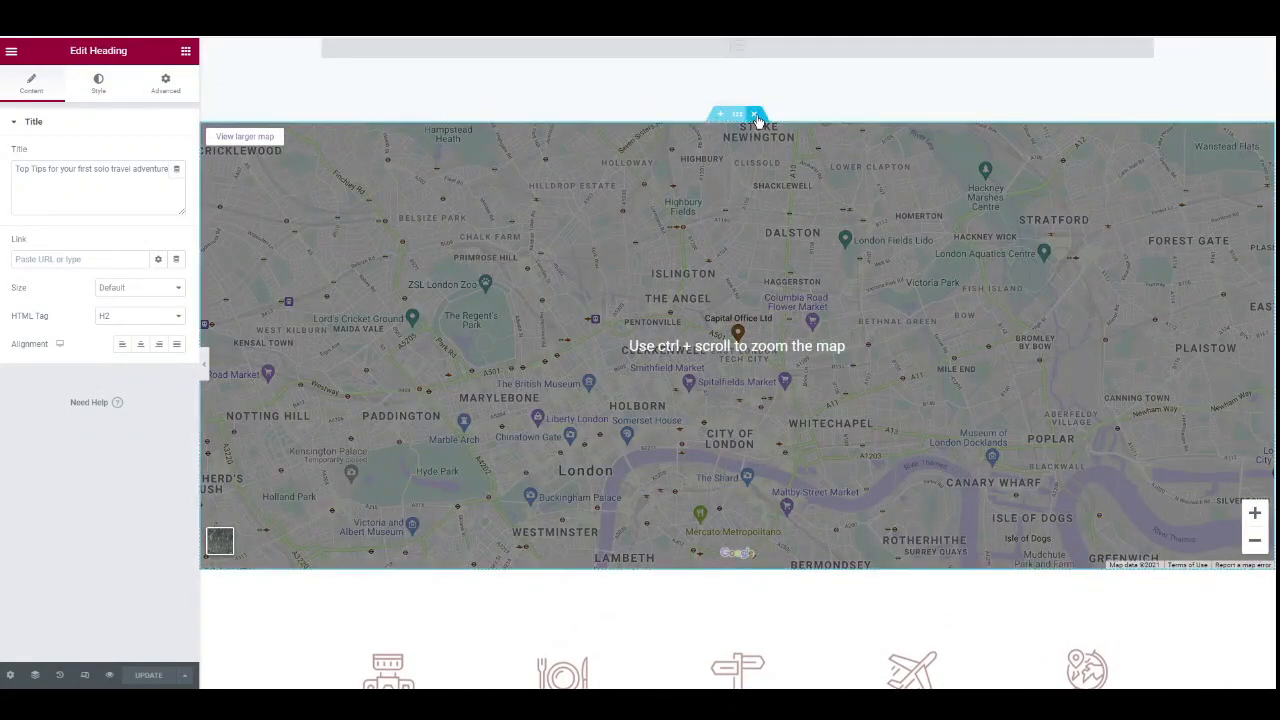
pyautogui.scroll(-5, 563, 329)
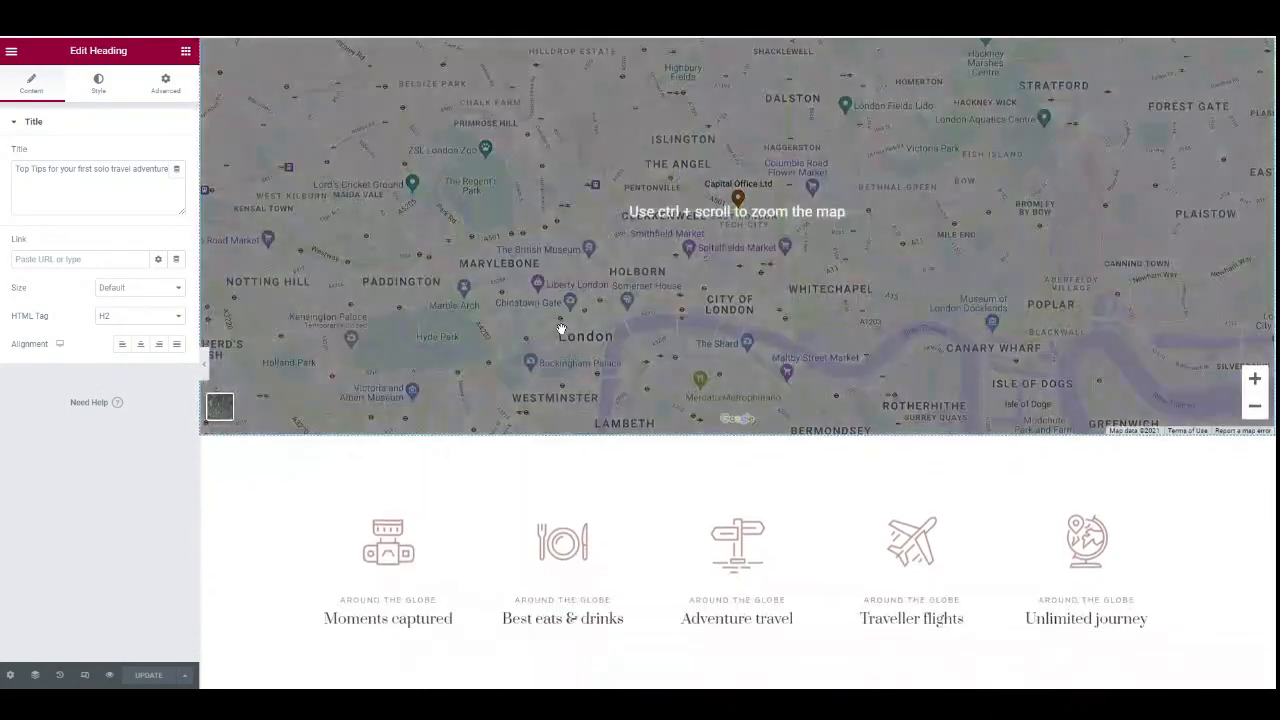
# - Open the Moments captured image box's content settings and look over the icon row and featured blog section
pyautogui.click(398, 352)
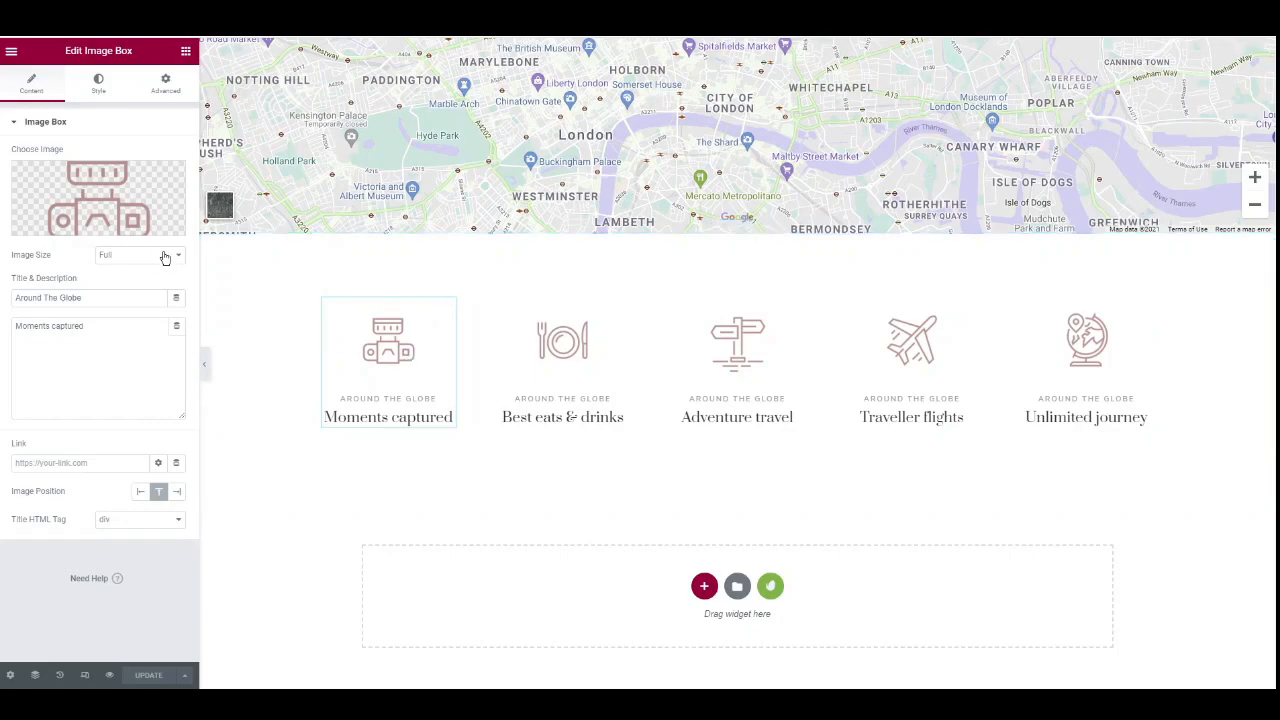
pyautogui.moveTo(119, 220)
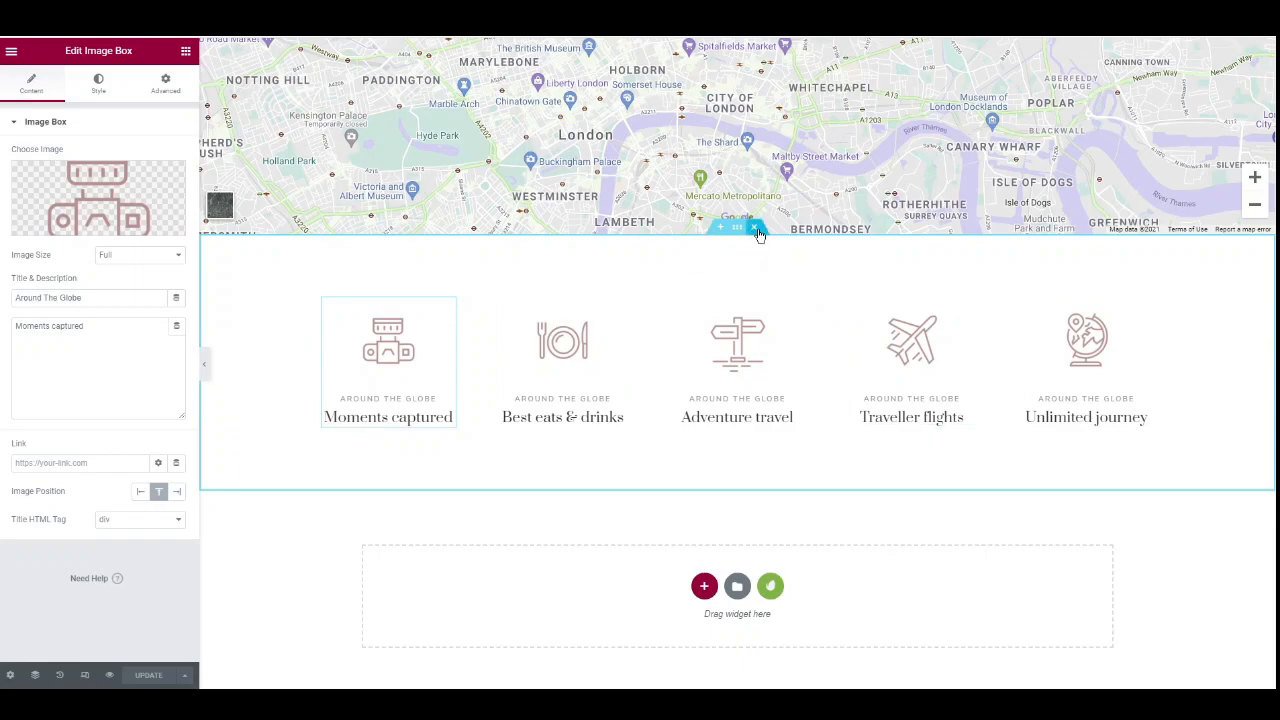
pyautogui.scroll(-3, 660, 315)
pyautogui.scroll(3, 615, 305)
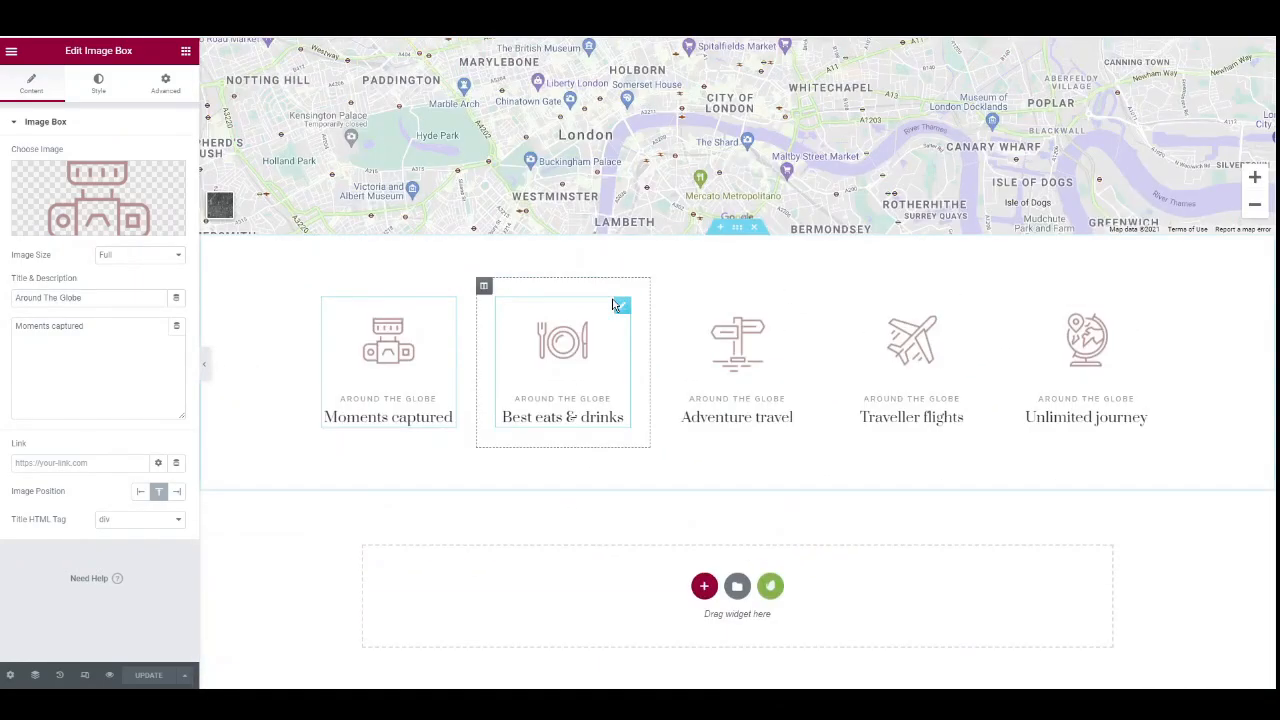
pyautogui.scroll(5, 613, 305)
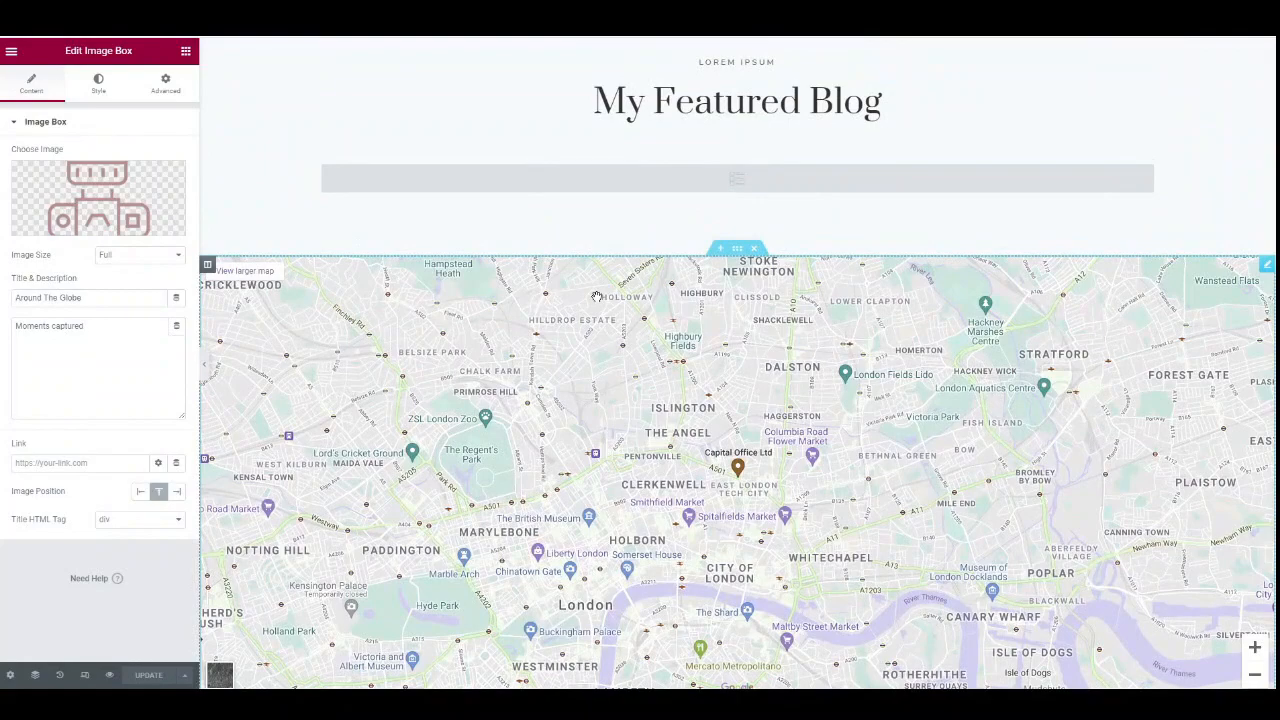
pyautogui.scroll(1, 595, 322)
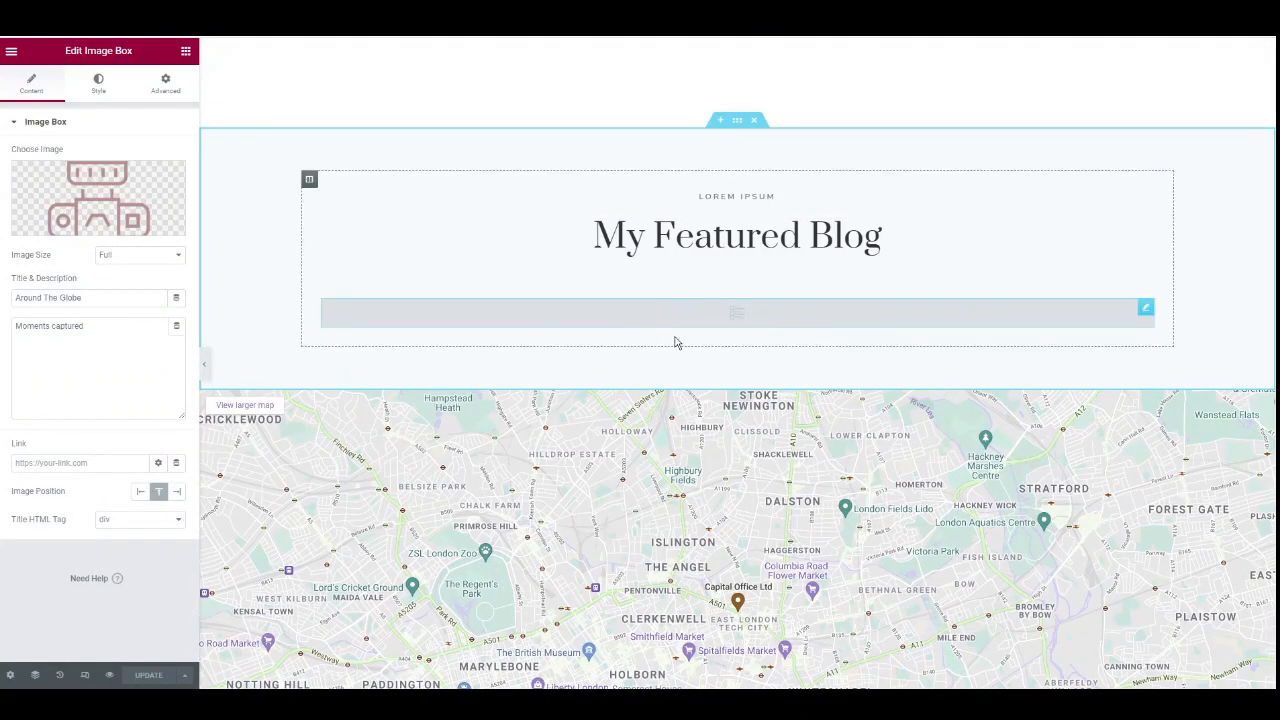
# - Assign the saved template Sidebar (Template) to the empty template widget beside the travel blog introduction
pyautogui.scroll(2, 700, 295)
pyautogui.scroll(10, 714, 305)
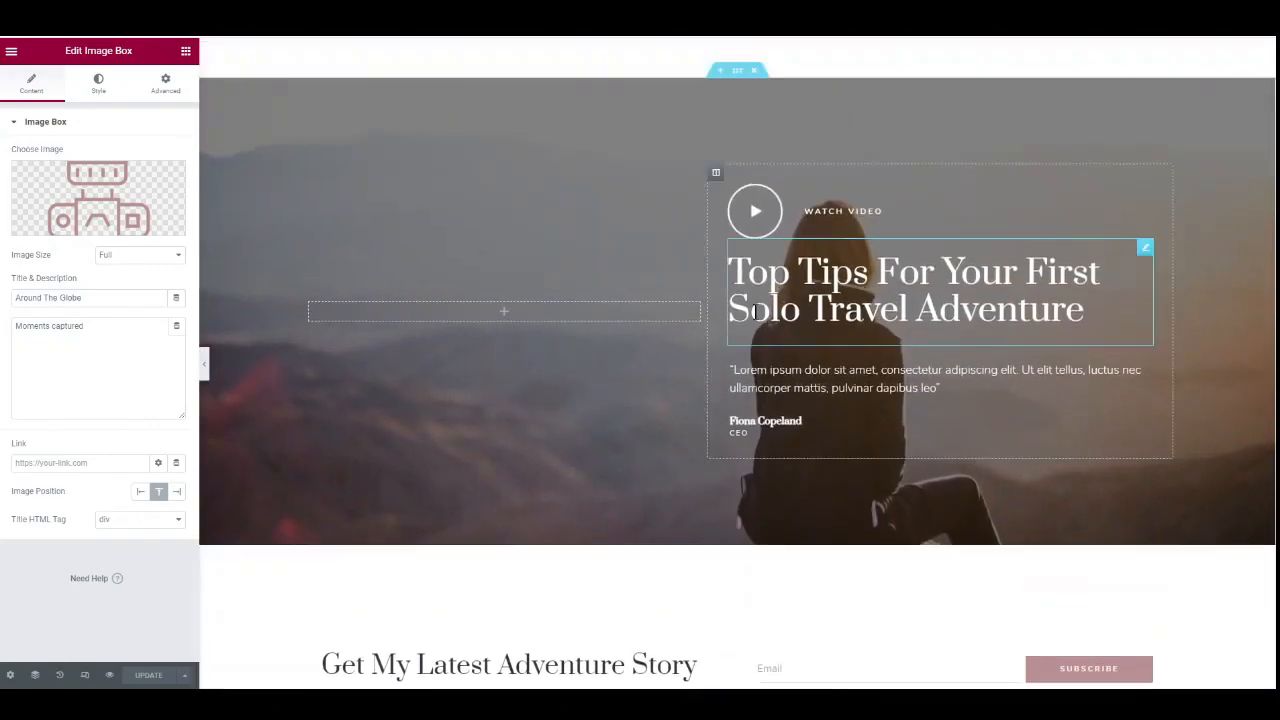
pyautogui.scroll(-2, 985, 315)
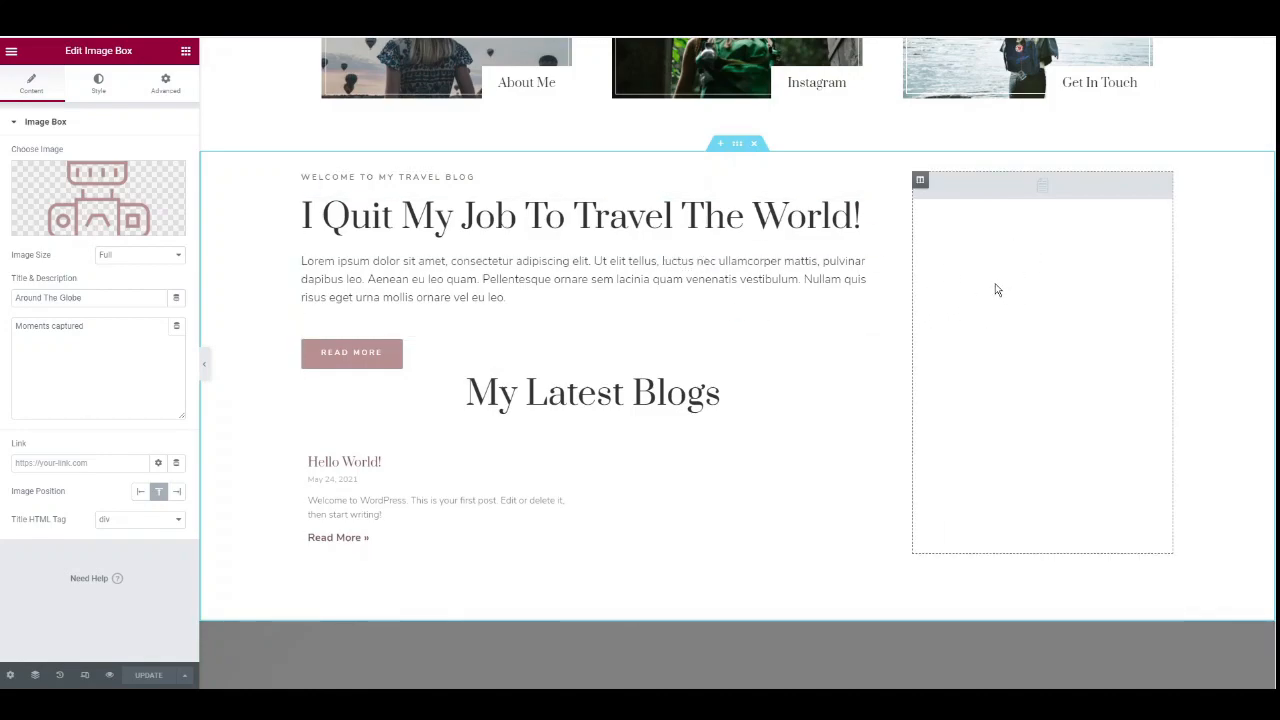
pyautogui.click(1042, 187)
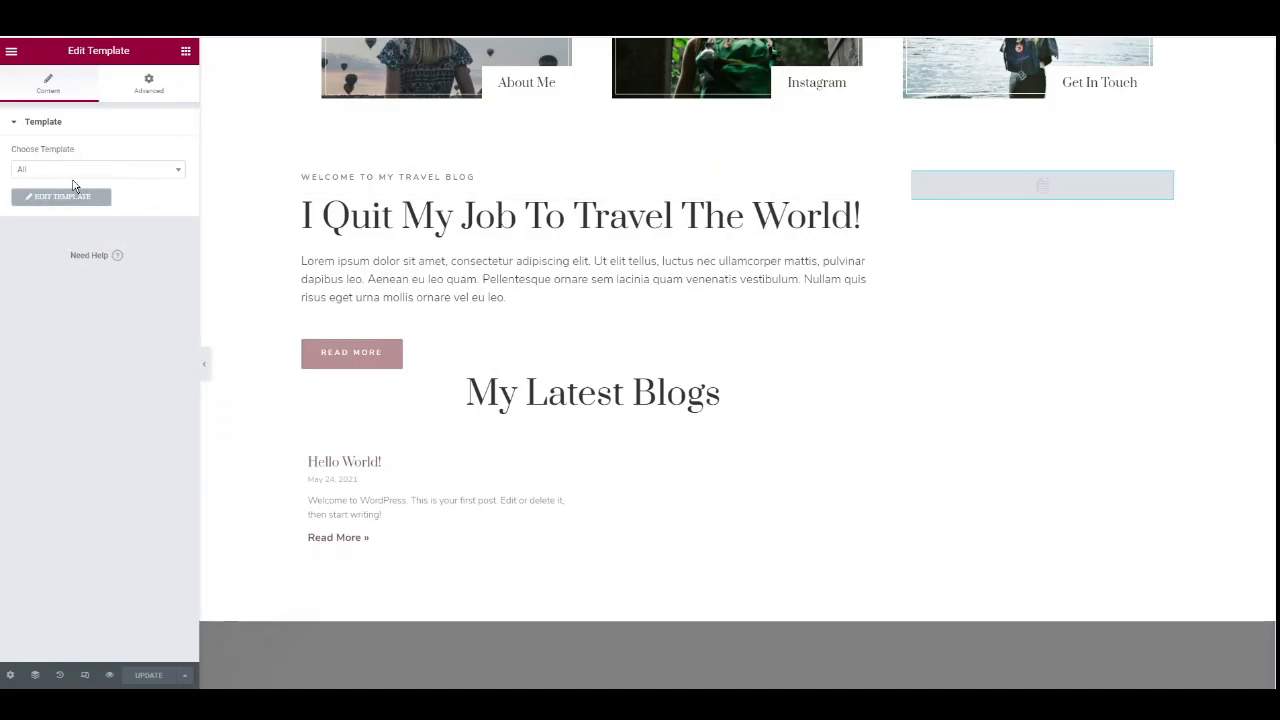
pyautogui.click(150, 176)
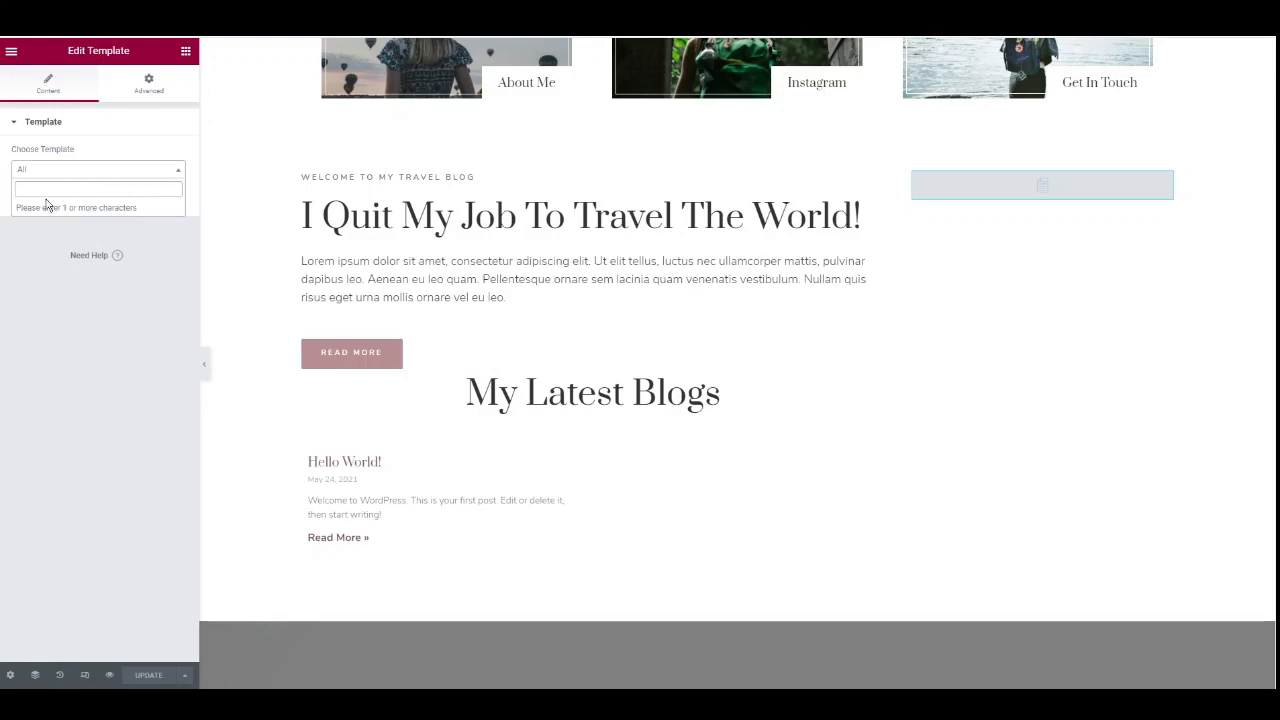
pyautogui.write('side')
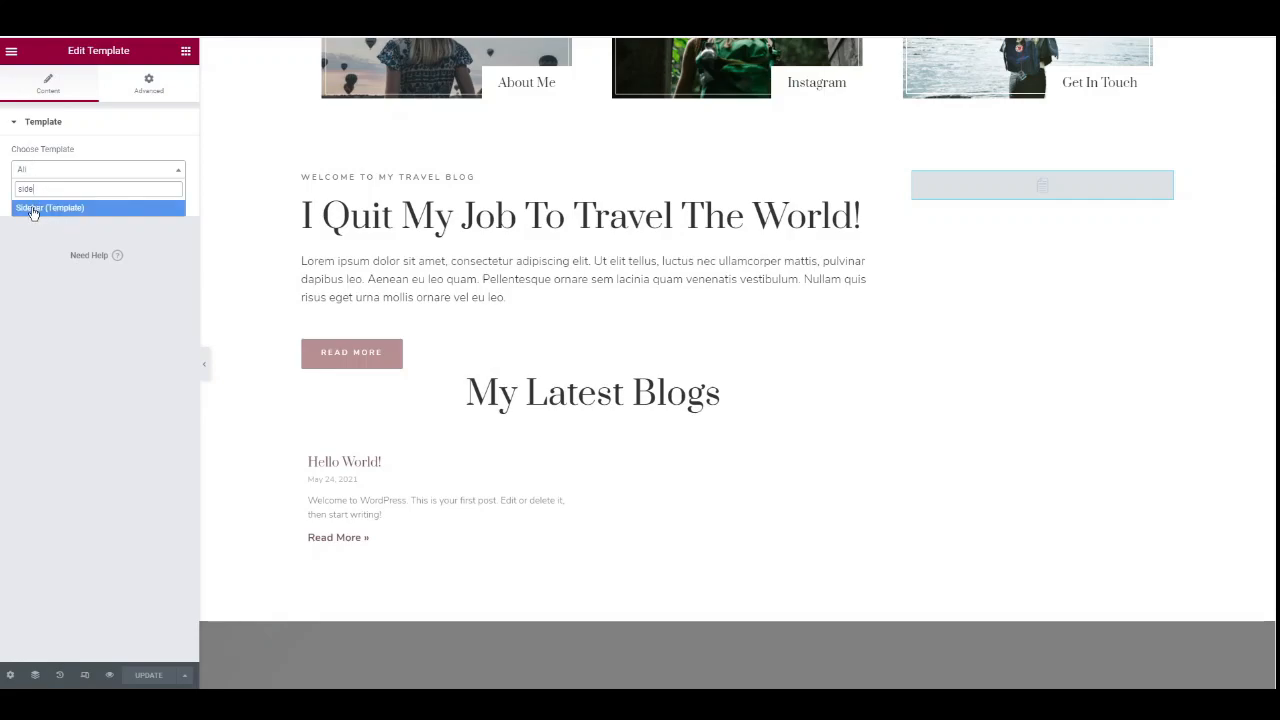
pyautogui.click(35, 208)
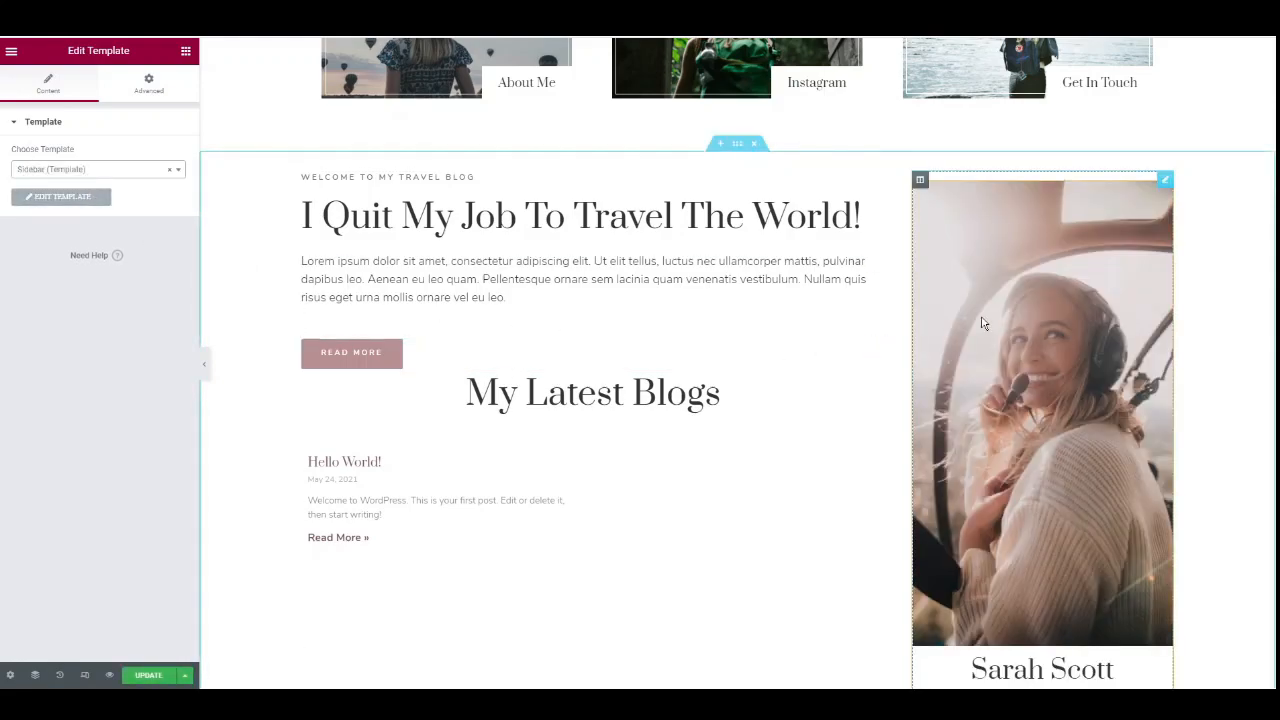
# - Look through the inserted sidebar, then update the Home page and return to the list of all pages
pyautogui.scroll(-3, 989, 260)
pyautogui.scroll(-6, 987, 260)
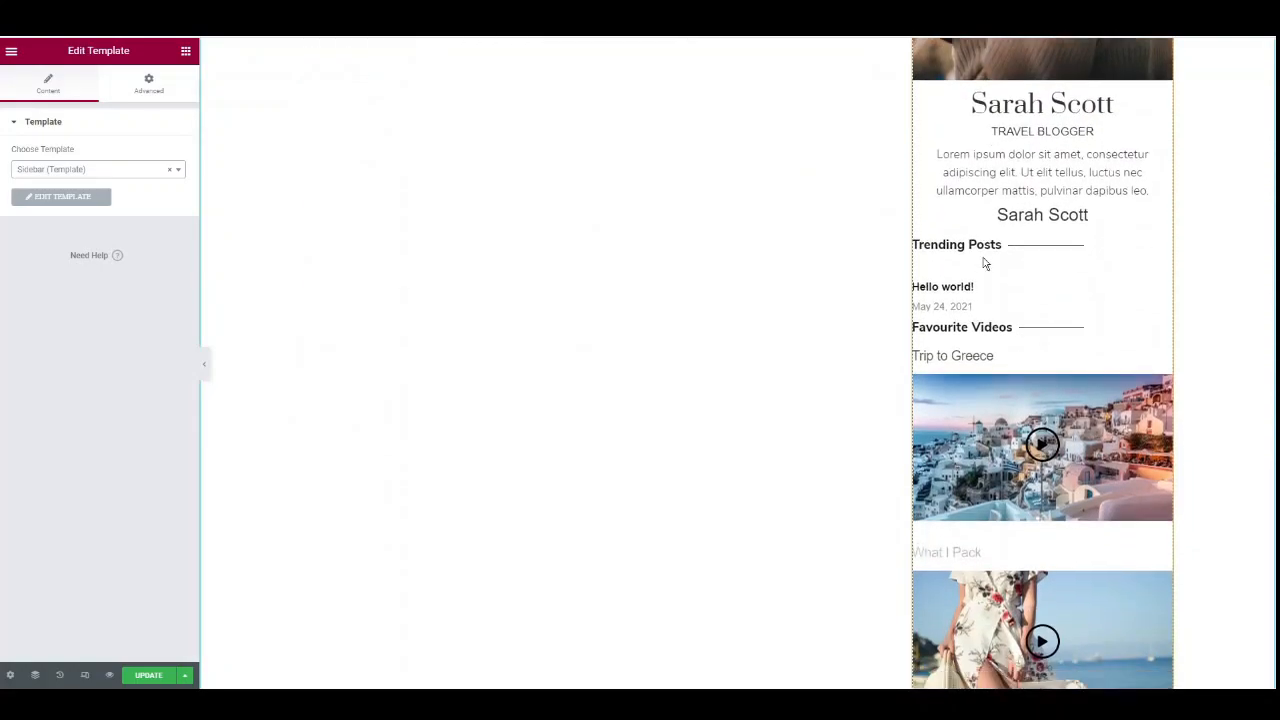
pyautogui.scroll(9, 974, 277)
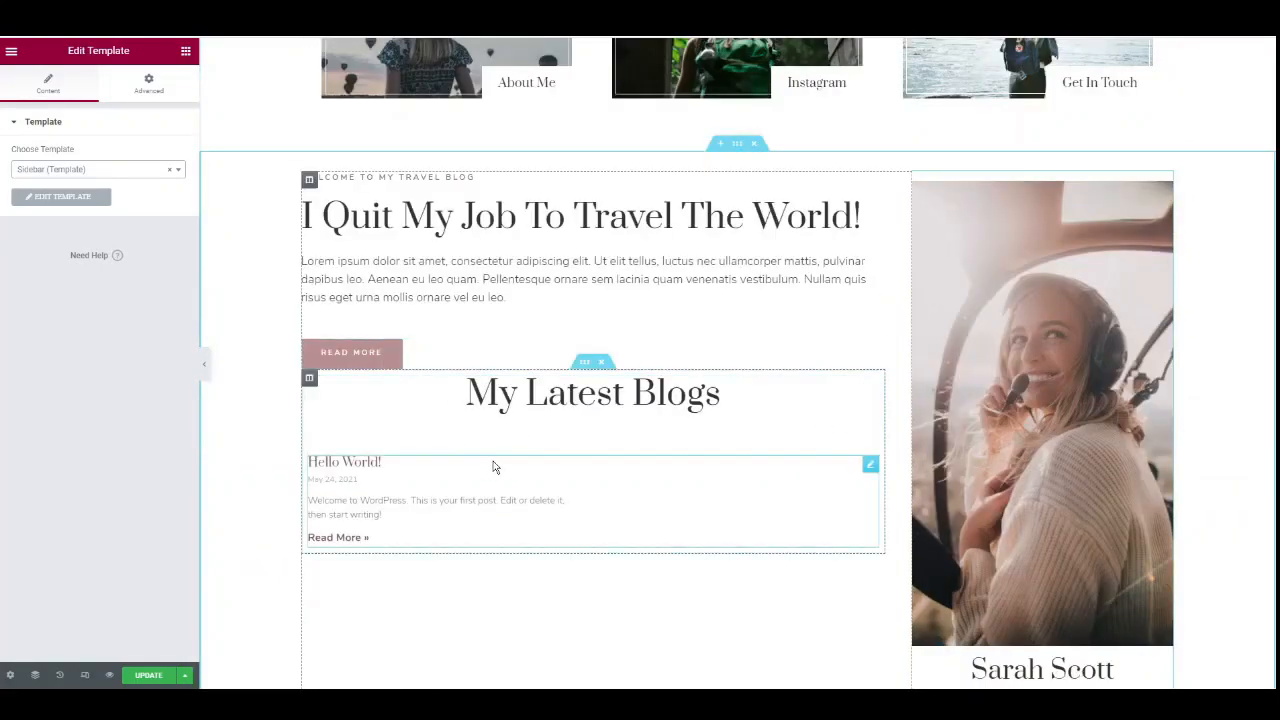
pyautogui.click(148, 676)
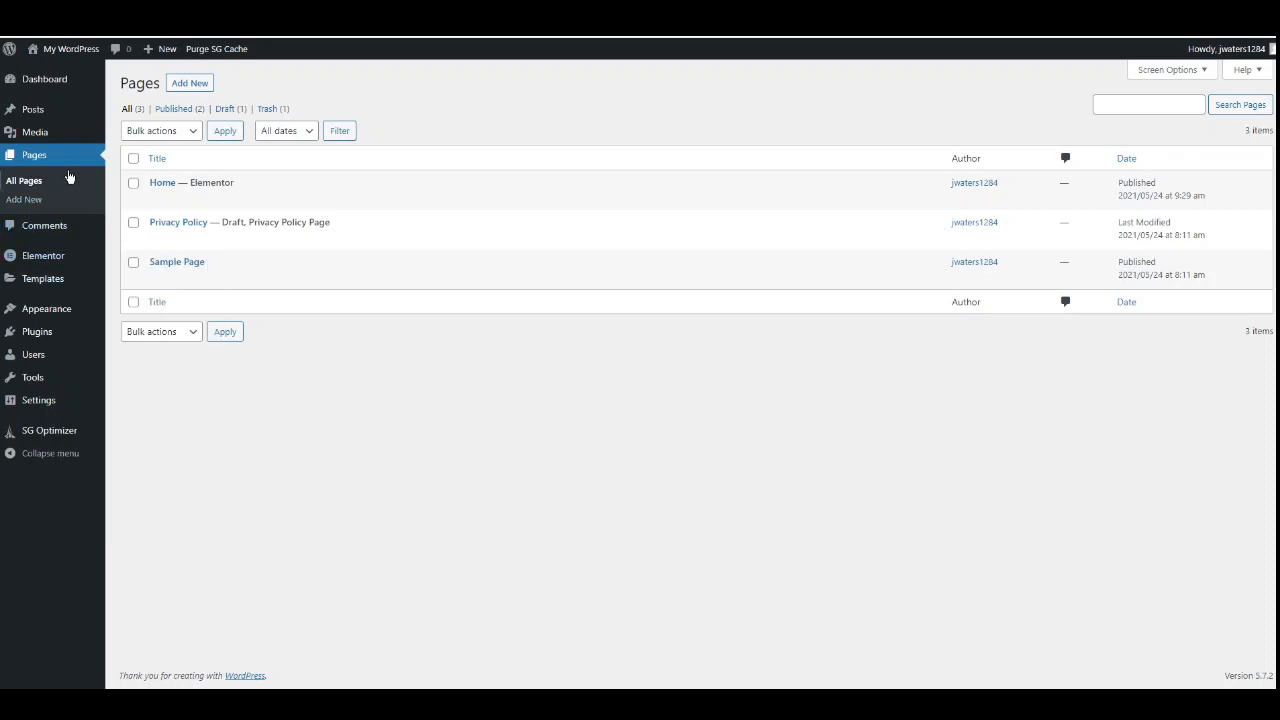
# - Open the post categories and add a category named Europe
pyautogui.moveTo(33, 113)
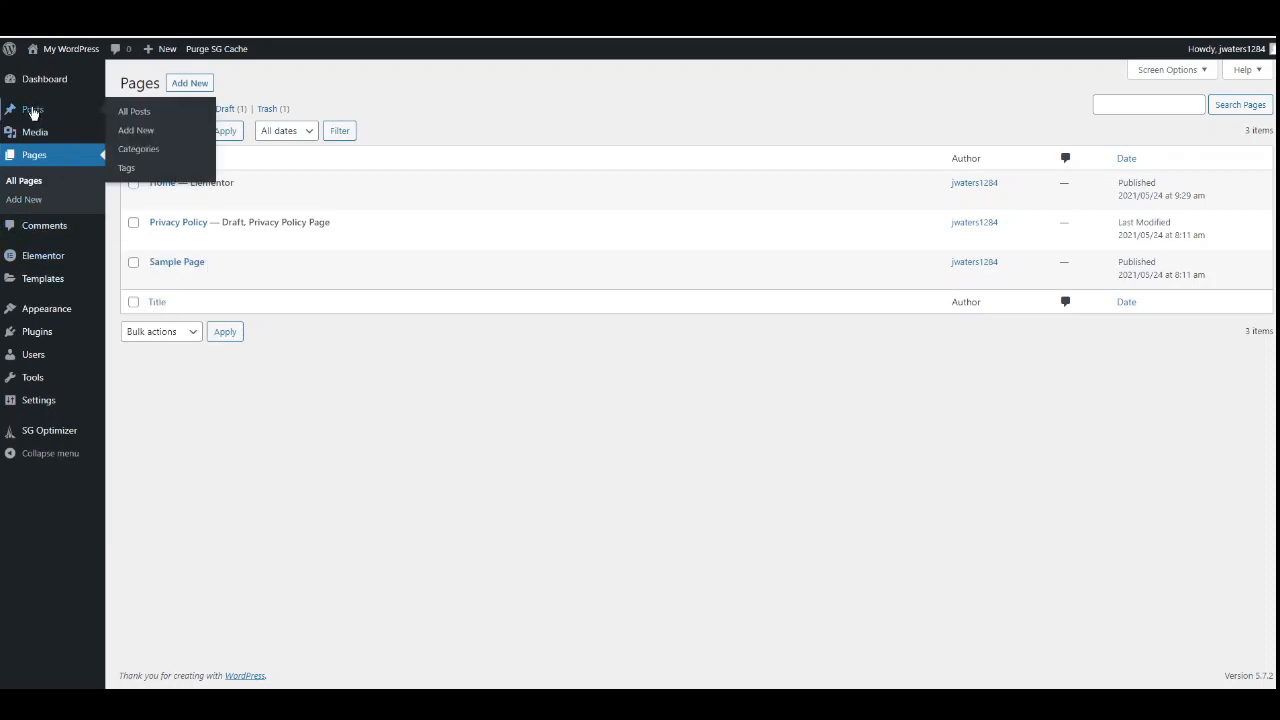
pyautogui.click(139, 152)
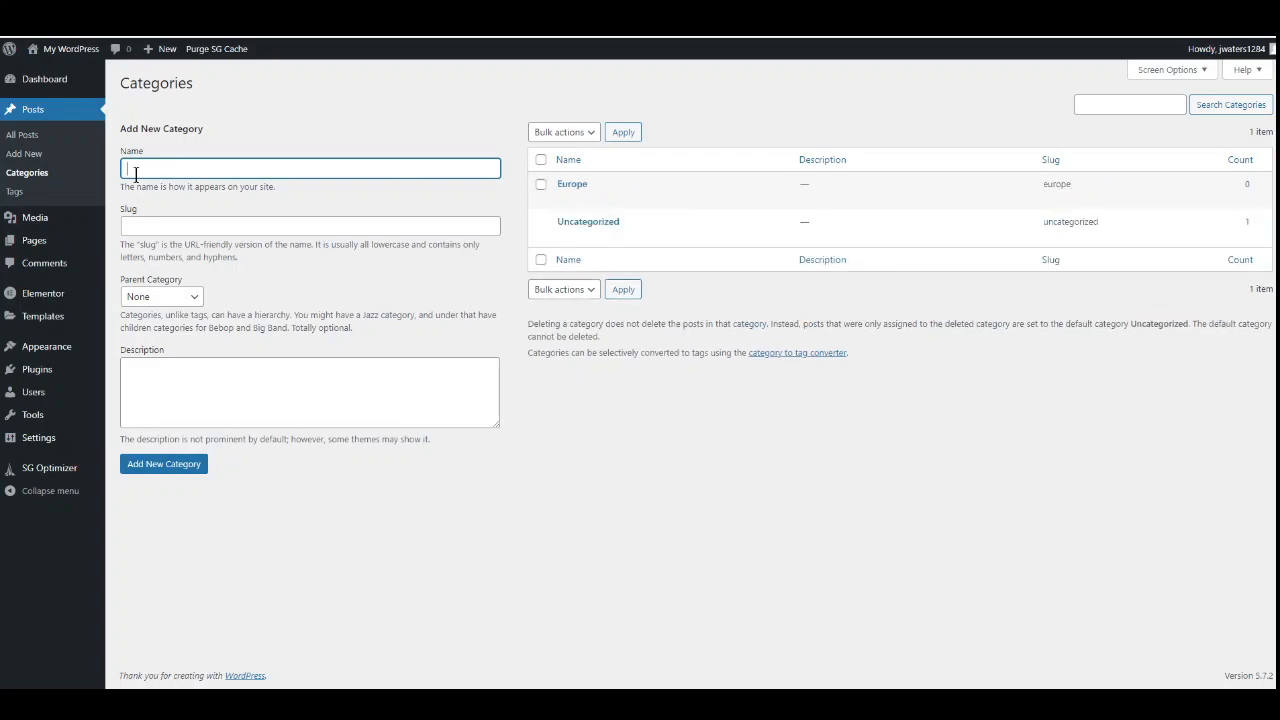
# - Add post categories named South America, Australia, United Kingdom, North America, Featured and Favourites
pyautogui.write('Ame')
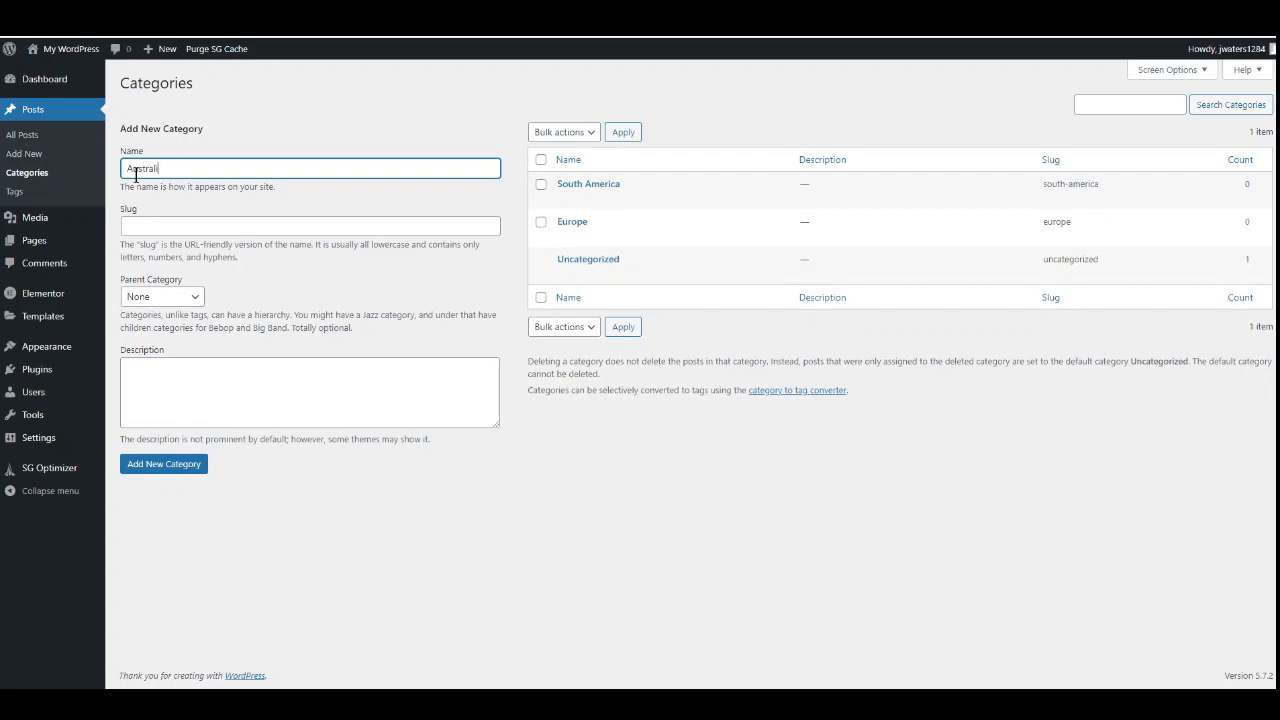
pyautogui.press('Return')
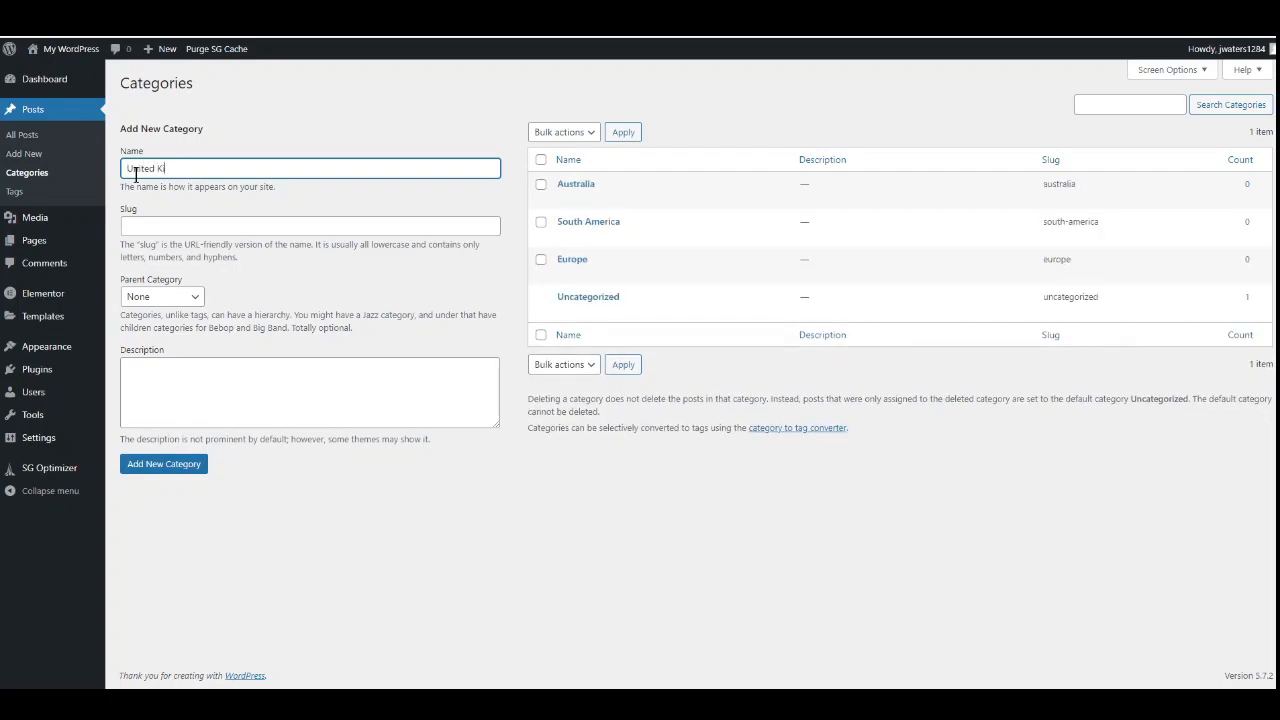
pyautogui.press('Return')
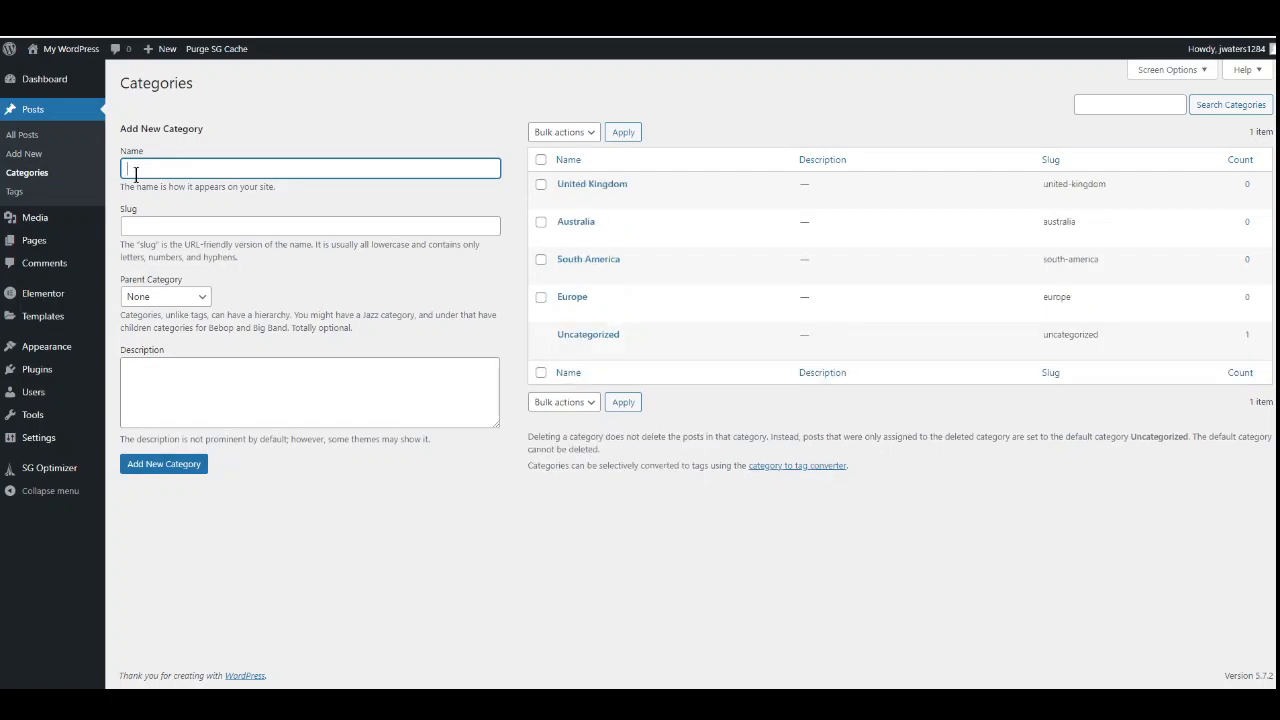
pyautogui.write('North America')
pyautogui.press('Return')
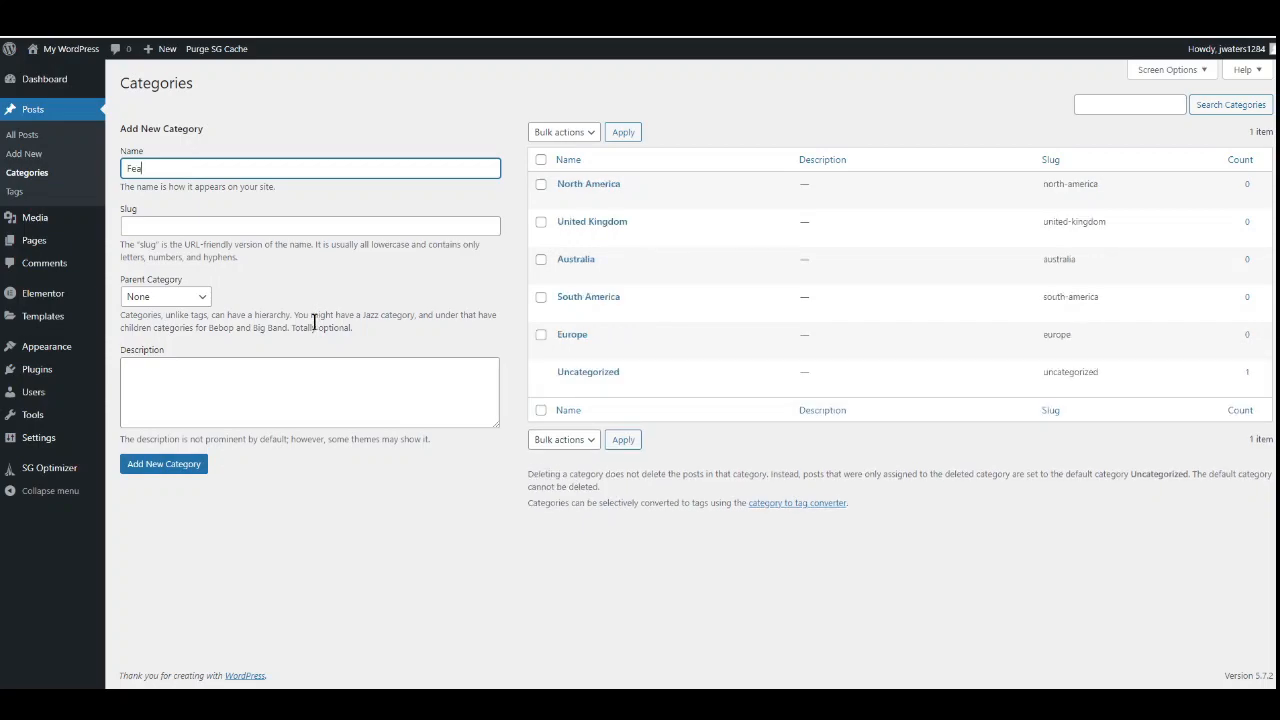
pyautogui.press('Return')
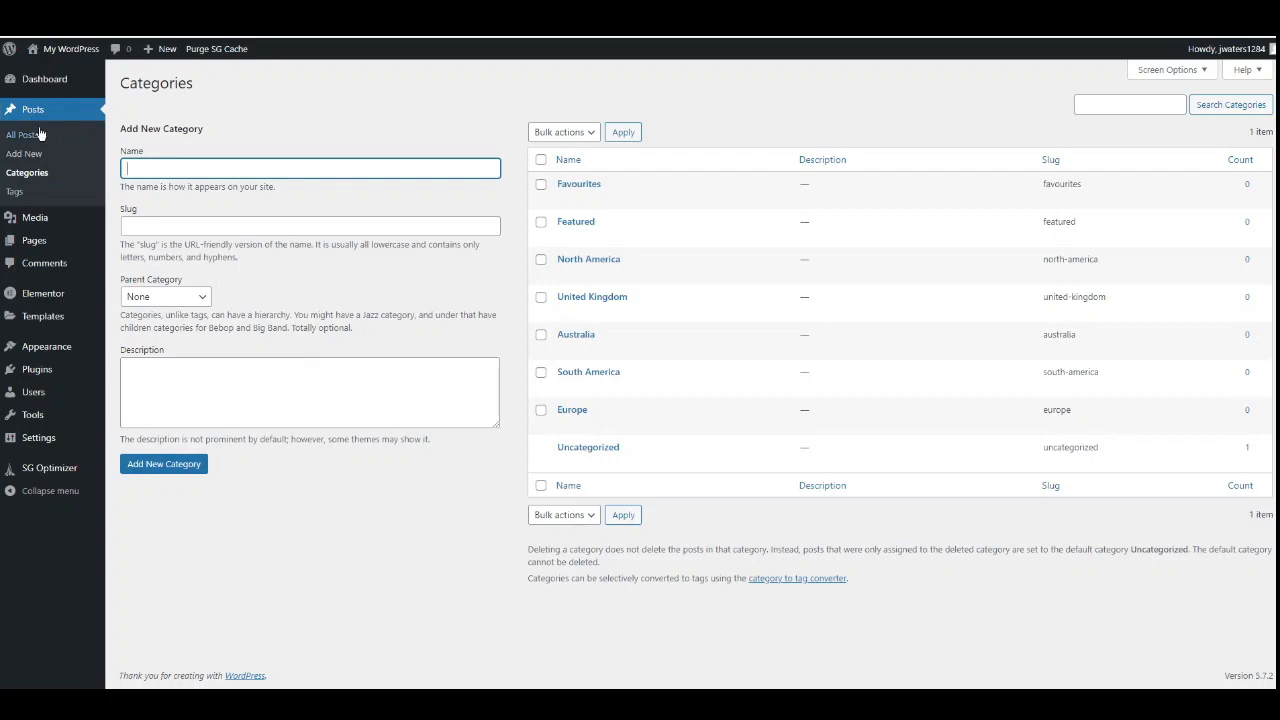
# - Create a post titled My Trip To Paris and fill its body with lorem ipsum paragraphs
pyautogui.click(35, 160)
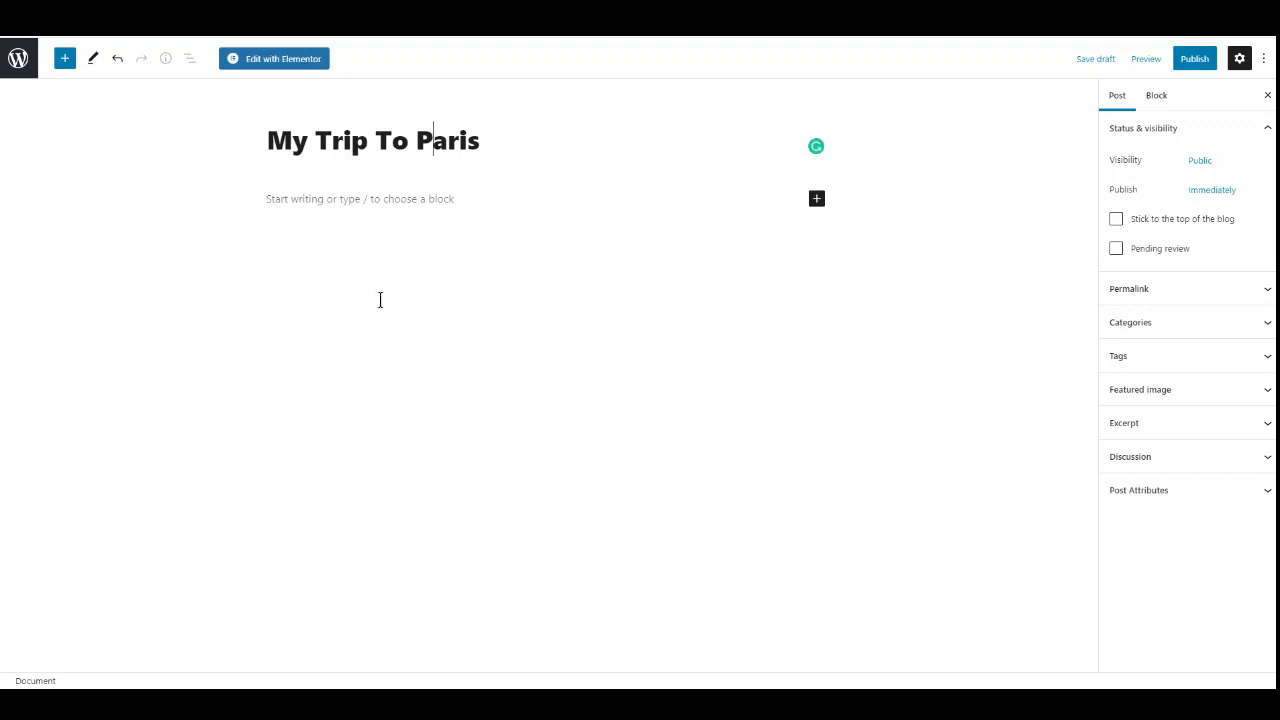
pyautogui.click(315, 200)
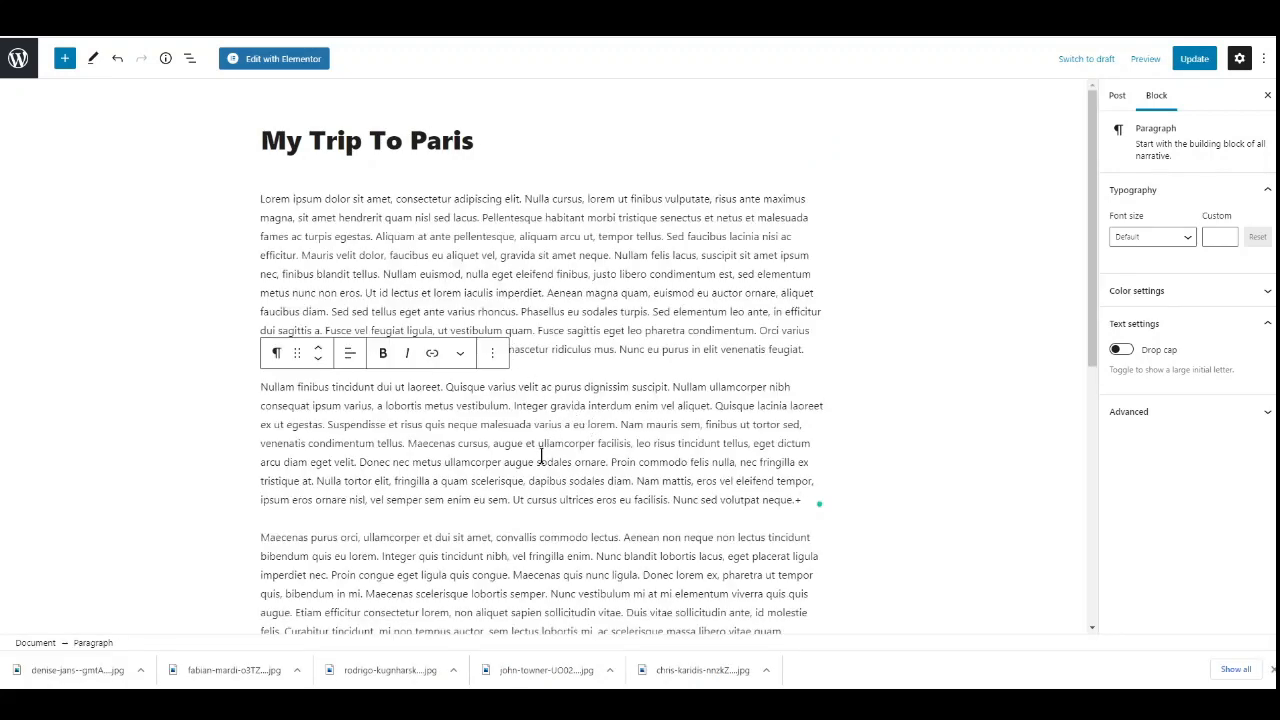
# - Look through the available blocks and insert an image block with the Paris street photo below the second paragraph
pyautogui.click(65, 62)
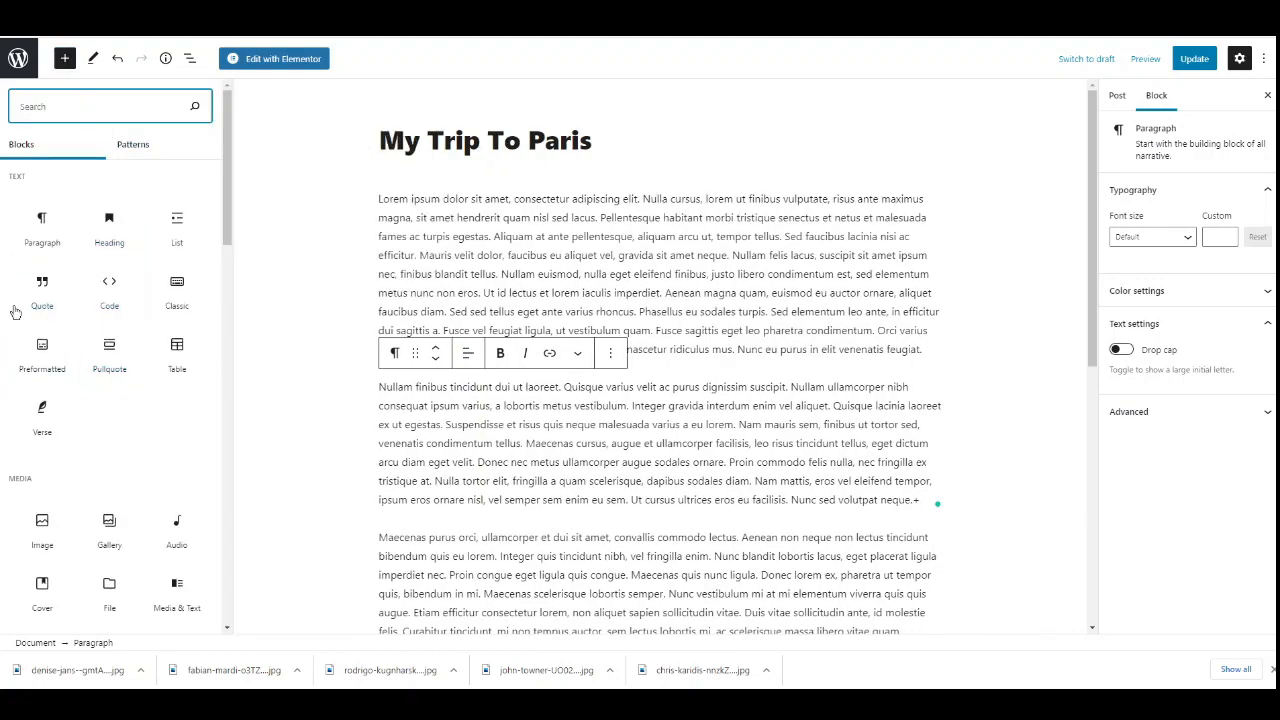
pyautogui.scroll(-3, 100, 375)
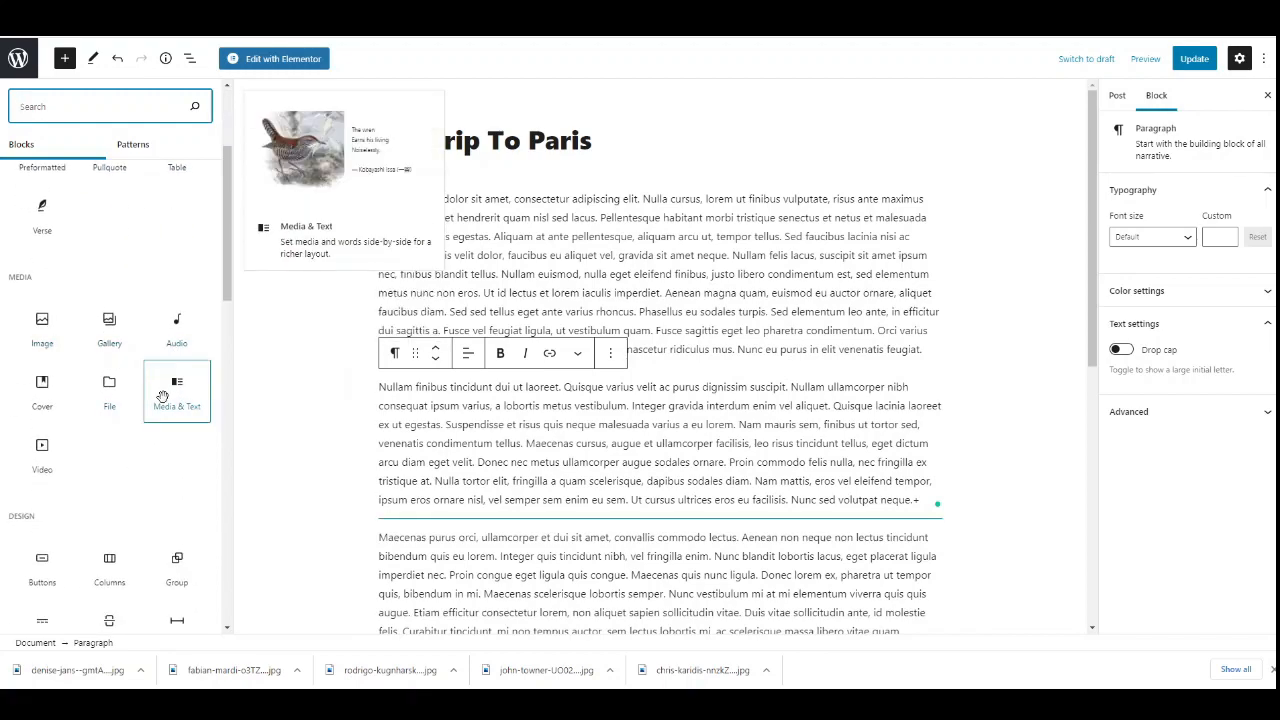
pyautogui.scroll(-8, 155, 432)
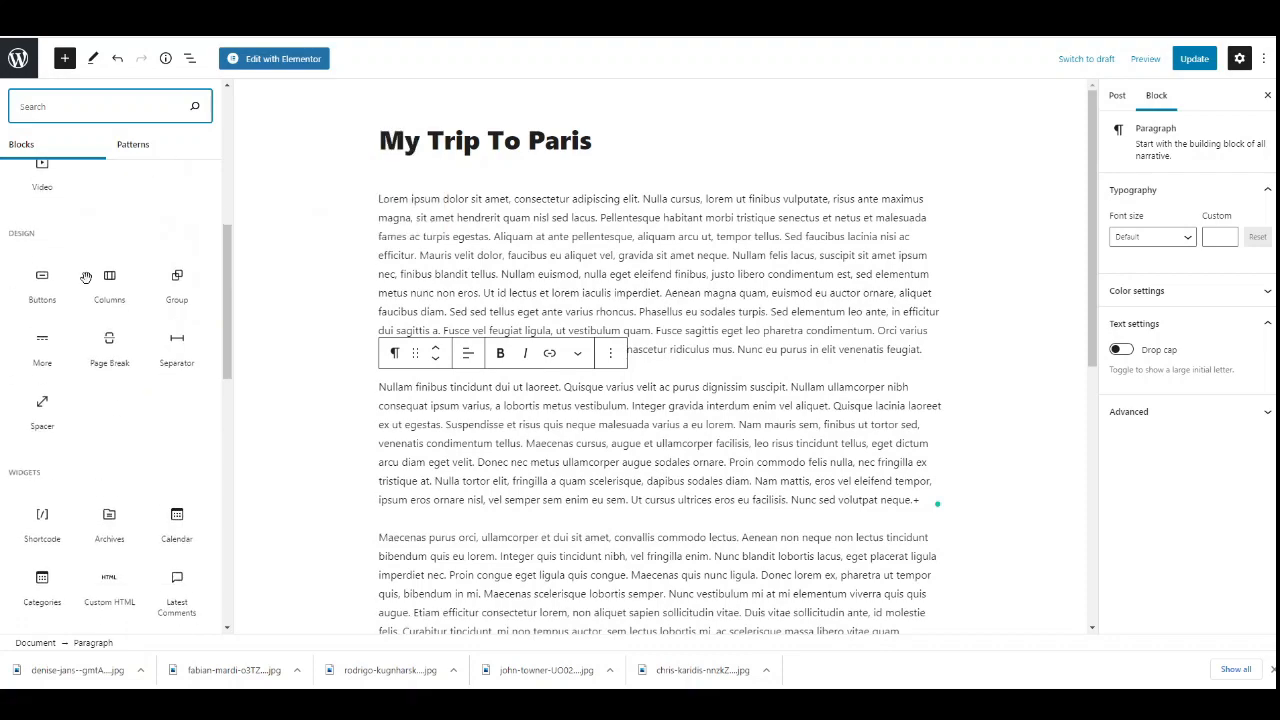
pyautogui.scroll(-6, 90, 280)
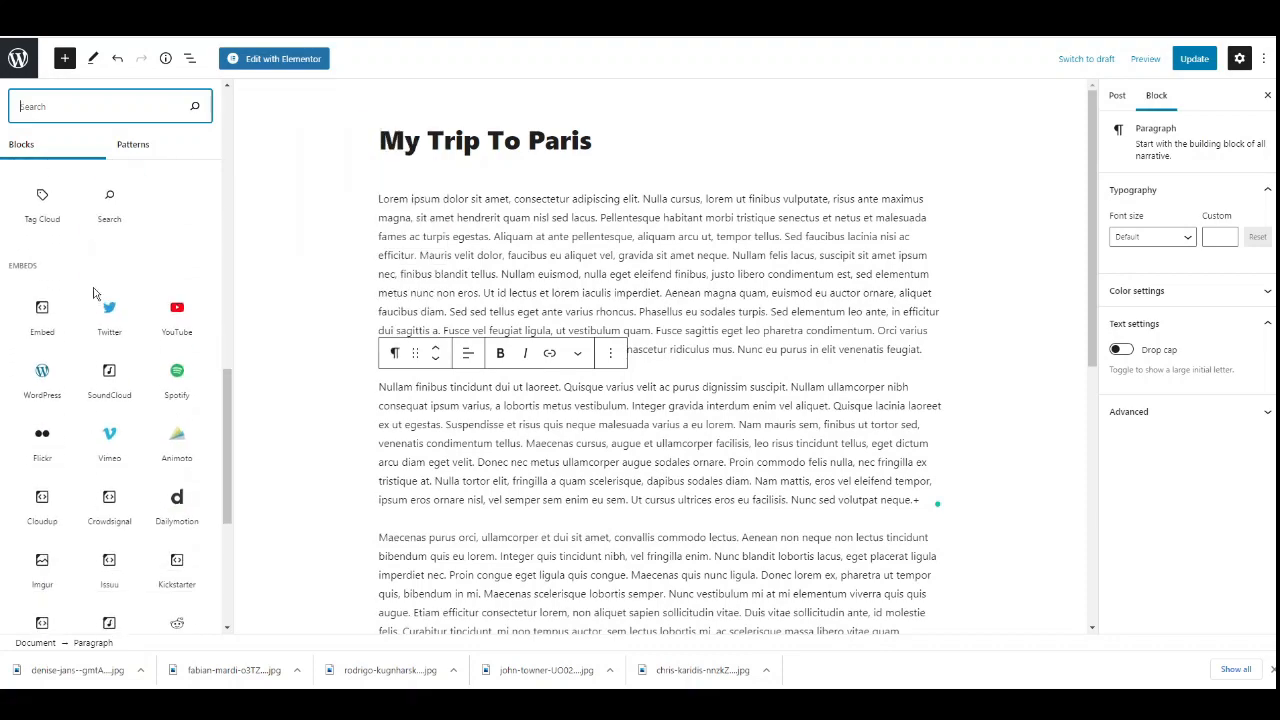
pyautogui.scroll(-4, 100, 300)
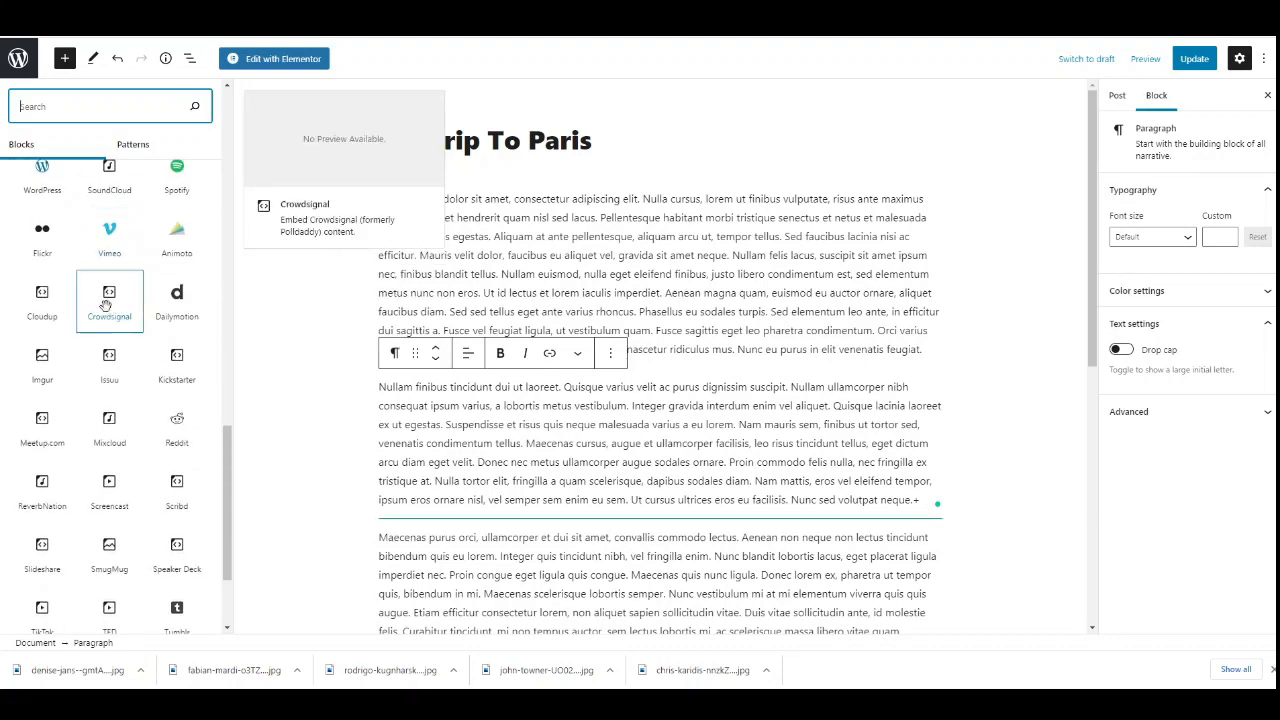
pyautogui.scroll(15, 110, 330)
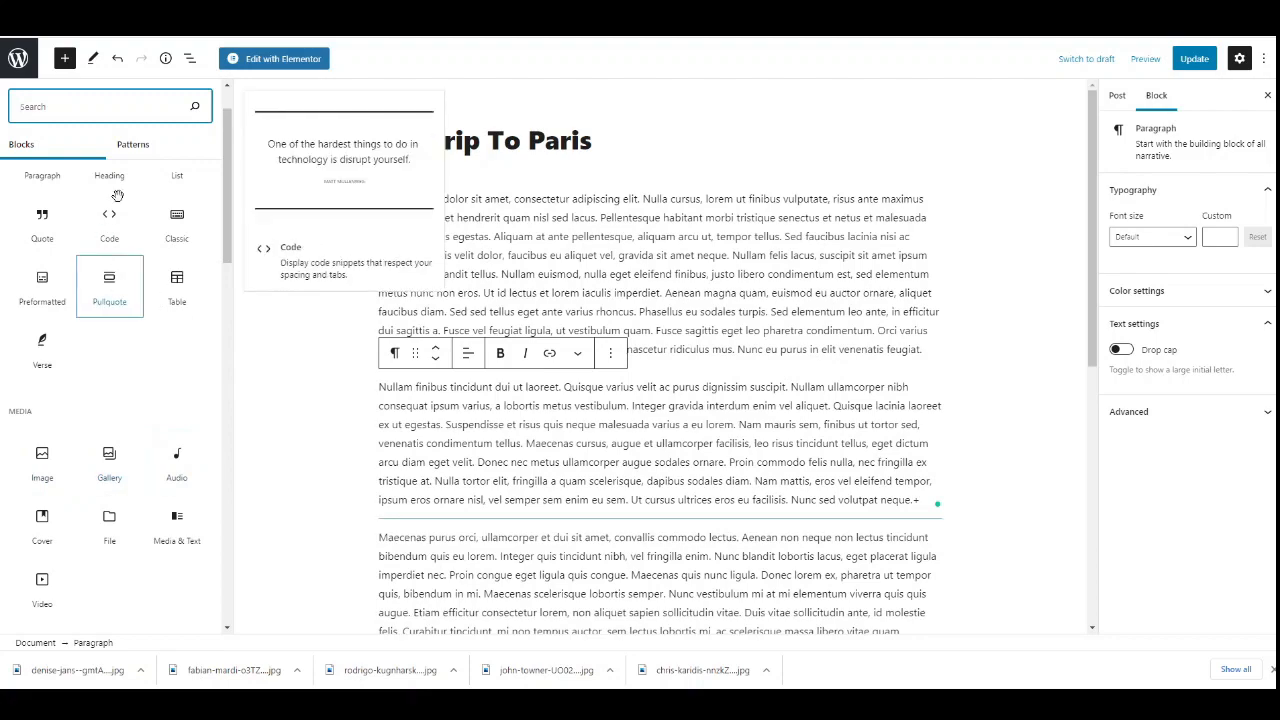
pyautogui.scroll(1, 164, 176)
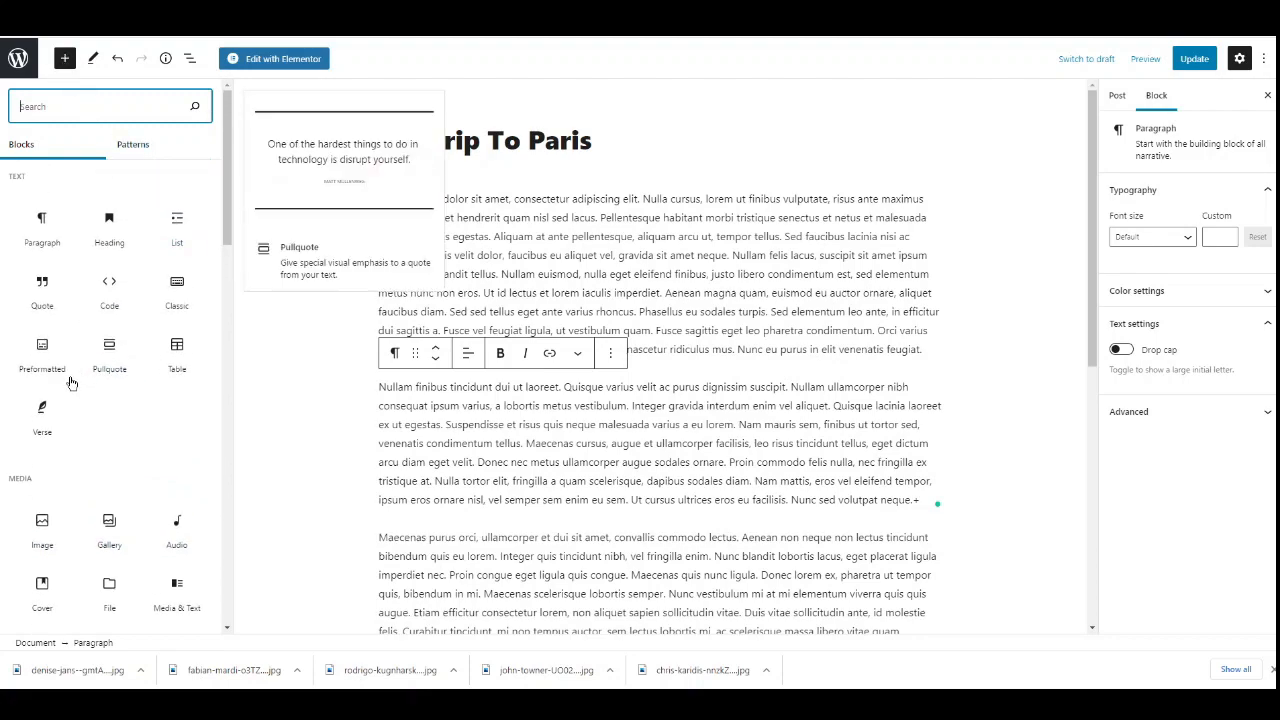
pyautogui.scroll(-1, 40, 370)
pyautogui.click(44, 478)
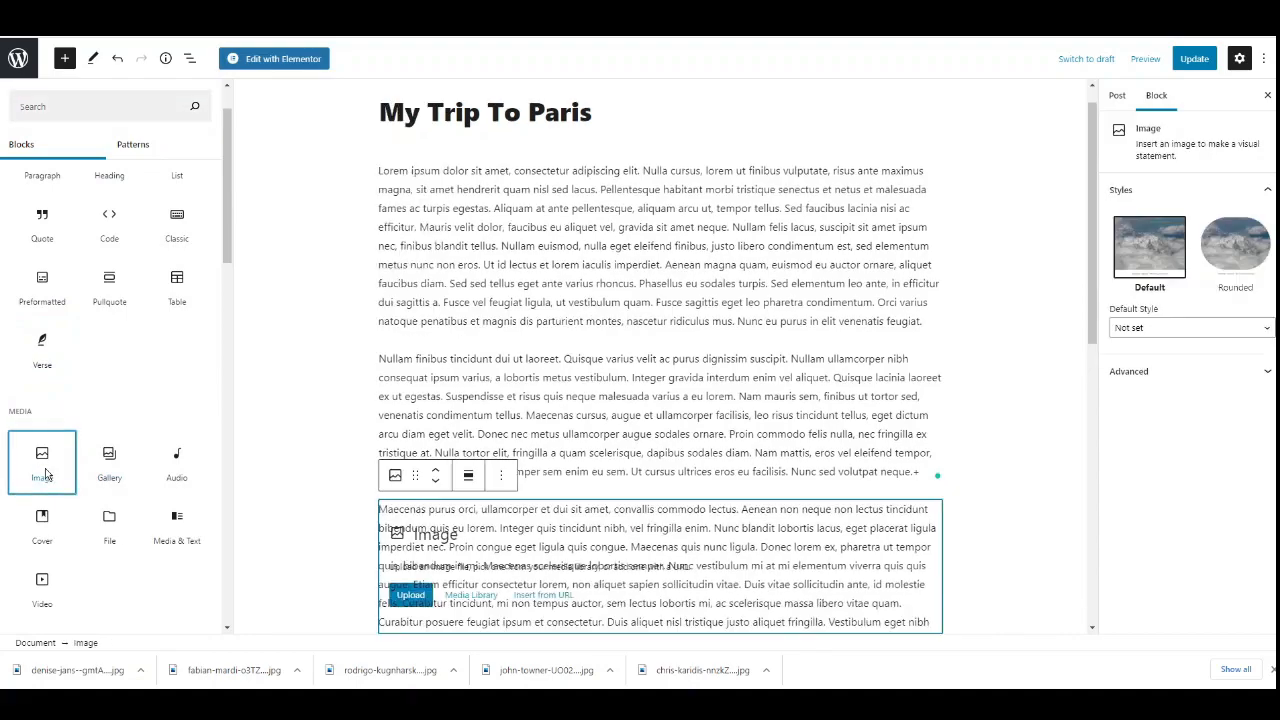
pyautogui.click(293, 461)
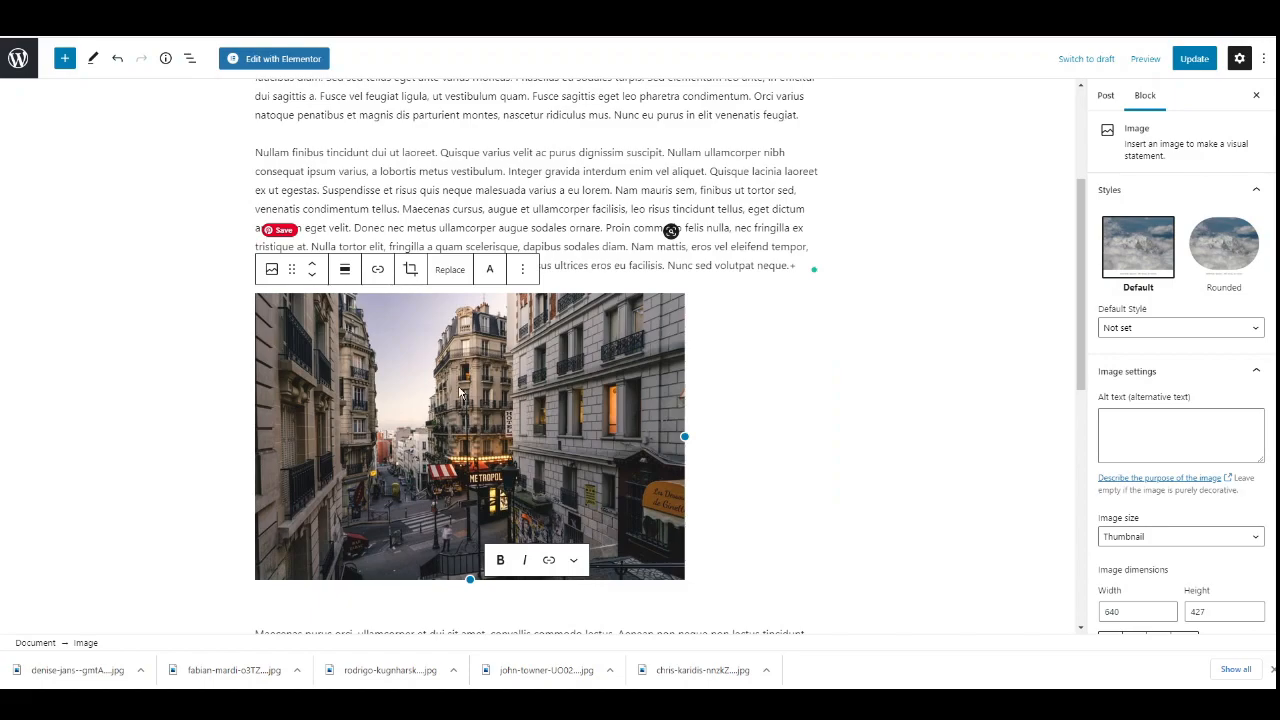
# - Move the Paris street image down and up among the paragraphs, then return it beneath the second paragraph
pyautogui.click(449, 414)
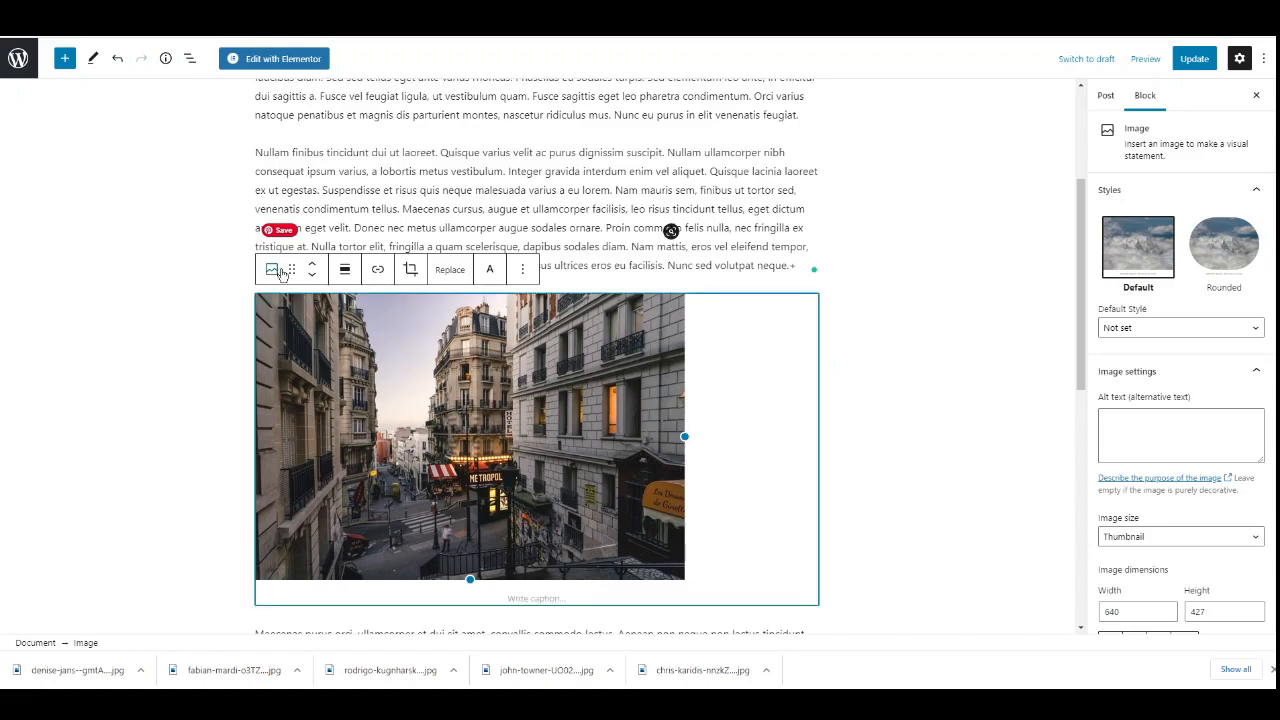
pyautogui.click(313, 275)
pyautogui.click(314, 265)
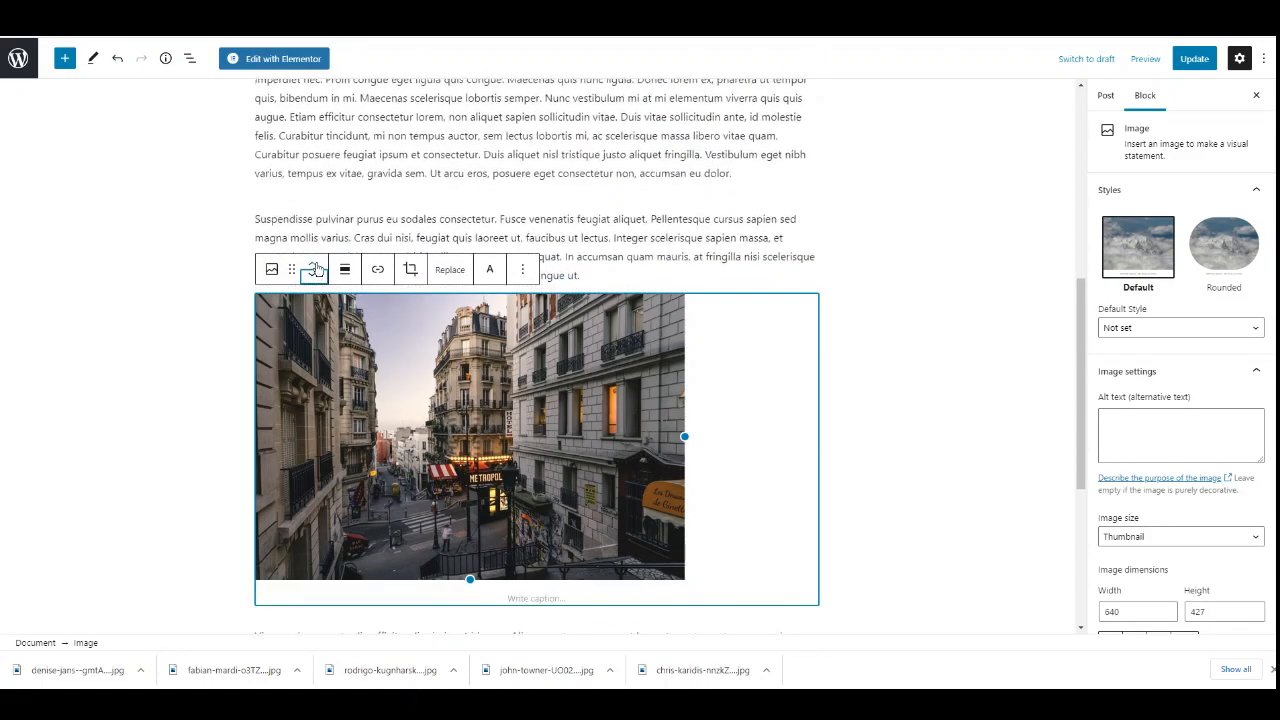
pyautogui.click(316, 268)
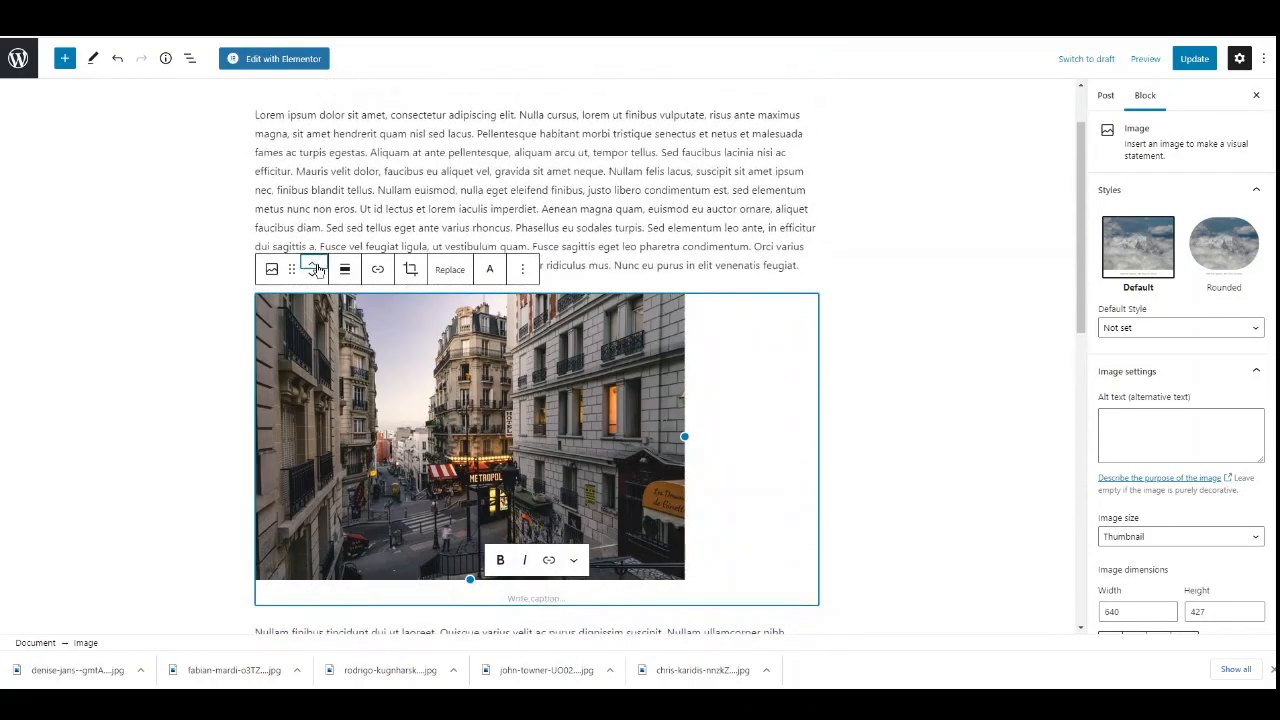
pyautogui.click(315, 267)
pyautogui.click(315, 174)
pyautogui.click(314, 173)
pyautogui.click(314, 173)
pyautogui.scroll(7, 349, 277)
pyautogui.scroll(1, 358, 293)
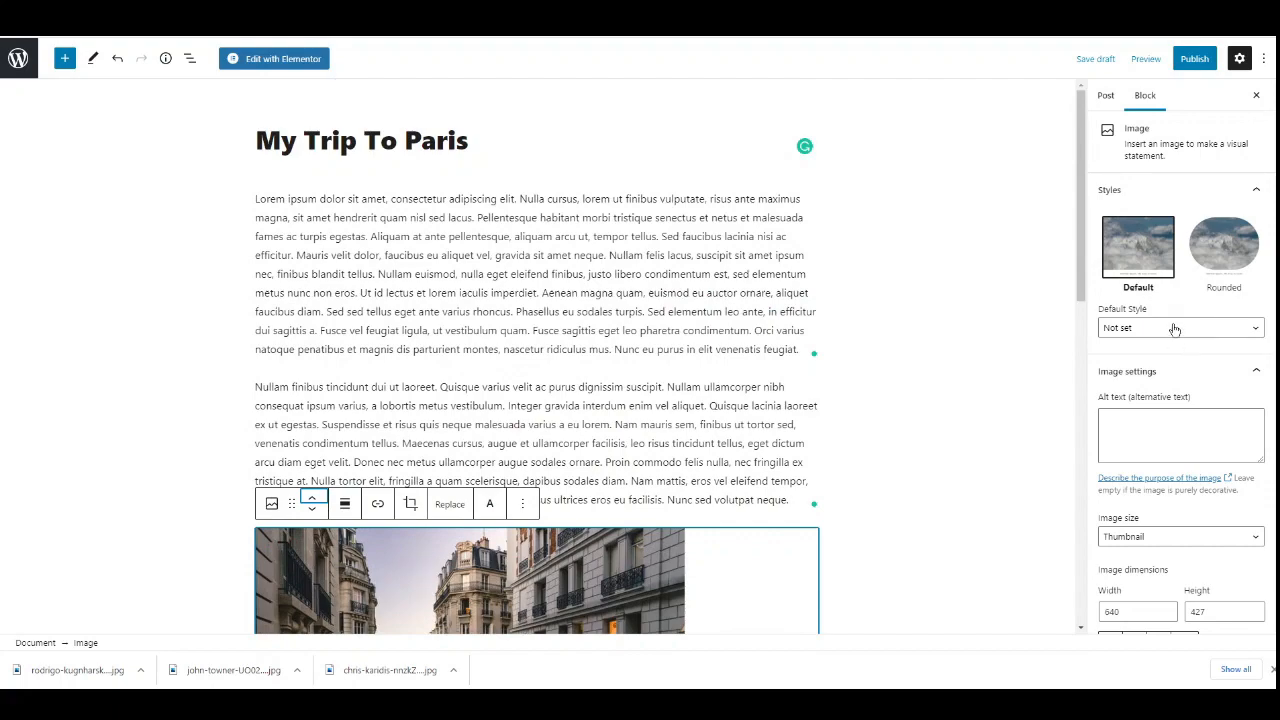
# - Assign the post to the Europe, Featured and Favourites categories
pyautogui.click(1106, 96)
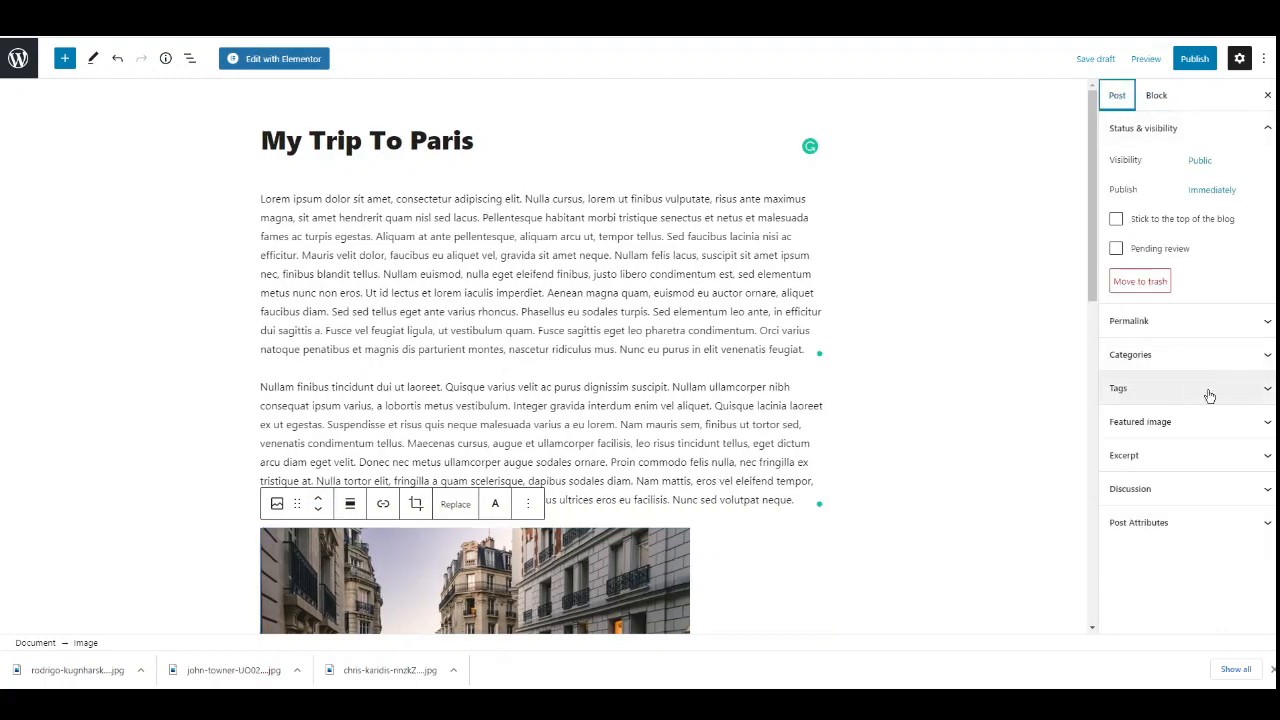
pyautogui.click(1157, 359)
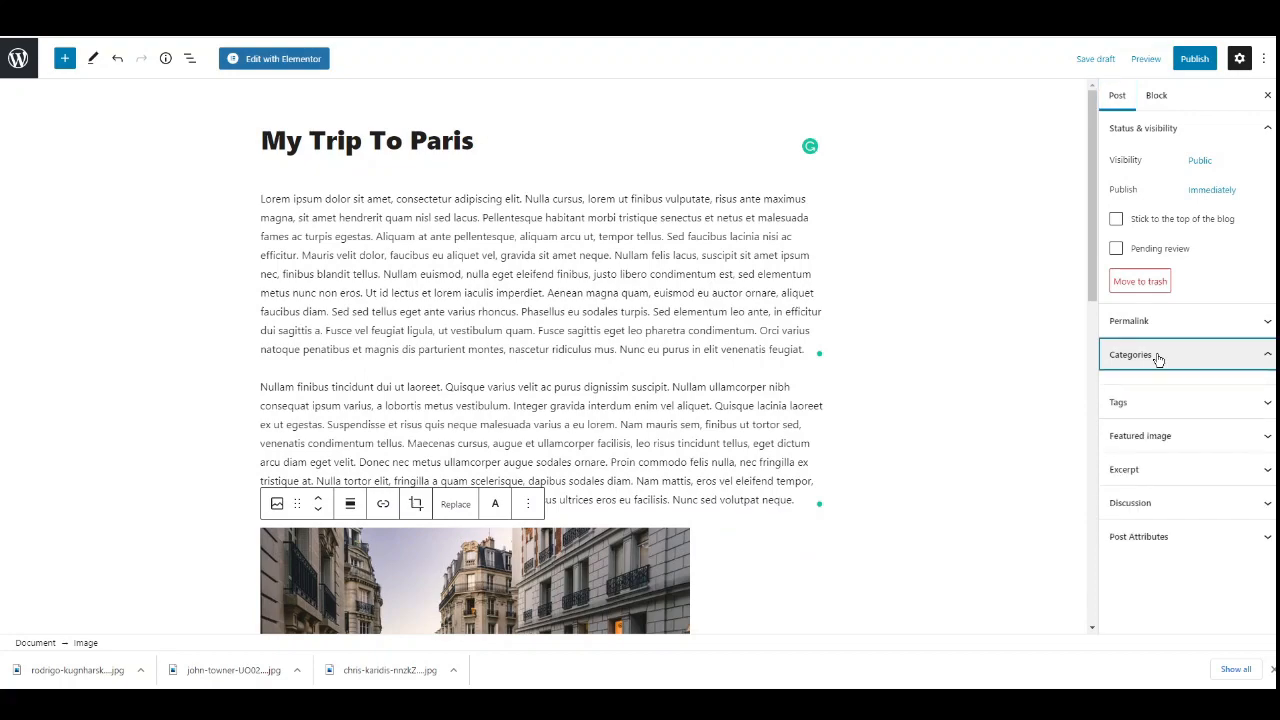
pyautogui.scroll(-1, 1135, 443)
pyautogui.scroll(1, 1135, 443)
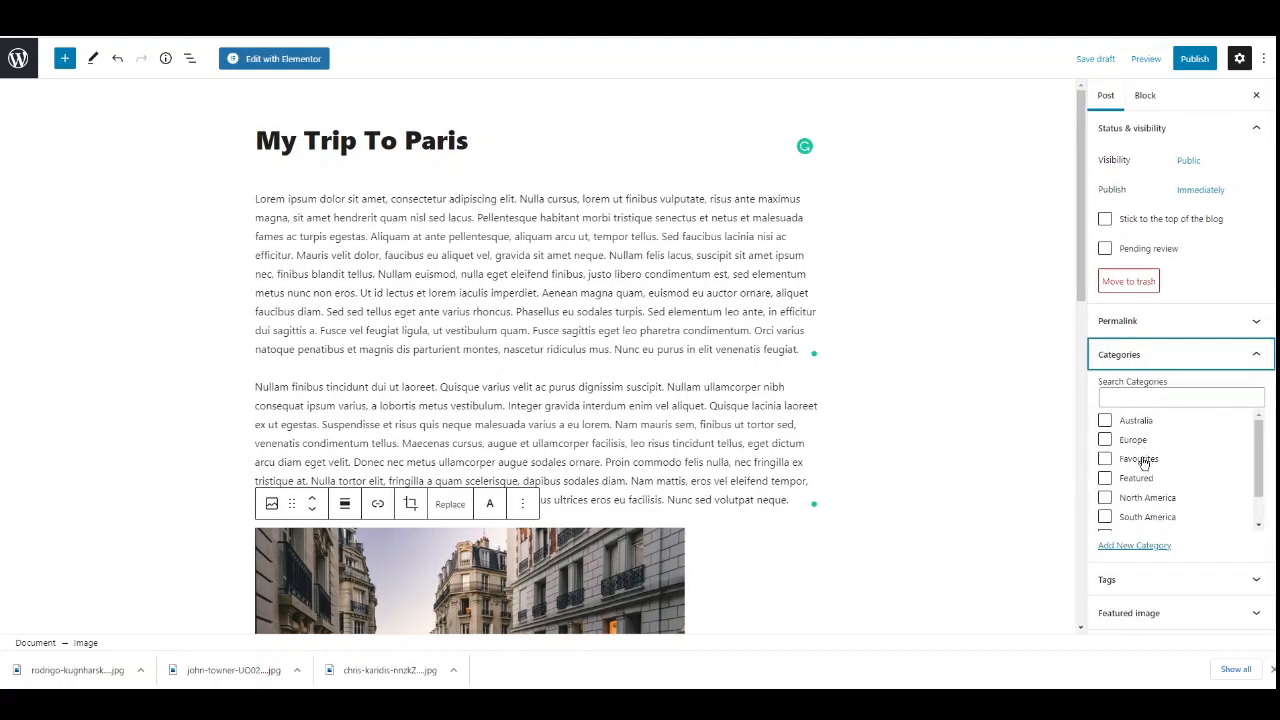
pyautogui.click(1105, 440)
pyautogui.scroll(-1, 1165, 455)
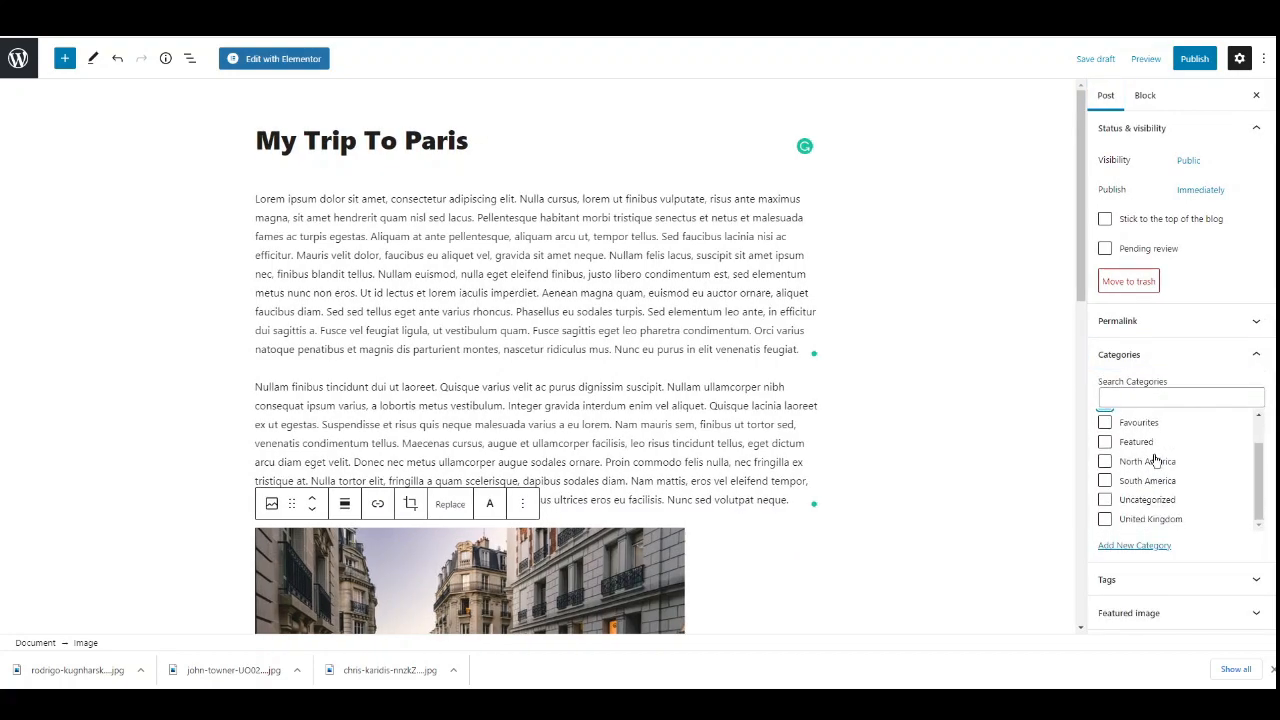
pyautogui.click(1106, 443)
pyautogui.click(1105, 423)
pyautogui.scroll(1, 1160, 470)
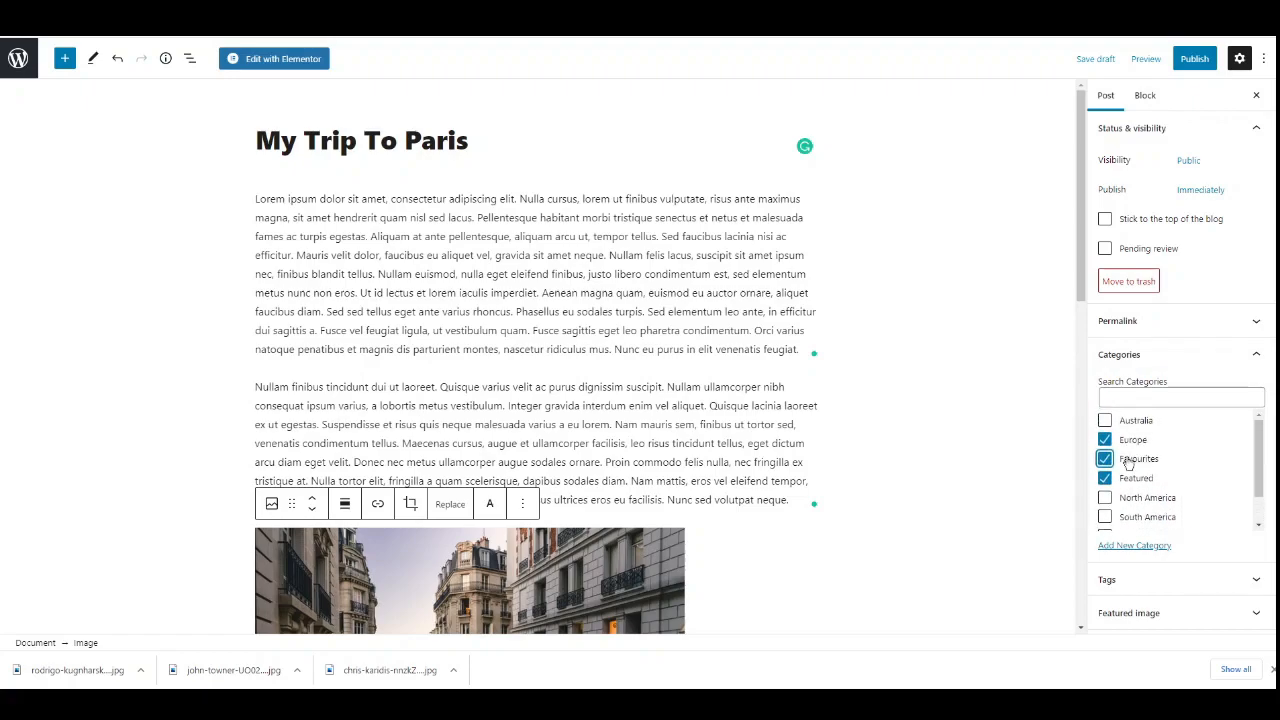
pyautogui.scroll(-1, 1066, 446)
pyautogui.scroll(-1, 1137, 478)
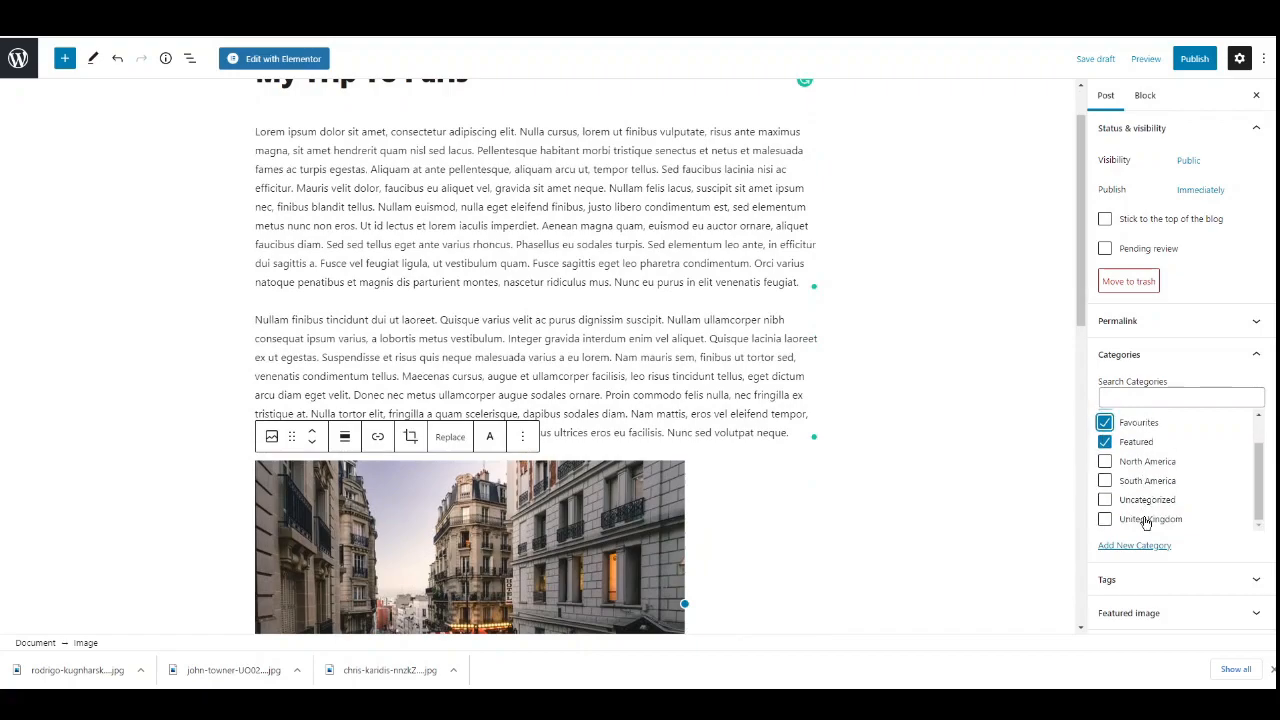
# - Set the Eiffel Tower photo from the media library as the post's featured image
pyautogui.scroll(-1, 1142, 530)
pyautogui.click(1166, 517)
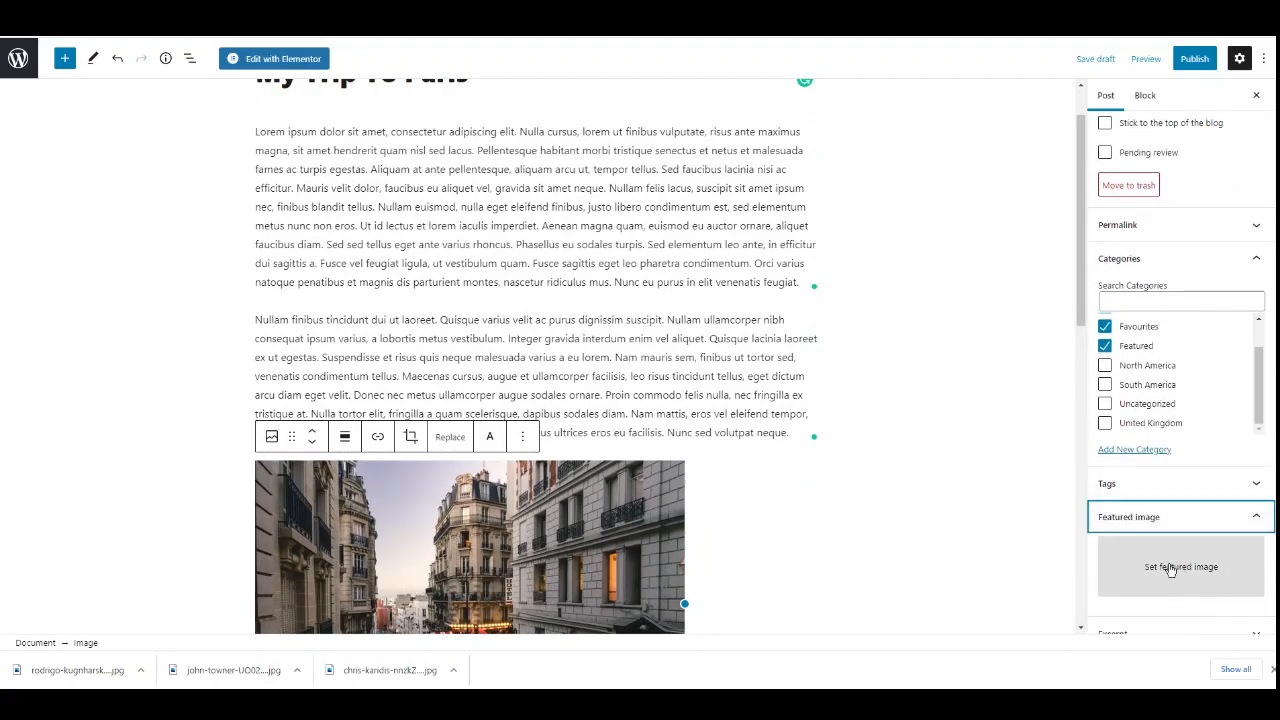
pyautogui.click(1168, 570)
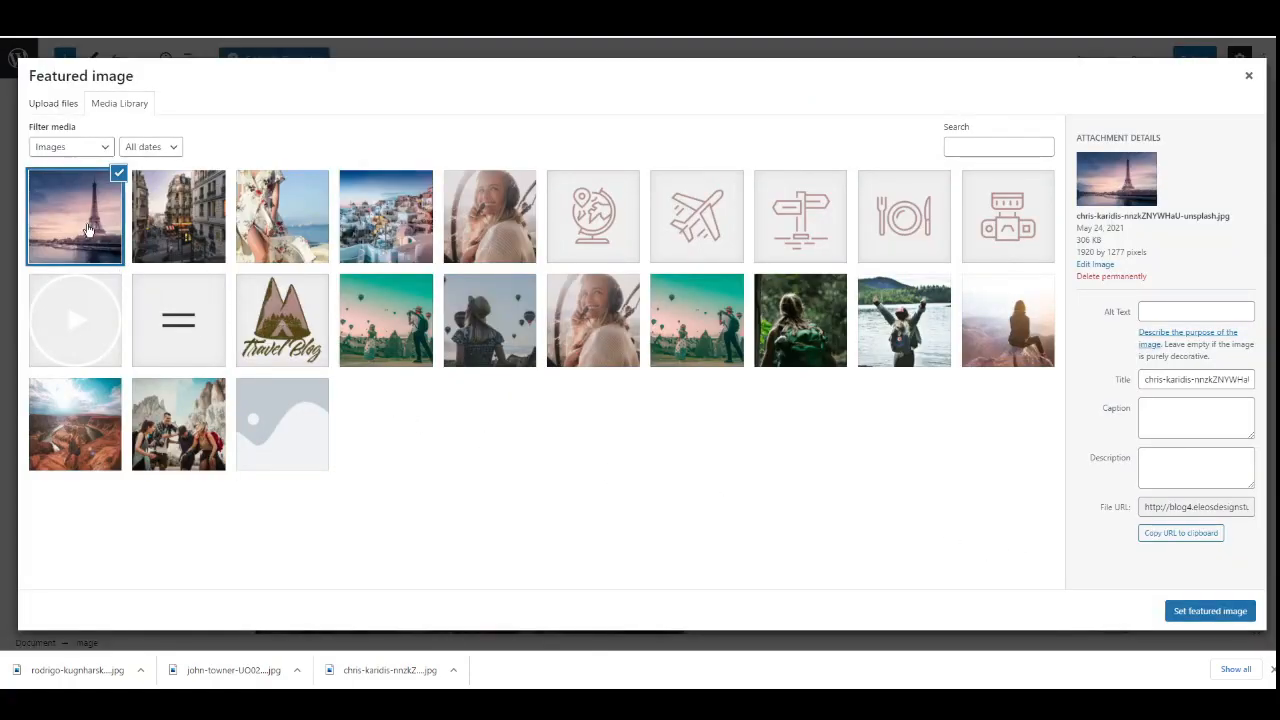
pyautogui.click(1203, 611)
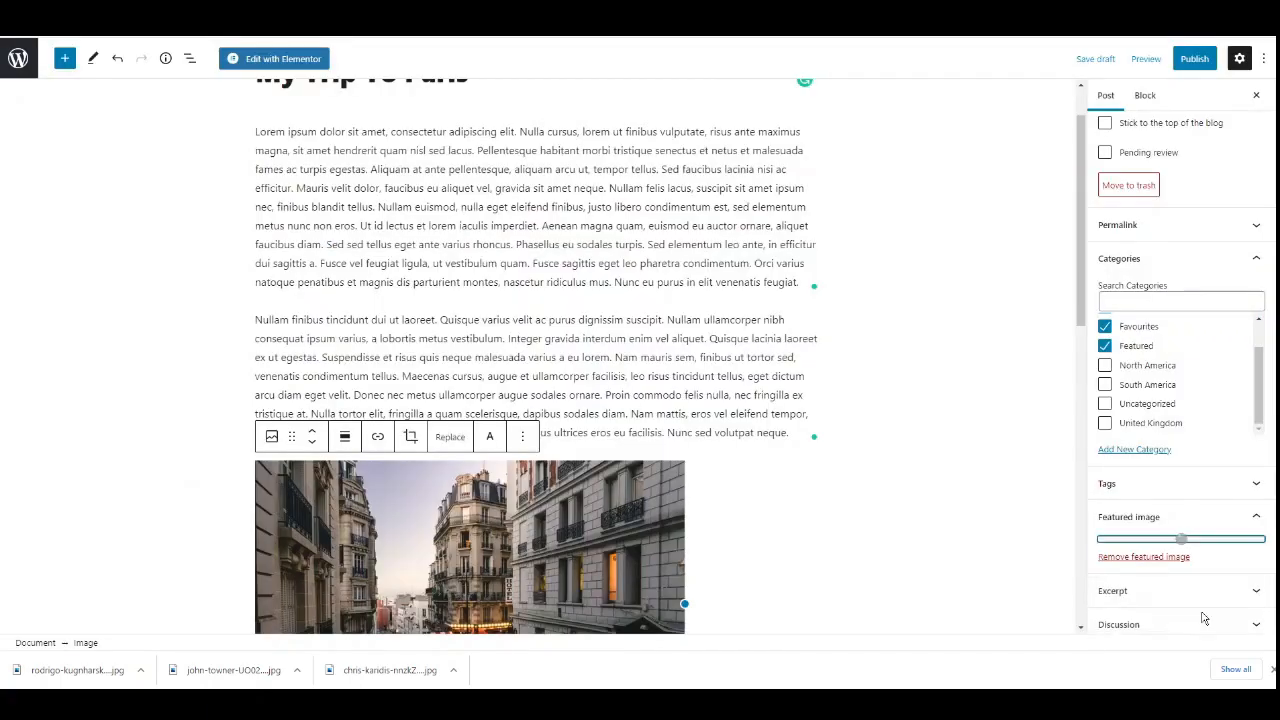
# - Check the remaining post settings and publish the My Trip To Paris post
pyautogui.scroll(-2, 1044, 535)
pyautogui.scroll(-2, 1171, 491)
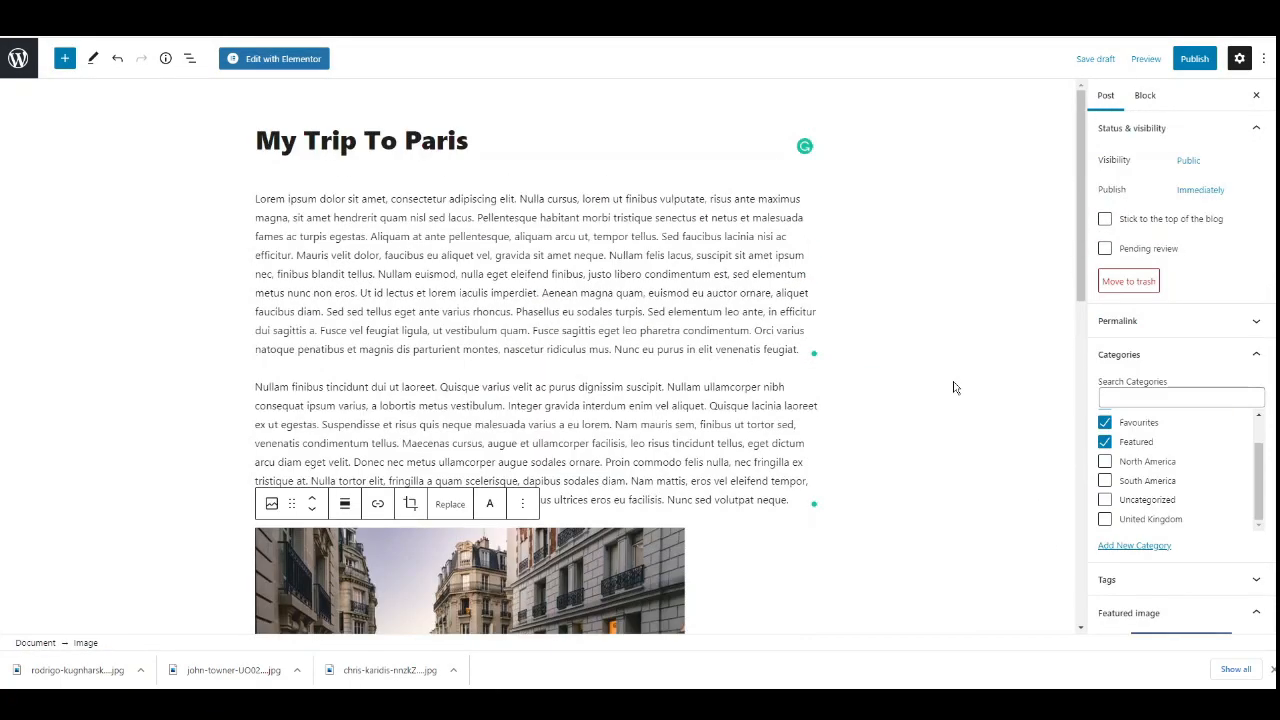
pyautogui.click(1195, 59)
pyautogui.click(1148, 58)
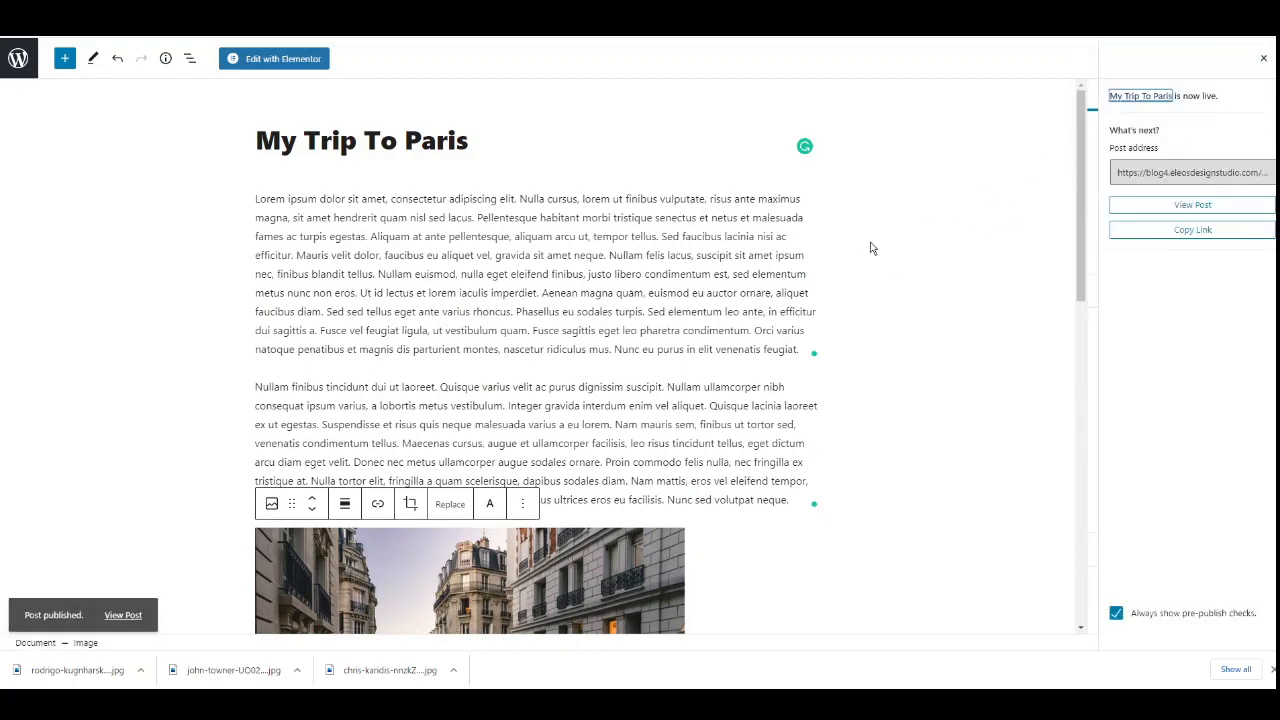
# - Look over the published post's content, return to the list of posts and view My Trip To Paris on the site
pyautogui.scroll(-7, 620, 286)
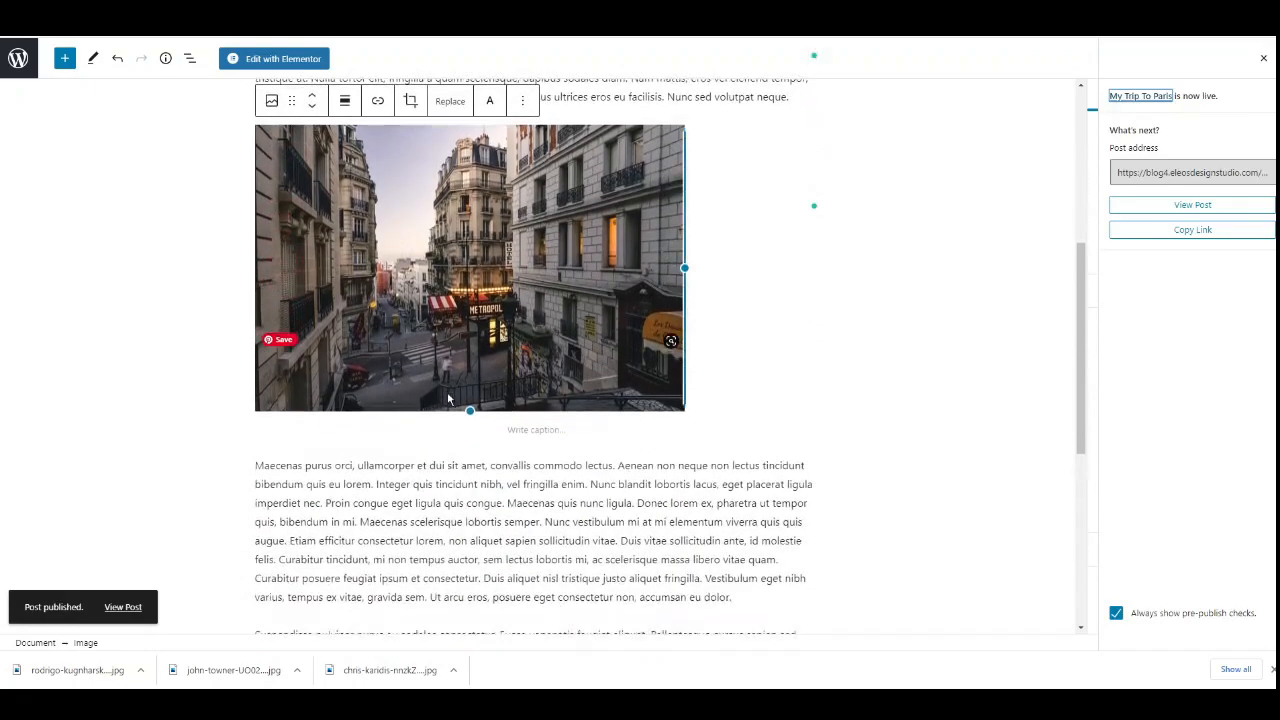
pyautogui.scroll(8, 567, 375)
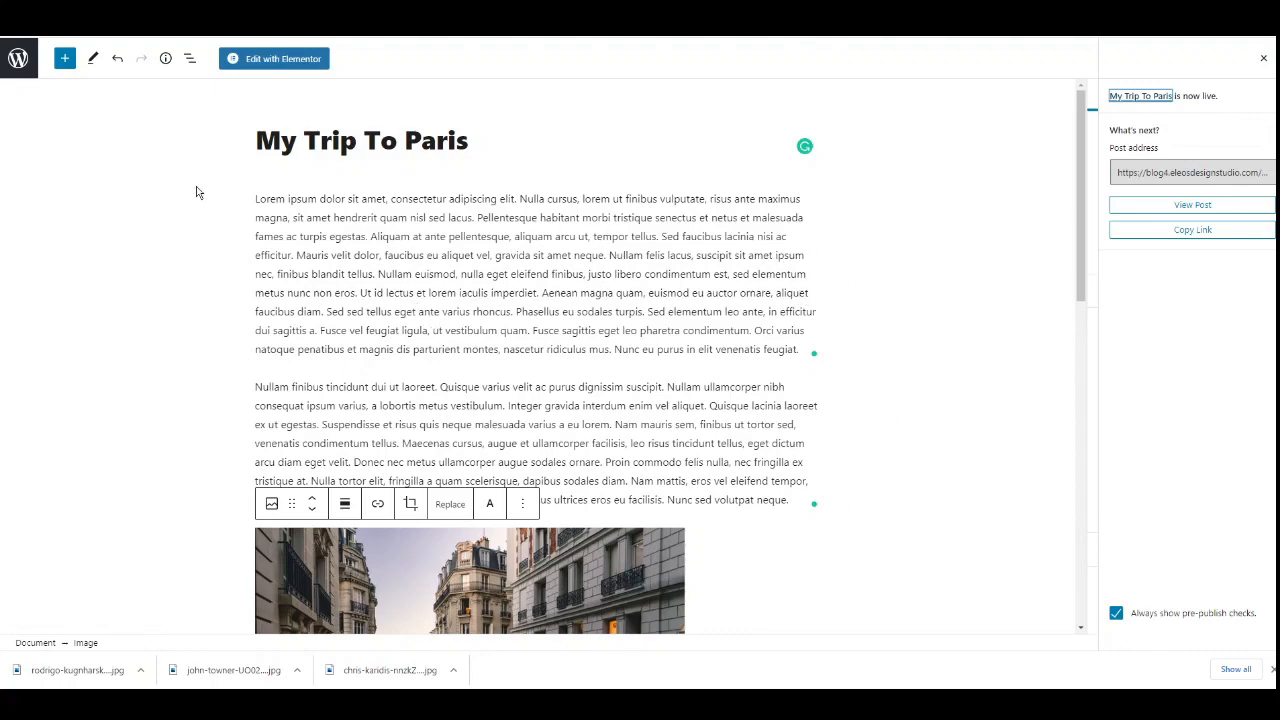
pyautogui.click(20, 68)
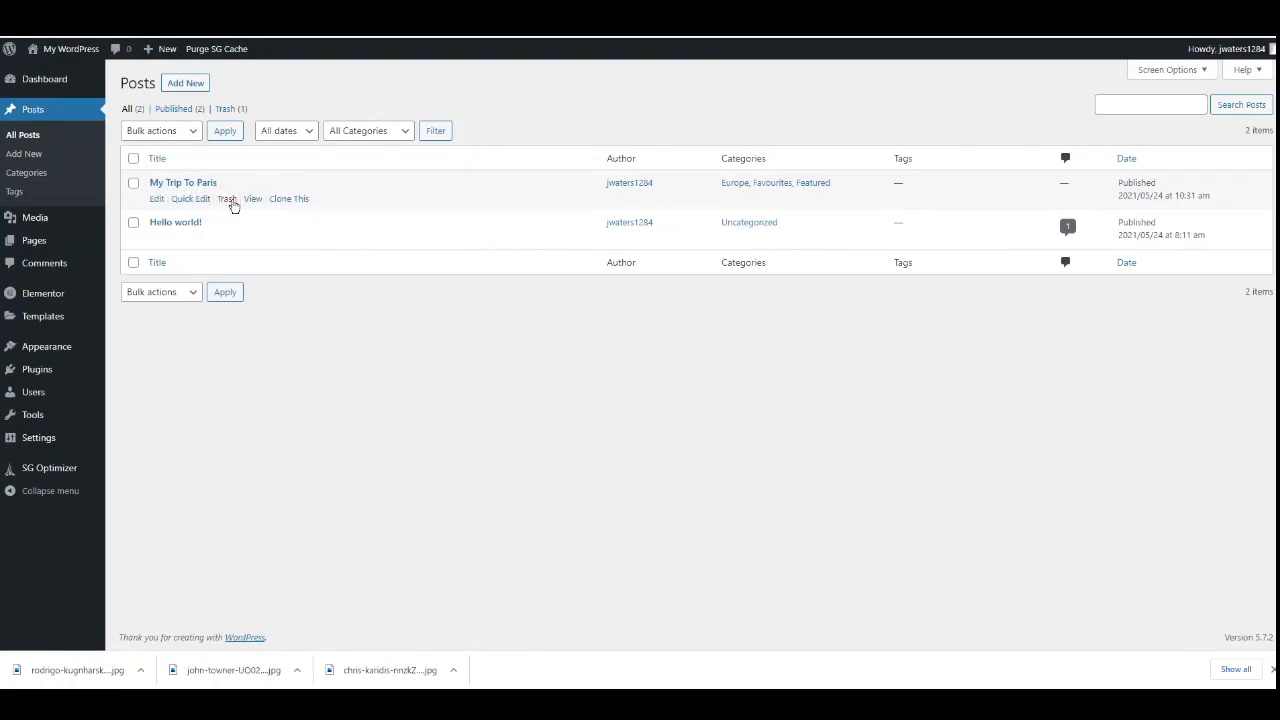
pyautogui.click(253, 199)
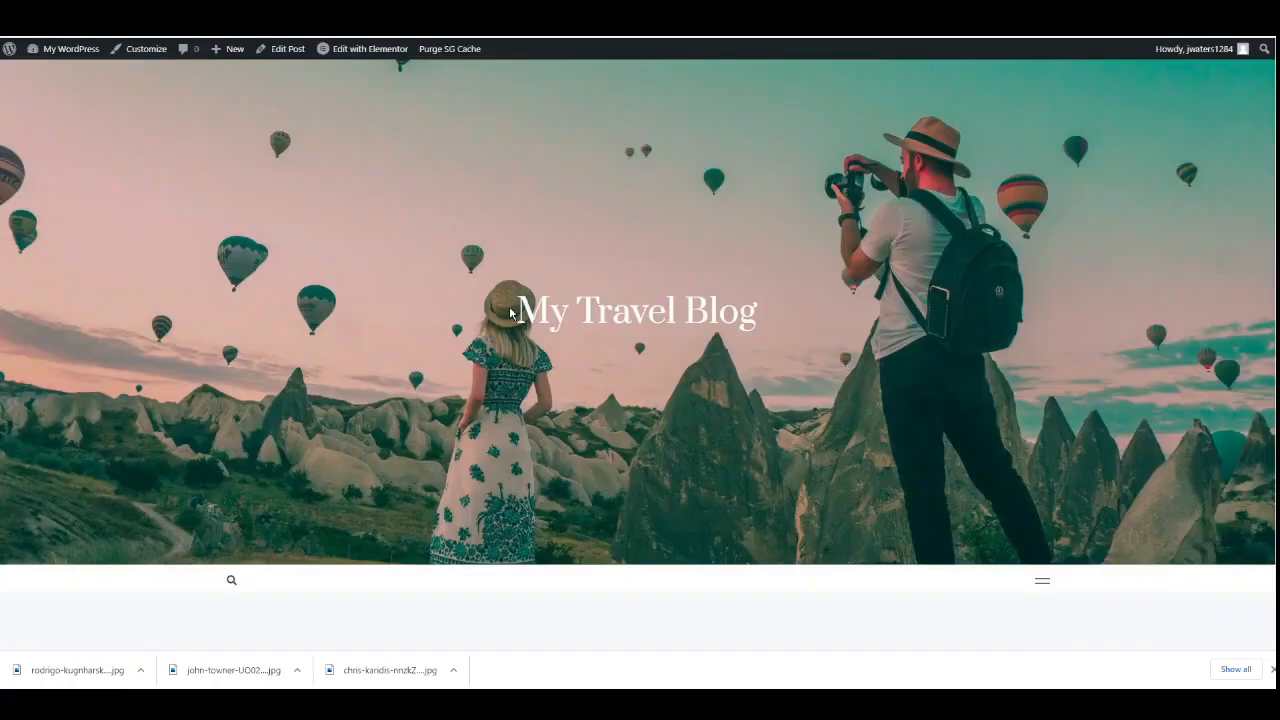
# - Examine the live My Trip To Paris post from its header through the content, related posts, comment form and Instagram section
pyautogui.scroll(-5, 491, 331)
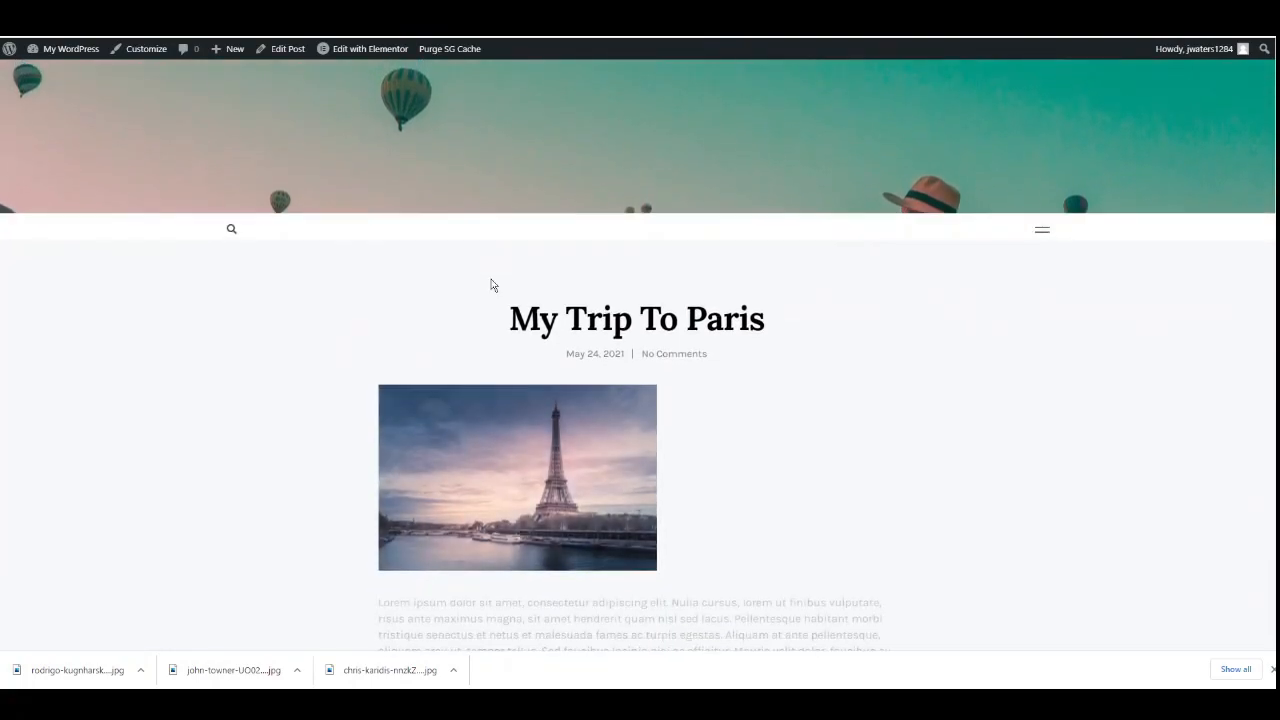
pyautogui.scroll(-5, 491, 285)
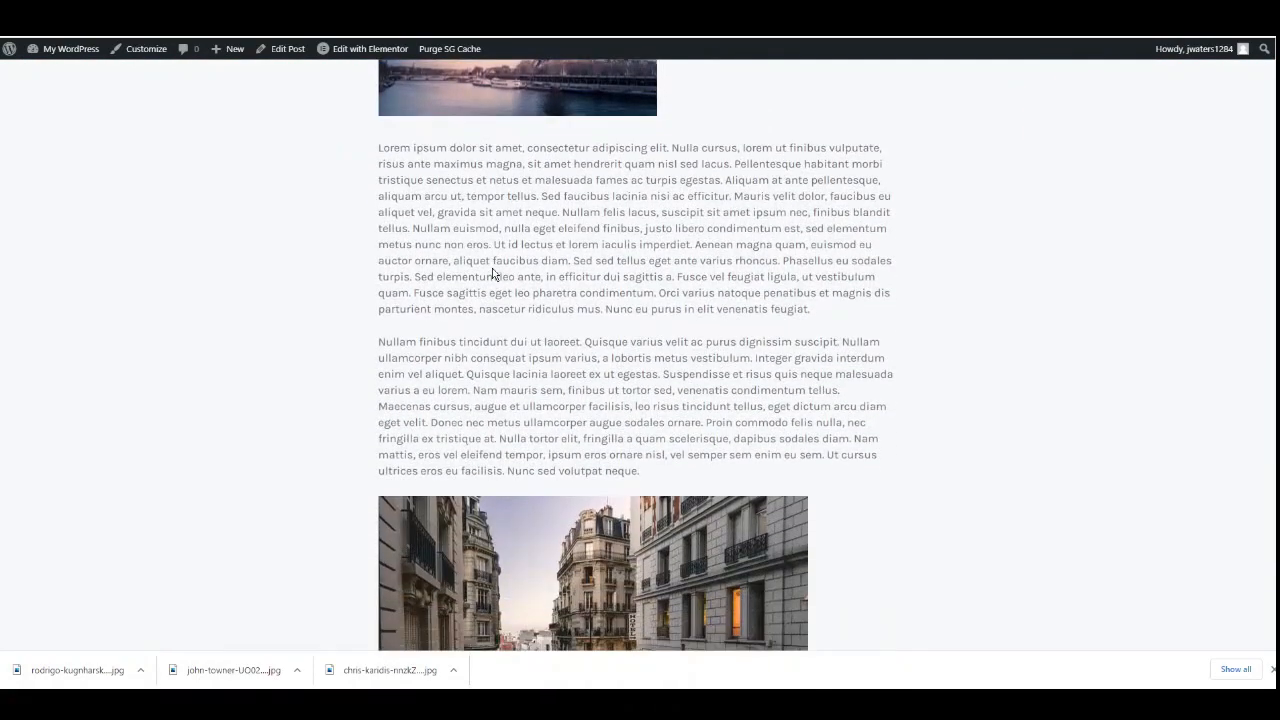
pyautogui.scroll(-8, 493, 274)
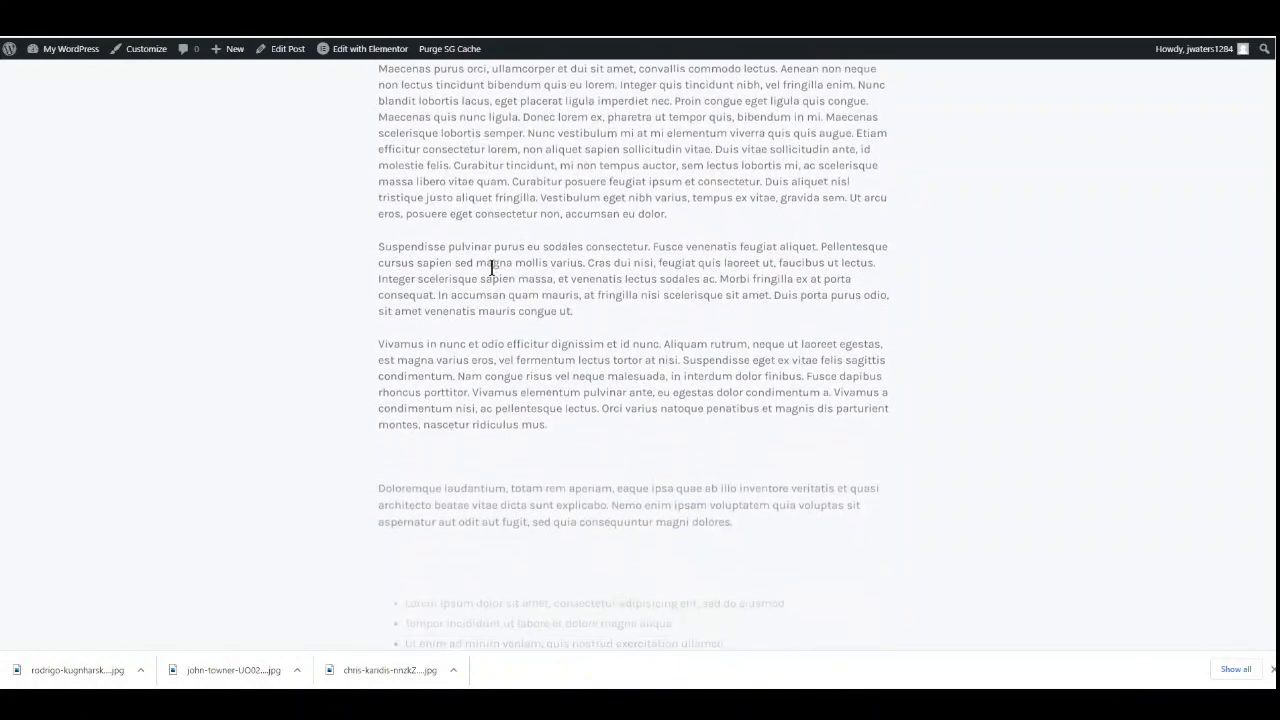
pyautogui.scroll(-4, 491, 268)
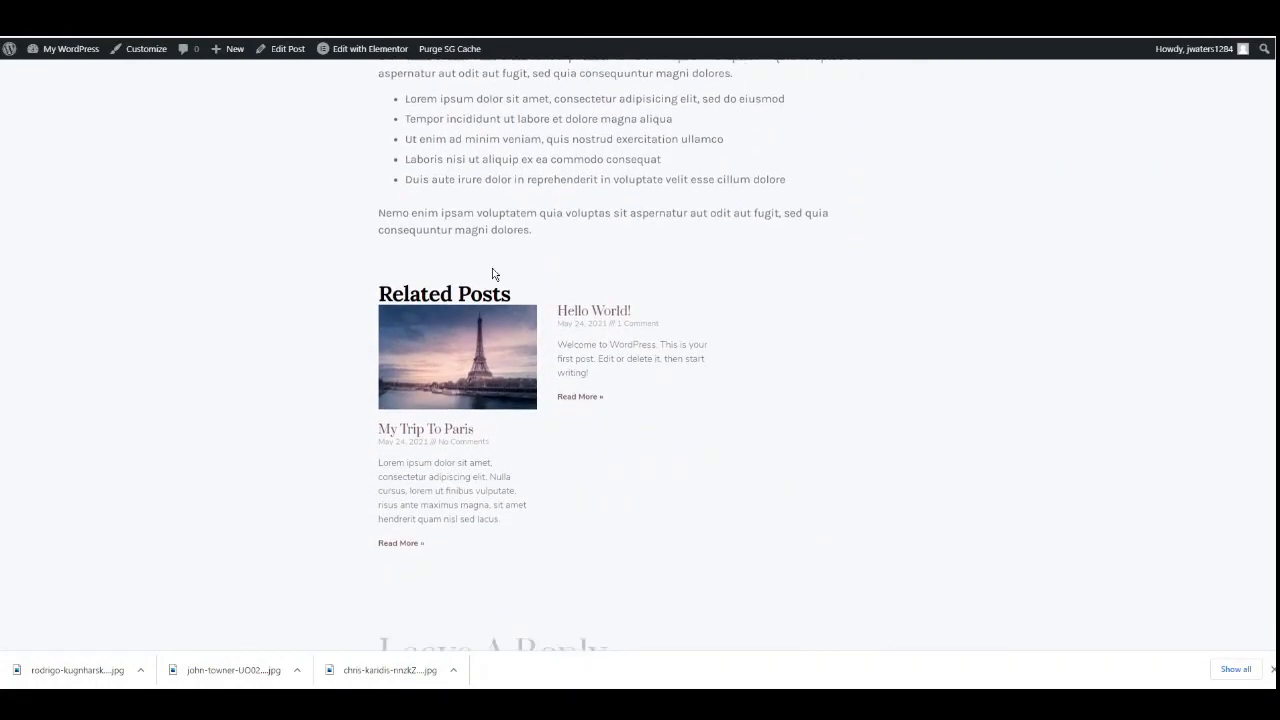
pyautogui.scroll(-1, 492, 272)
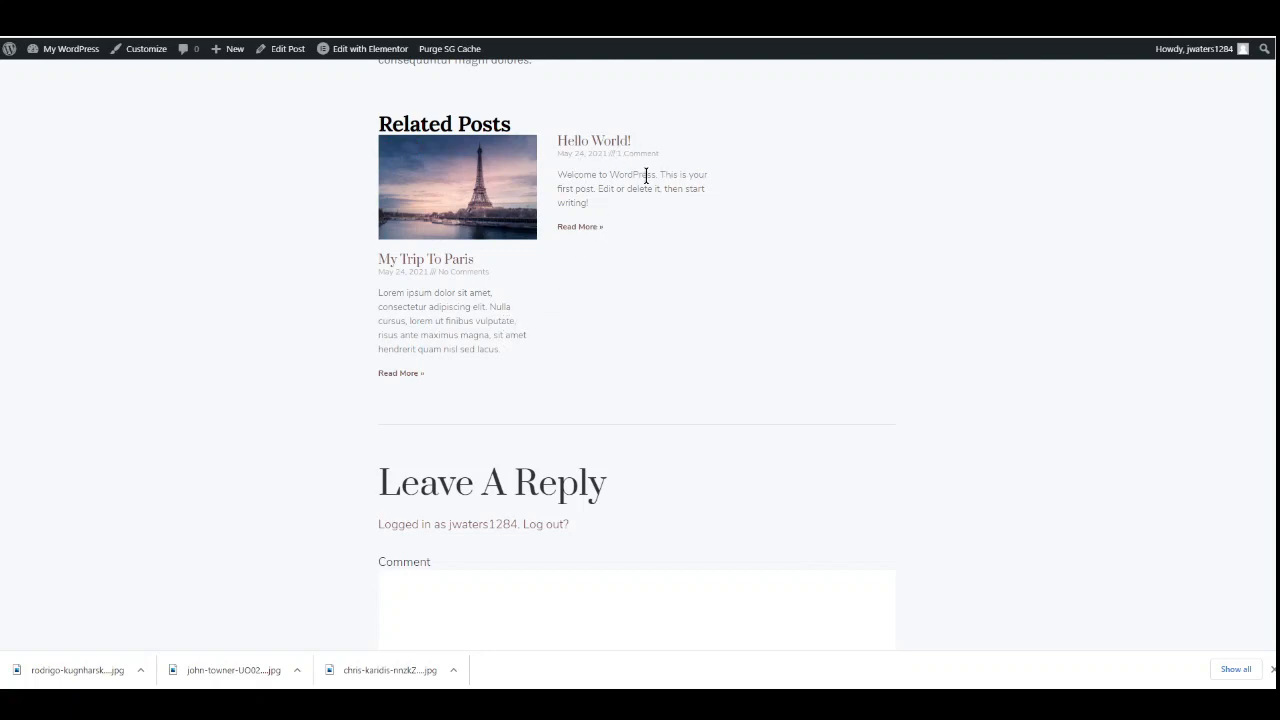
pyautogui.scroll(-3, 486, 286)
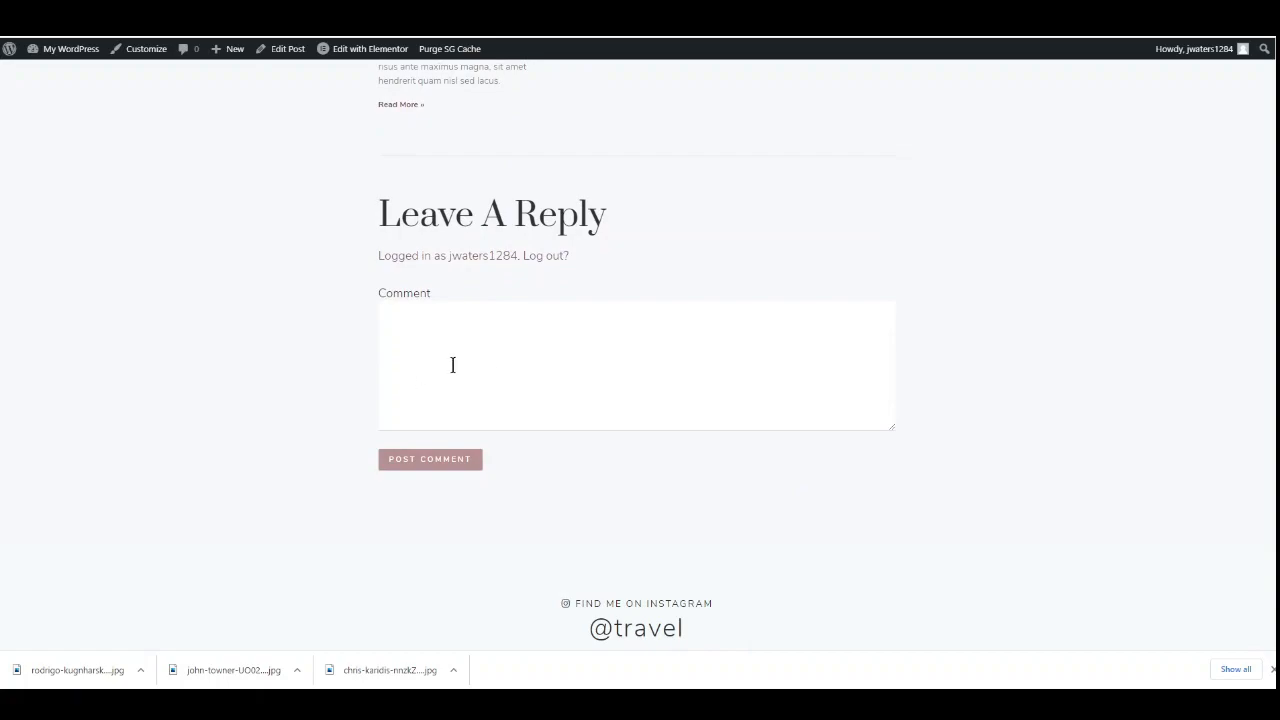
pyautogui.scroll(-3, 444, 421)
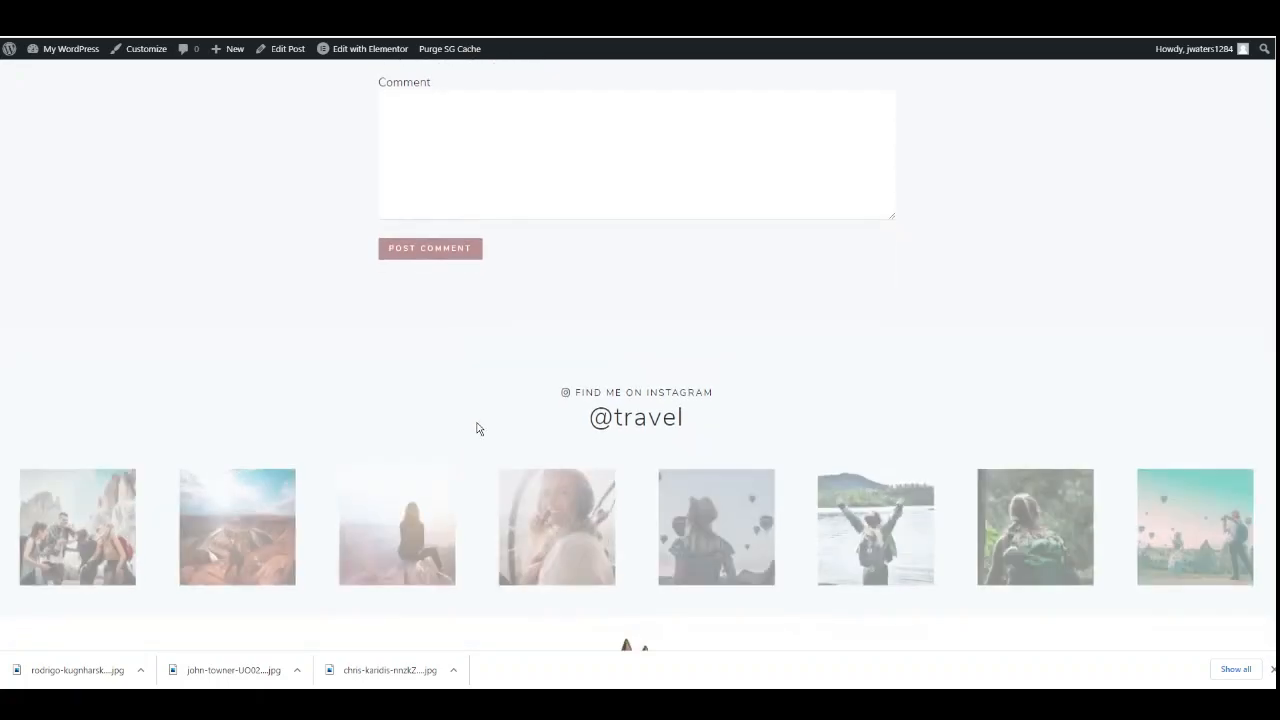
pyautogui.scroll(10, 510, 425)
pyautogui.scroll(10, 504, 403)
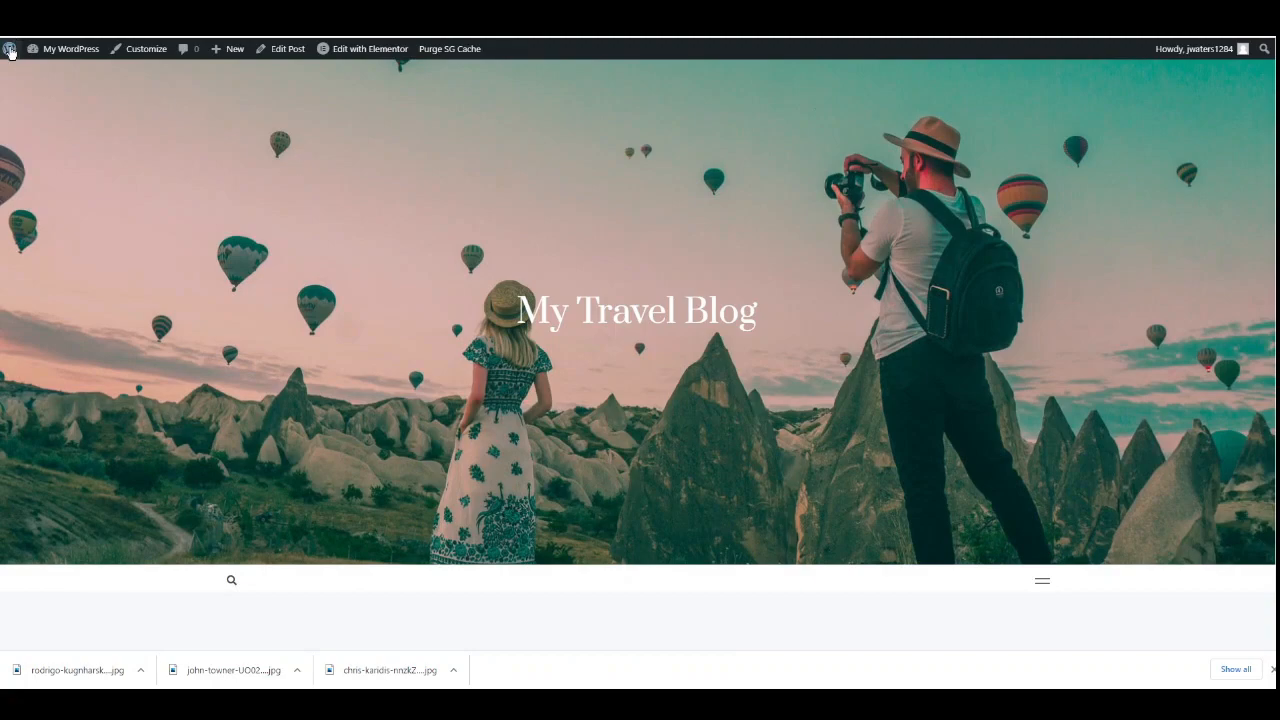
# - Clone the My Trip To Paris post from the list of posts and retitle the duplicate My Trip To Melbourne
pyautogui.moveTo(66, 56)
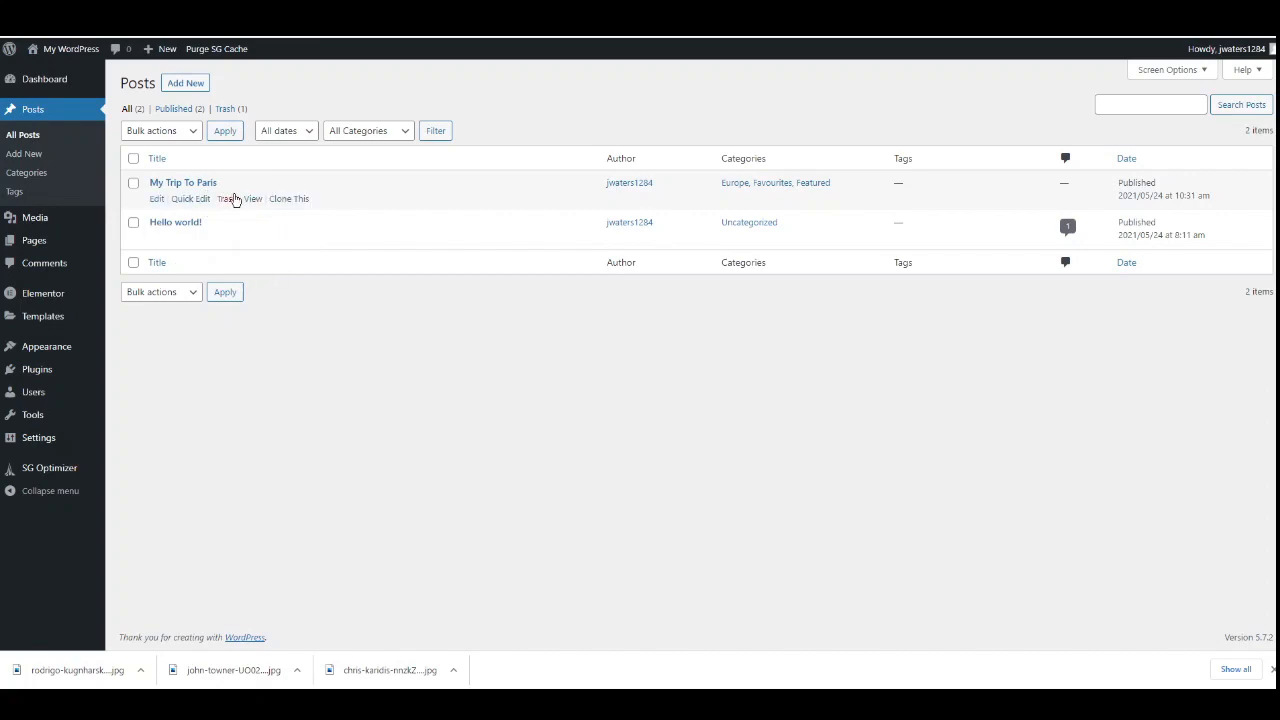
pyautogui.click(290, 200)
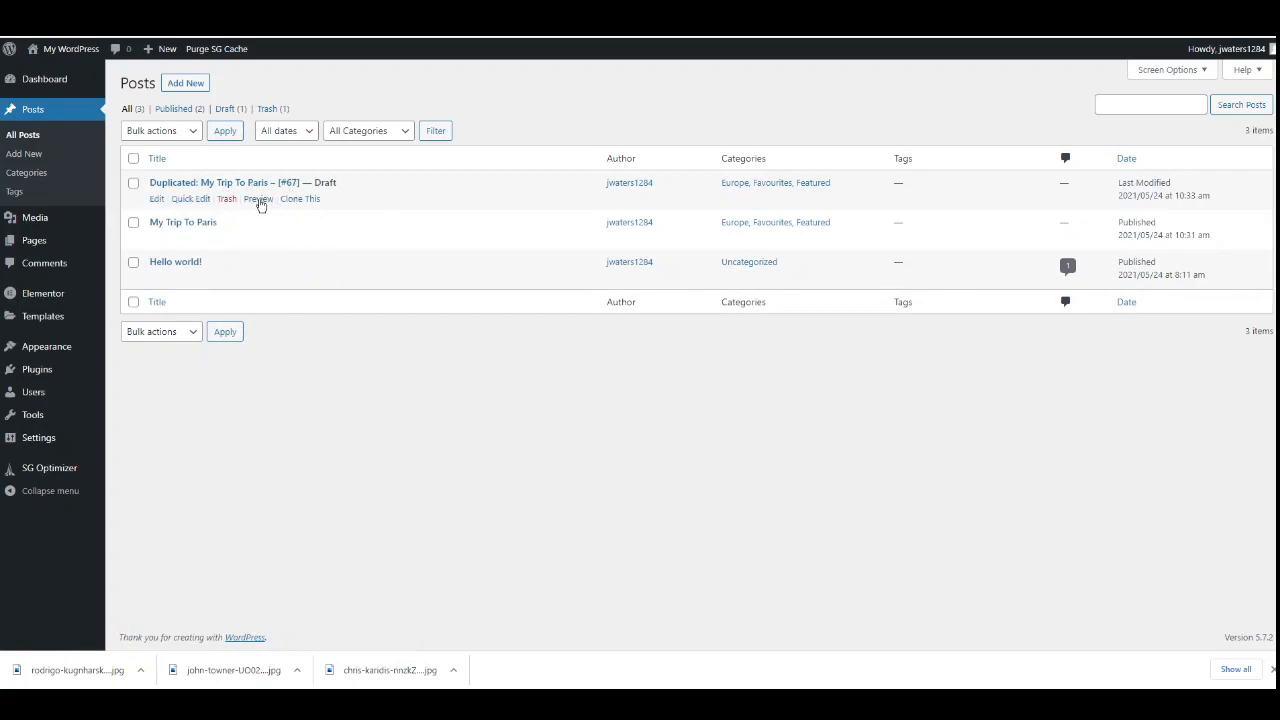
pyautogui.click(185, 199)
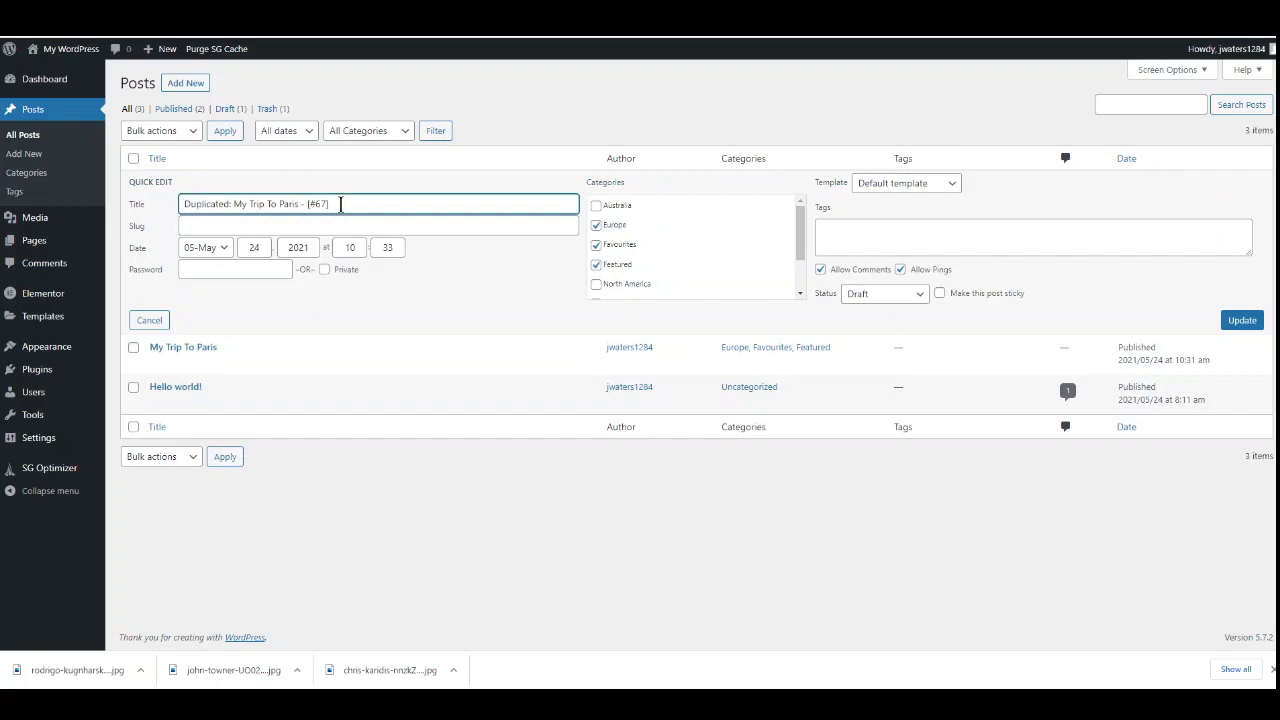
pyautogui.moveTo(340, 204); pyautogui.dragTo(150, 208)
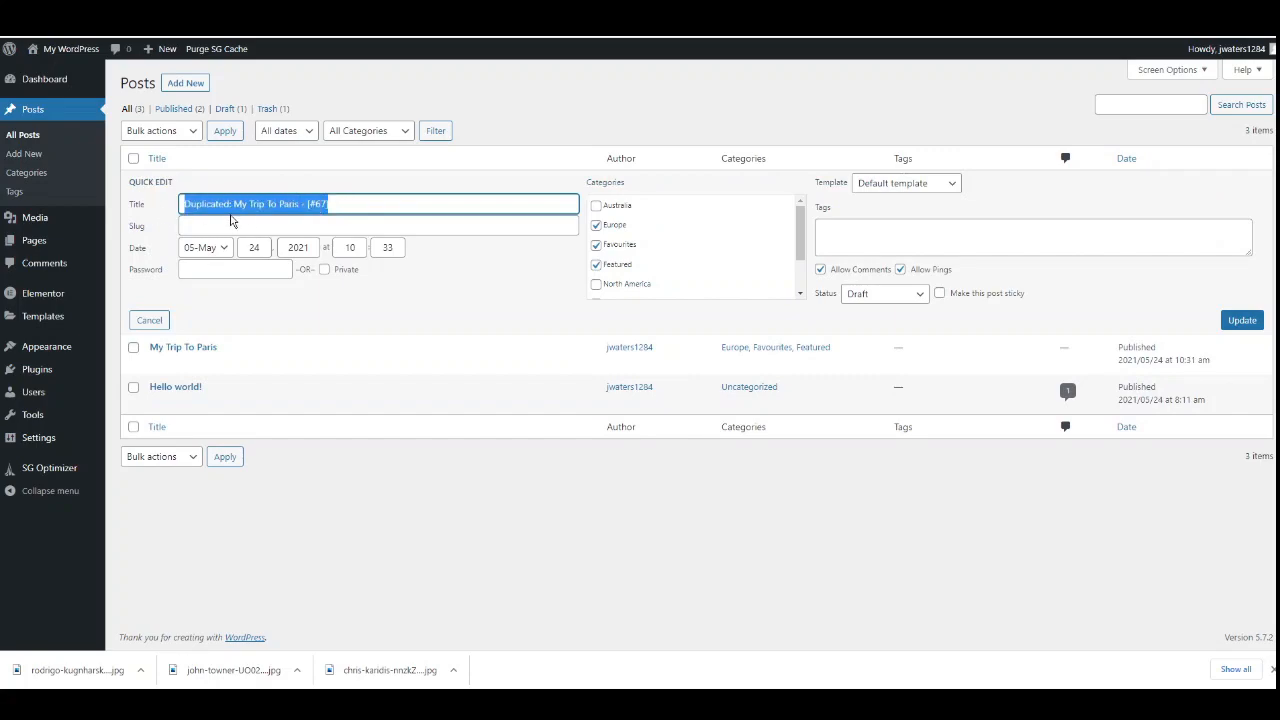
pyautogui.write('My Trip To Melbourne')
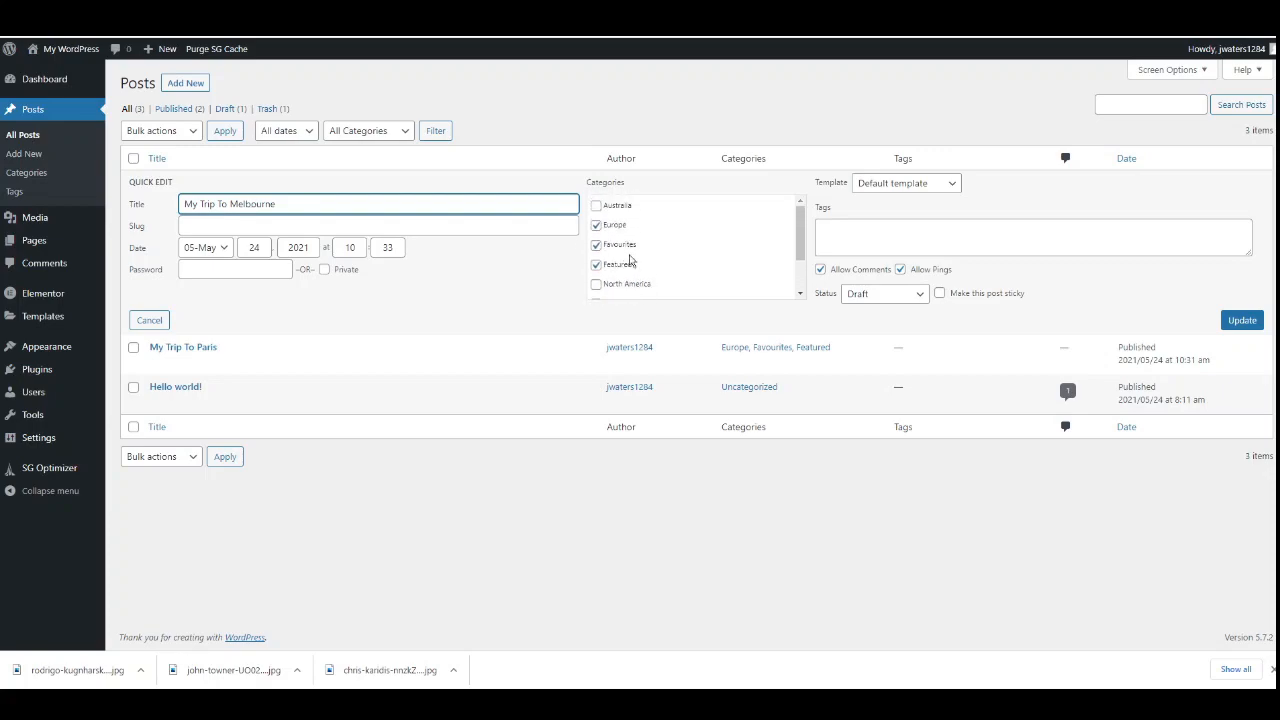
# - Remove the Europe and Featured categories from the Melbourne post, assign Australia and save the quick edit
pyautogui.click(596, 230)
pyautogui.scroll(-1, 634, 240)
pyautogui.scroll(1, 634, 240)
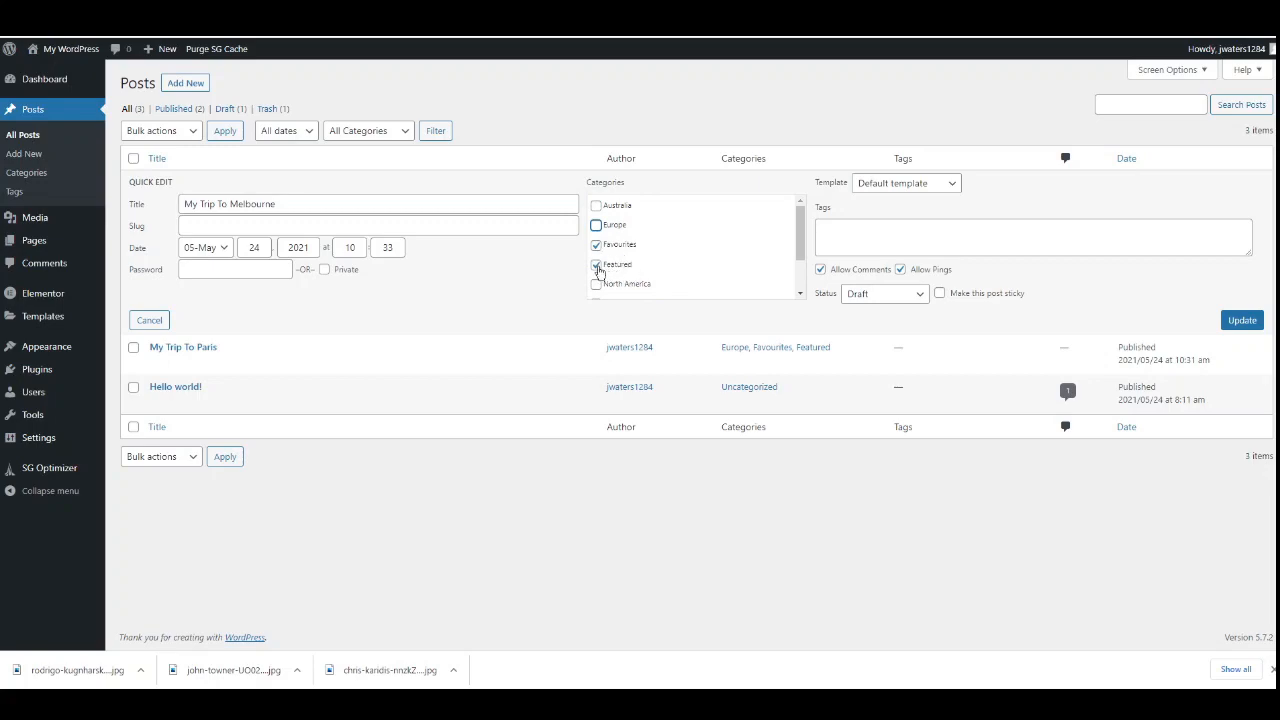
pyautogui.click(597, 266)
pyautogui.scroll(-1, 660, 246)
pyautogui.scroll(1, 660, 246)
pyautogui.click(596, 207)
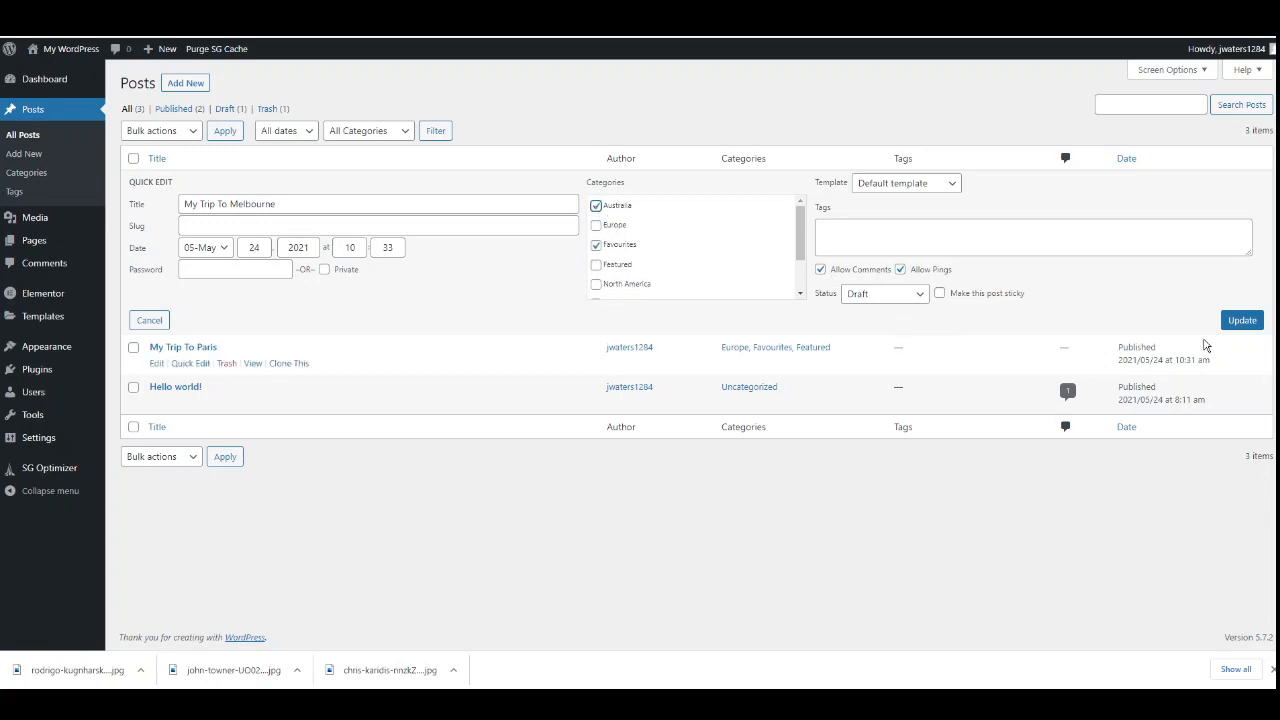
pyautogui.click(1242, 321)
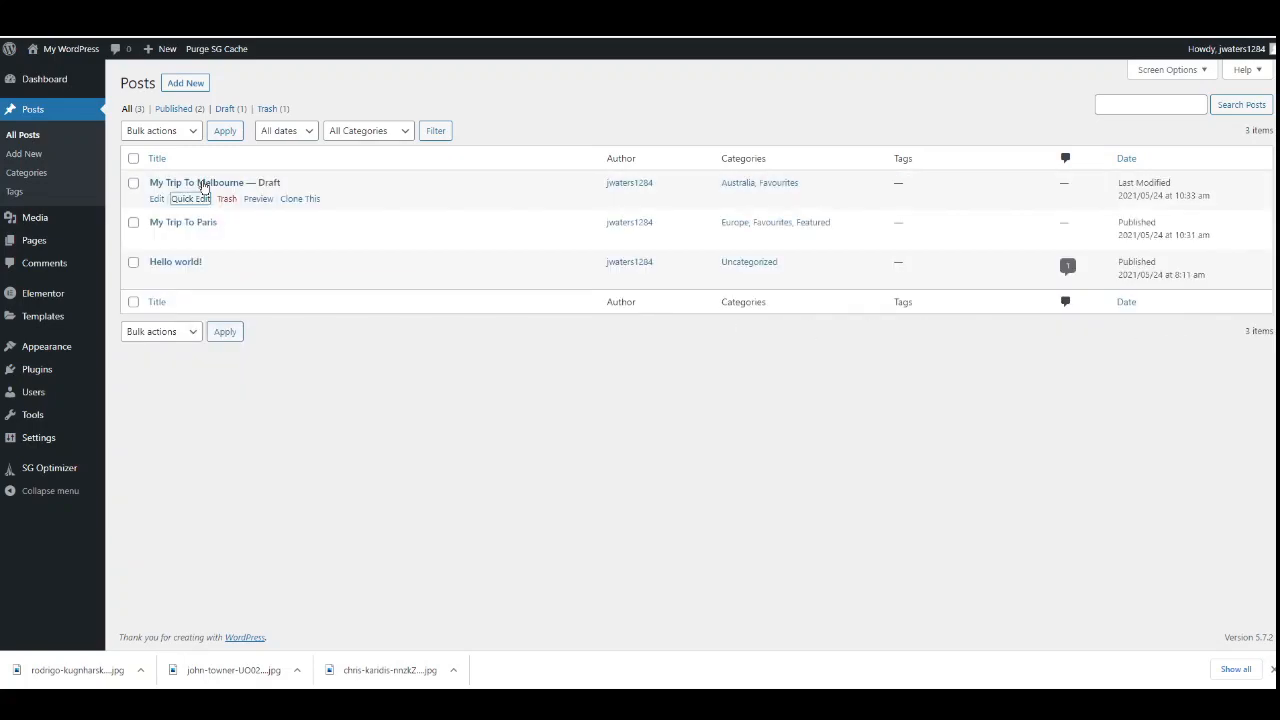
# - Open the My Trip To Melbourne post for editing and examine its street photo, categories and featured image
pyautogui.click(206, 183)
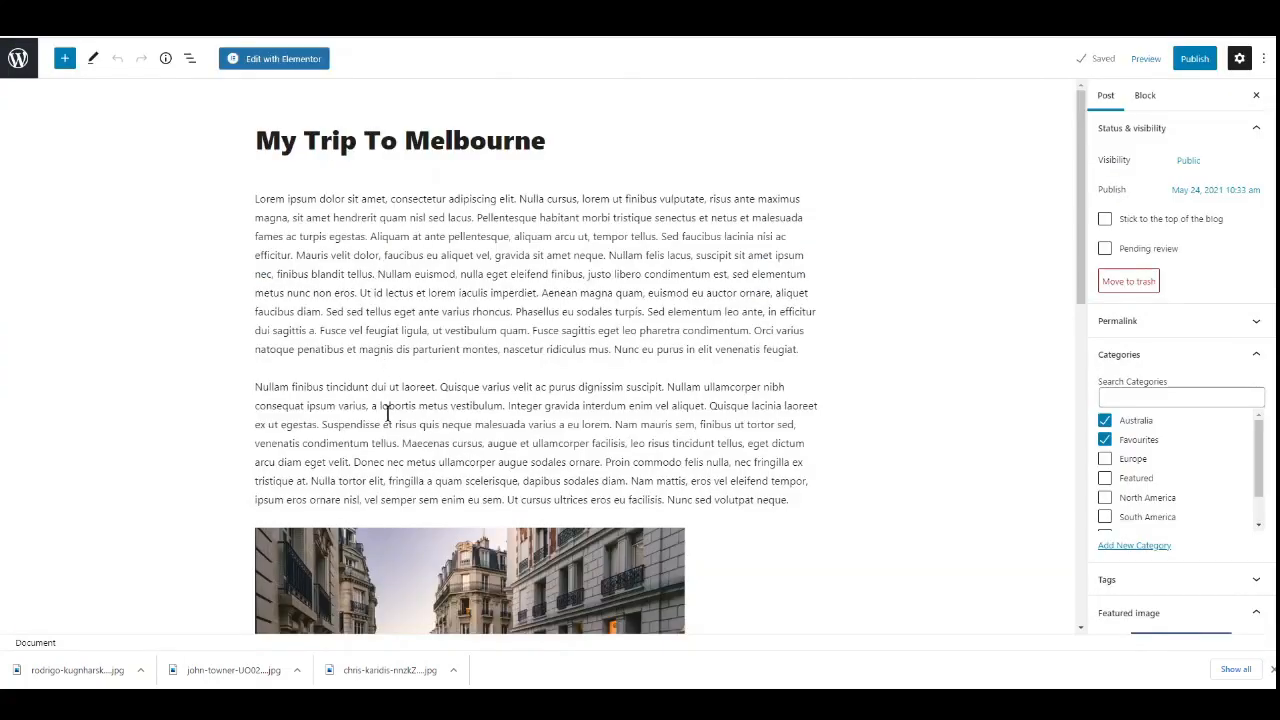
pyautogui.scroll(-3, 388, 413)
pyautogui.click(545, 370)
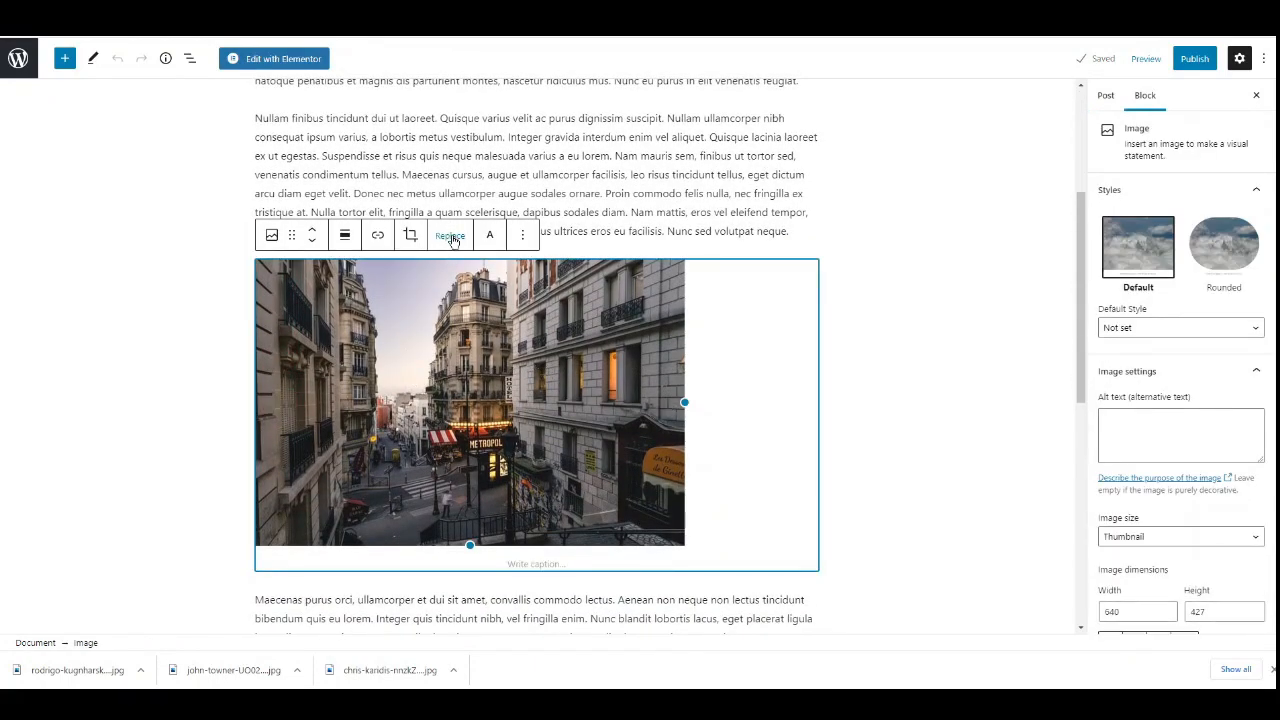
pyautogui.scroll(-2, 1043, 393)
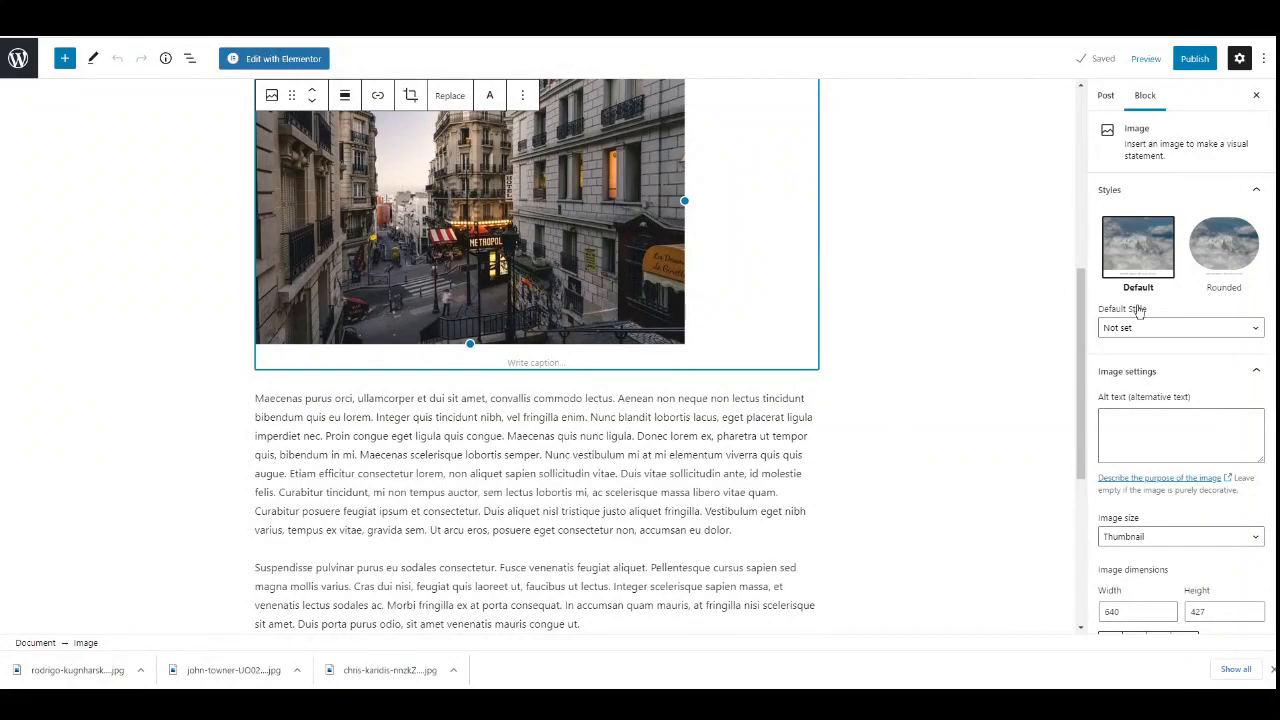
pyautogui.scroll(-1, 1160, 320)
pyautogui.scroll(2, 1160, 300)
pyautogui.click(1105, 95)
pyautogui.scroll(-1, 1176, 300)
pyautogui.scroll(-1, 1180, 345)
pyautogui.scroll(-1, 1137, 370)
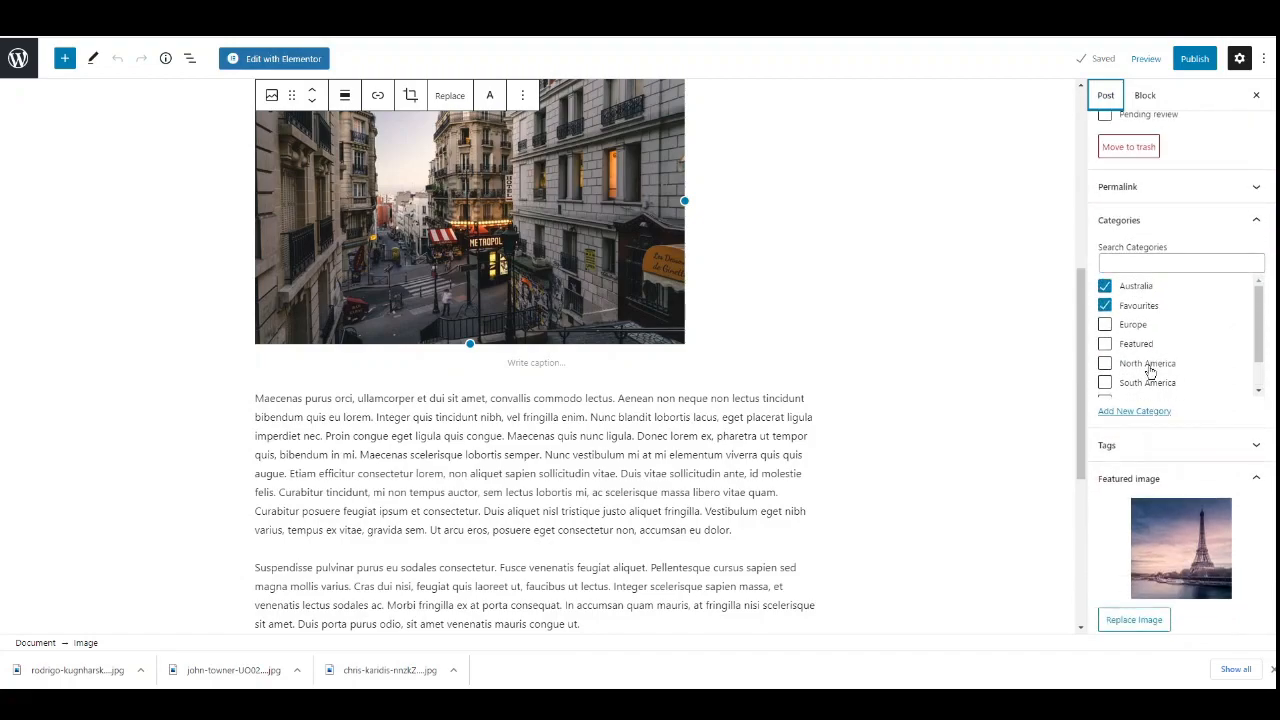
pyautogui.scroll(-1, 1140, 457)
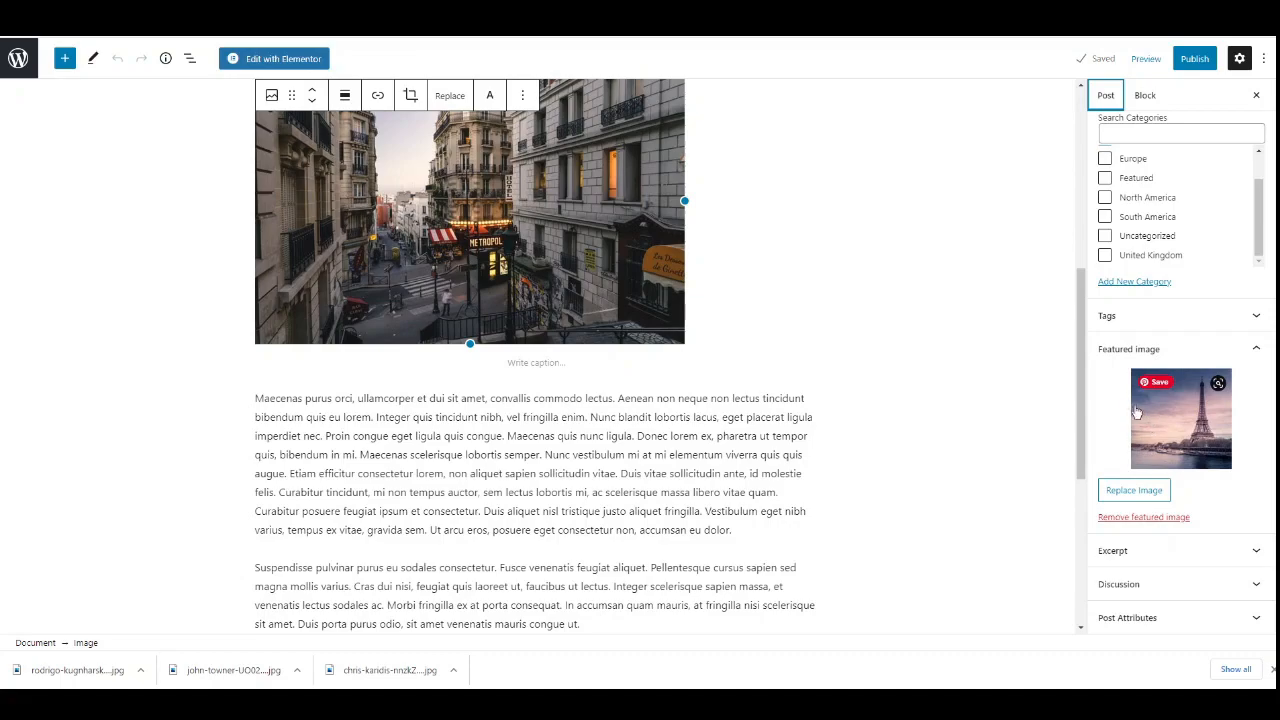
# - Publish the My Trip To Melbourne post and return to the list of posts
pyautogui.click(1195, 58)
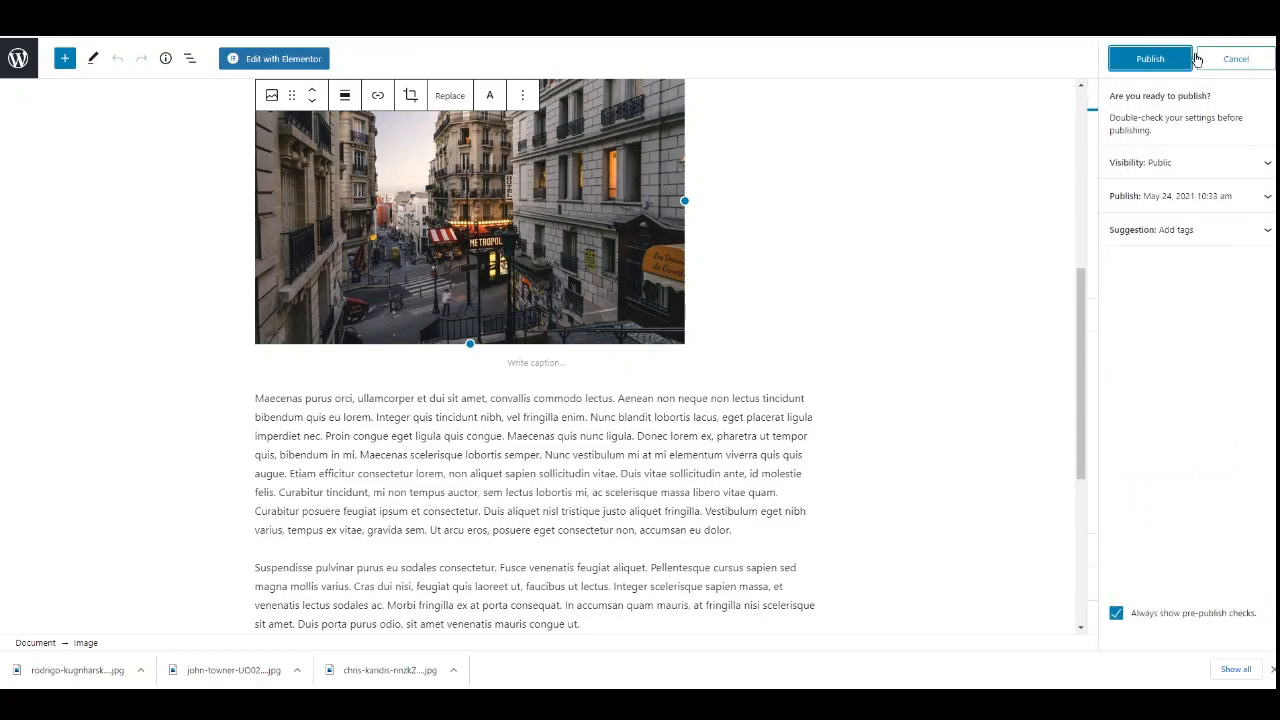
pyautogui.click(1150, 58)
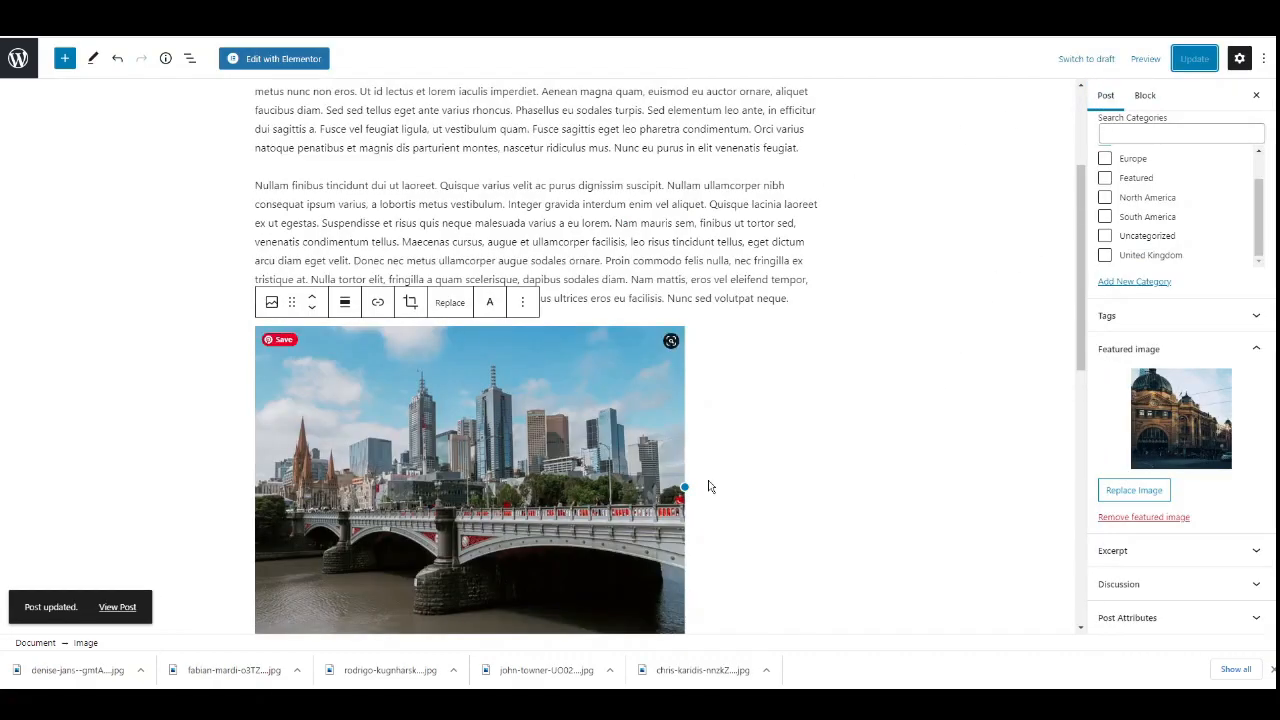
pyautogui.scroll(-1, 737, 380)
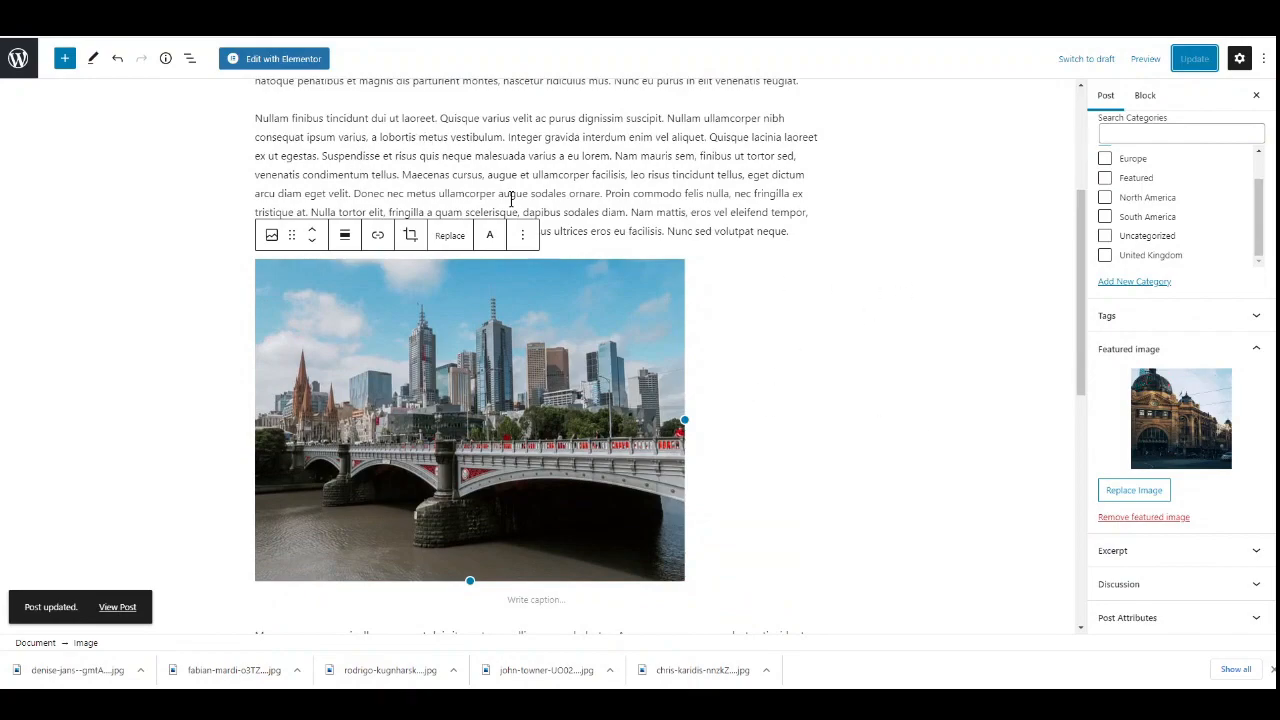
pyautogui.click(18, 60)
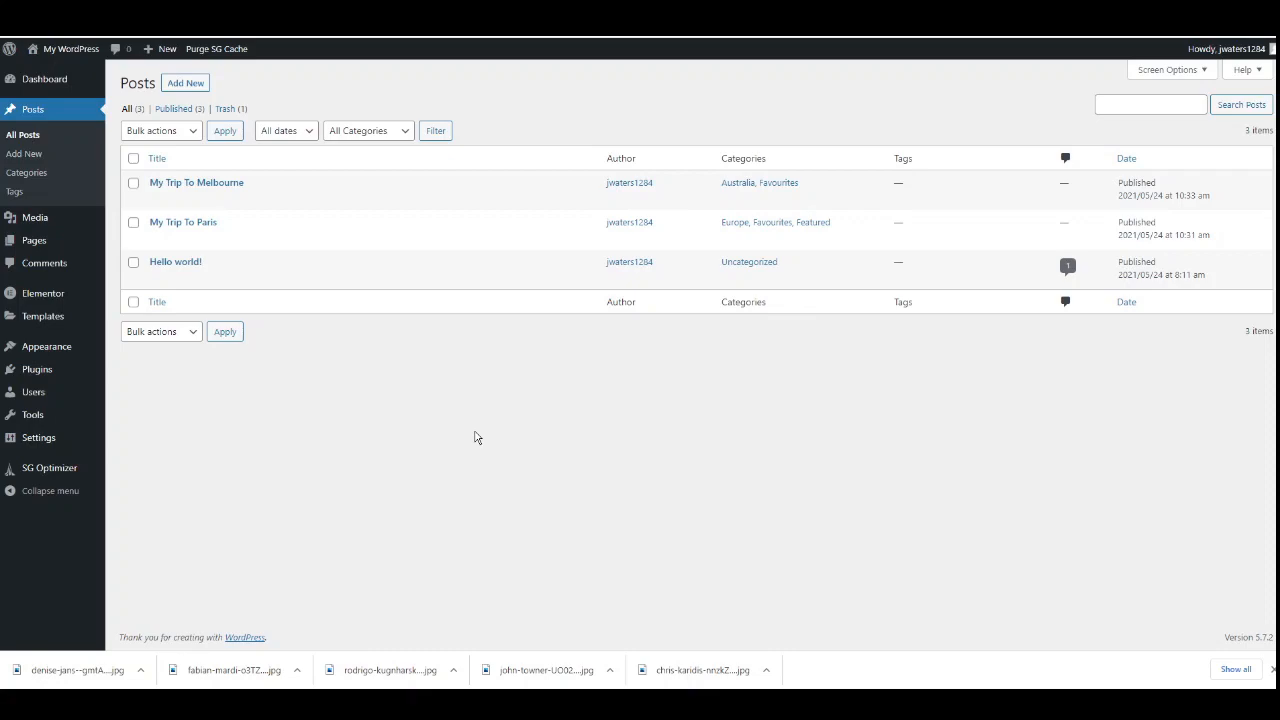
# - Create a new page titled Europe and open it in the Elementor editor
pyautogui.moveTo(49, 248)
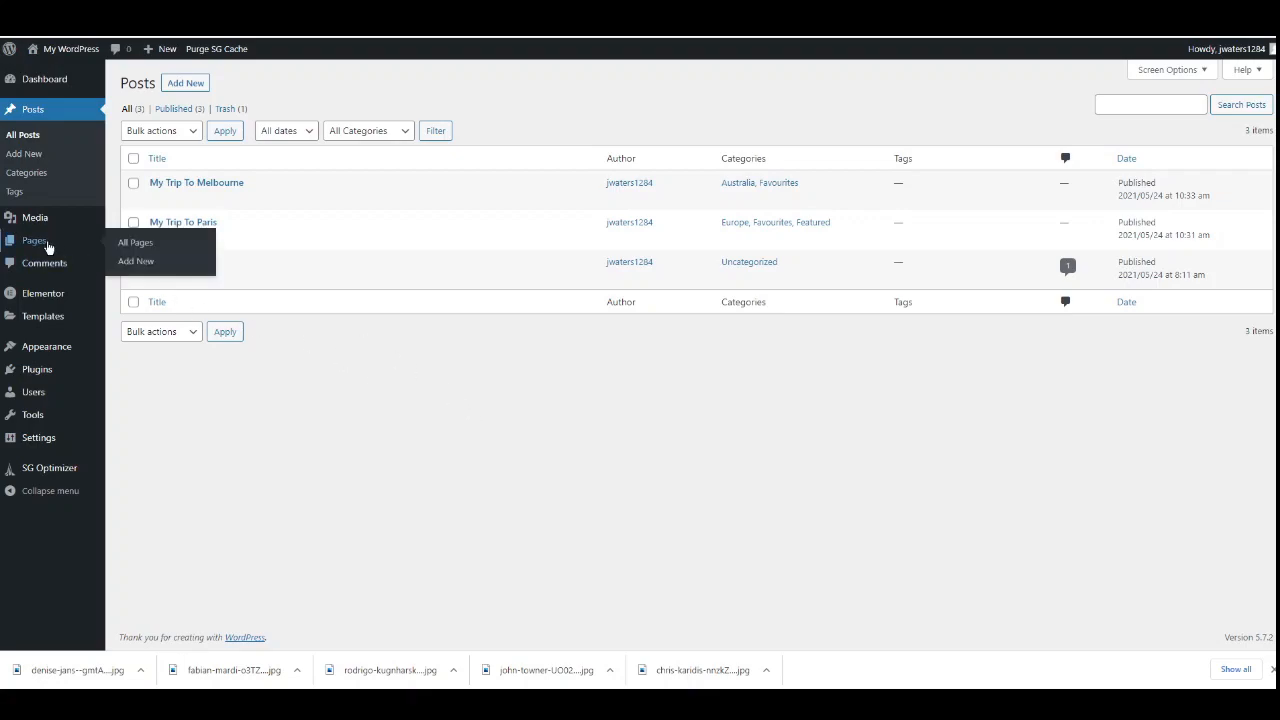
pyautogui.click(146, 263)
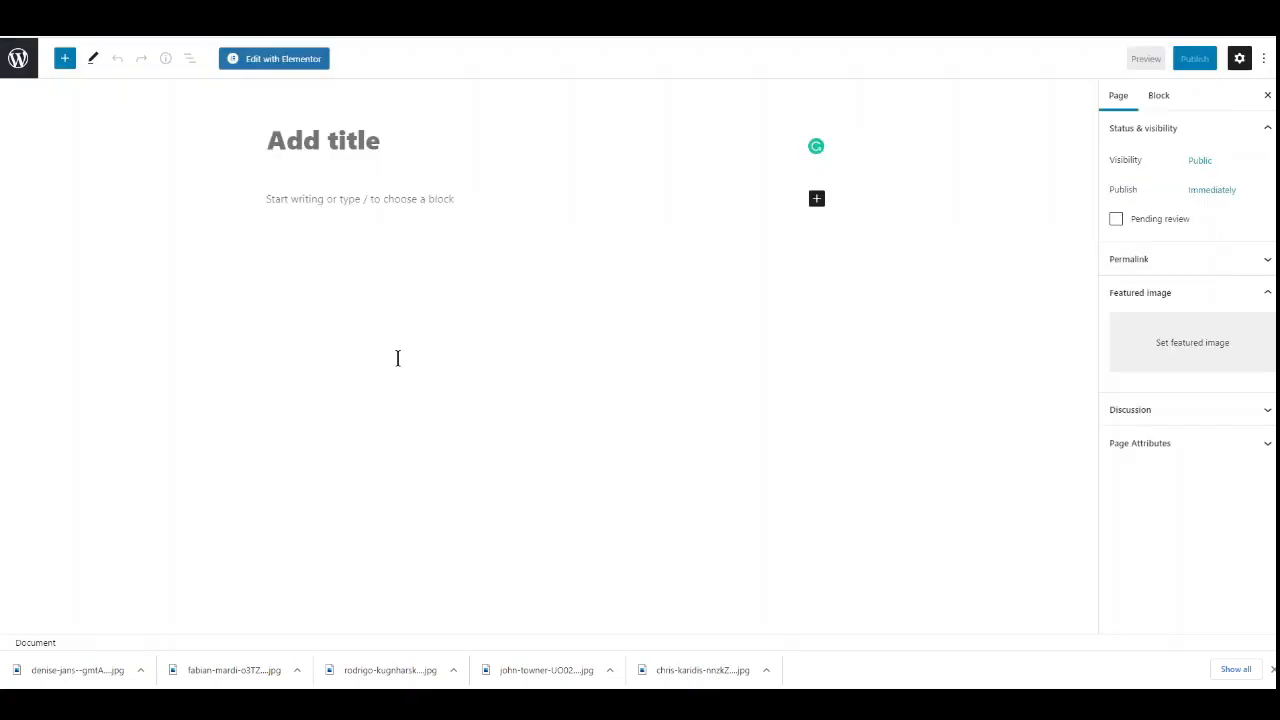
pyautogui.write('Europe')
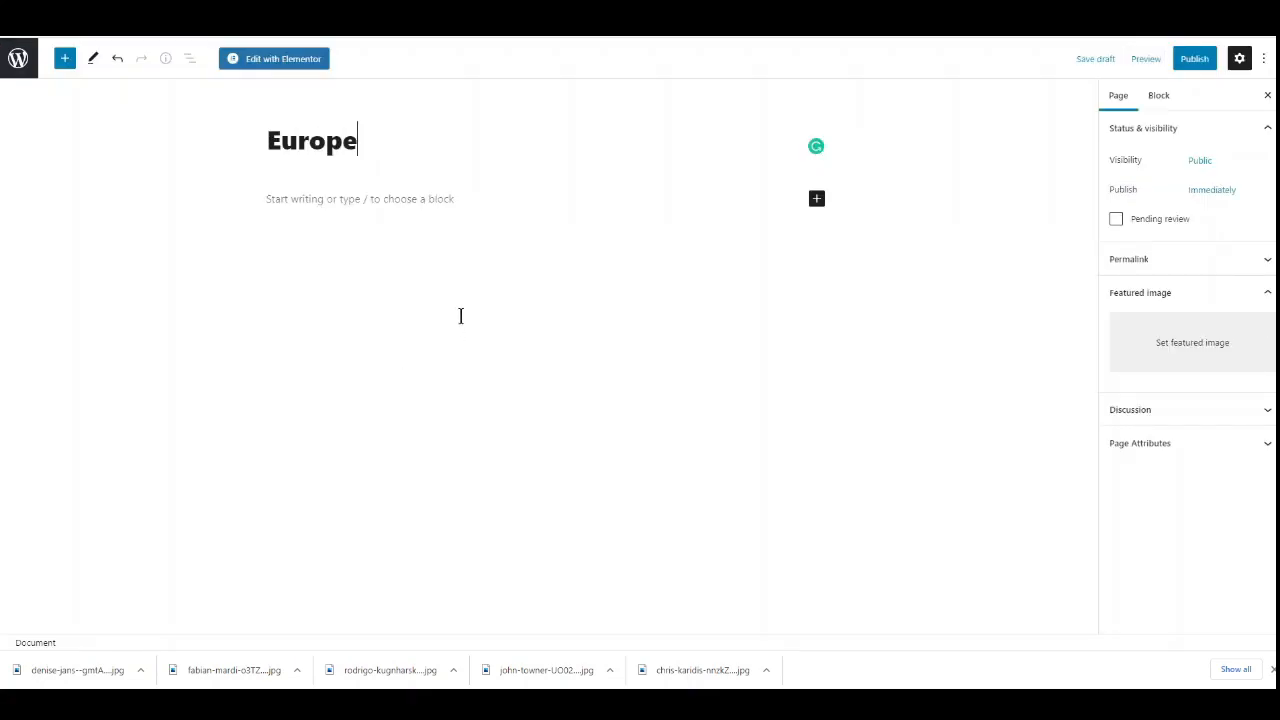
pyautogui.click(284, 60)
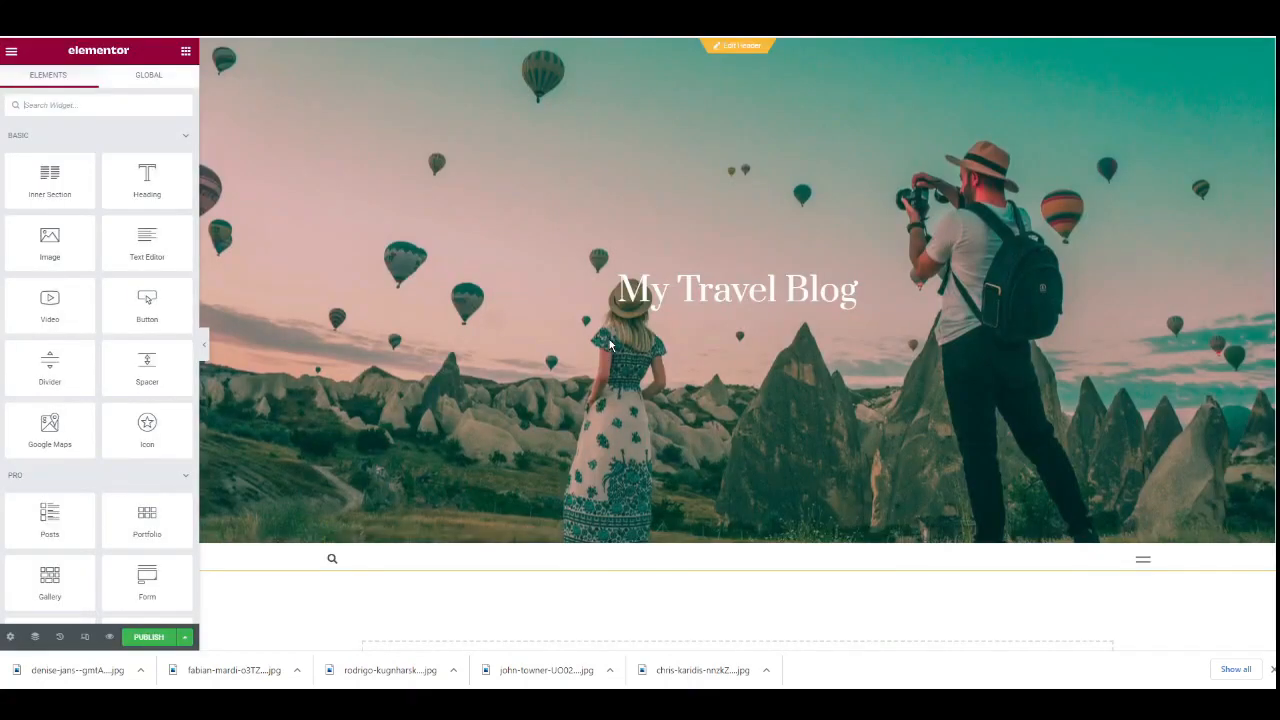
# - Insert the saved Eleos Europe Template into the empty content area of the Europe page
pyautogui.scroll(-5, 576, 320)
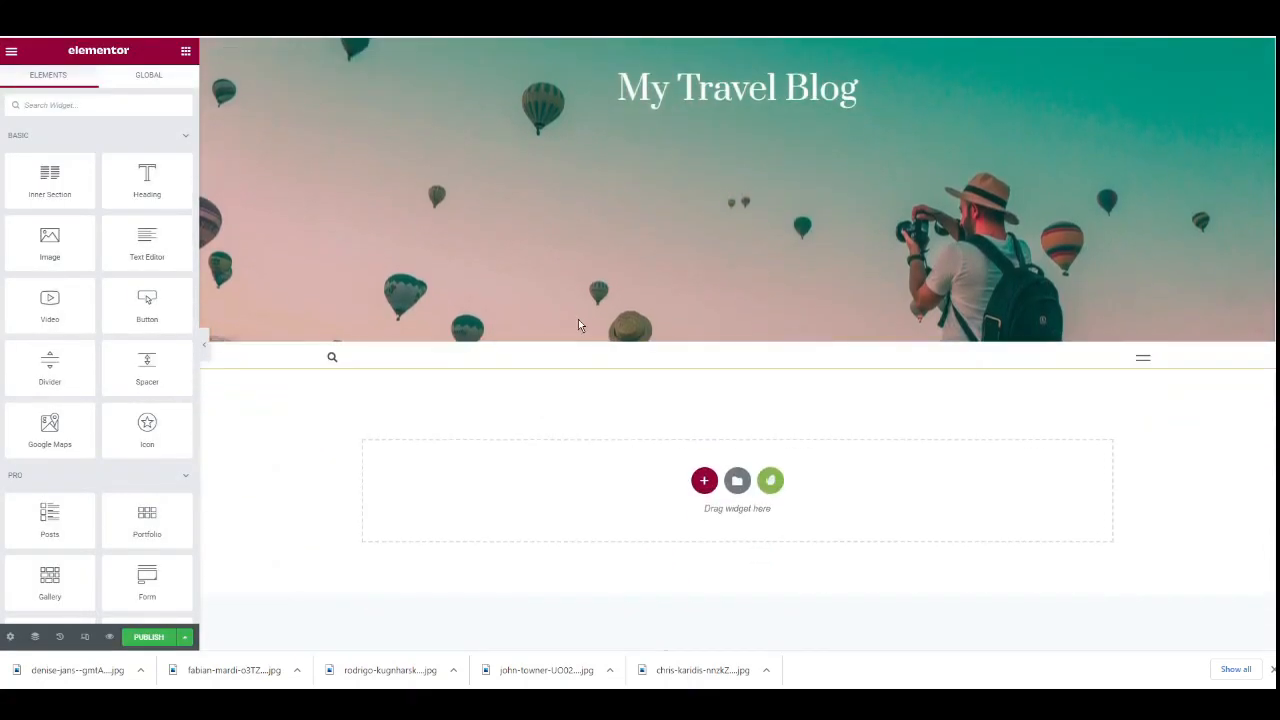
pyautogui.scroll(1, 624, 337)
pyautogui.scroll(3, 624, 337)
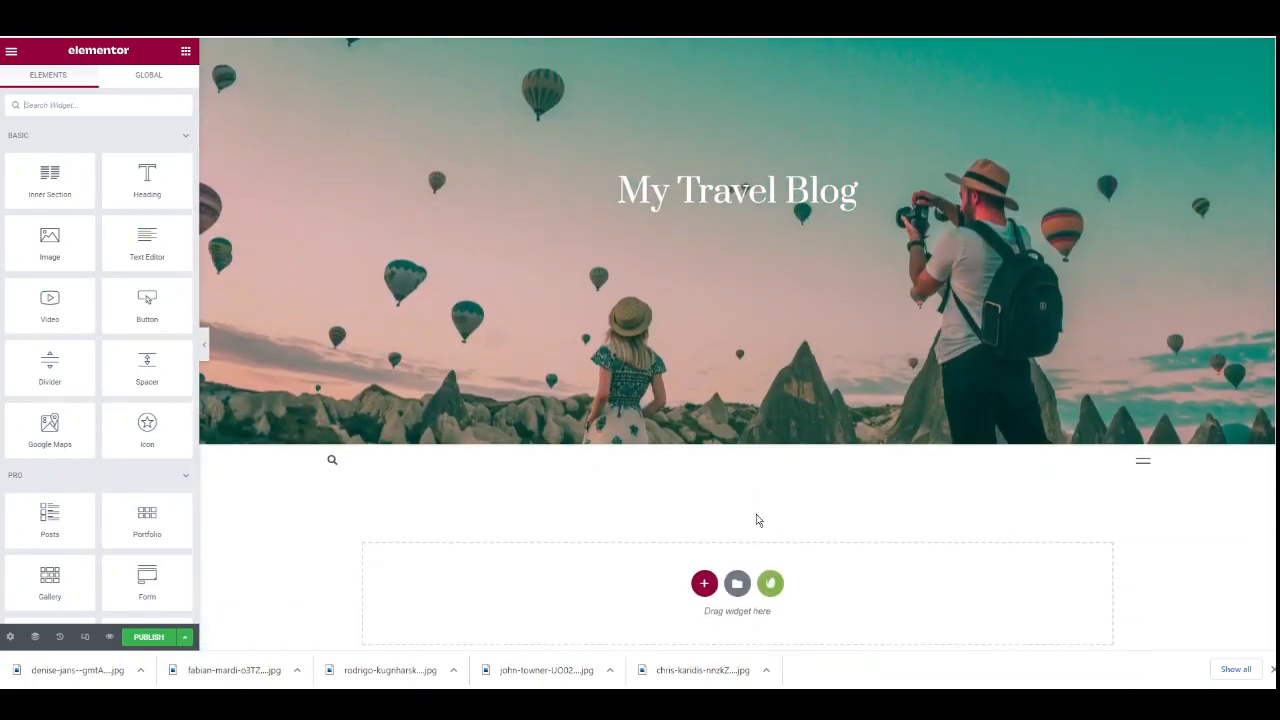
pyautogui.scroll(-1, 757, 514)
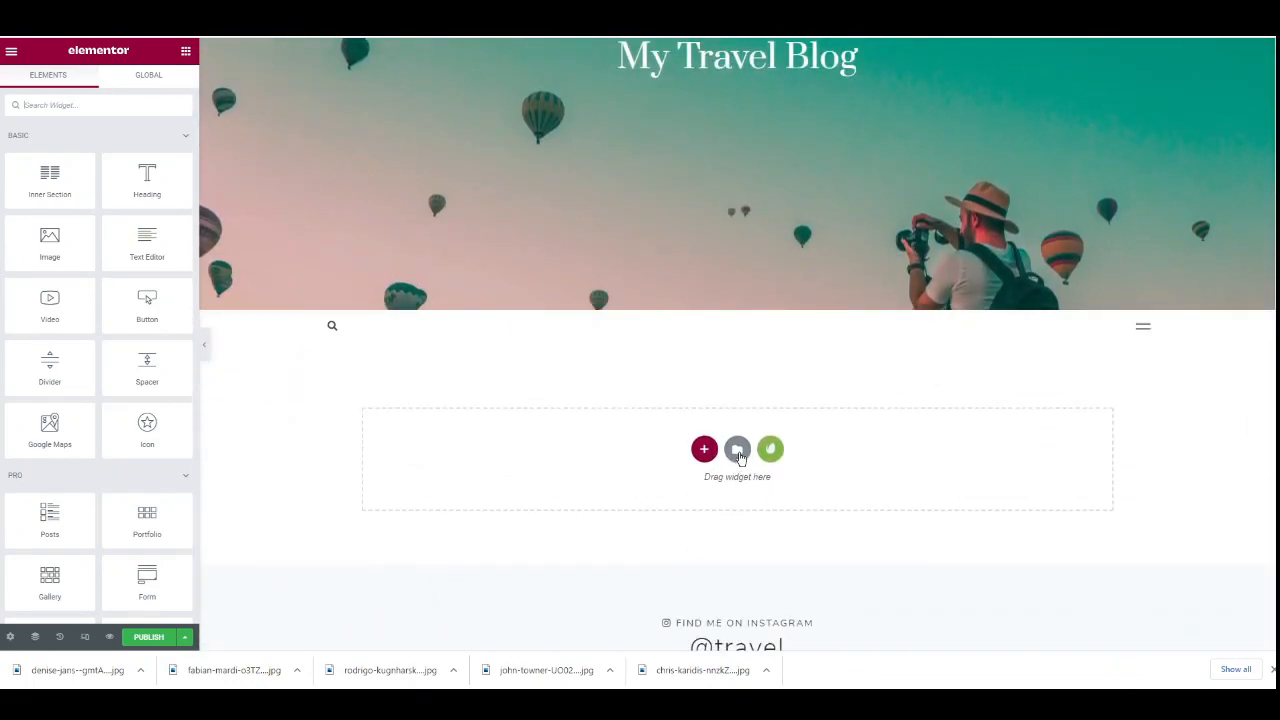
pyautogui.click(737, 450)
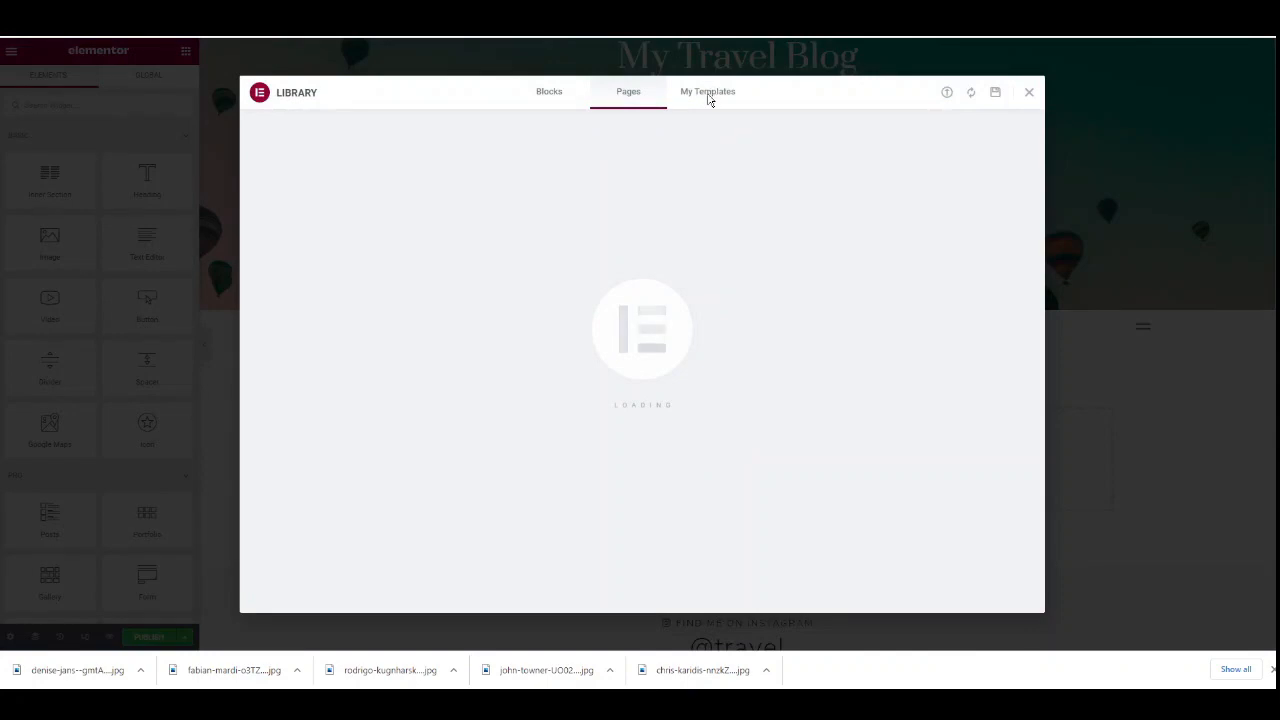
pyautogui.click(708, 93)
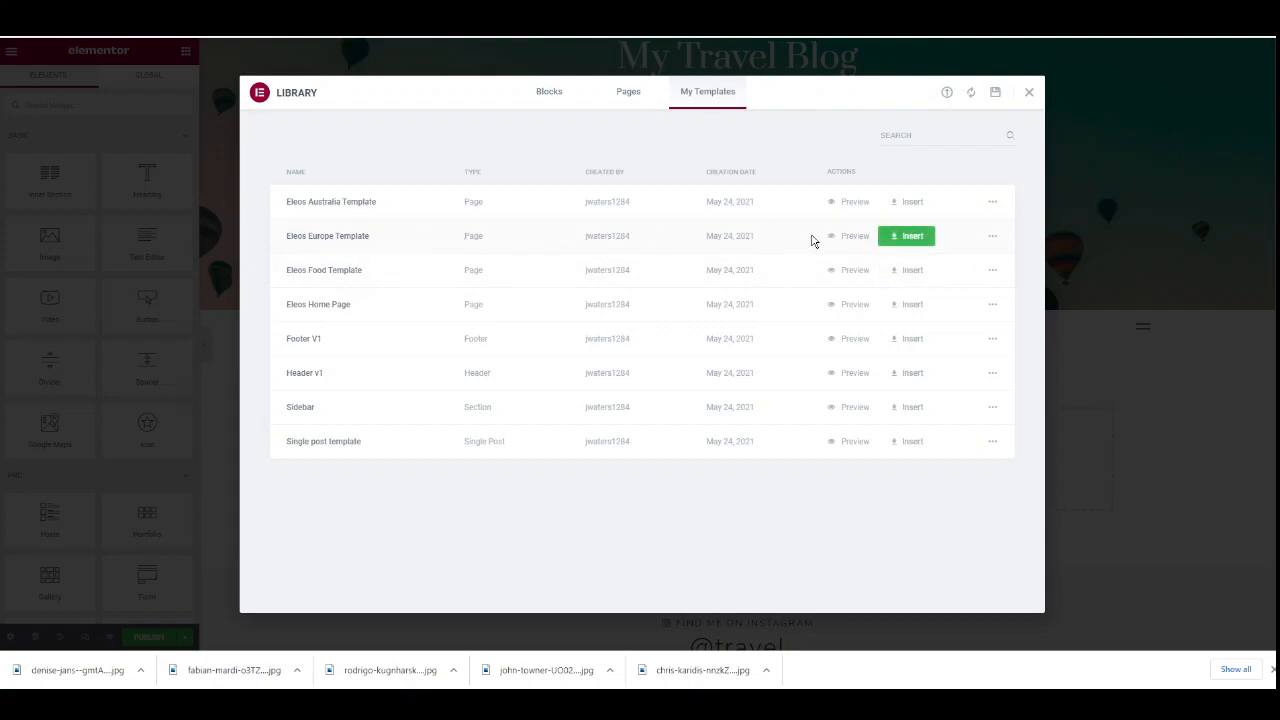
pyautogui.click(913, 238)
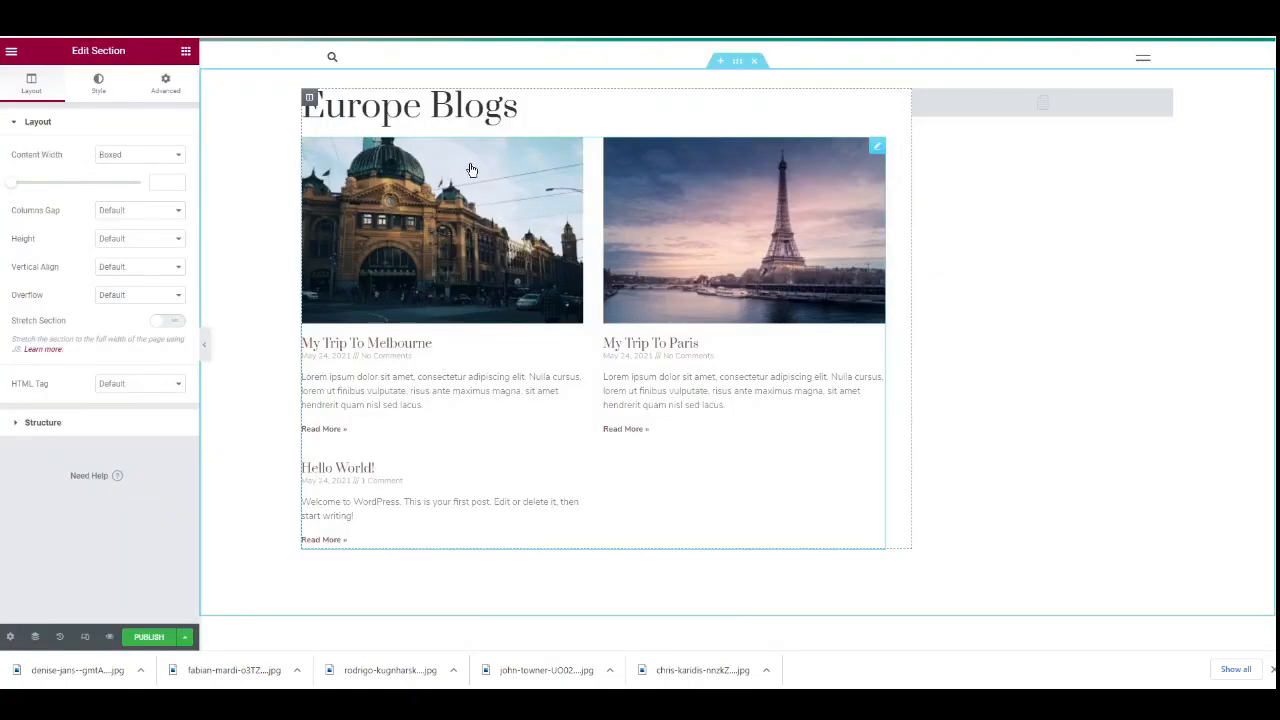
# - Filter the posts grid below the Europe Blogs heading so its query includes only the Europe category term
pyautogui.scroll(2, 420, 175)
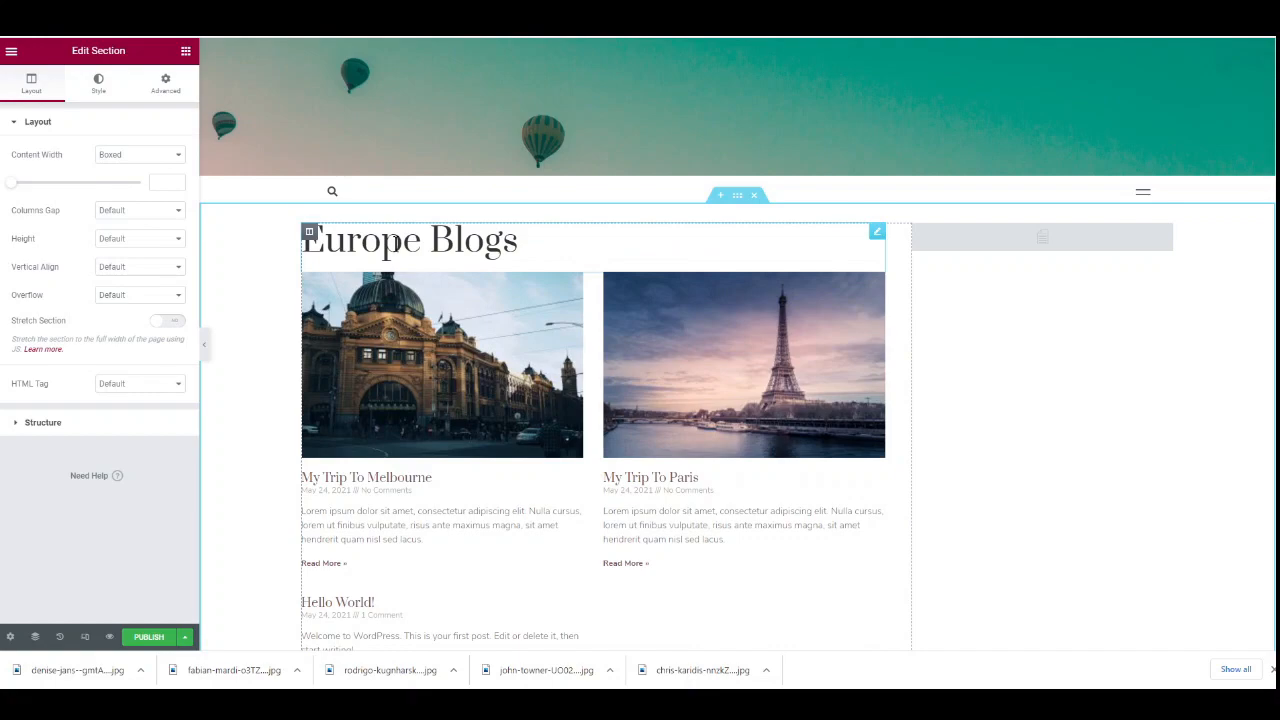
pyautogui.click(397, 243)
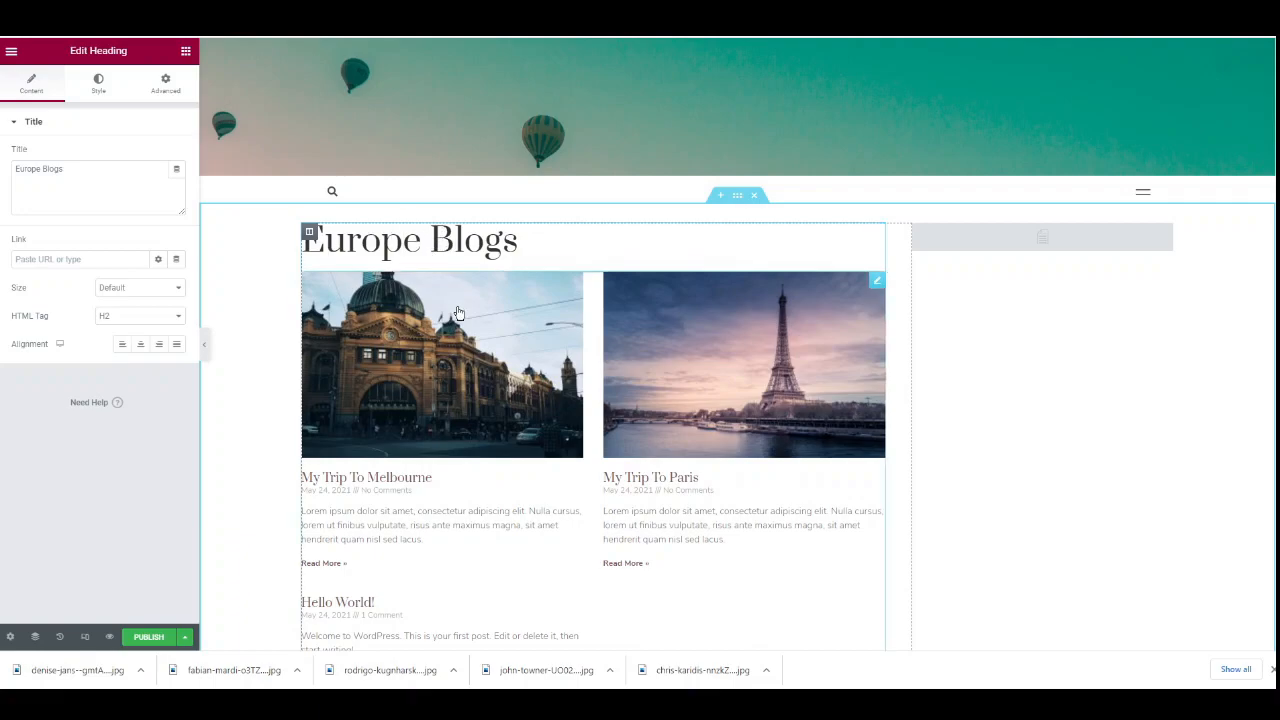
pyautogui.scroll(-2, 450, 300)
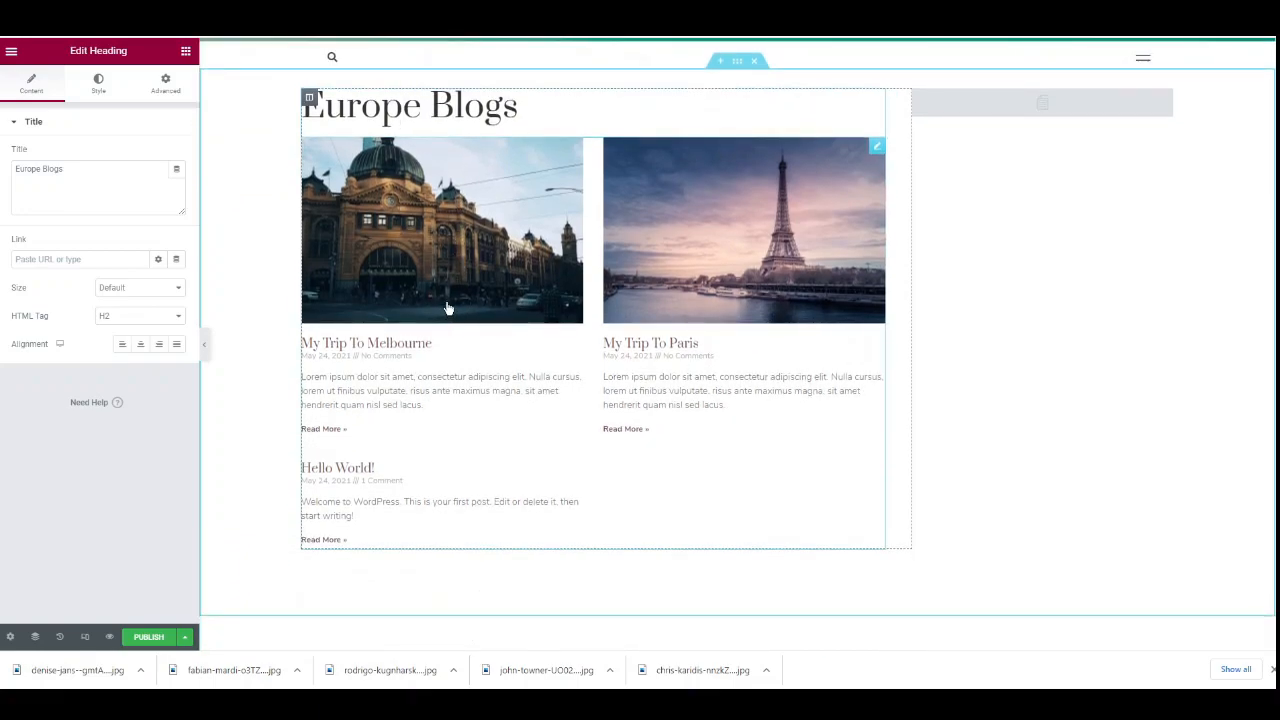
pyautogui.scroll(1, 447, 307)
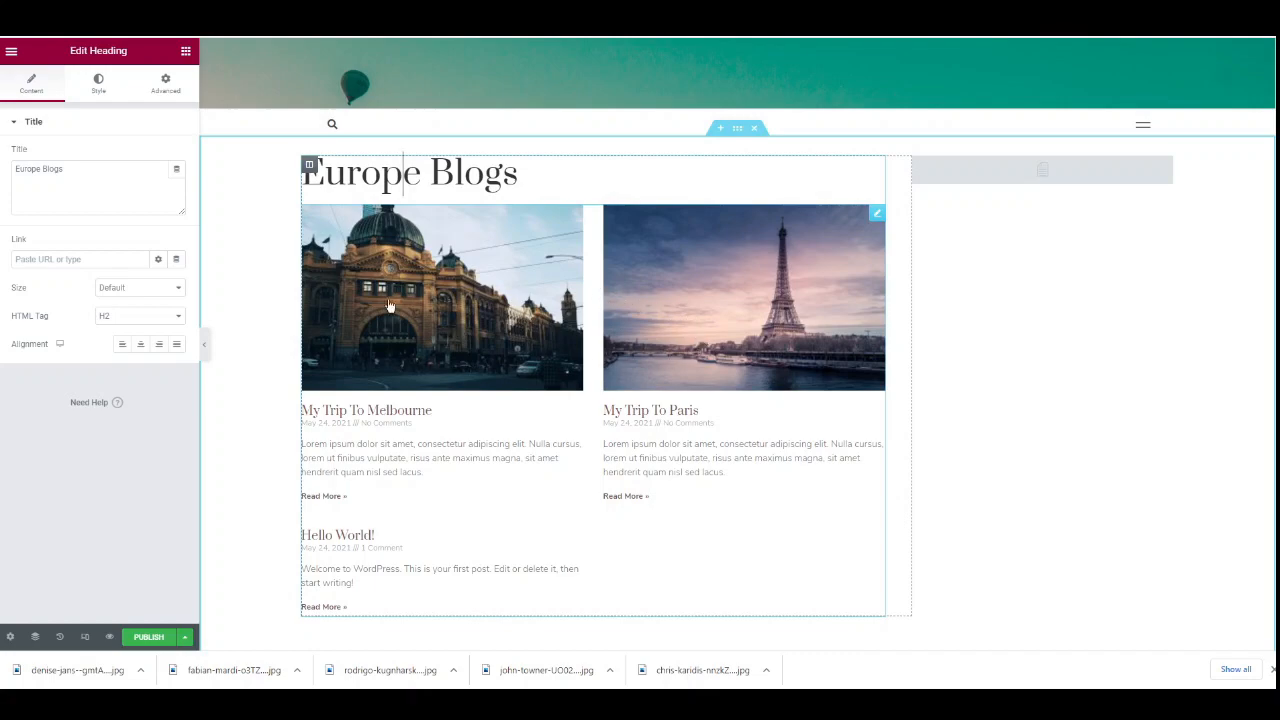
pyautogui.click(468, 291)
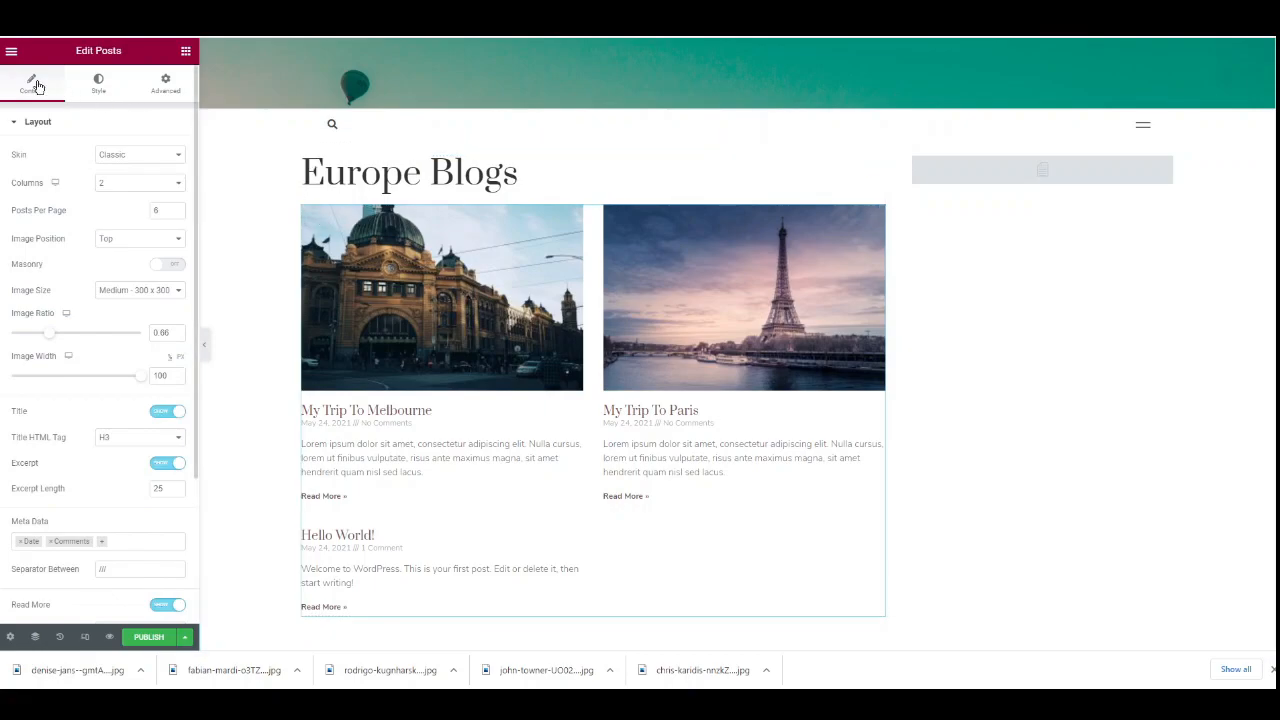
pyautogui.scroll(-4, 100, 205)
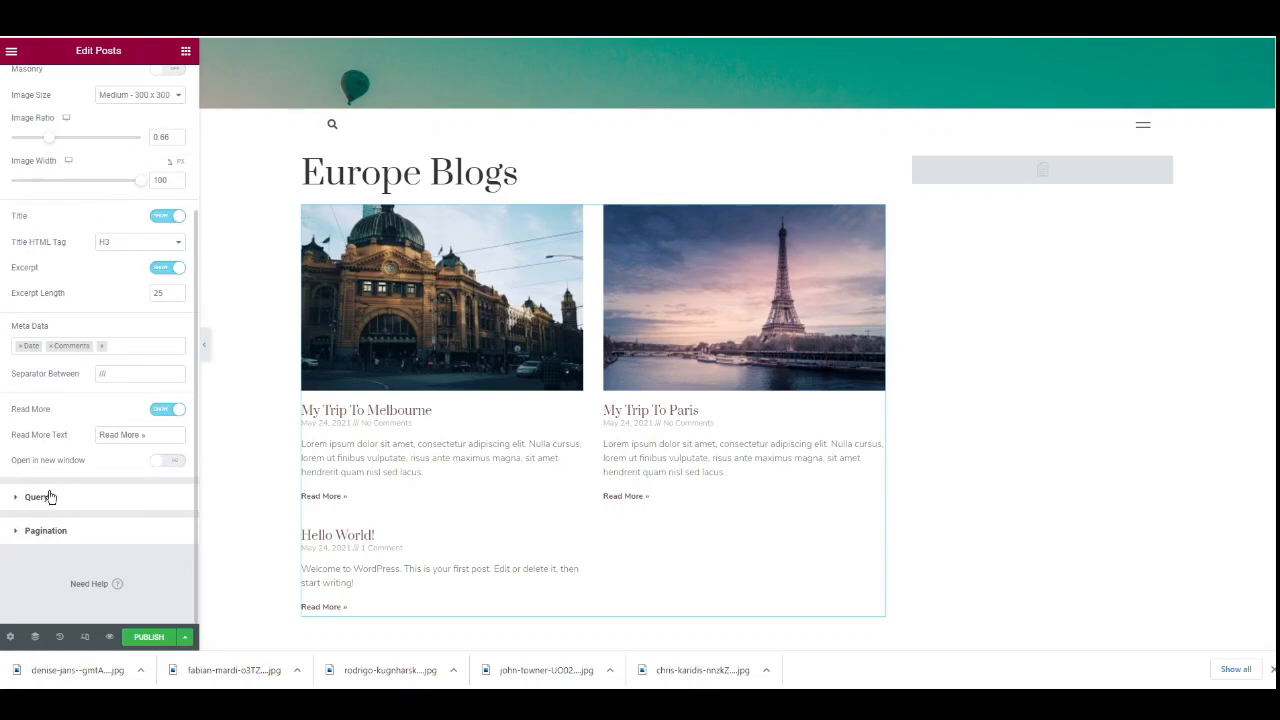
pyautogui.click(42, 500)
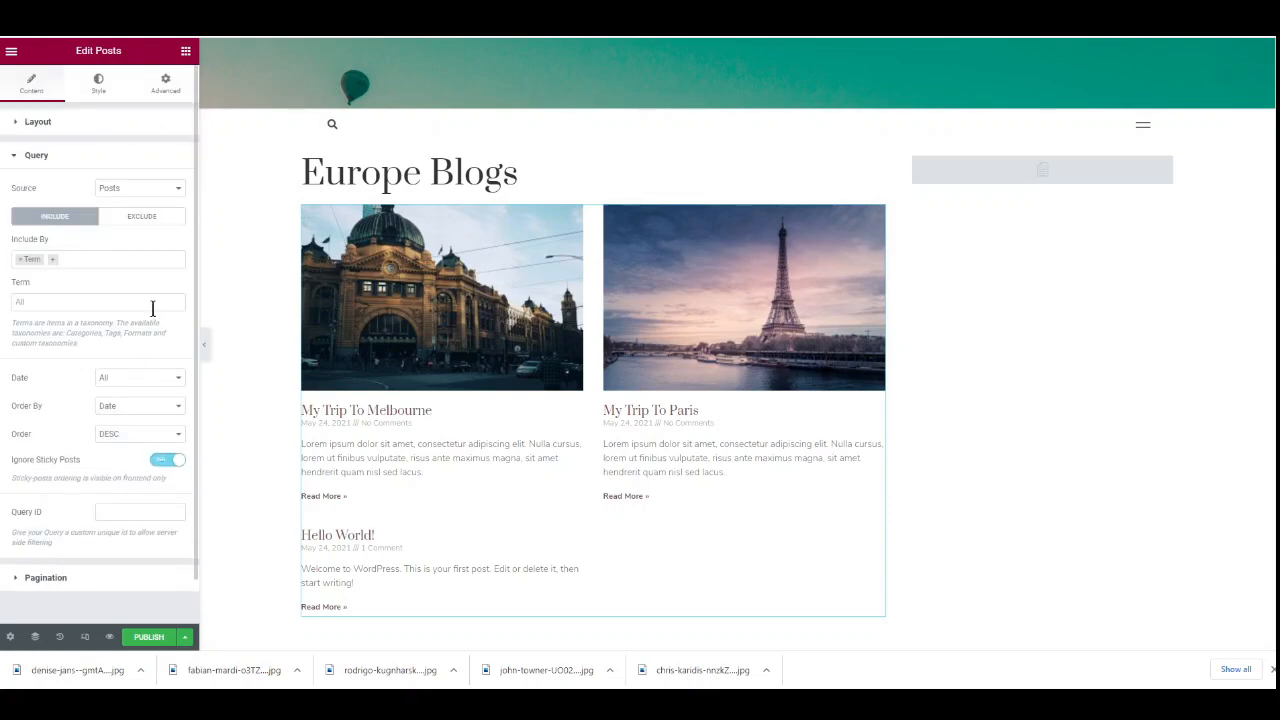
pyautogui.click(41, 260)
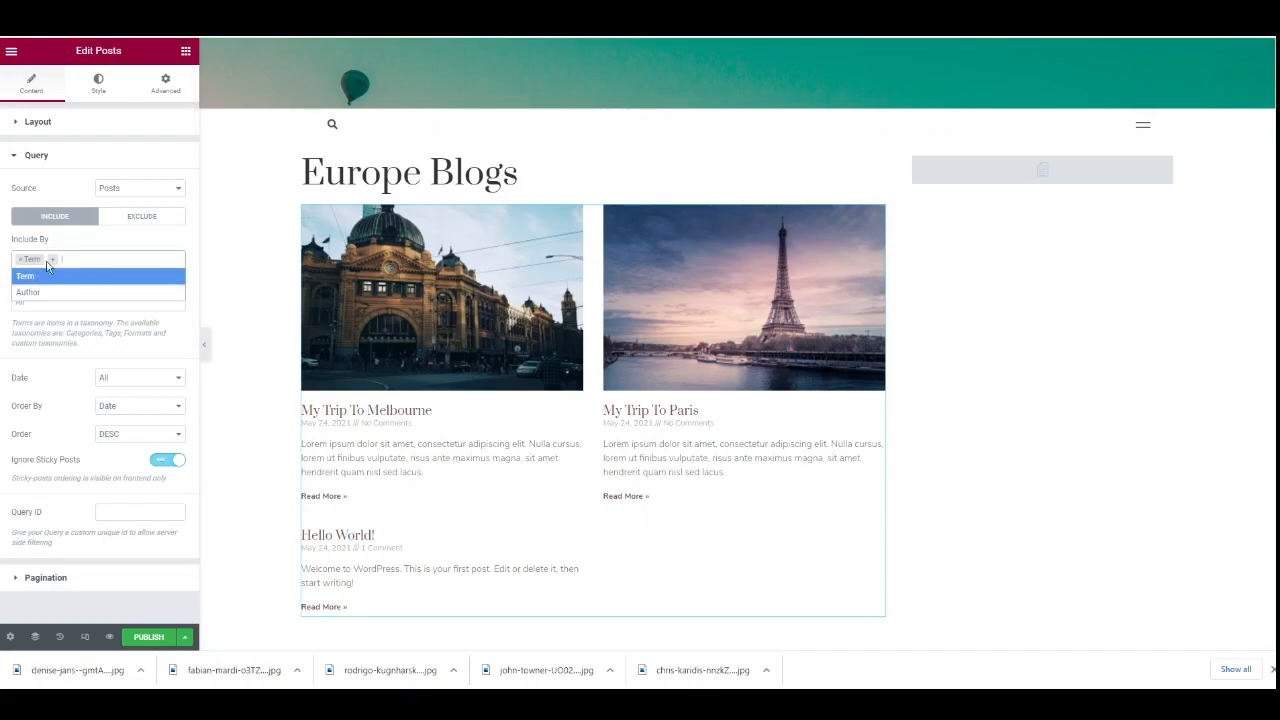
pyautogui.click(75, 250)
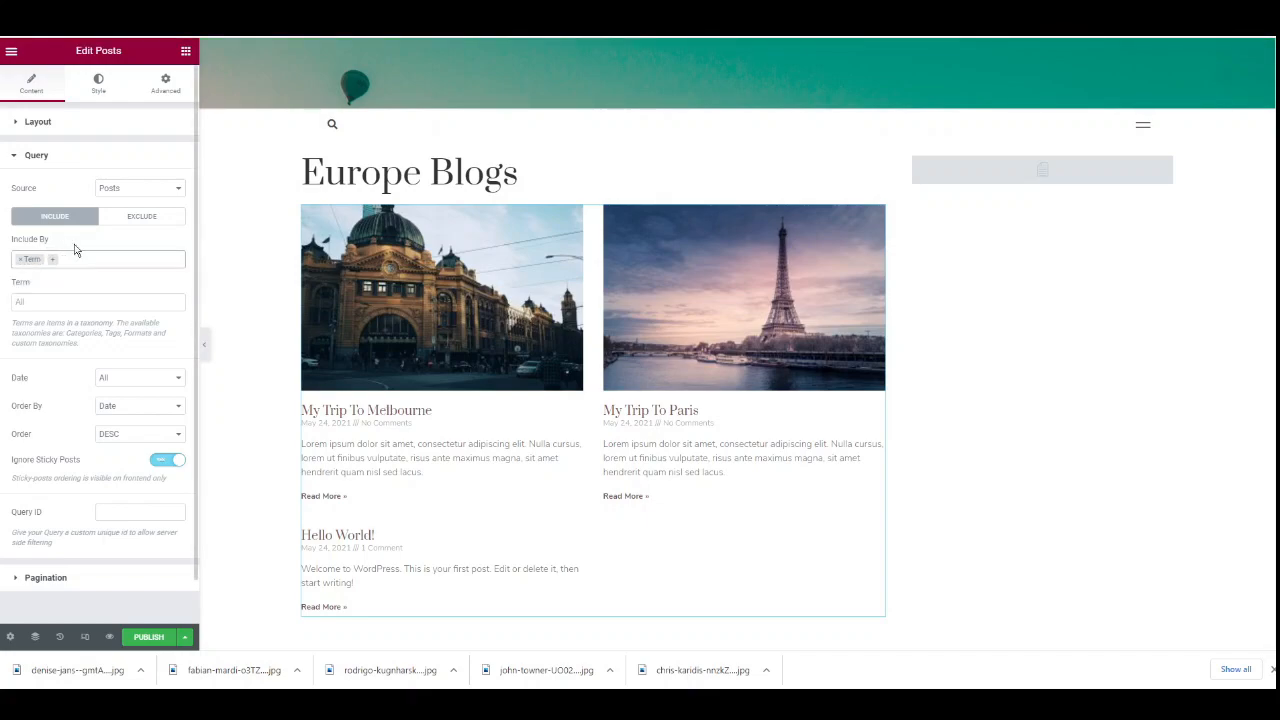
pyautogui.click(34, 304)
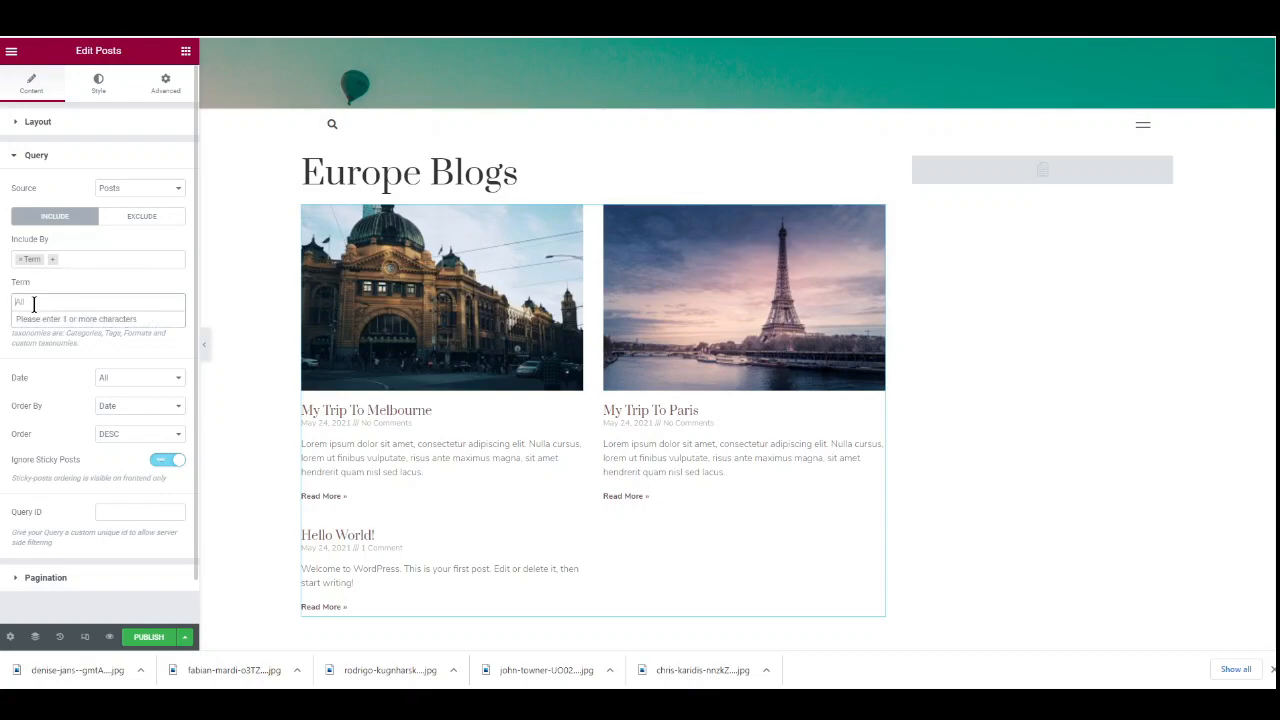
pyautogui.write('eur')
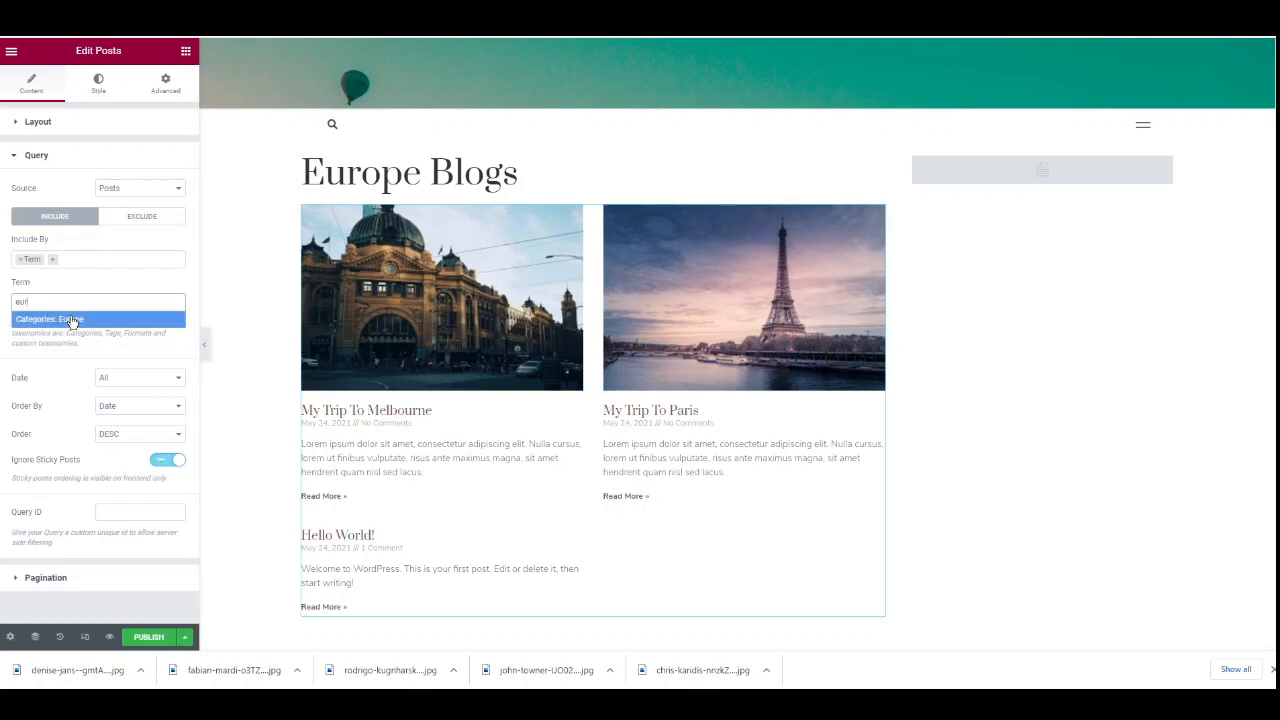
pyautogui.click(73, 320)
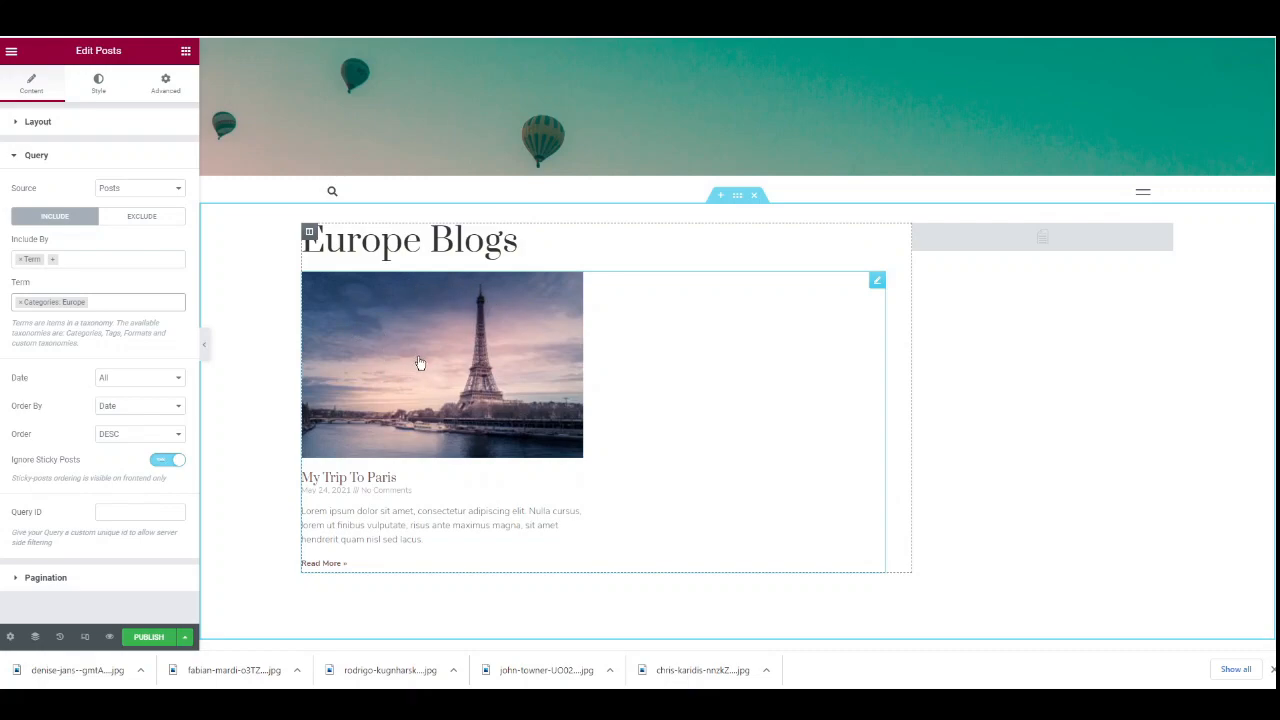
# - Publish the Europe page and exit the Elementor editor to the list of pages
pyautogui.scroll(-1, 423, 366)
pyautogui.scroll(1, 460, 375)
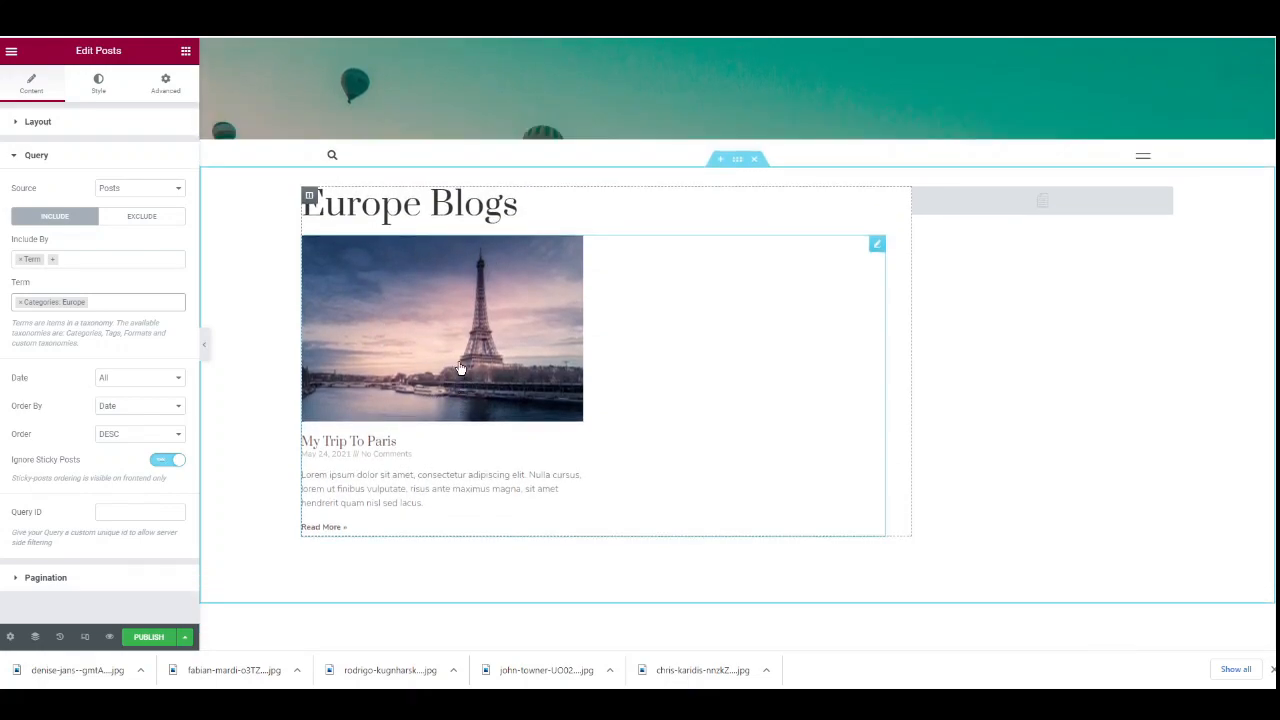
pyautogui.scroll(-1, 381, 433)
pyautogui.click(148, 637)
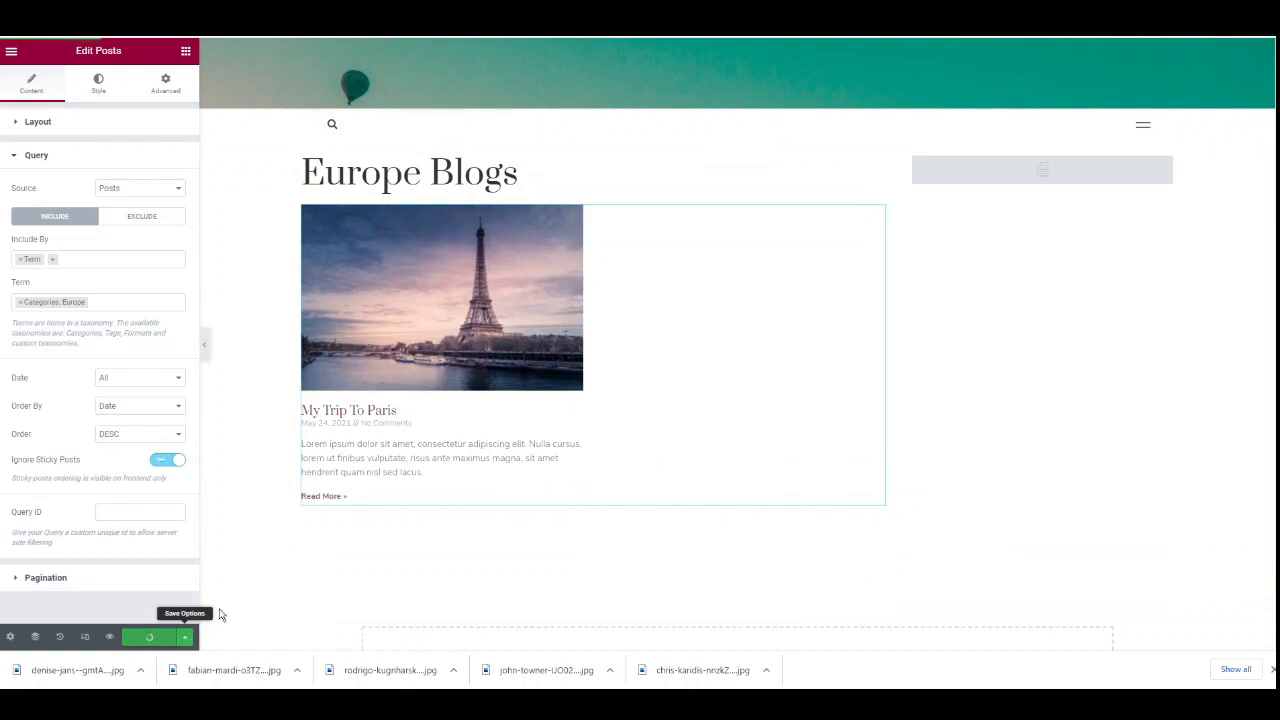
pyautogui.click(11, 51)
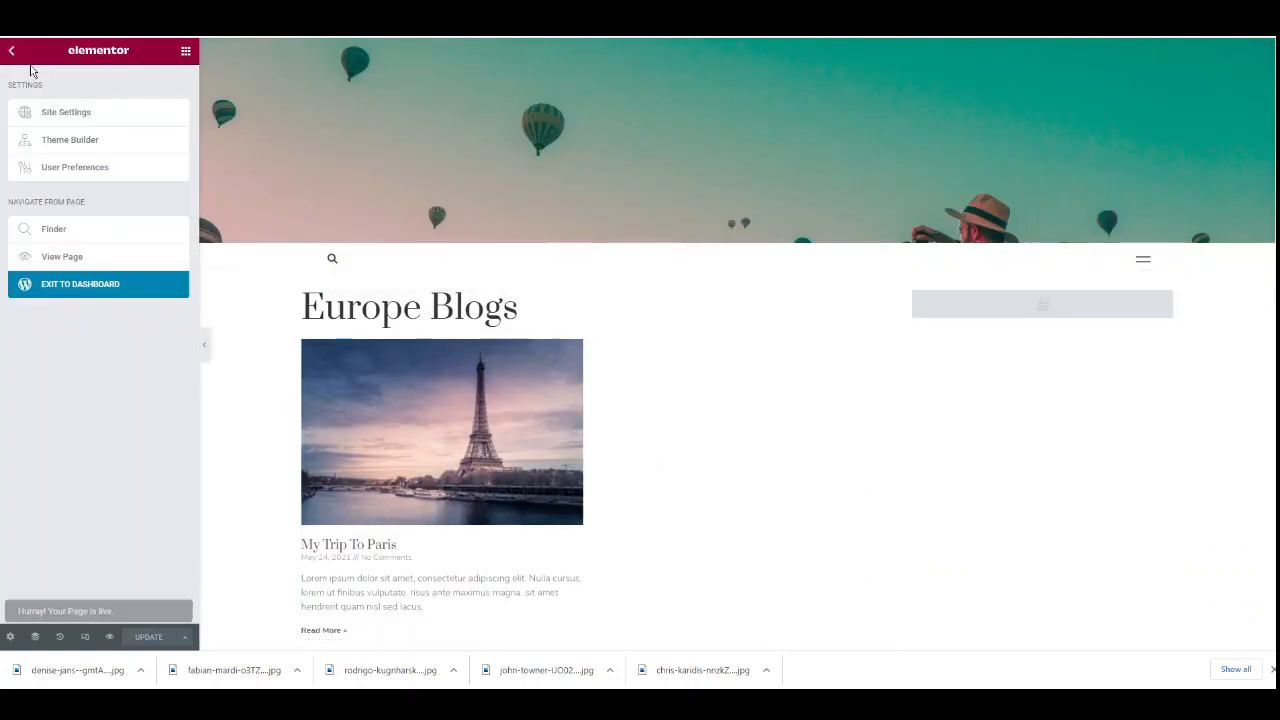
pyautogui.click(77, 290)
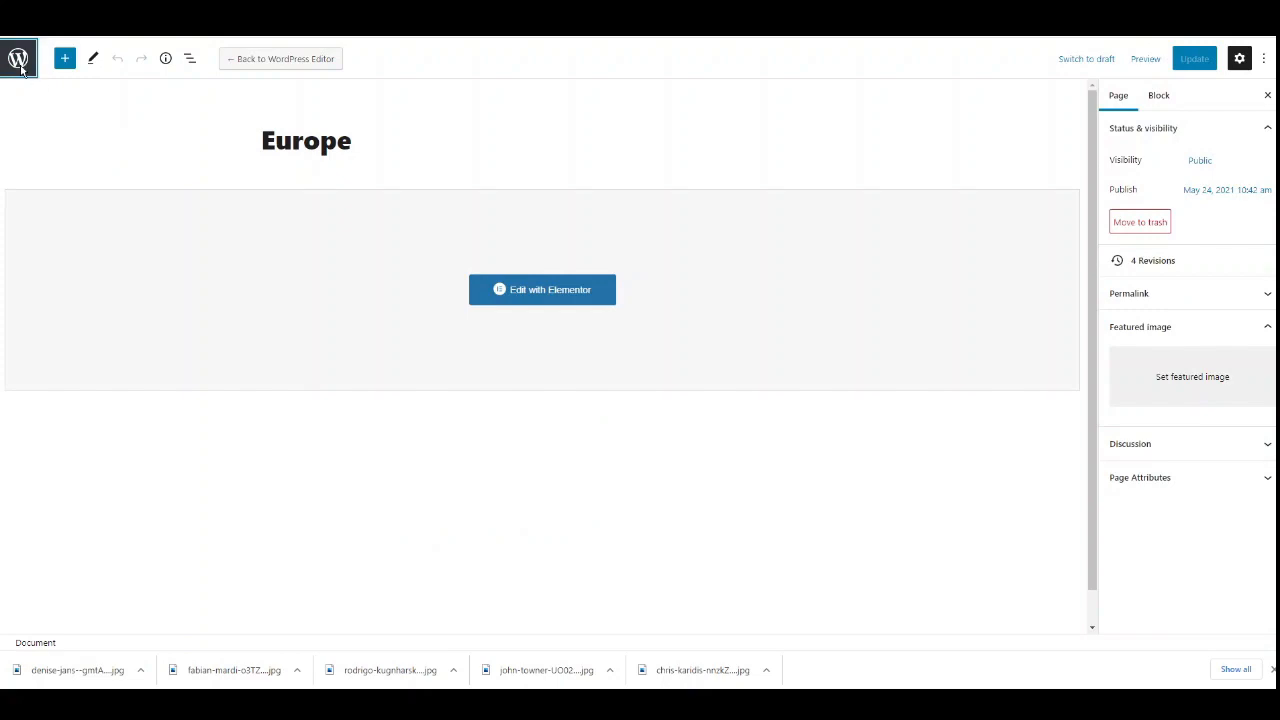
pyautogui.click(20, 62)
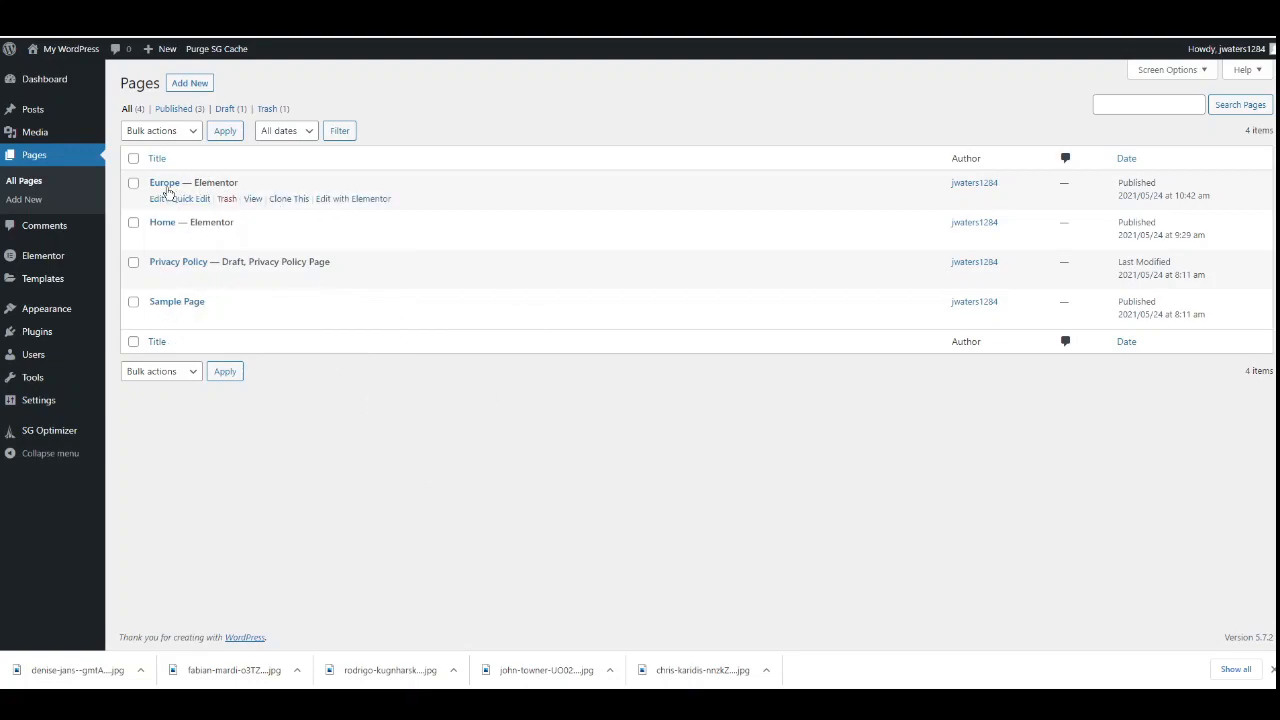
# - Clone the Europe page and retitle the duplicate Australia
pyautogui.click(288, 200)
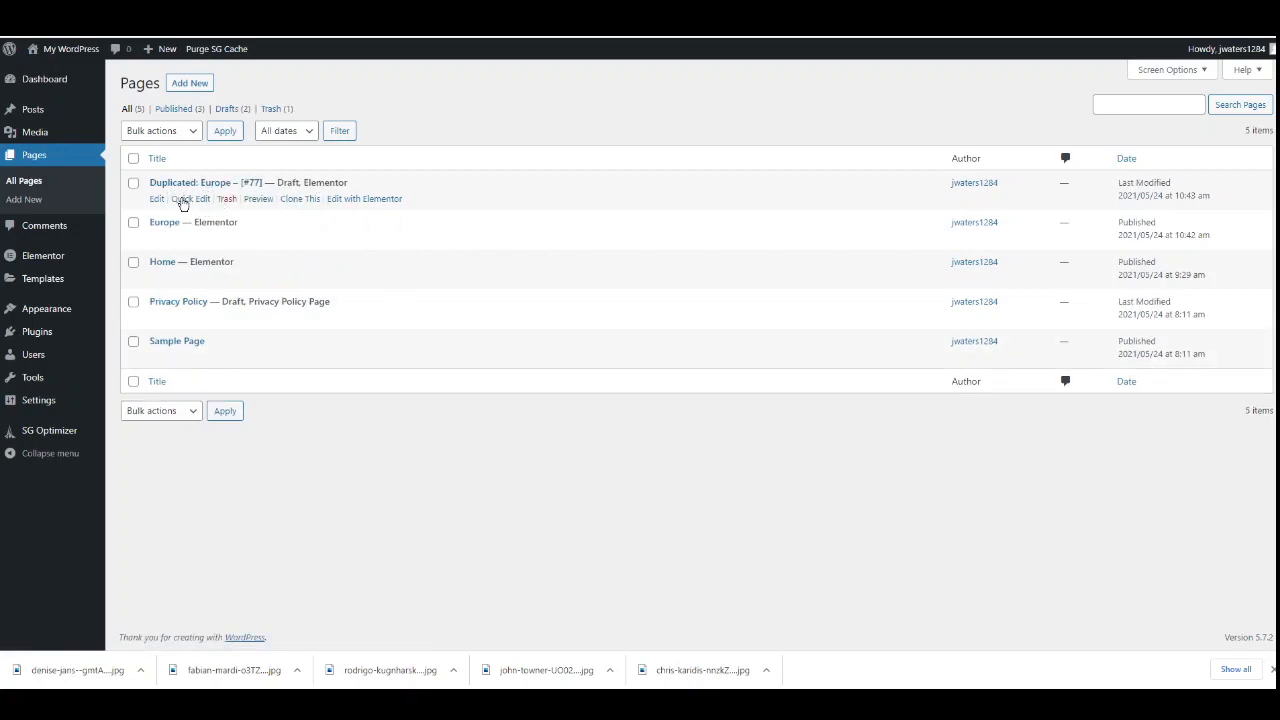
pyautogui.click(182, 199)
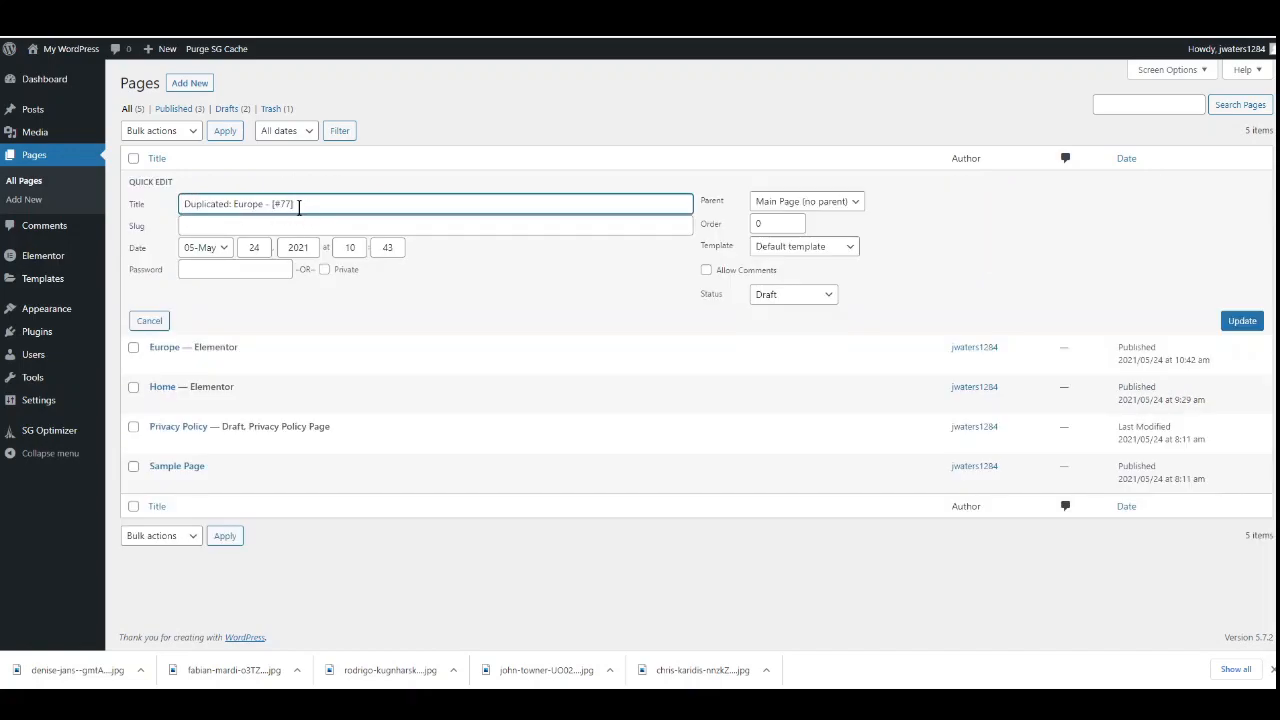
pyautogui.moveTo(303, 204); pyautogui.dragTo(170, 210)
pyautogui.write('Australia')
pyautogui.click(1242, 320)
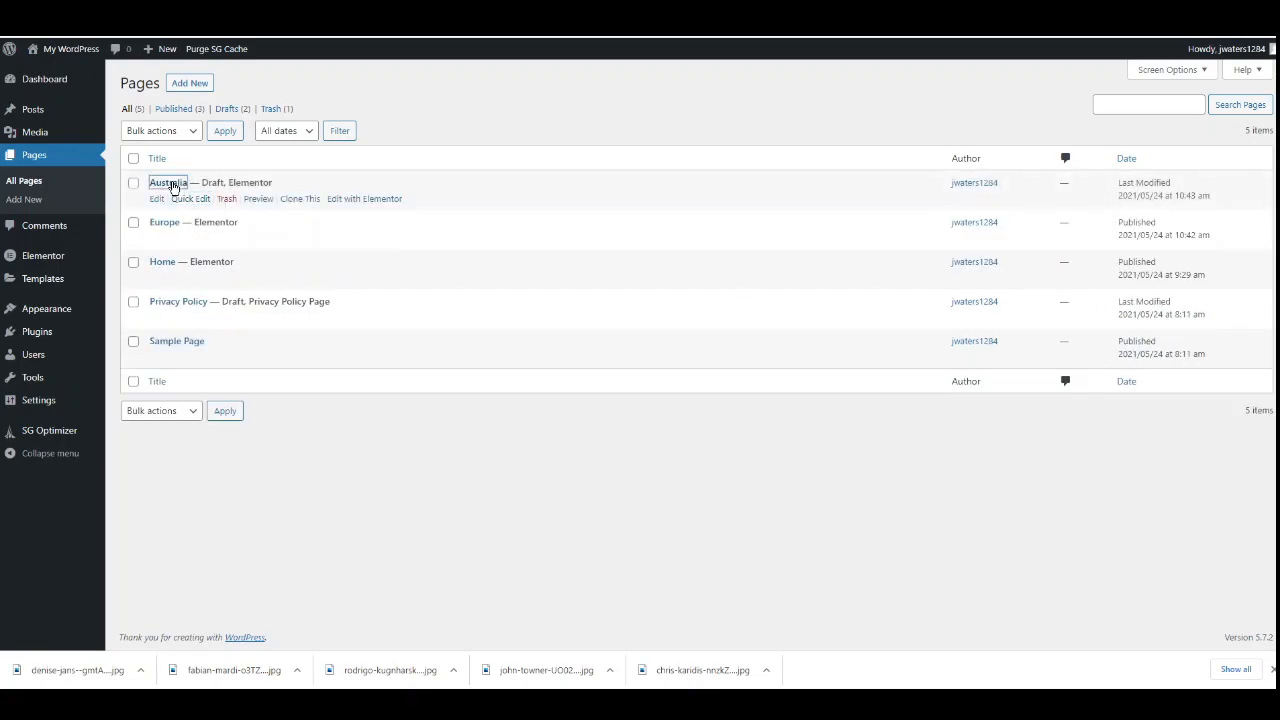
# - Open the Australia page in the Elementor editor and change its heading to Australia Blogs
pyautogui.click(363, 199)
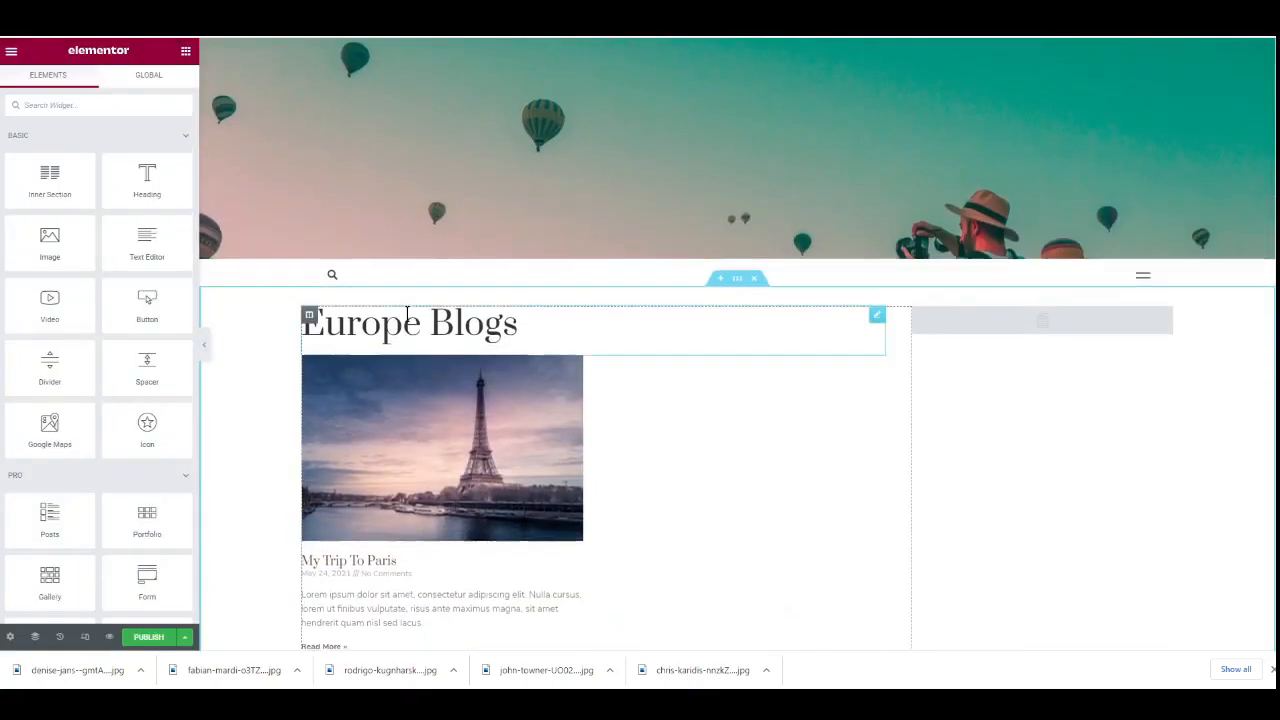
pyautogui.click(397, 275)
pyautogui.moveTo(422, 276); pyautogui.dragTo(306, 277)
pyautogui.write('Australia')
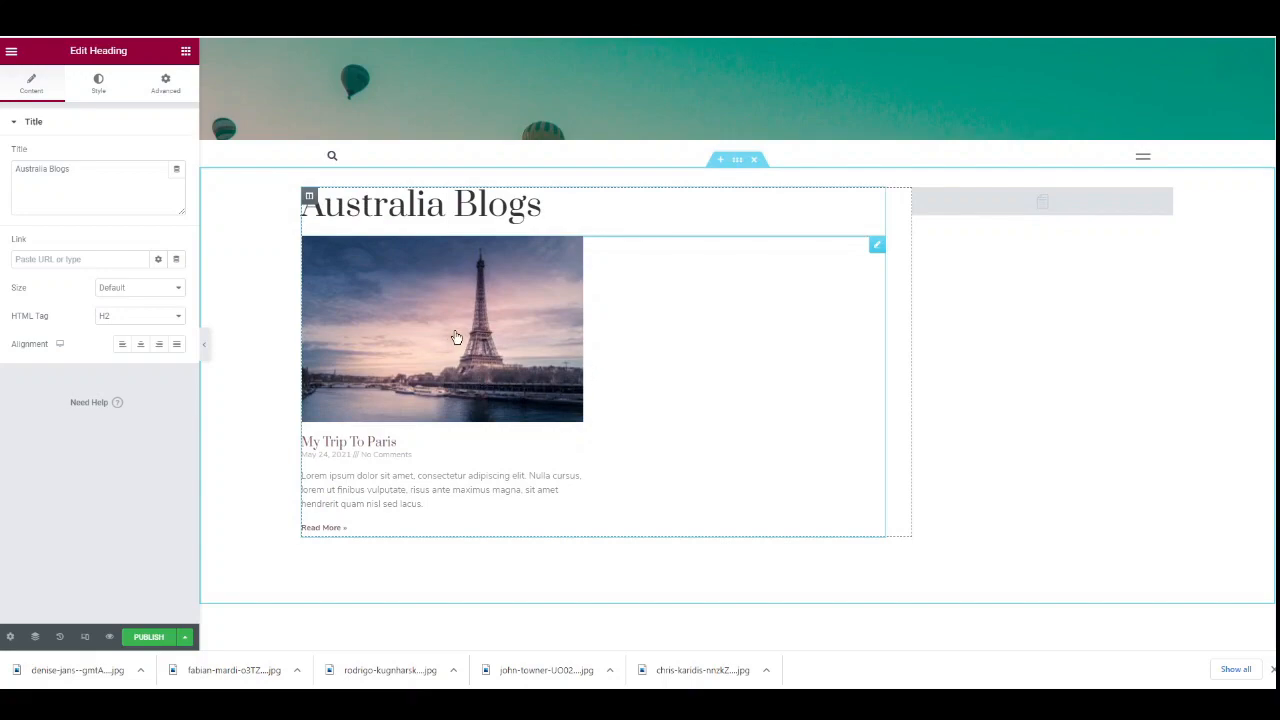
# - Set the query term of the posts grid below the Australia Blogs heading to the Australia category
pyautogui.click(458, 333)
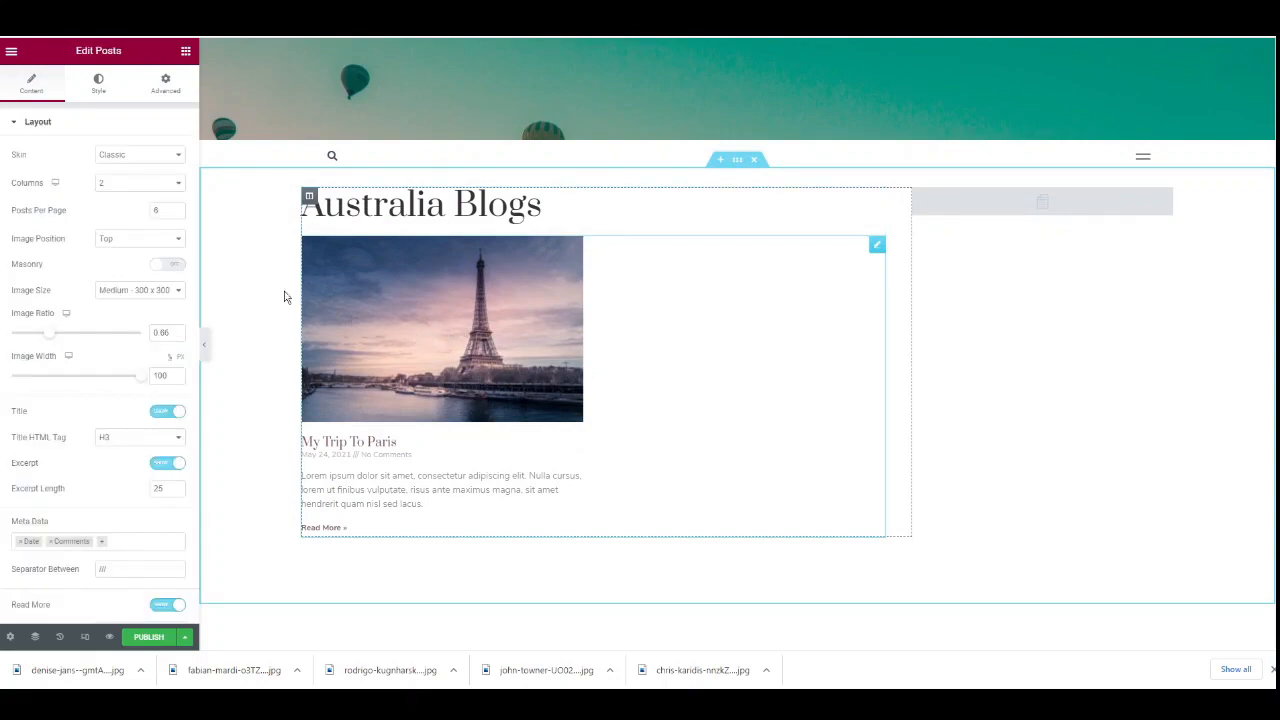
pyautogui.scroll(-3, 73, 295)
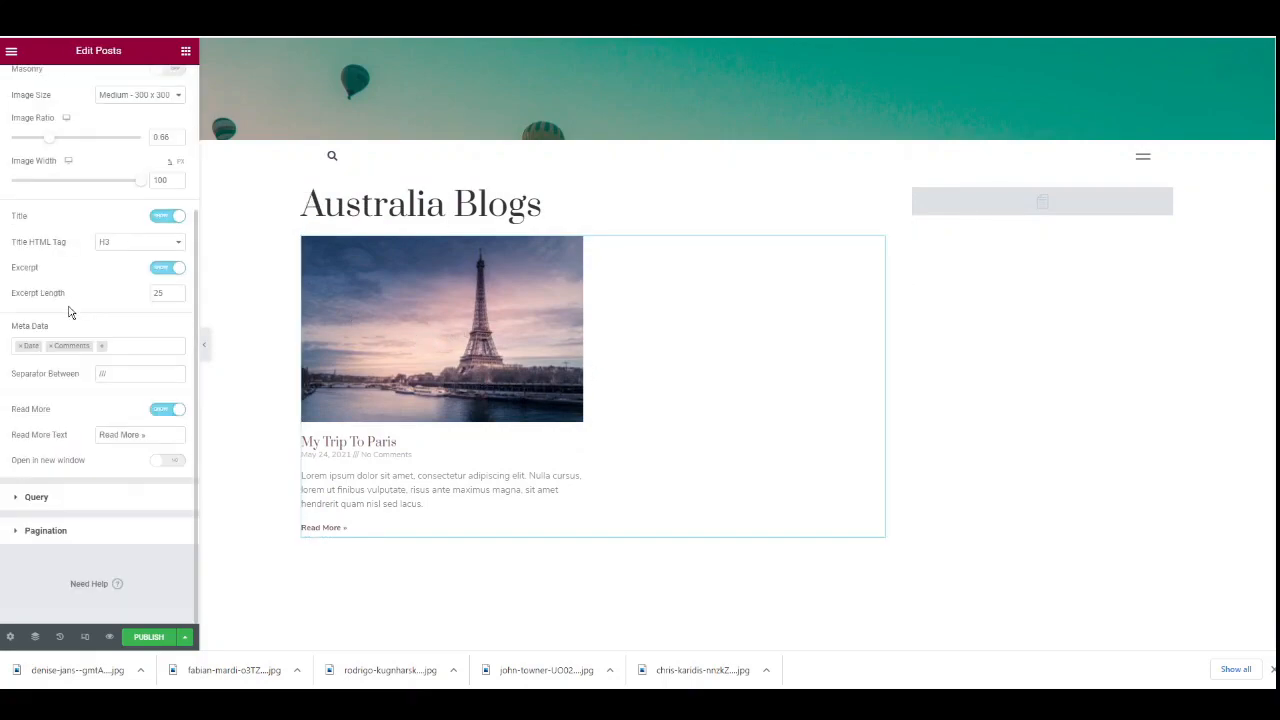
pyautogui.click(36, 497)
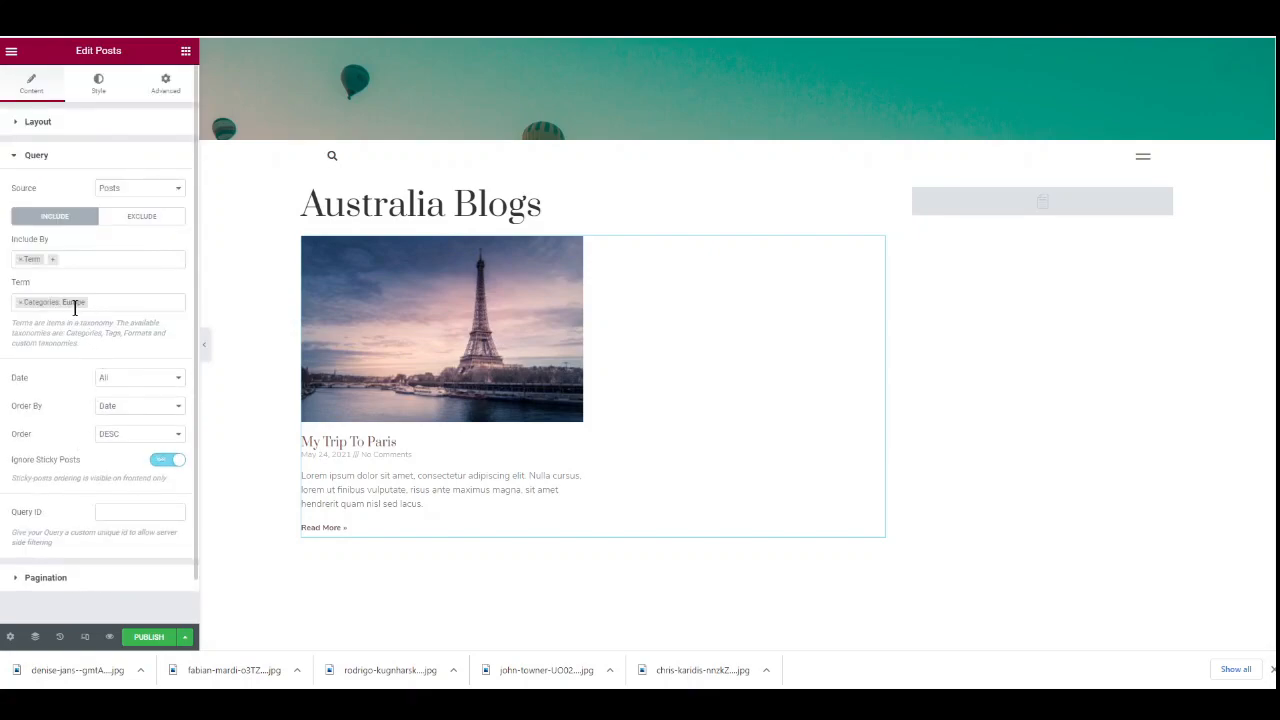
pyautogui.click(21, 303)
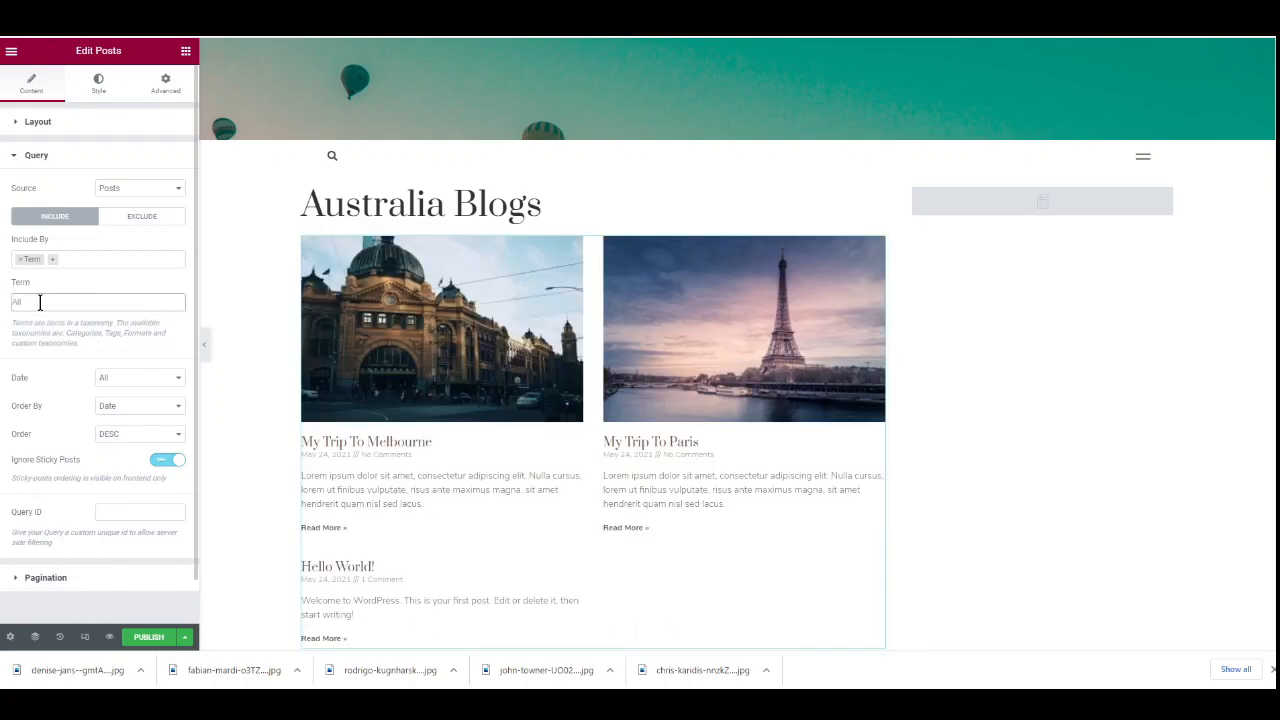
pyautogui.click(40, 302)
pyautogui.write('austra')
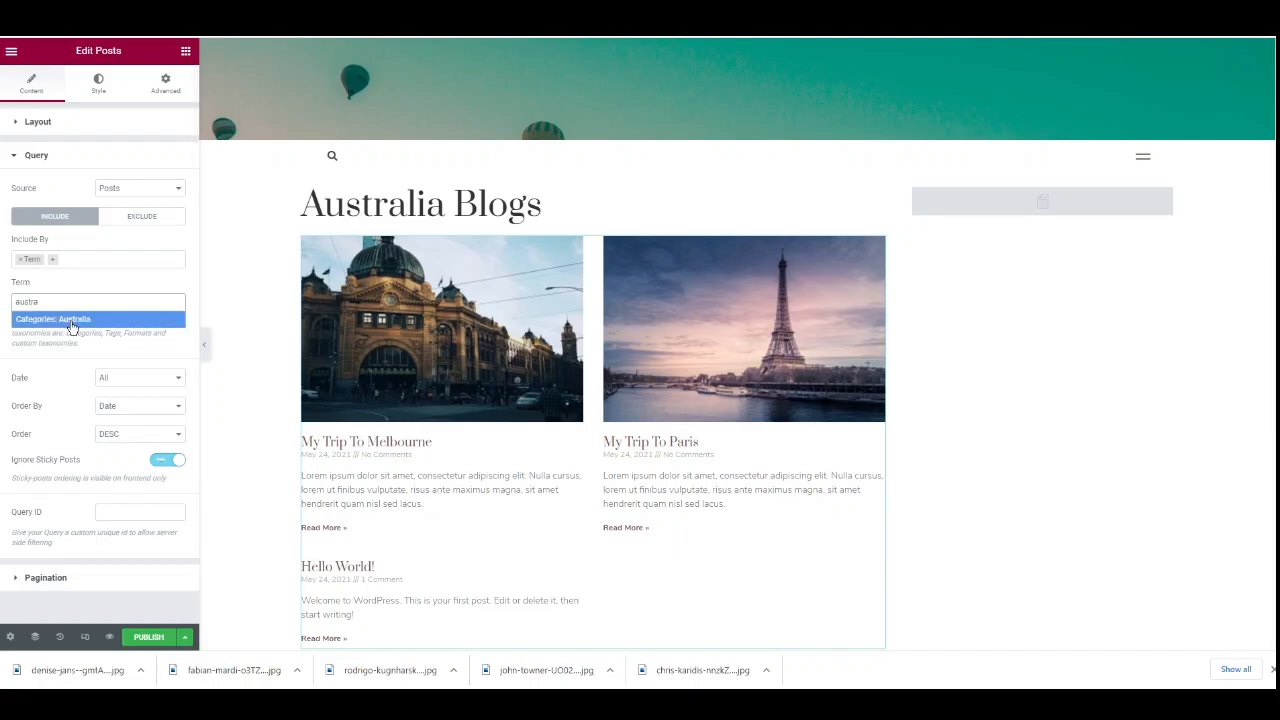
pyautogui.click(73, 320)
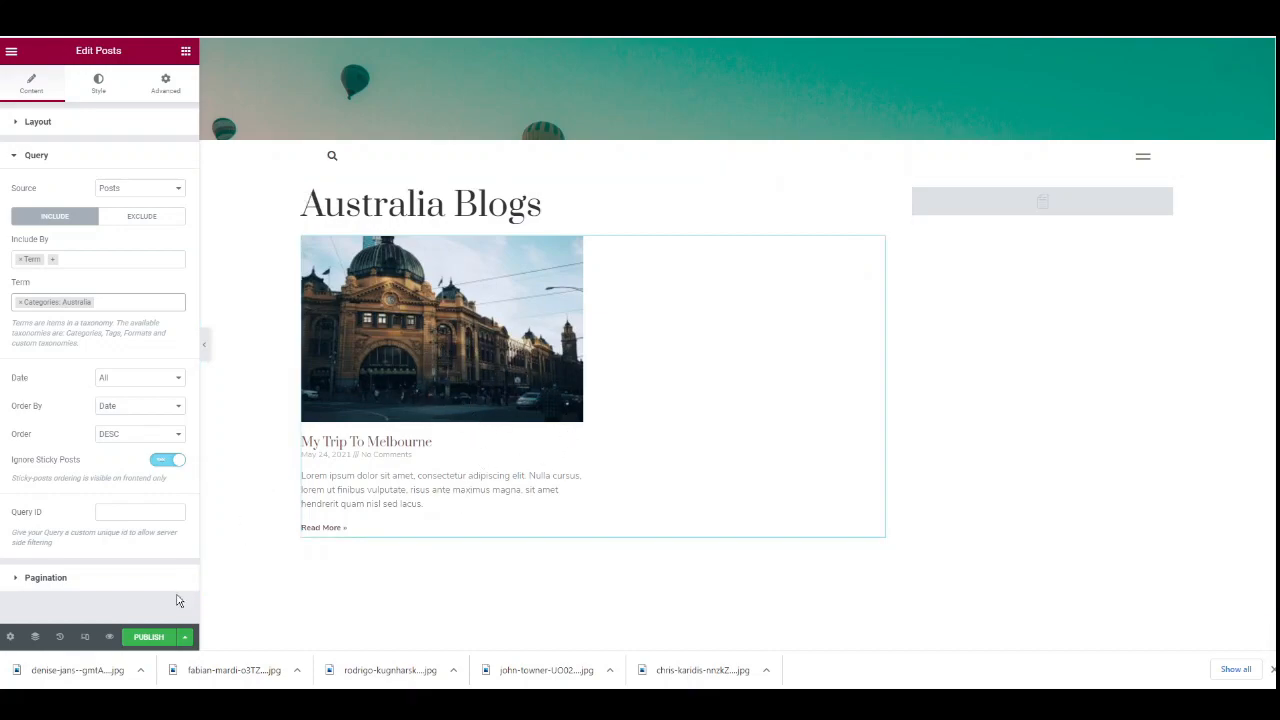
# - Publish the Australia page and exit the Elementor editor to the list of pages
pyautogui.click(149, 637)
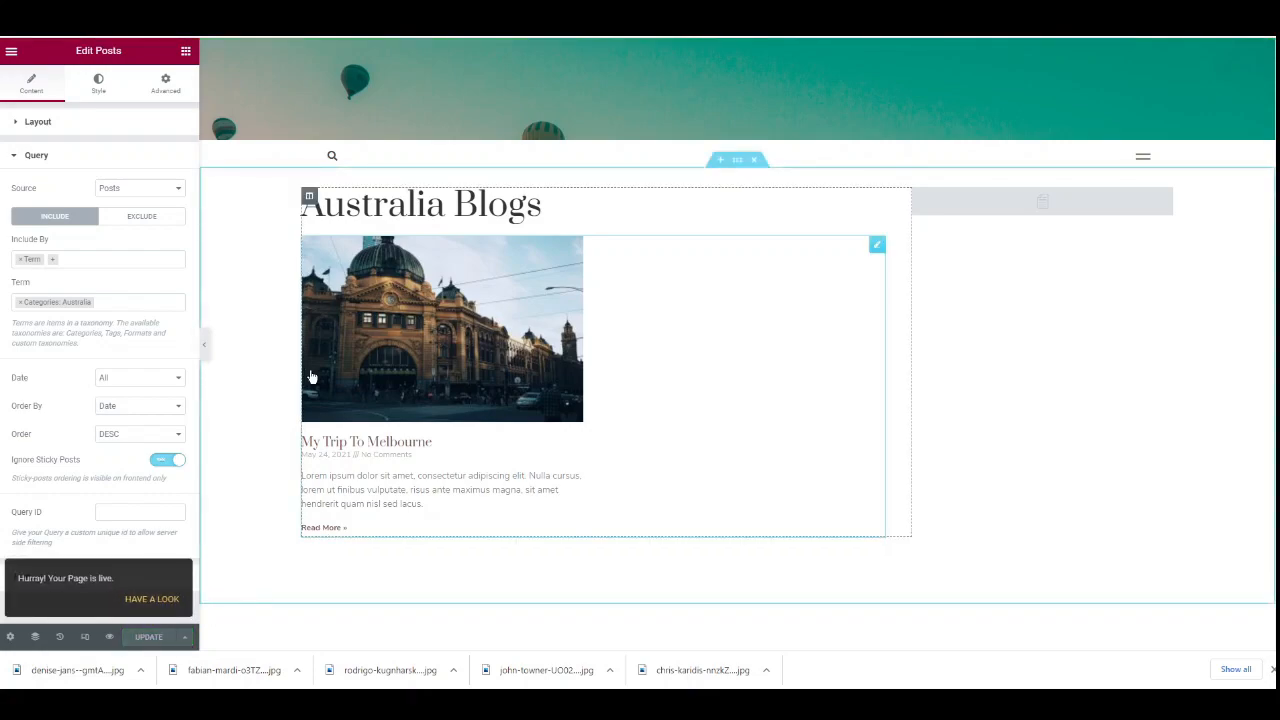
pyautogui.click(11, 53)
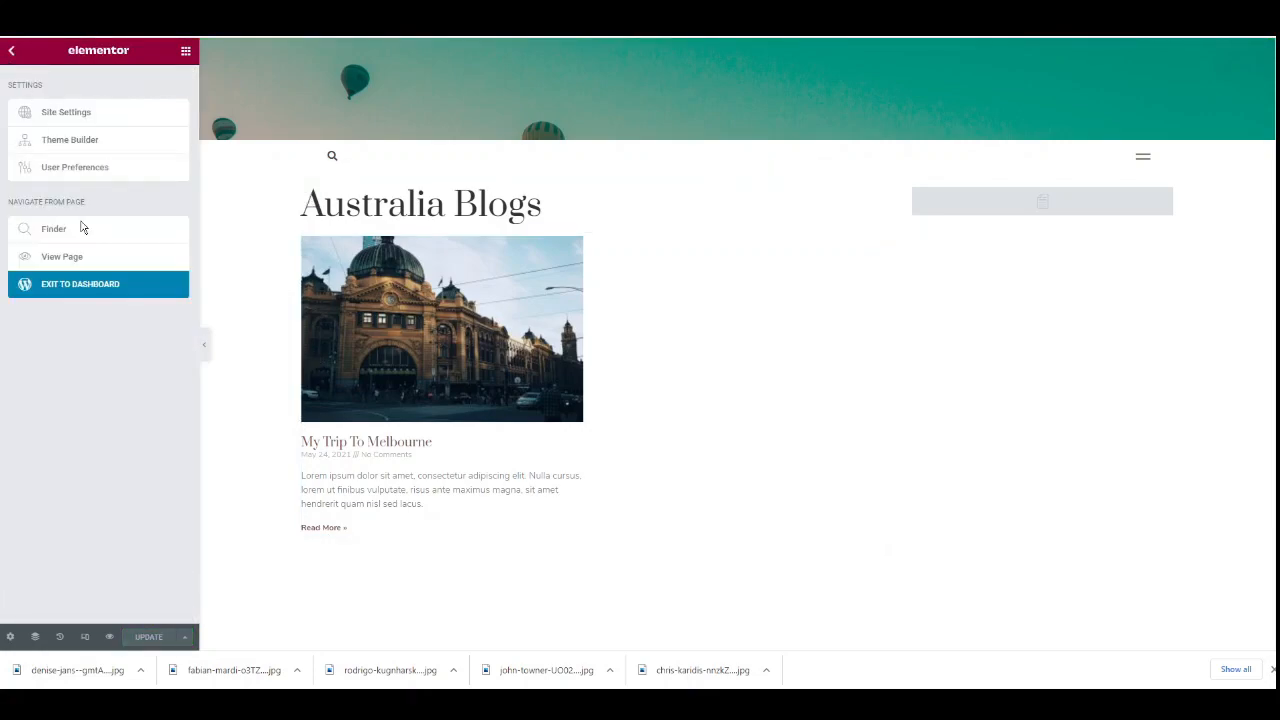
pyautogui.click(78, 286)
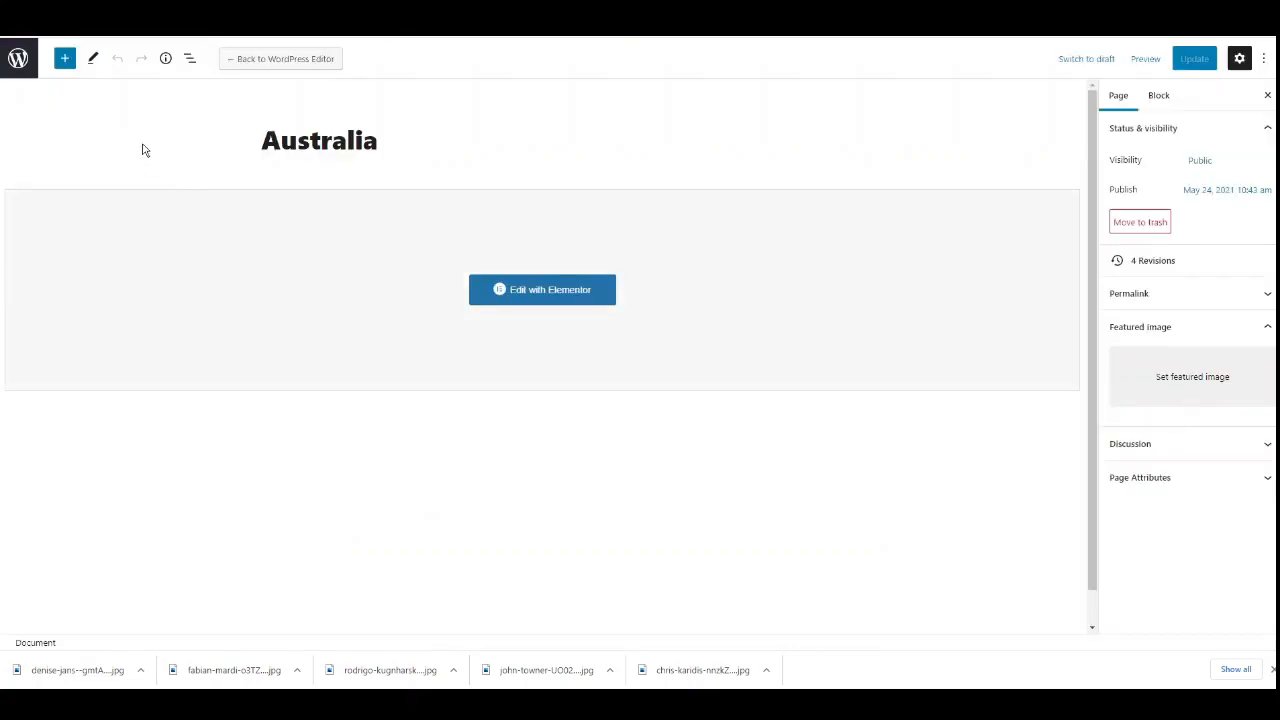
pyautogui.click(20, 60)
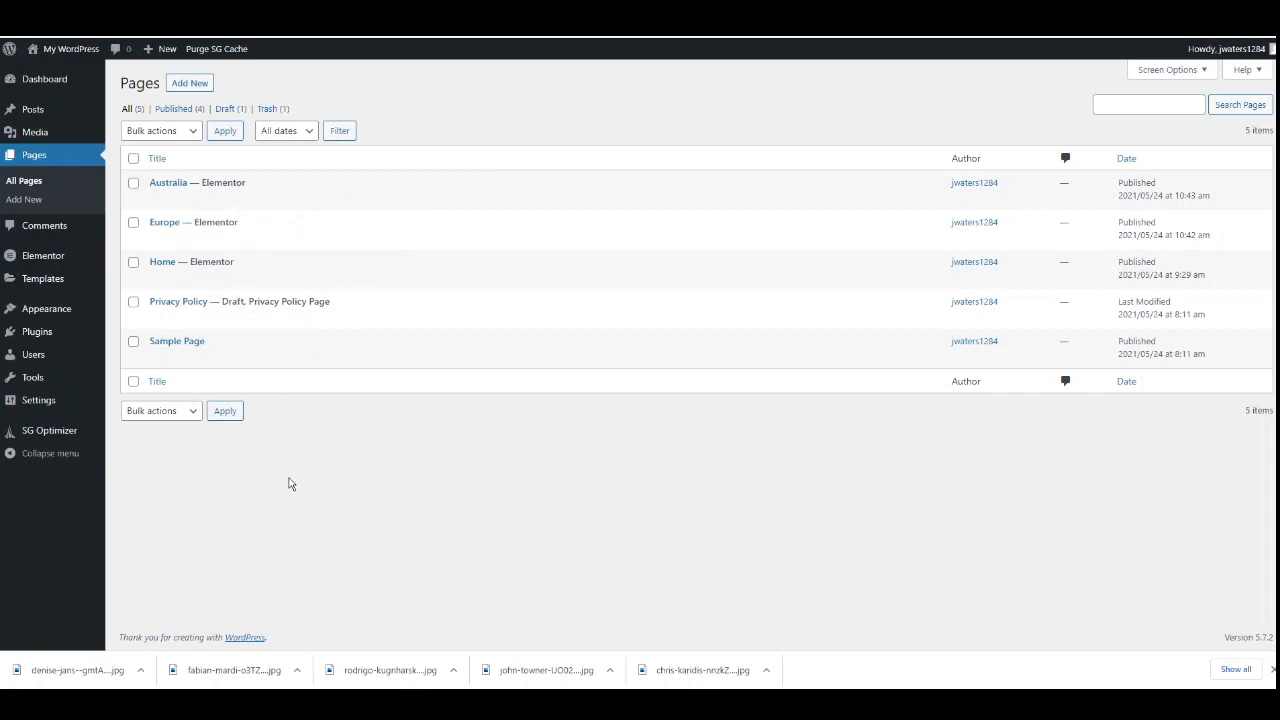
# - Open the site's menu management and remove the Sample Page item from the Menu 1 structure
pyautogui.moveTo(54, 311)
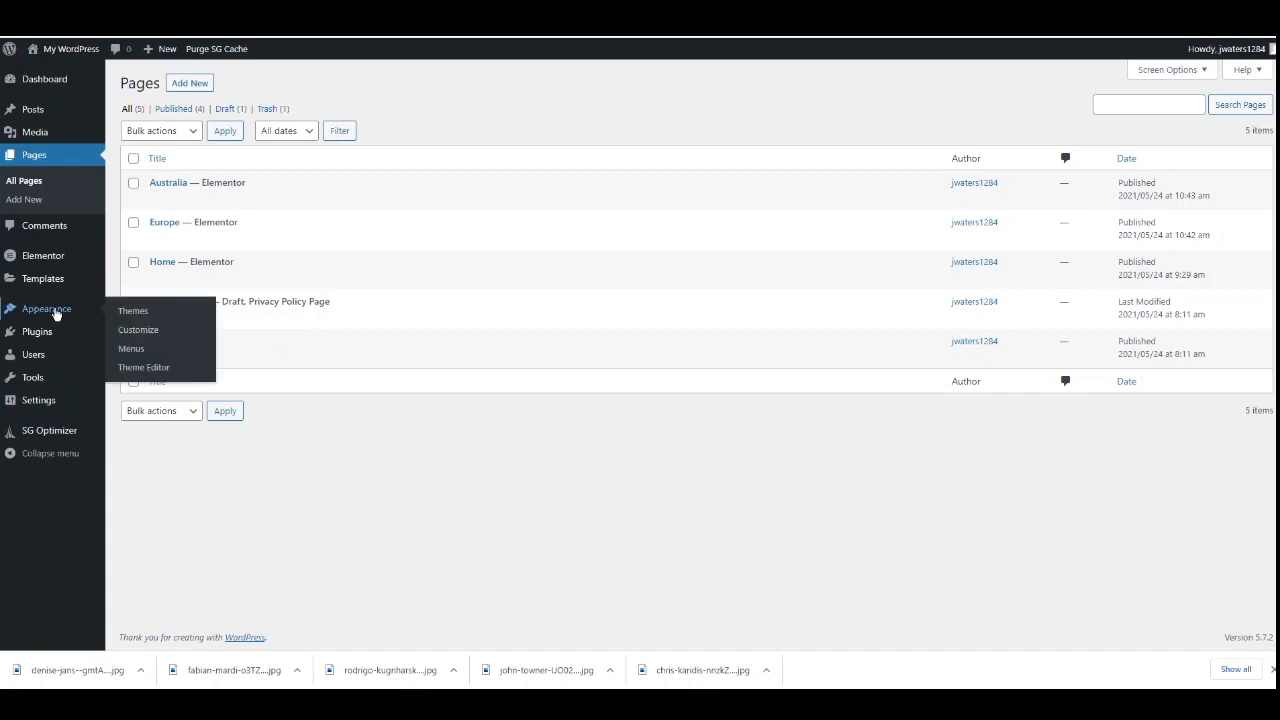
pyautogui.click(142, 352)
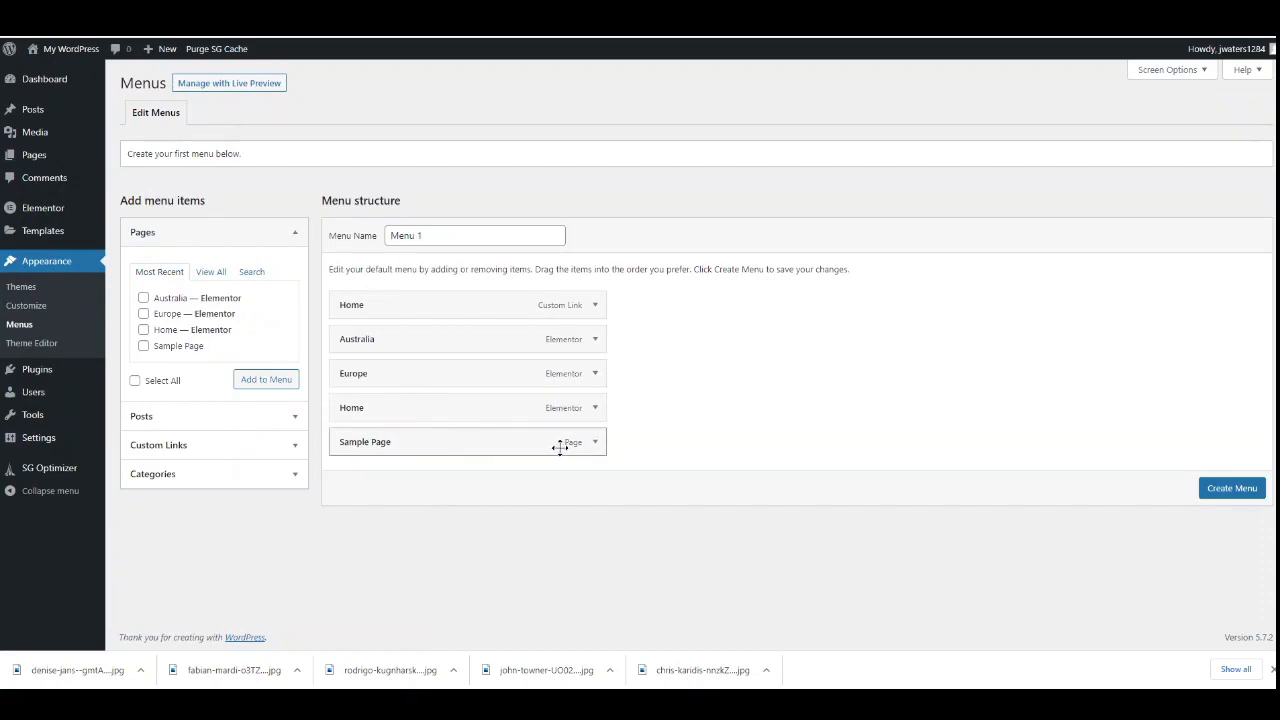
pyautogui.click(595, 442)
pyautogui.click(360, 561)
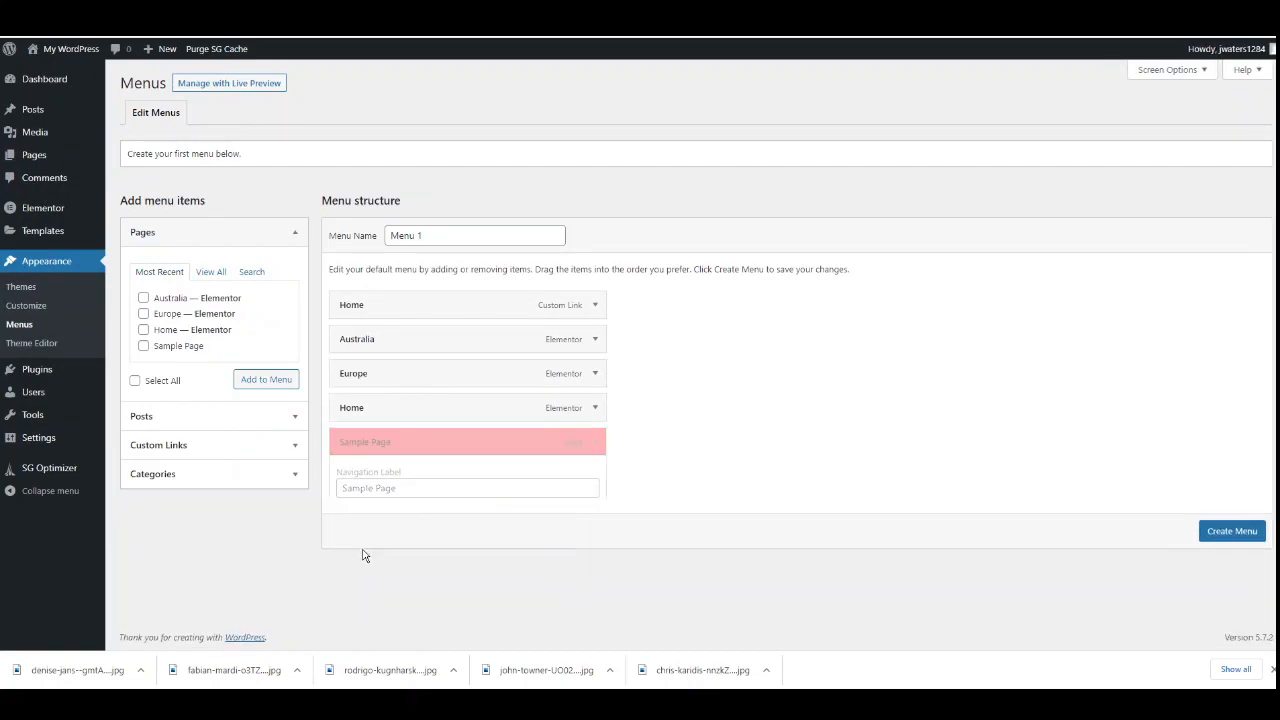
# - Remove the custom-link Home item from the menu structure and move the Home page item above Australia and Europe
pyautogui.click(596, 408)
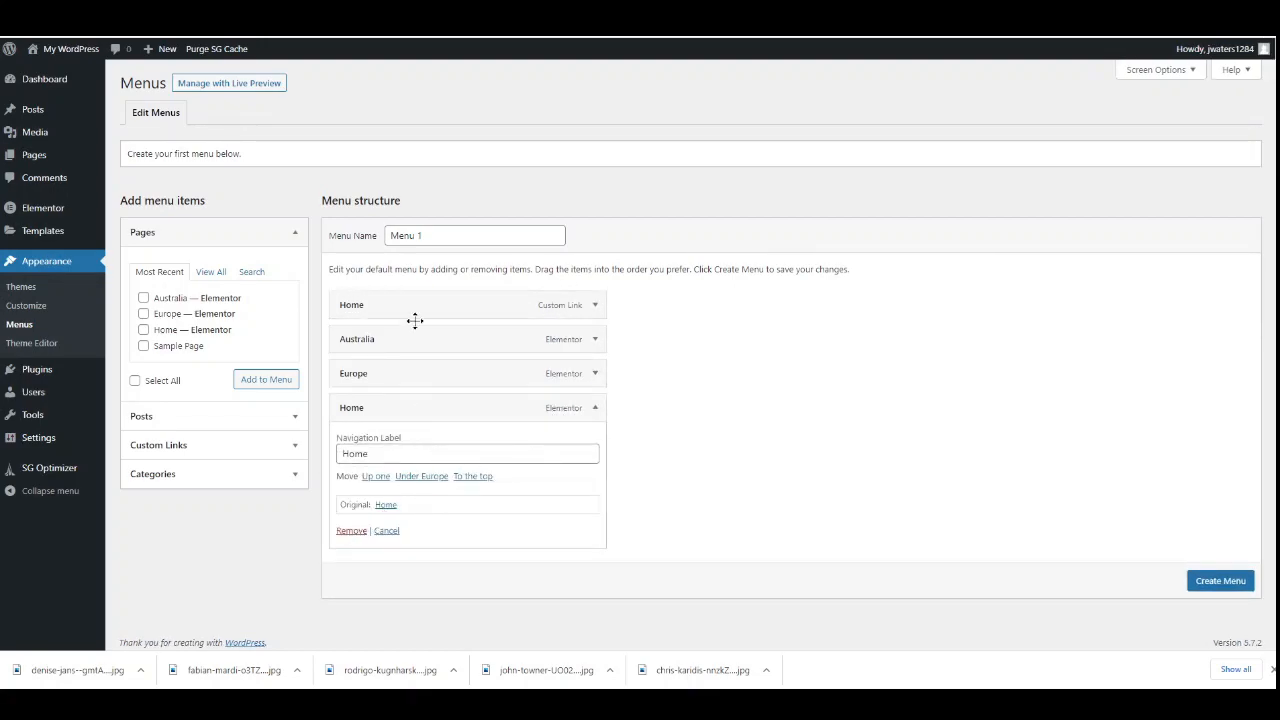
pyautogui.click(596, 305)
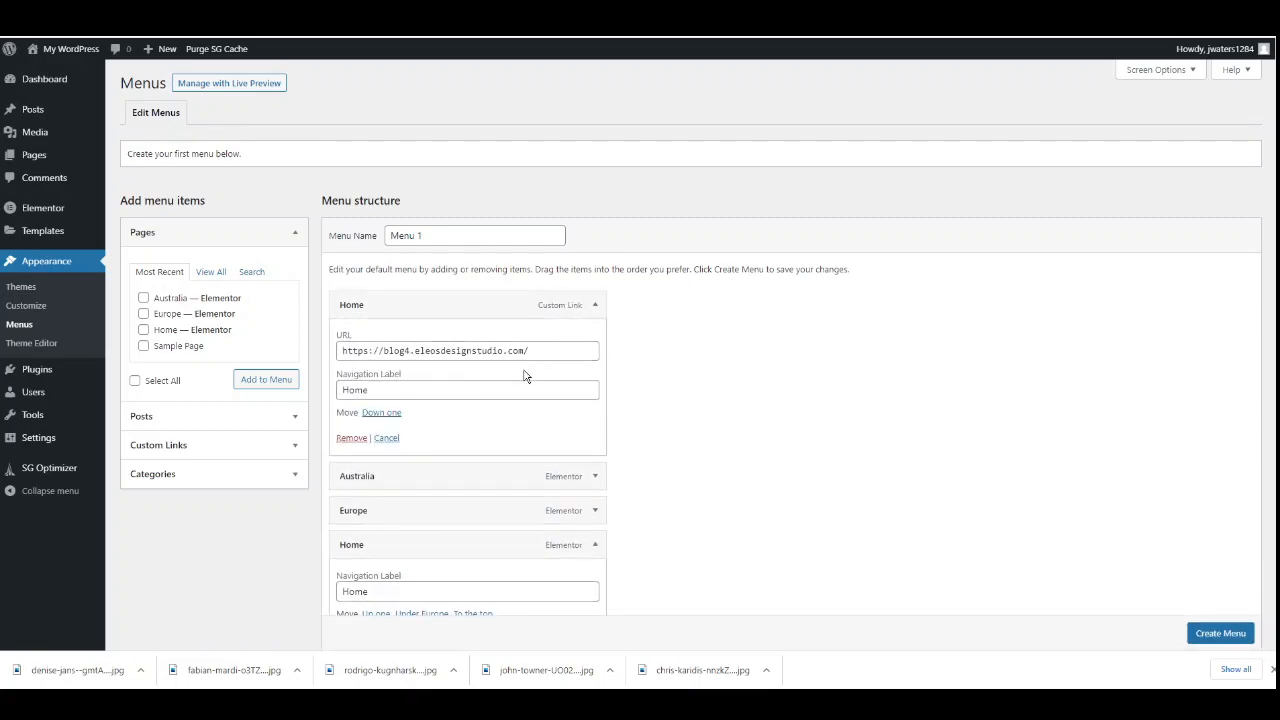
pyautogui.click(351, 438)
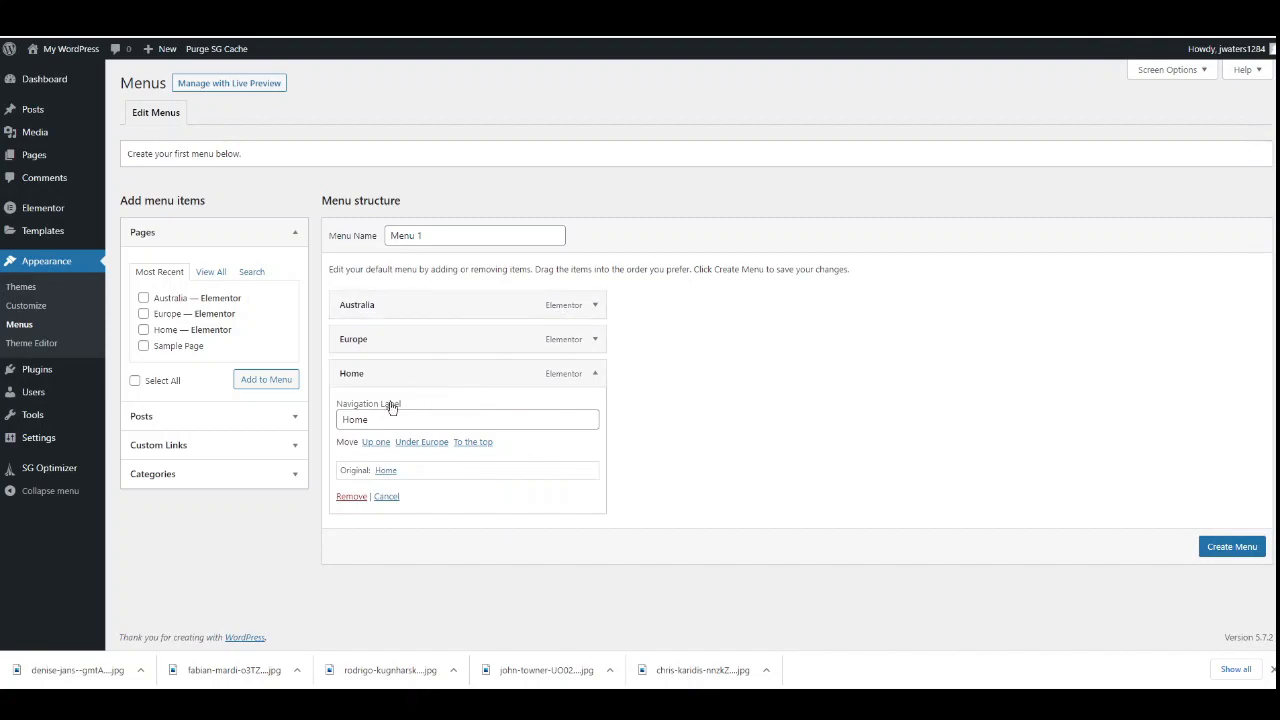
pyautogui.moveTo(363, 371); pyautogui.dragTo(350, 268)
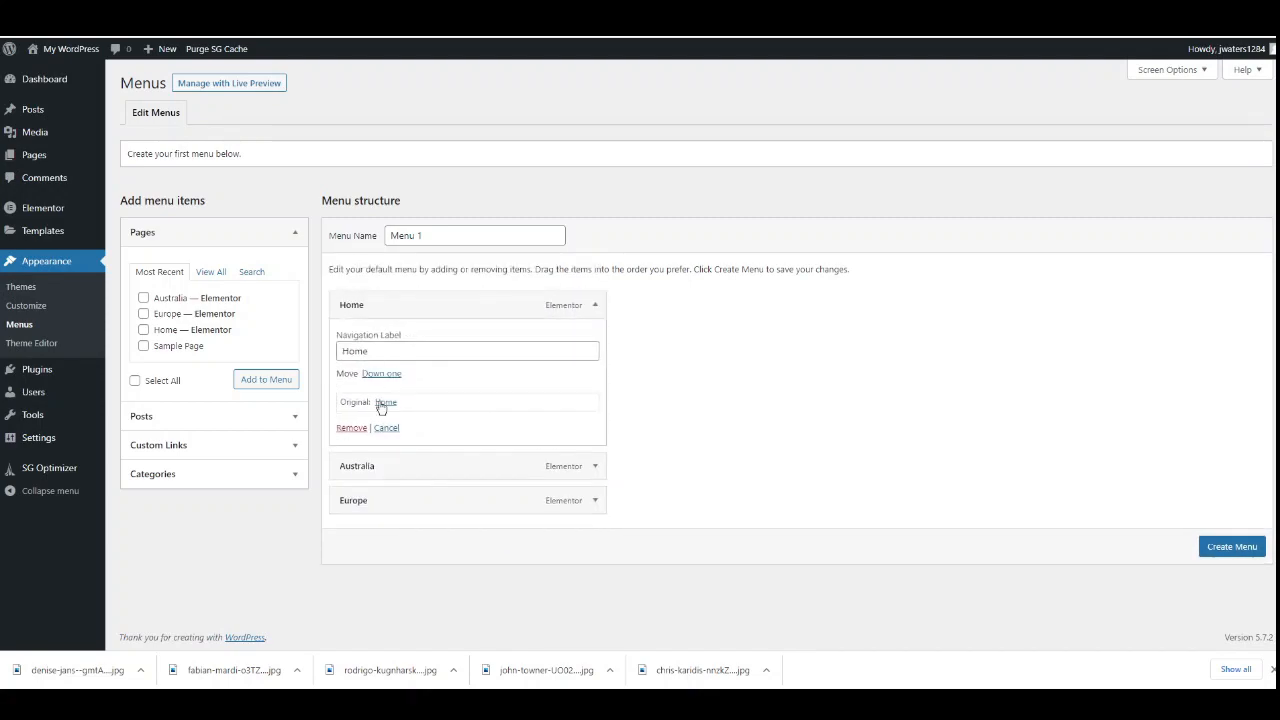
pyautogui.click(595, 305)
pyautogui.moveTo(366, 311)
pyautogui.mouseDown()
pyautogui.moveTo(366, 351)
pyautogui.moveTo(402, 388)
pyautogui.moveTo(394, 326)
pyautogui.moveTo(363, 283)
pyautogui.moveTo(366, 300)
pyautogui.mouseUp()
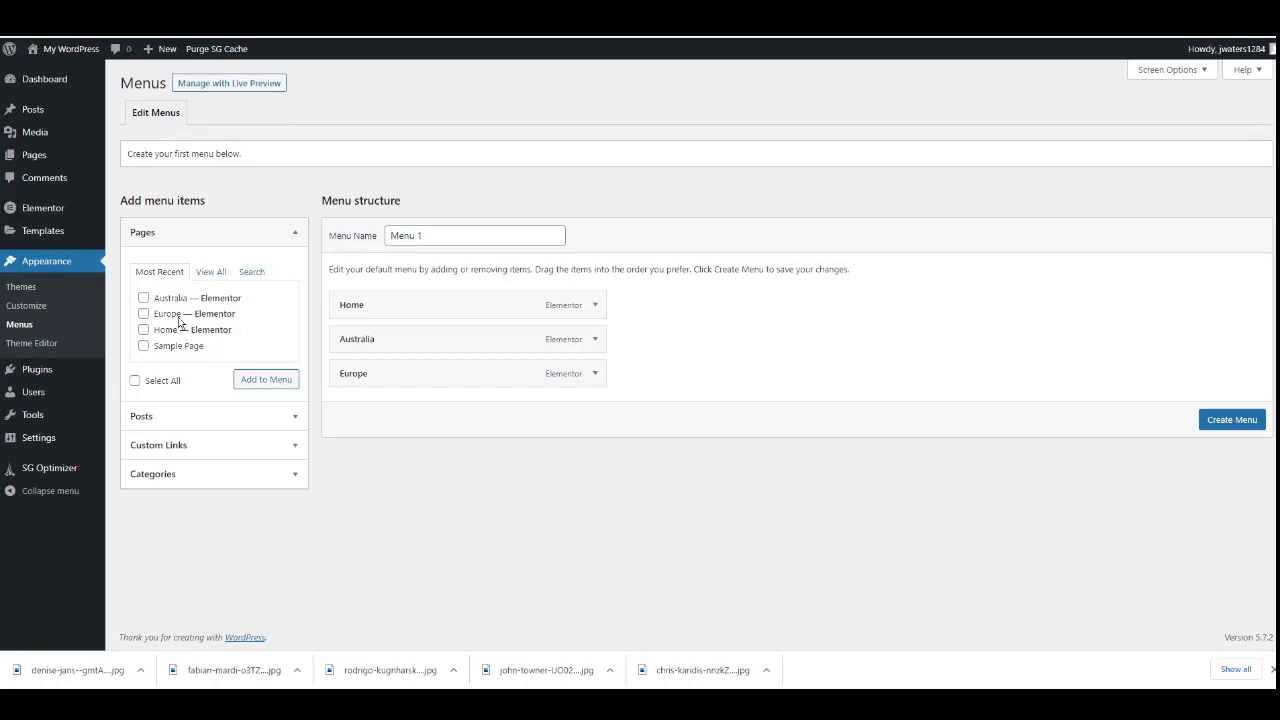
pyautogui.click(211, 275)
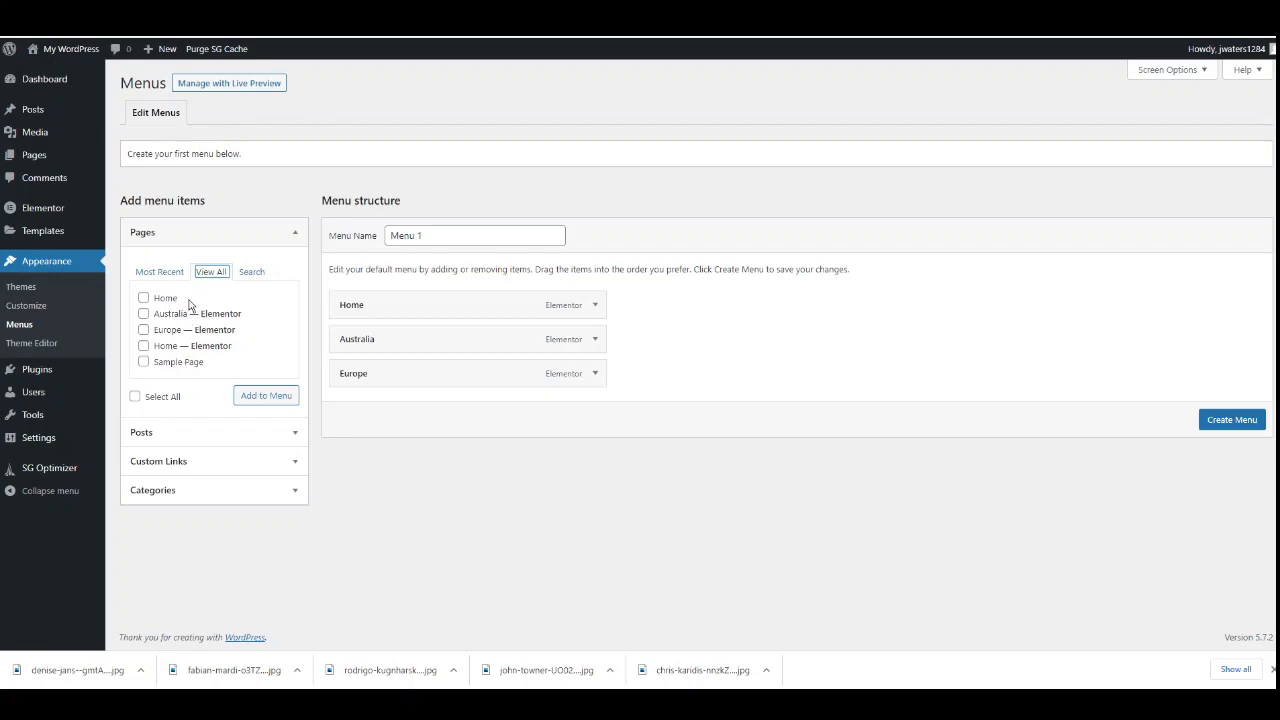
pyautogui.click(143, 345)
pyautogui.click(143, 313)
pyautogui.click(143, 345)
pyautogui.click(143, 313)
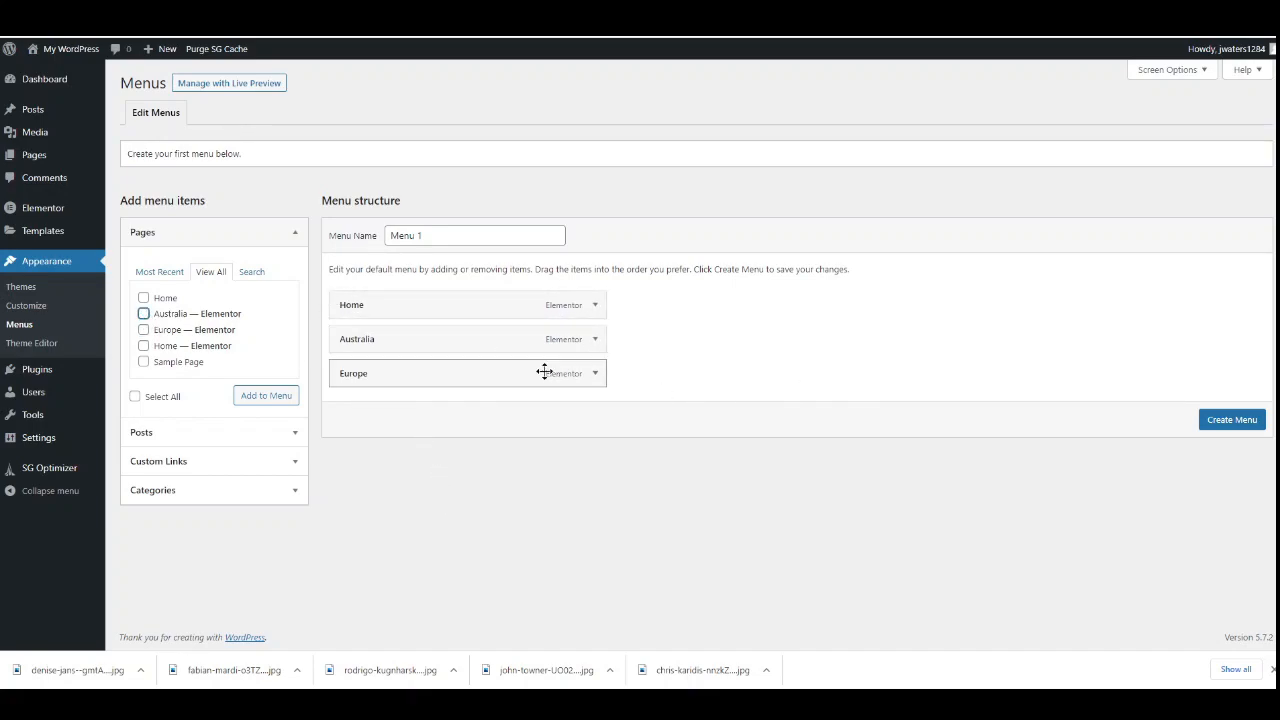
# - Create Menu 1, assign it to the Primary display location and save it
pyautogui.click(1231, 421)
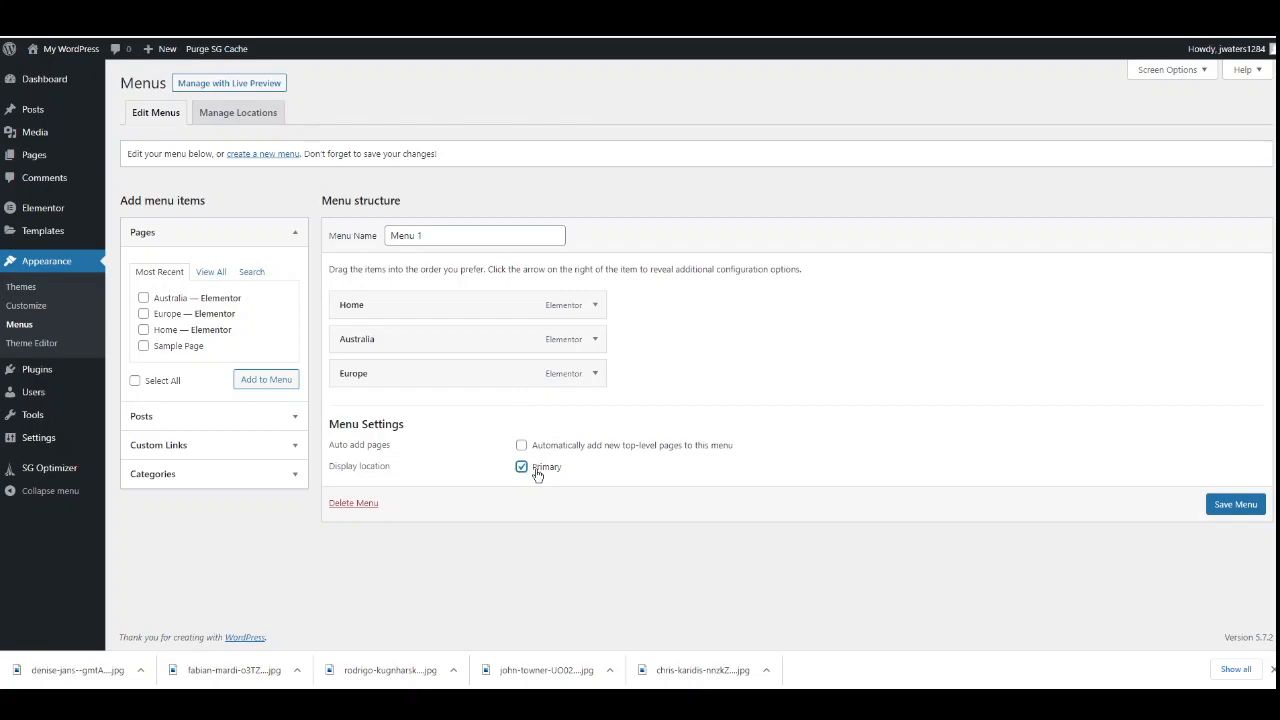
pyautogui.click(1234, 508)
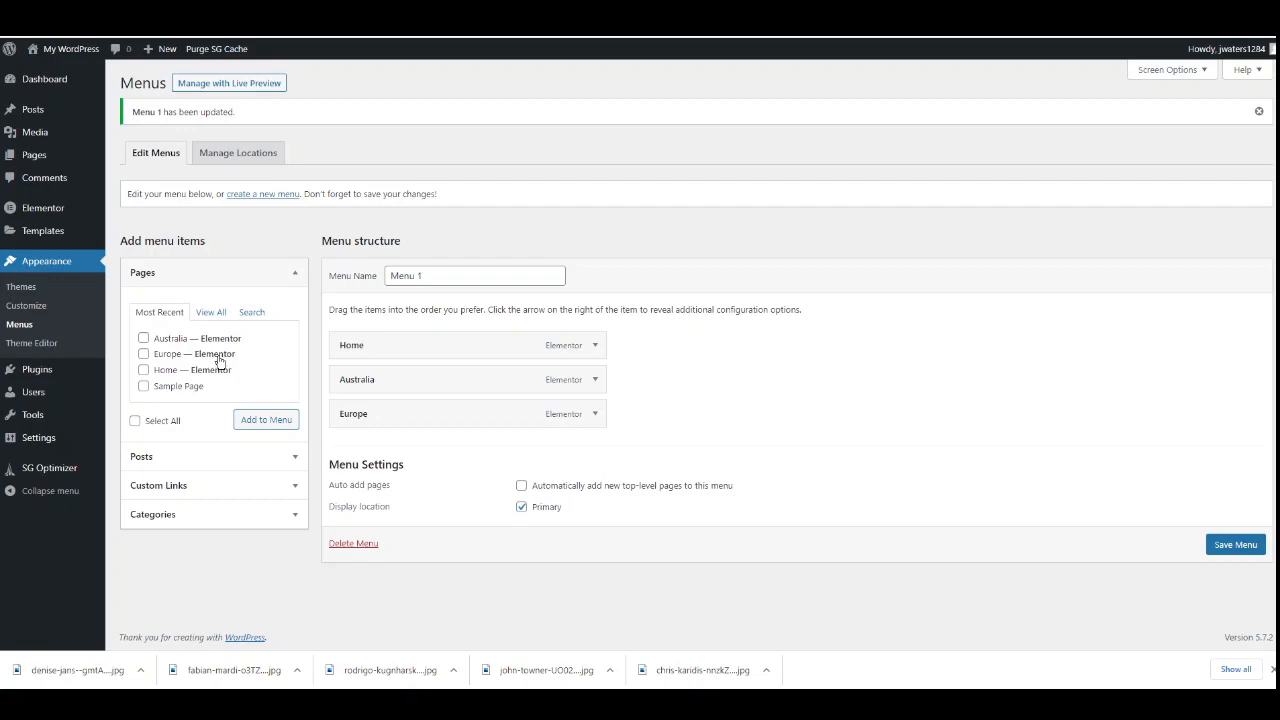
# - In the theme customizer, set the homepage to display the static page Home, publish the change and exit
pyautogui.click(36, 310)
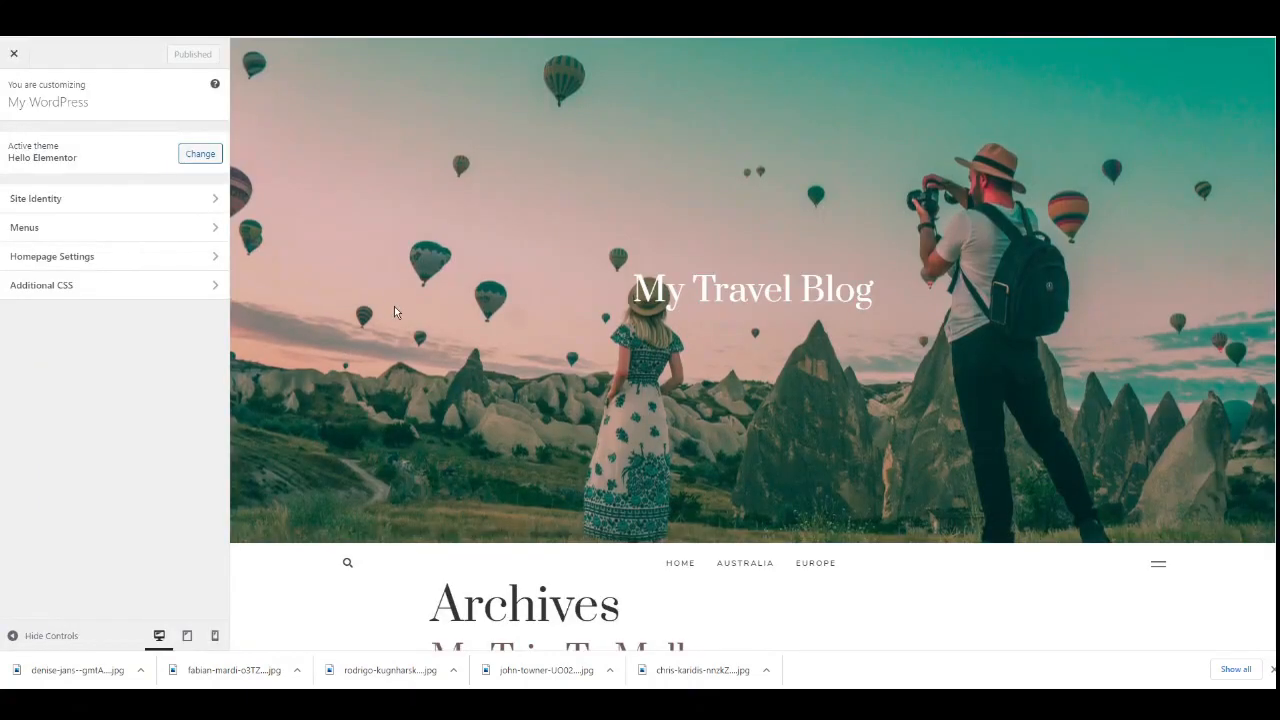
pyautogui.scroll(-3, 409, 314)
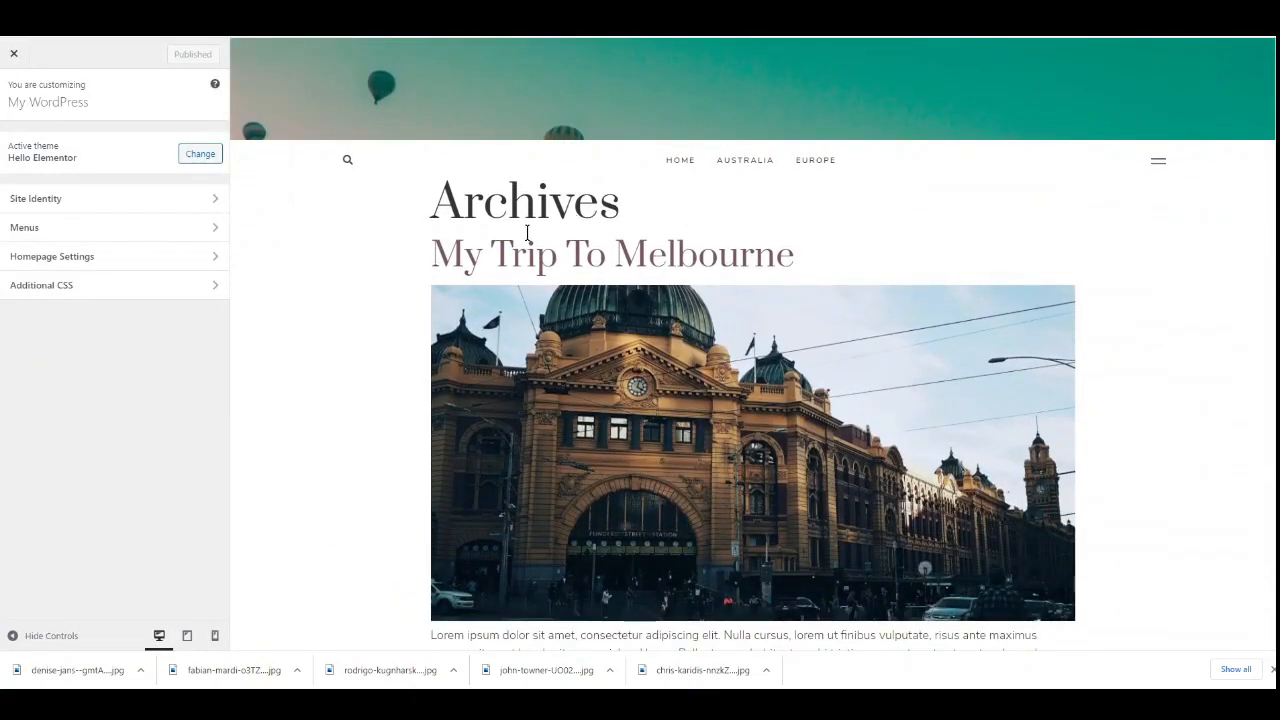
pyautogui.scroll(-3, 531, 231)
pyautogui.scroll(7, 372, 358)
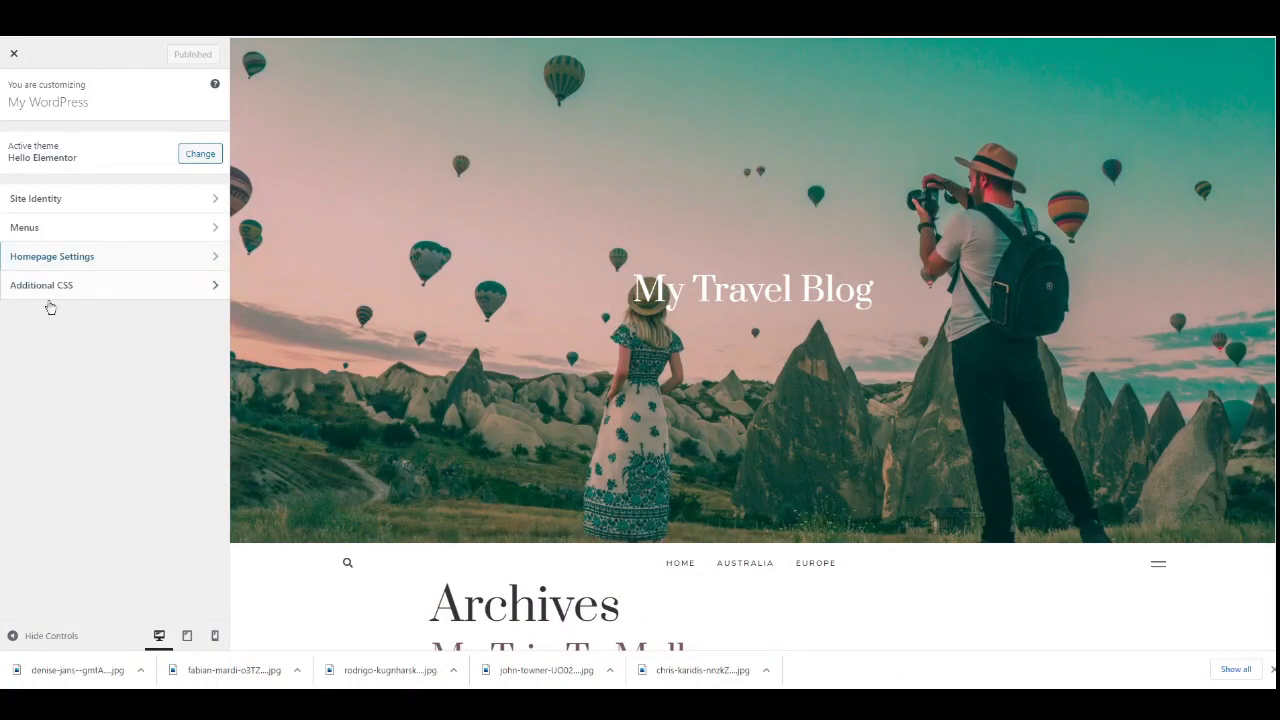
pyautogui.click(100, 258)
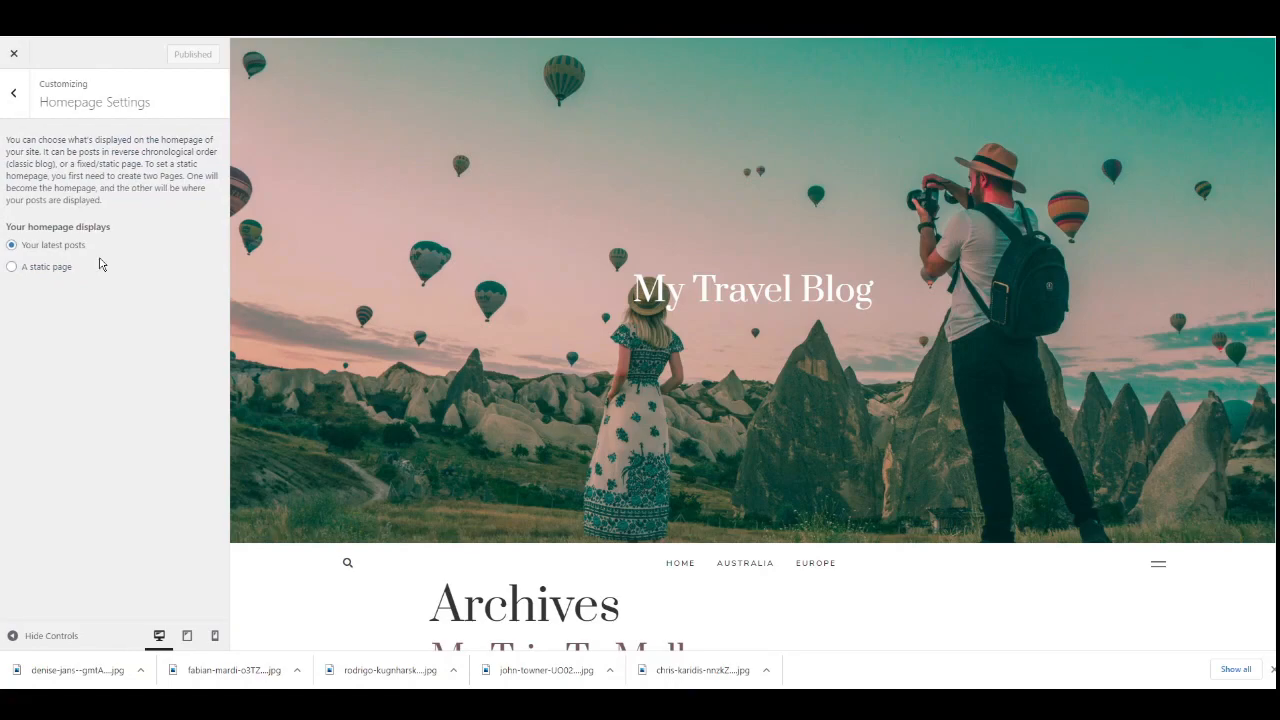
pyautogui.click(12, 268)
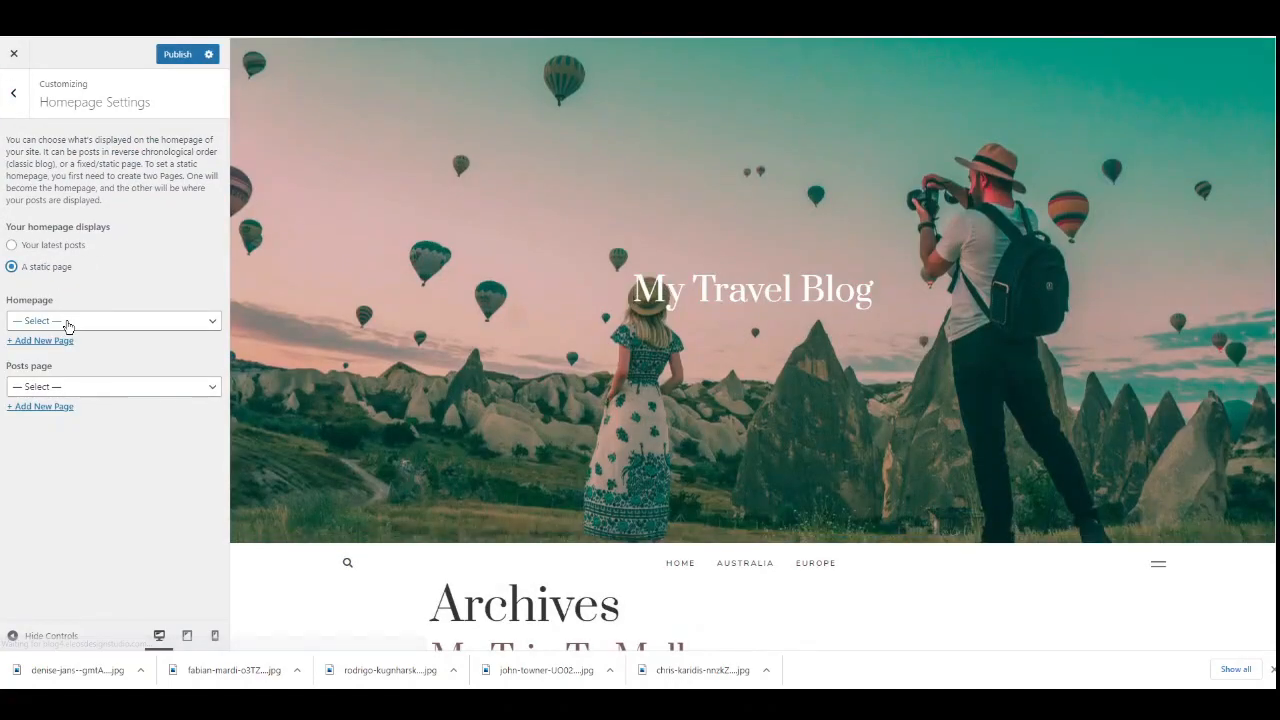
pyautogui.click(64, 323)
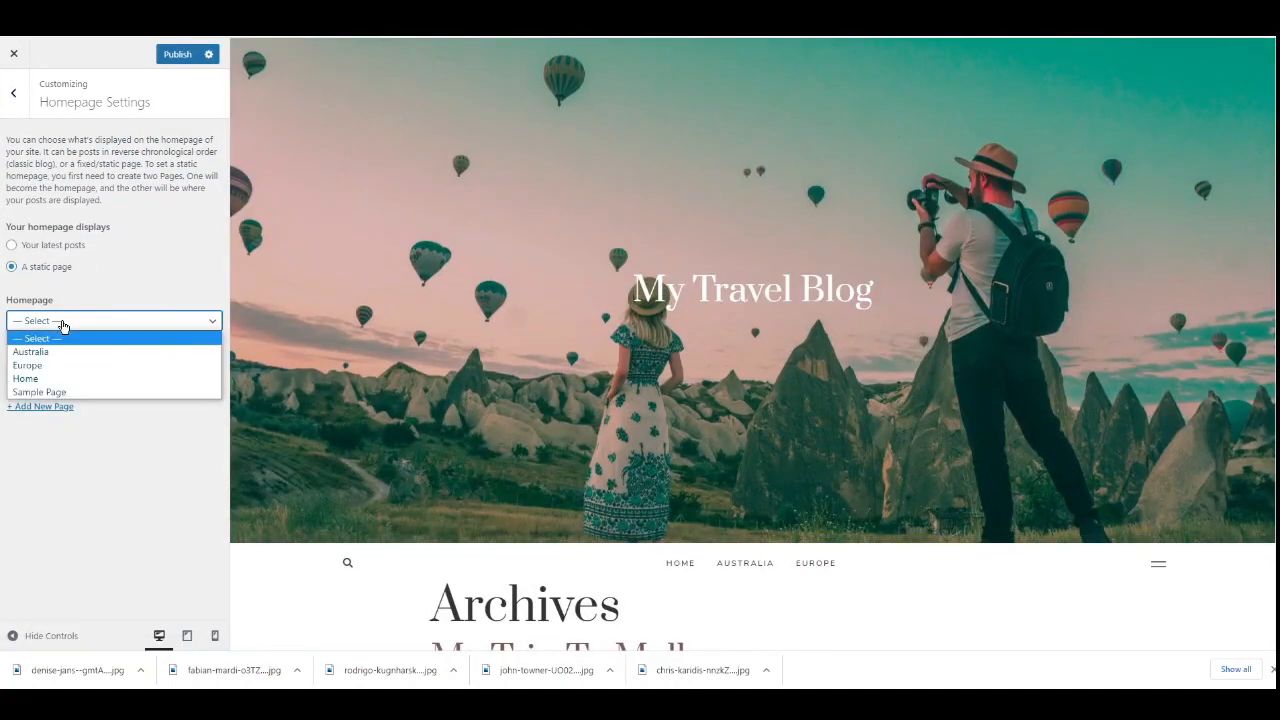
pyautogui.click(38, 378)
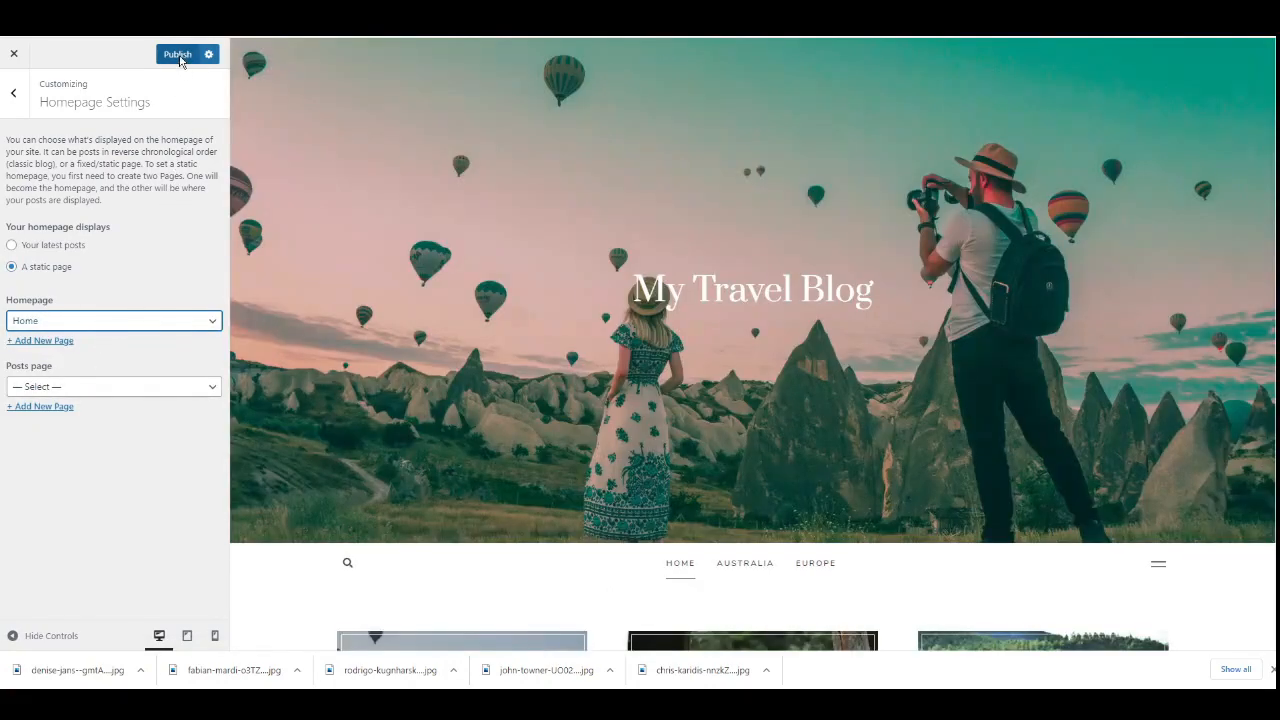
pyautogui.click(178, 55)
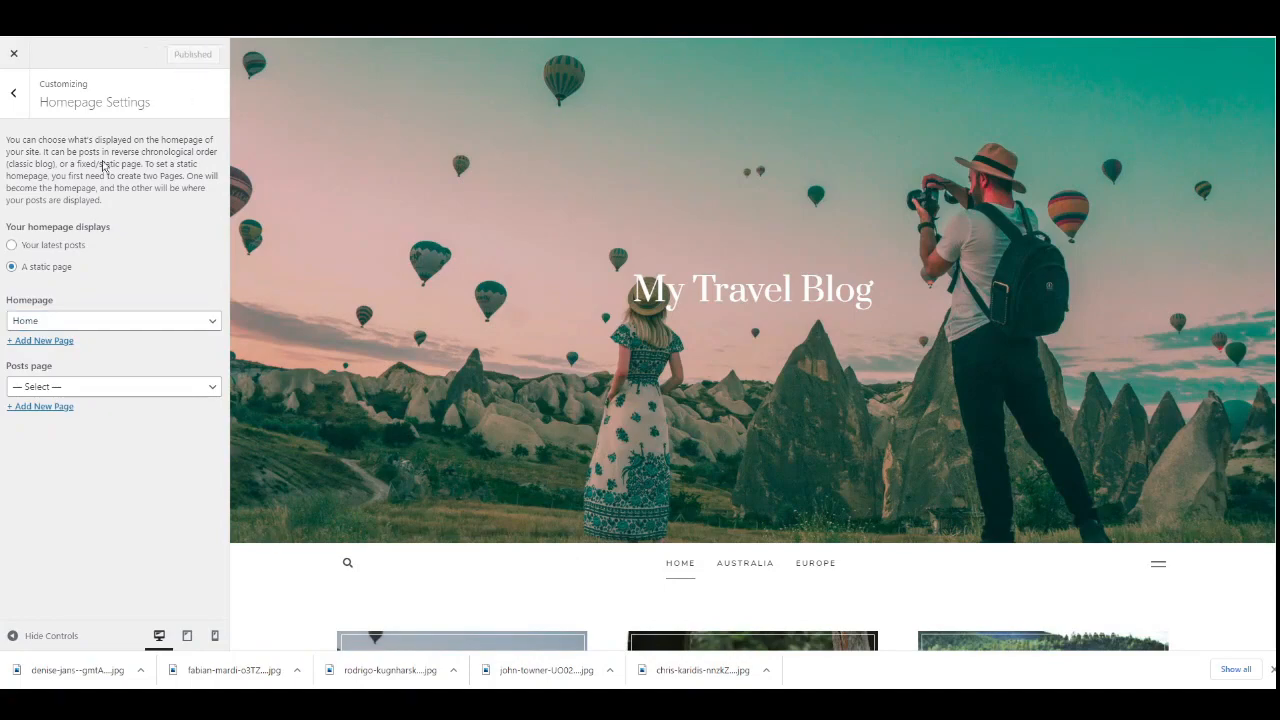
pyautogui.click(14, 55)
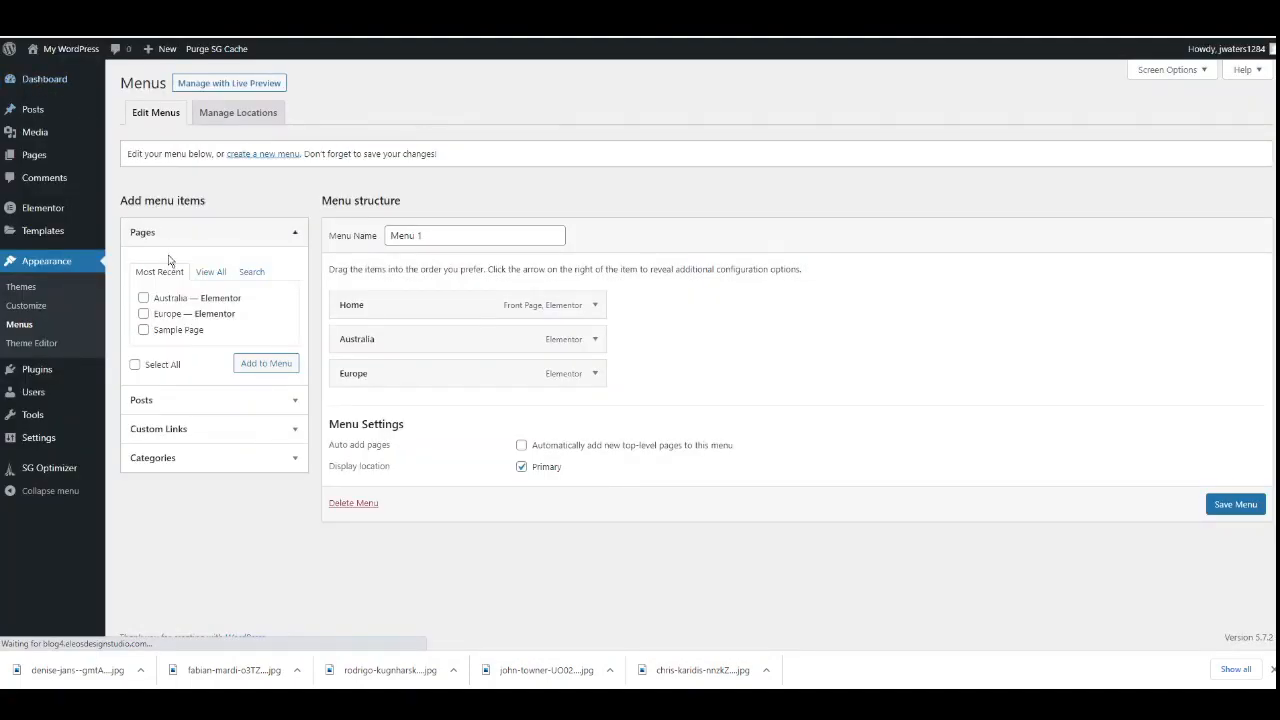
# - Visit the live site and check the Australia page through the navigation menu
pyautogui.moveTo(78, 56)
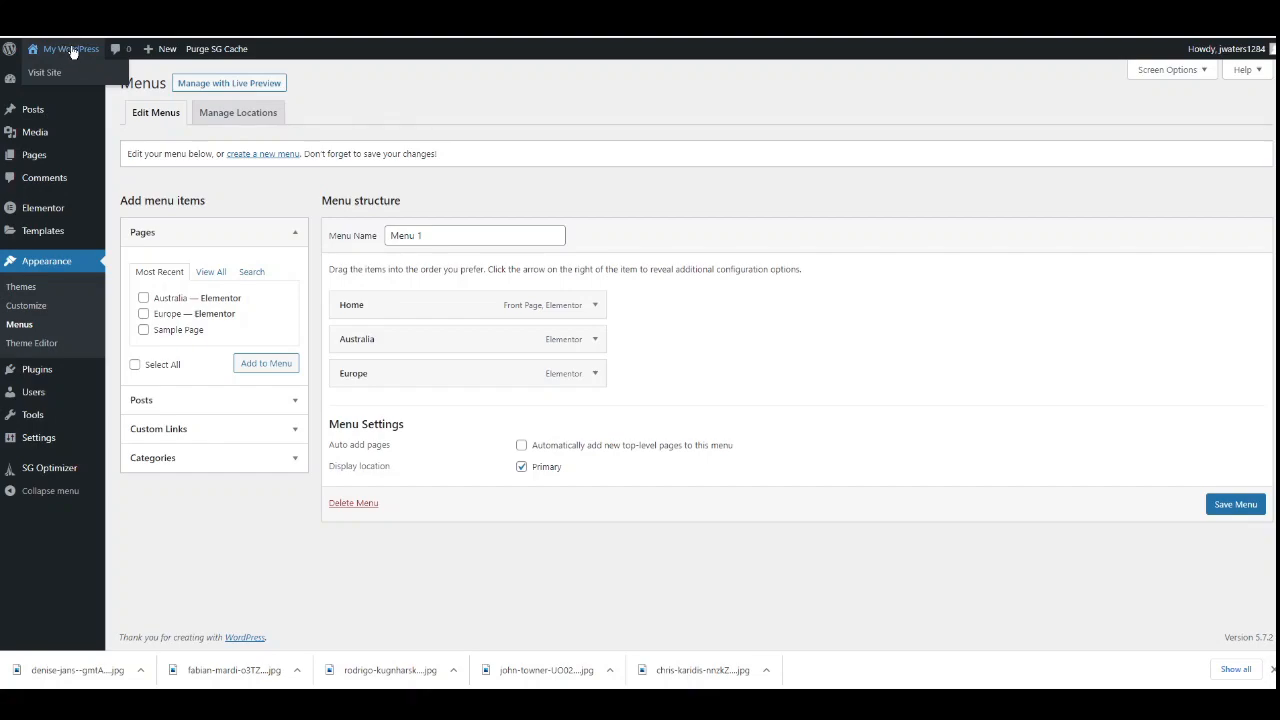
pyautogui.click(67, 52)
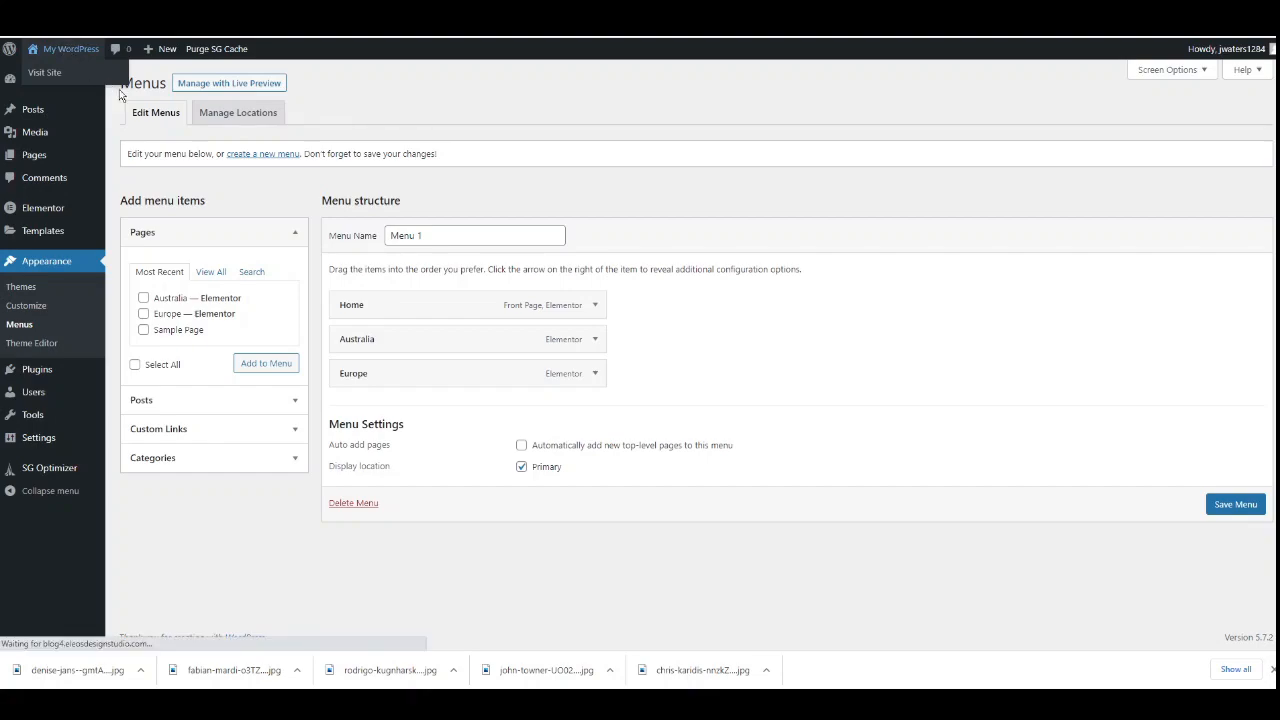
pyautogui.scroll(-3, 486, 332)
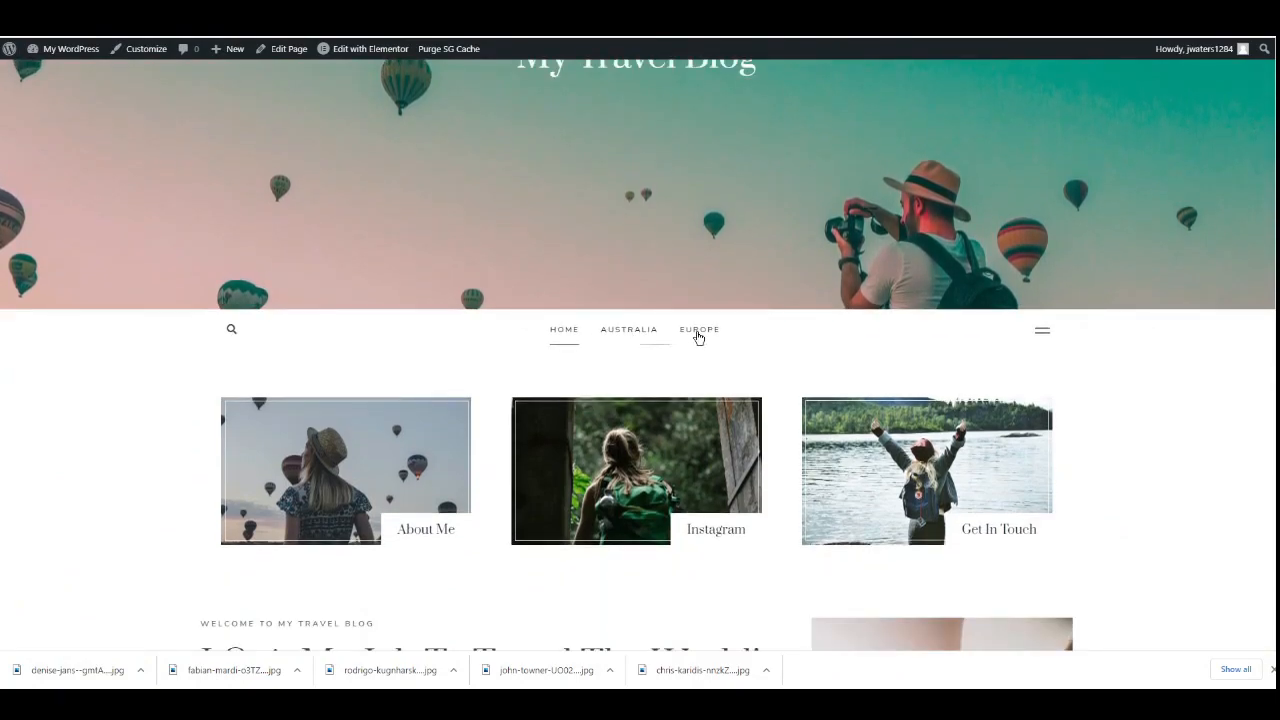
pyautogui.click(633, 335)
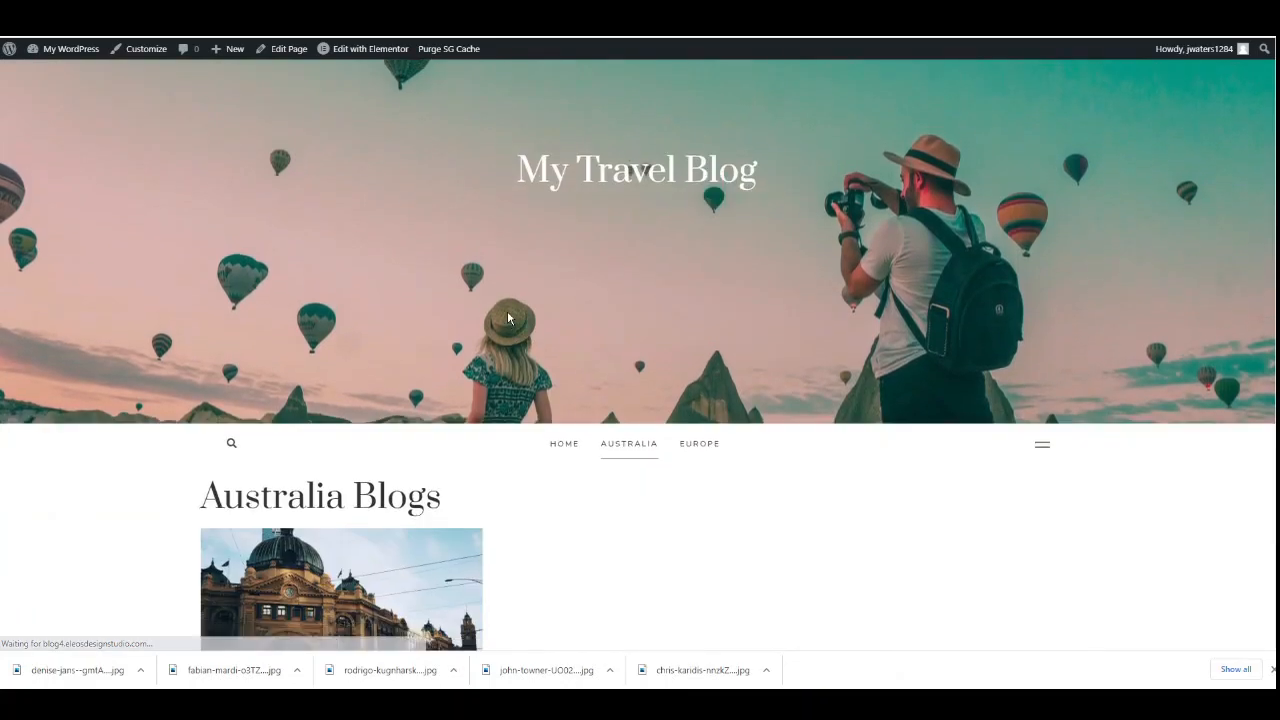
pyautogui.scroll(-3, 480, 320)
pyautogui.scroll(-1, 380, 349)
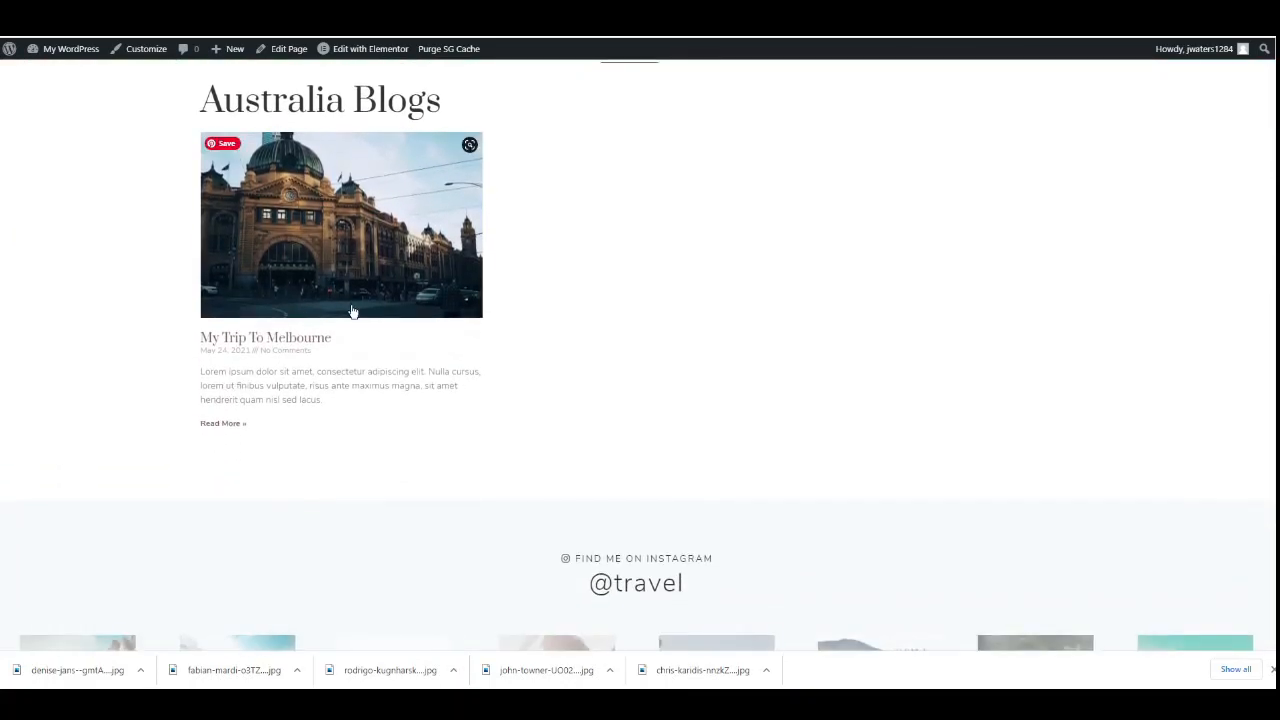
pyautogui.scroll(5, 440, 311)
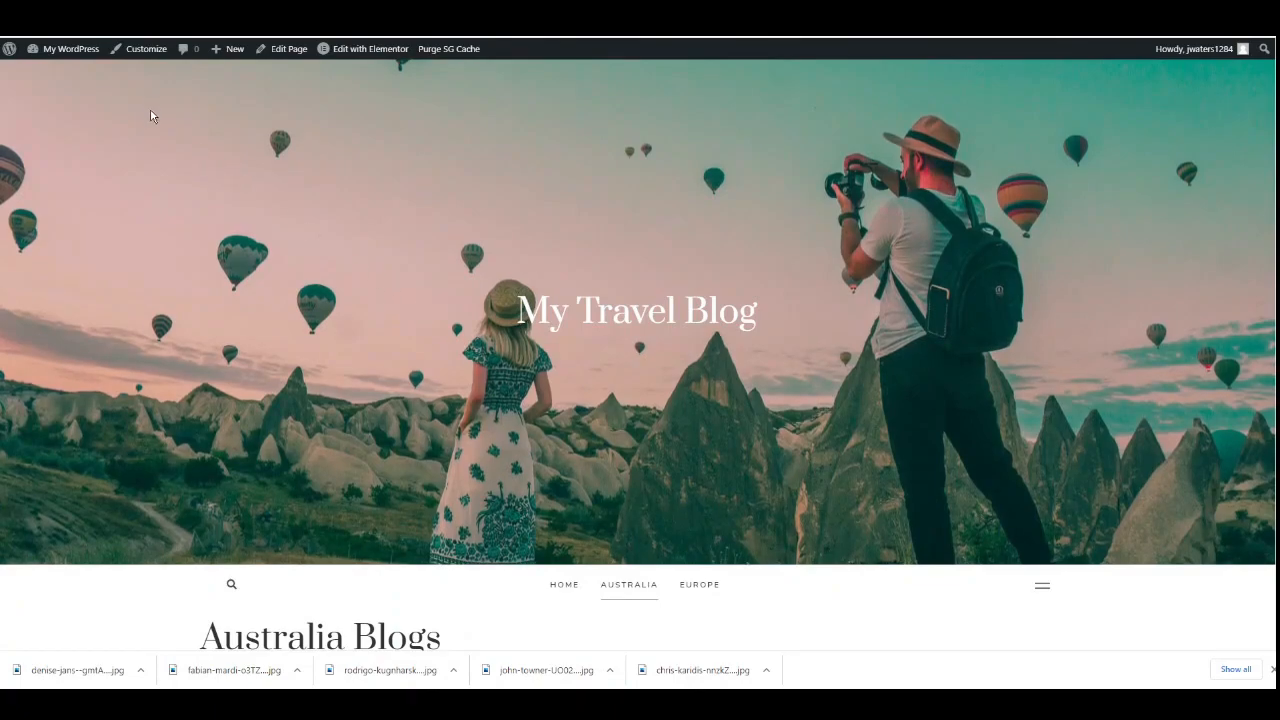
pyautogui.click(53, 52)
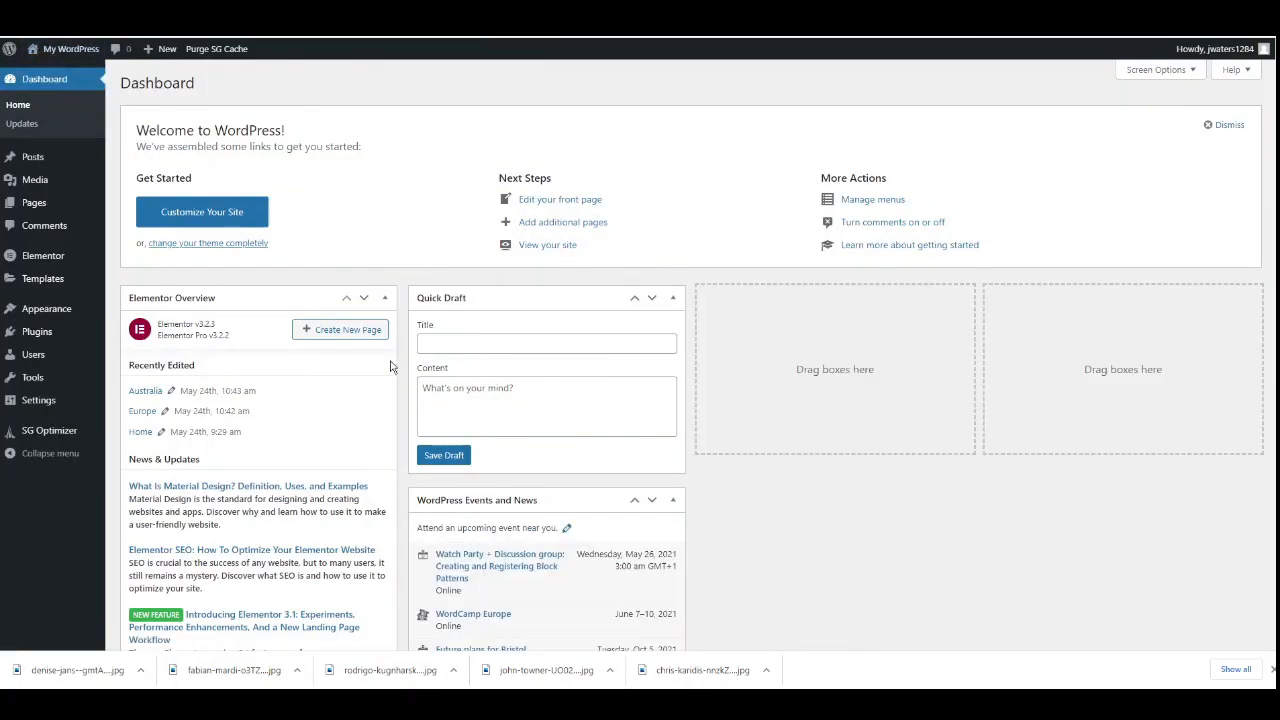
pyautogui.click(41, 405)
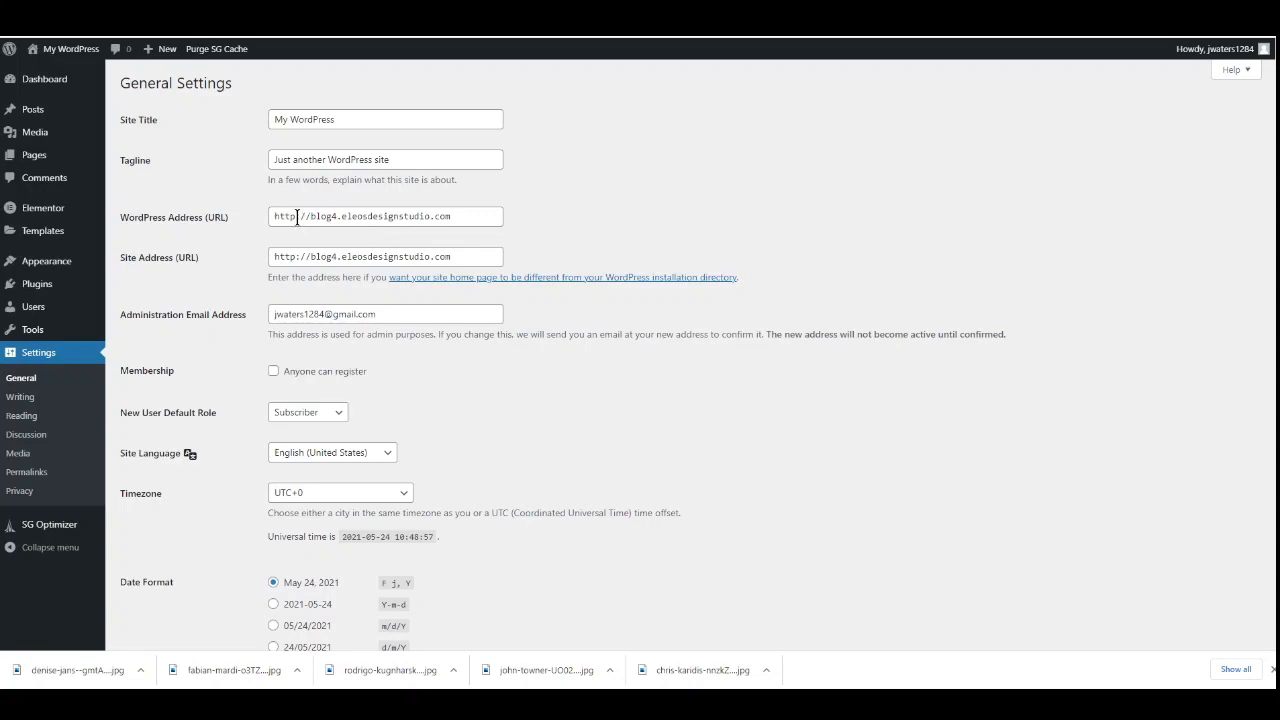
pyautogui.click(309, 217)
pyautogui.write('s')
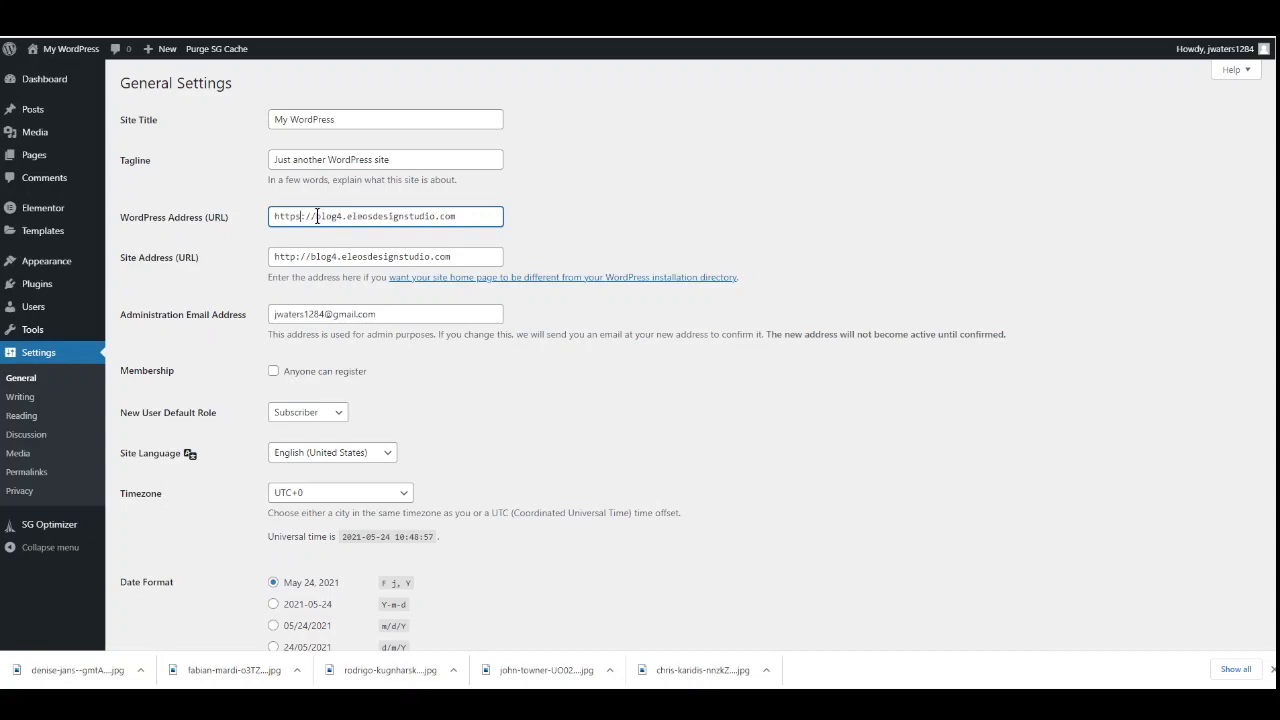
pyautogui.click(296, 256)
pyautogui.write('s')
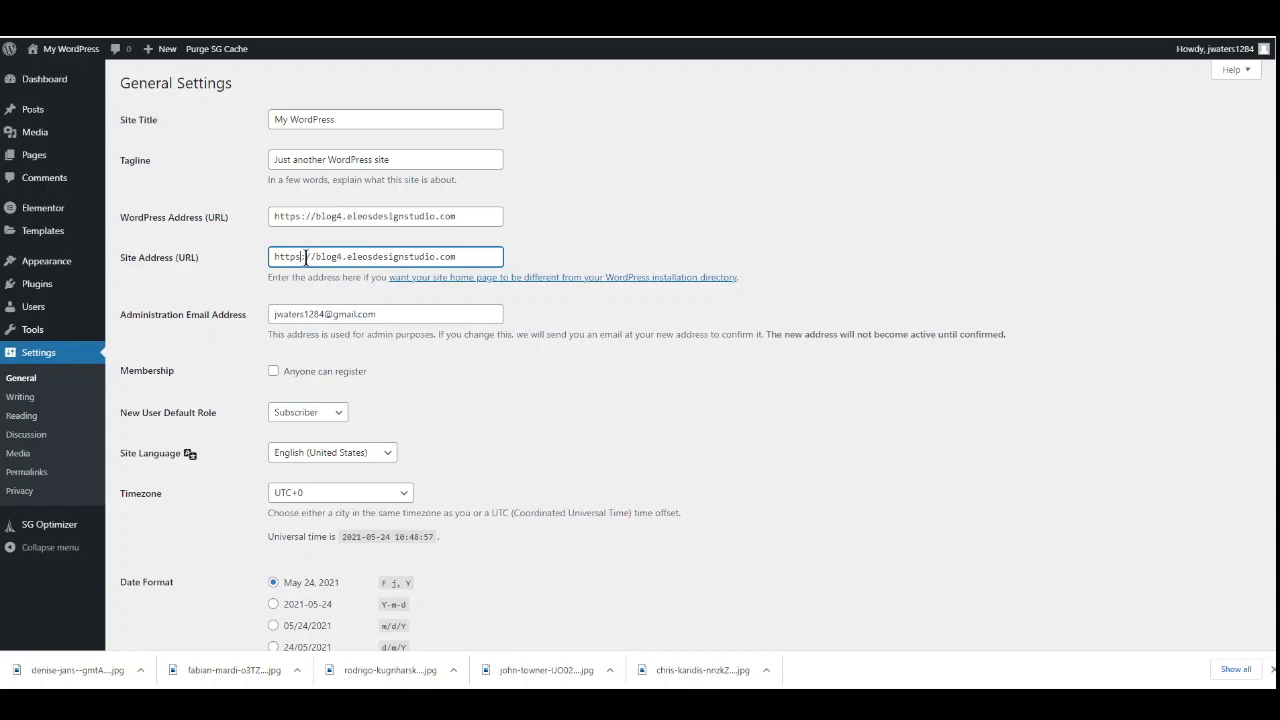
# - Set the site title to Eleos 123, allow anyone to register, and review the remaining general settings
pyautogui.moveTo(349, 120); pyautogui.dragTo(266, 131)
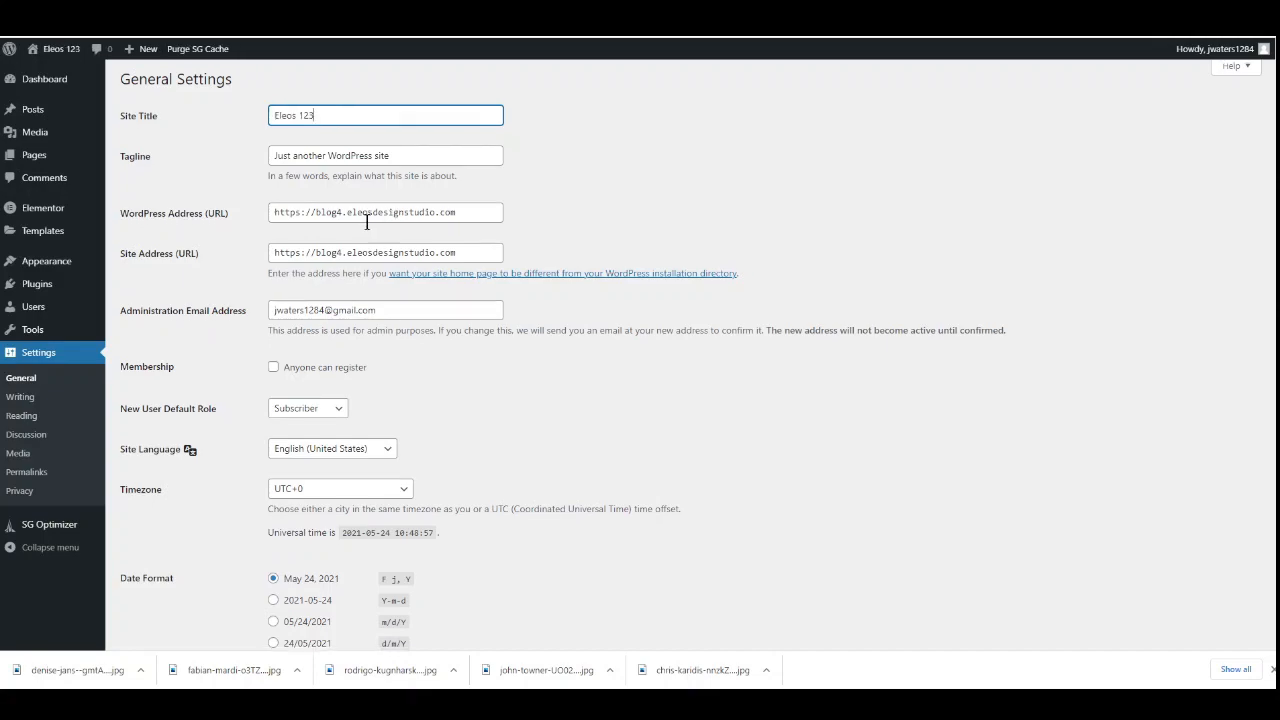
pyautogui.scroll(-1, 190, 310)
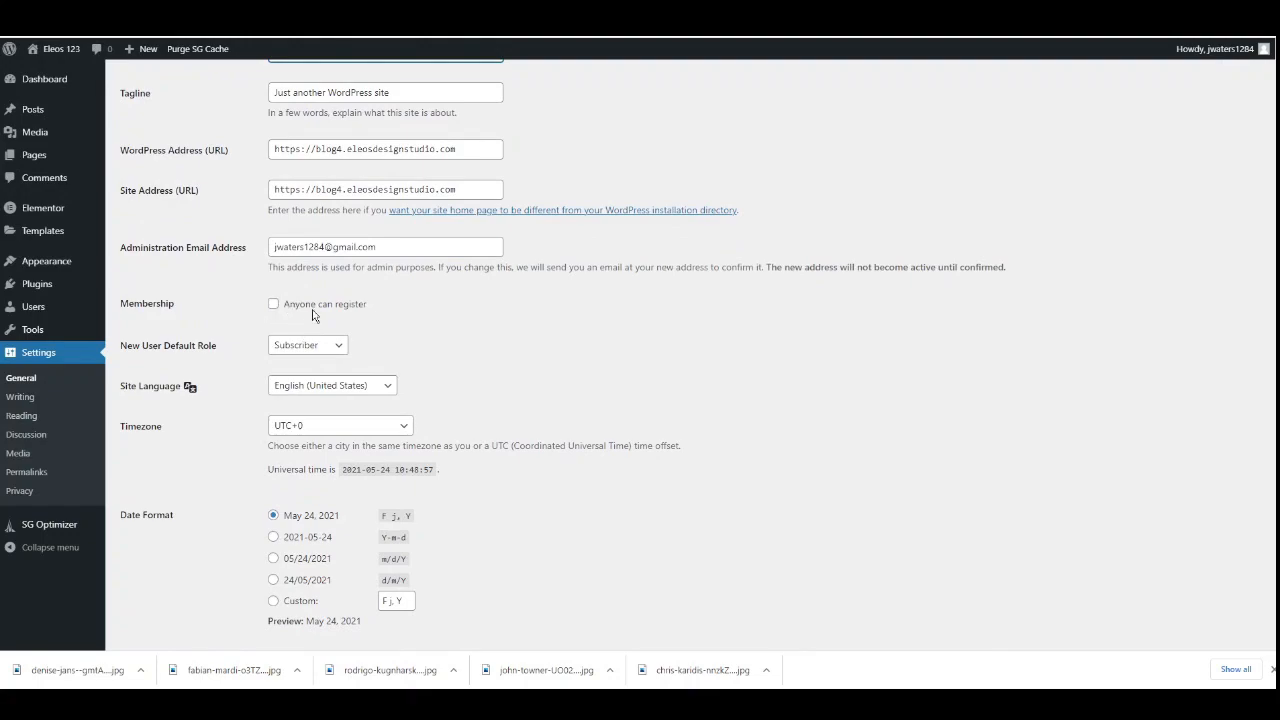
pyautogui.click(273, 306)
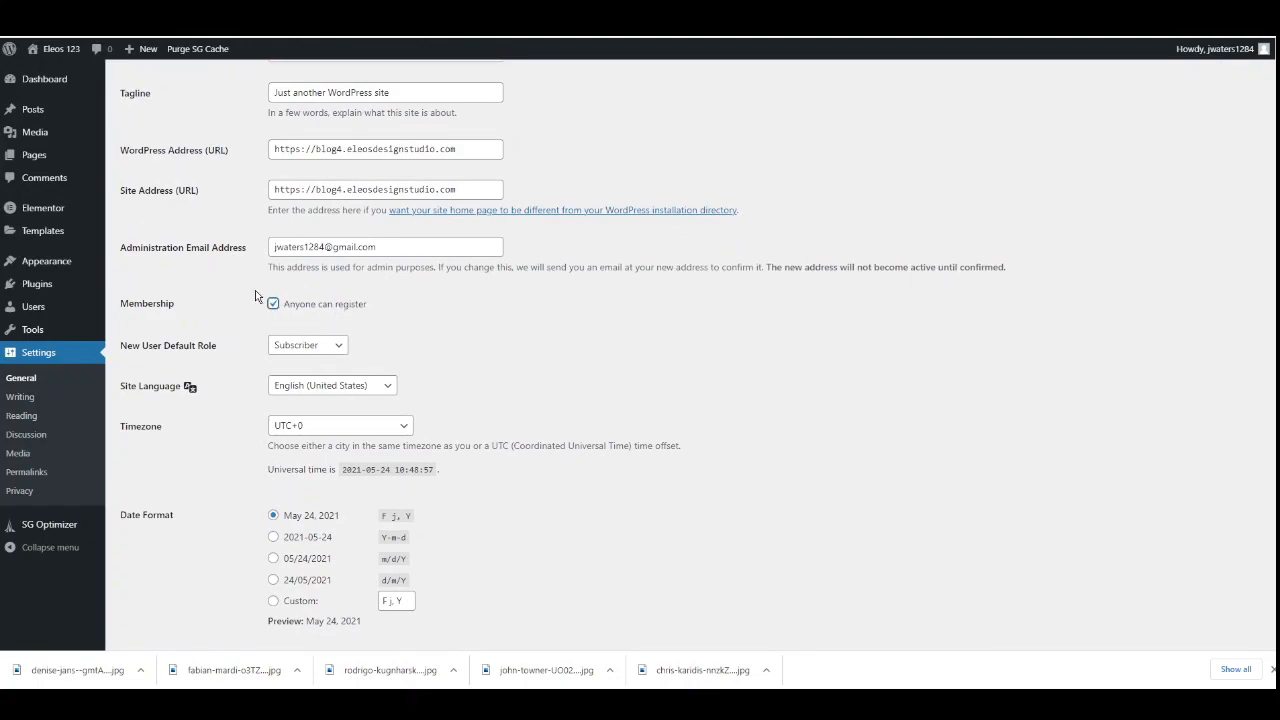
pyautogui.scroll(-1, 287, 250)
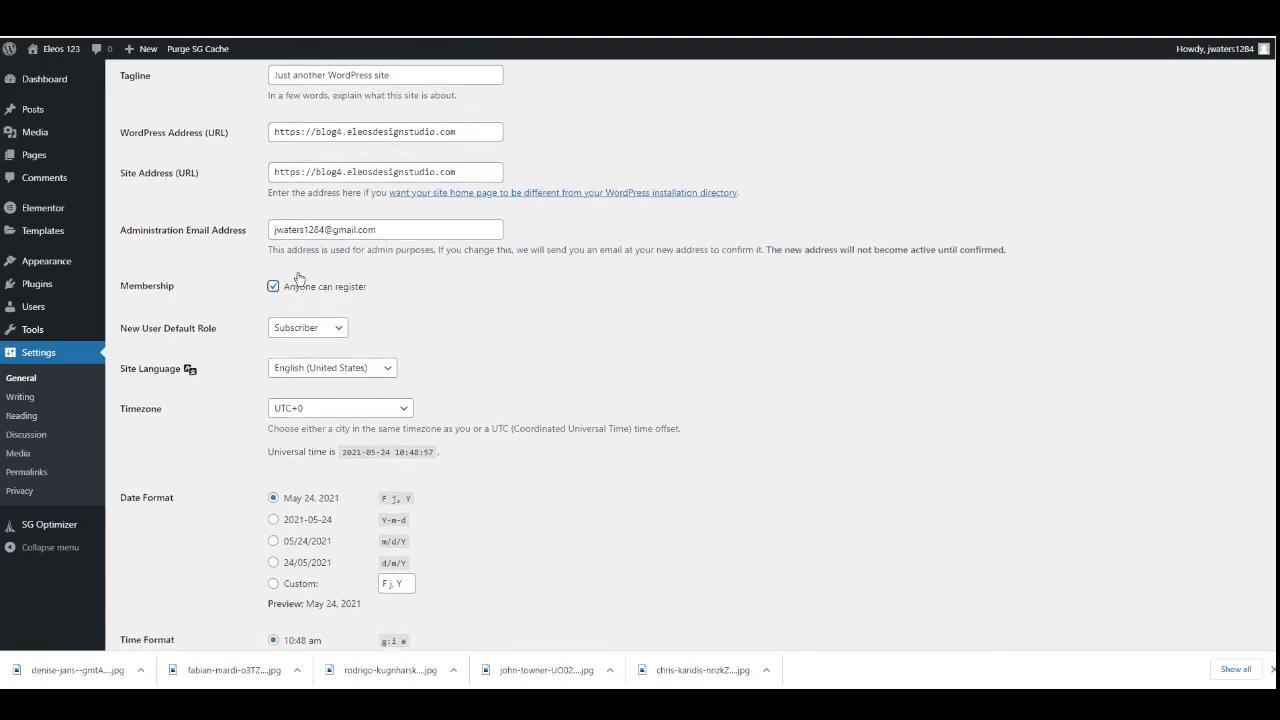
pyautogui.scroll(-1, 300, 255)
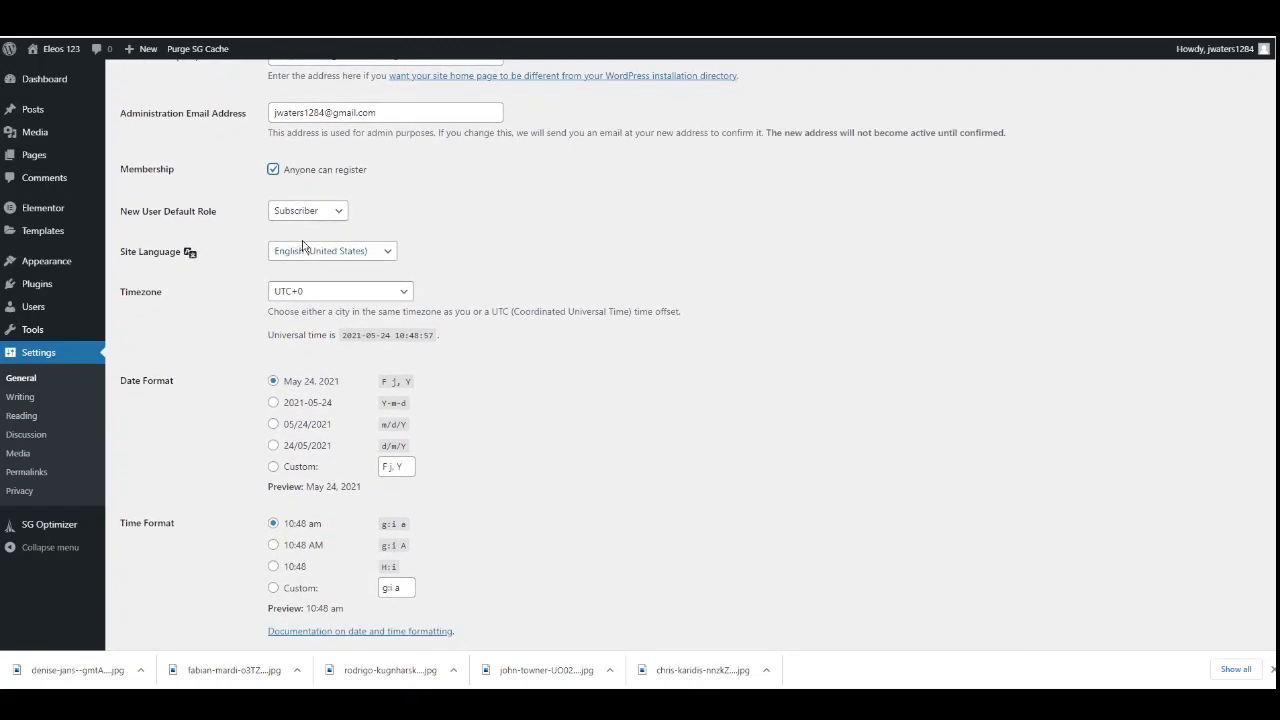
pyautogui.scroll(-2, 324, 240)
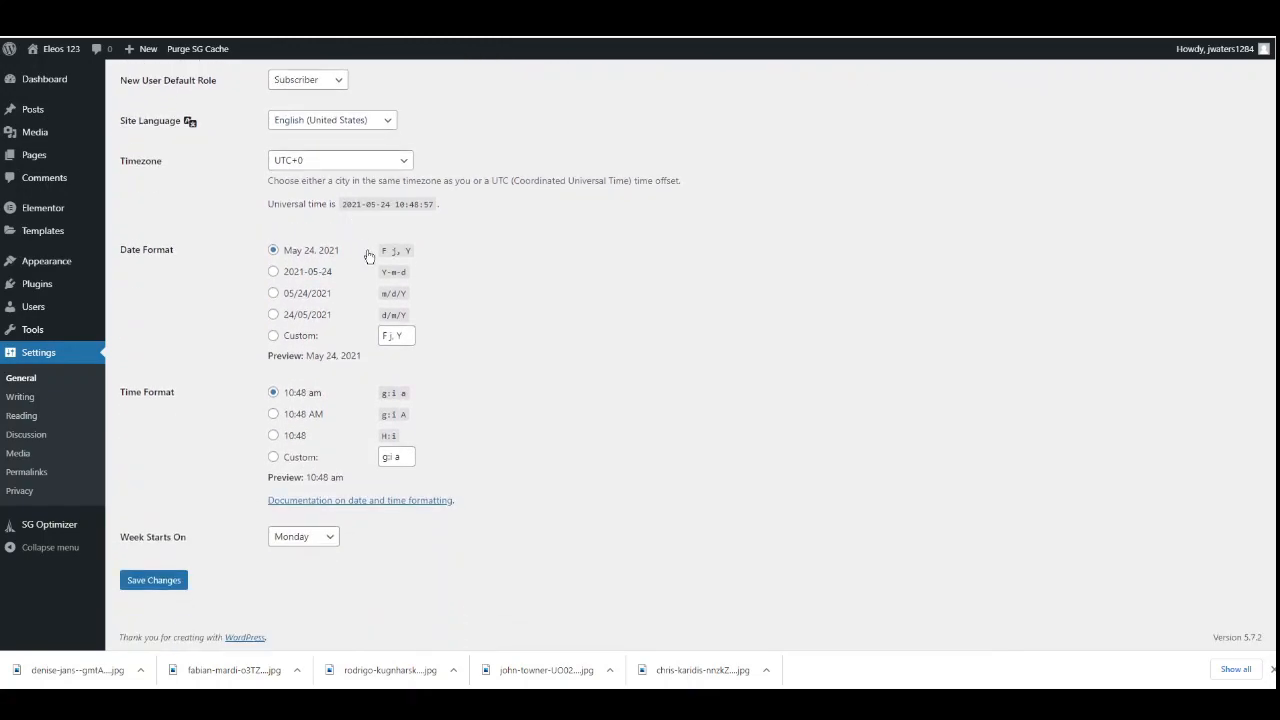
pyautogui.scroll(5, 290, 288)
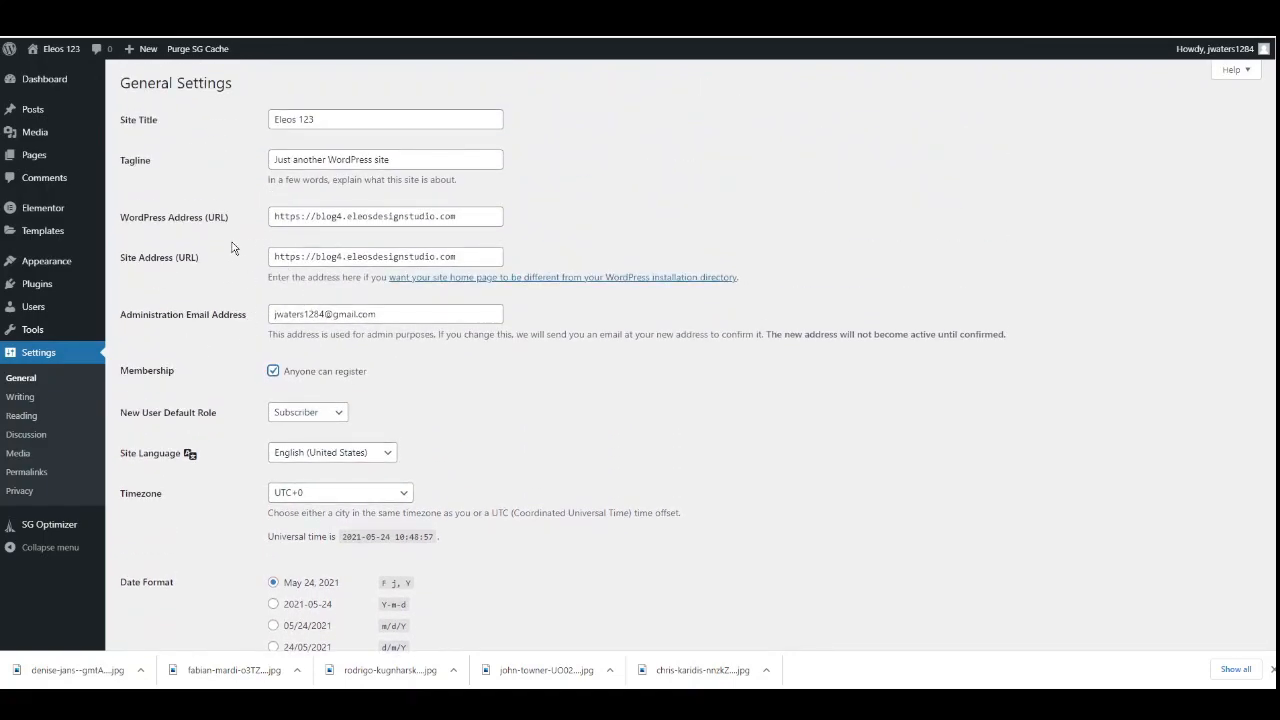
# - Clear the site tagline in the general settings and save the changes
pyautogui.moveTo(398, 159); pyautogui.dragTo(257, 165)
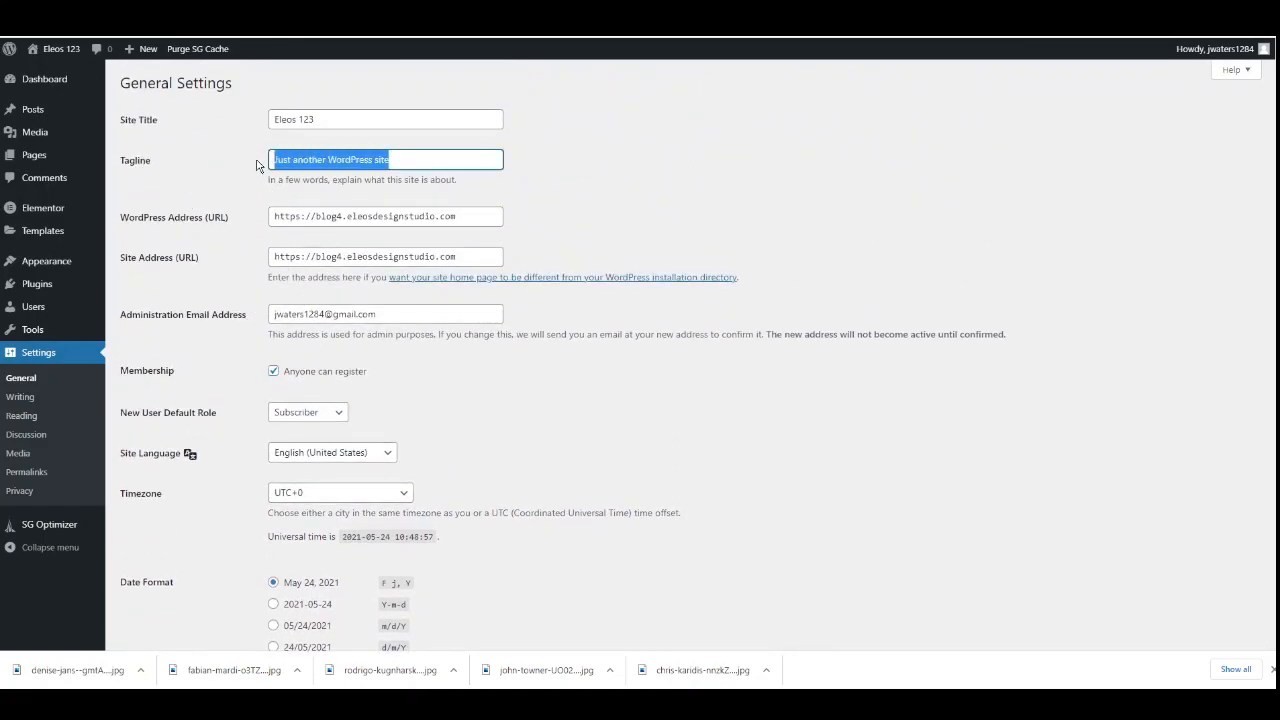
pyautogui.press('BackSpace')
pyautogui.scroll(-5, 229, 291)
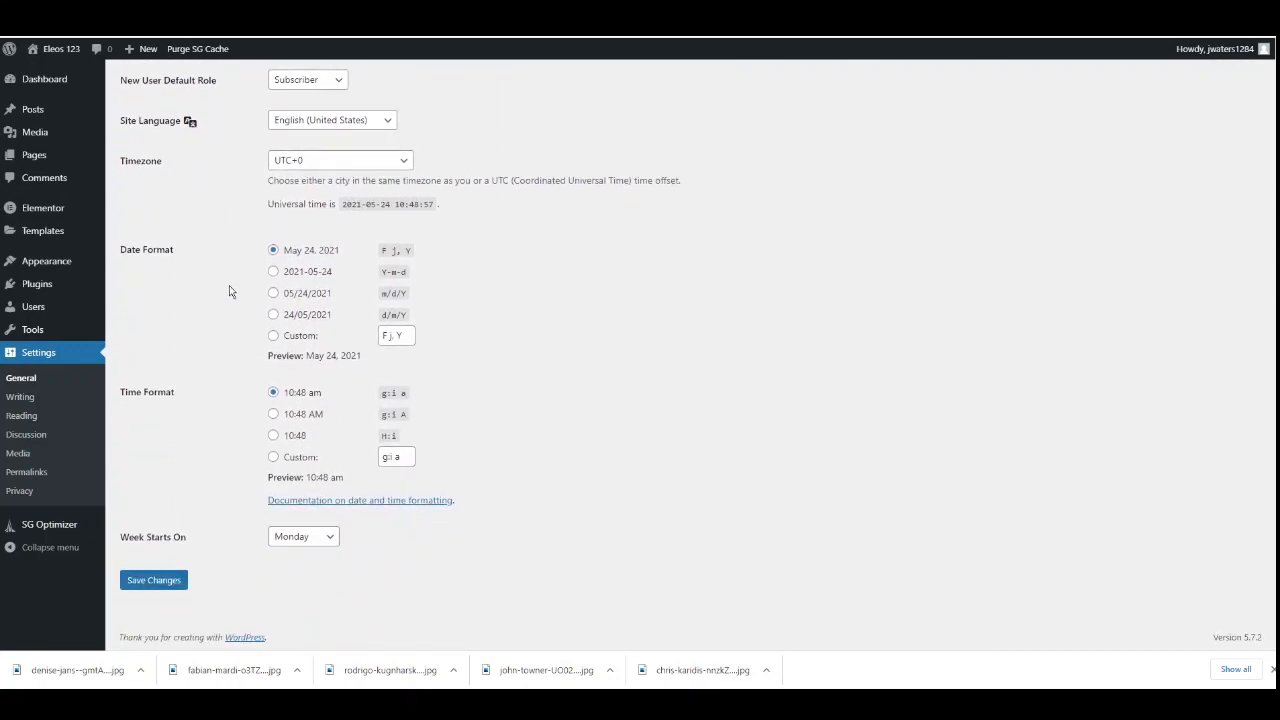
pyautogui.click(153, 582)
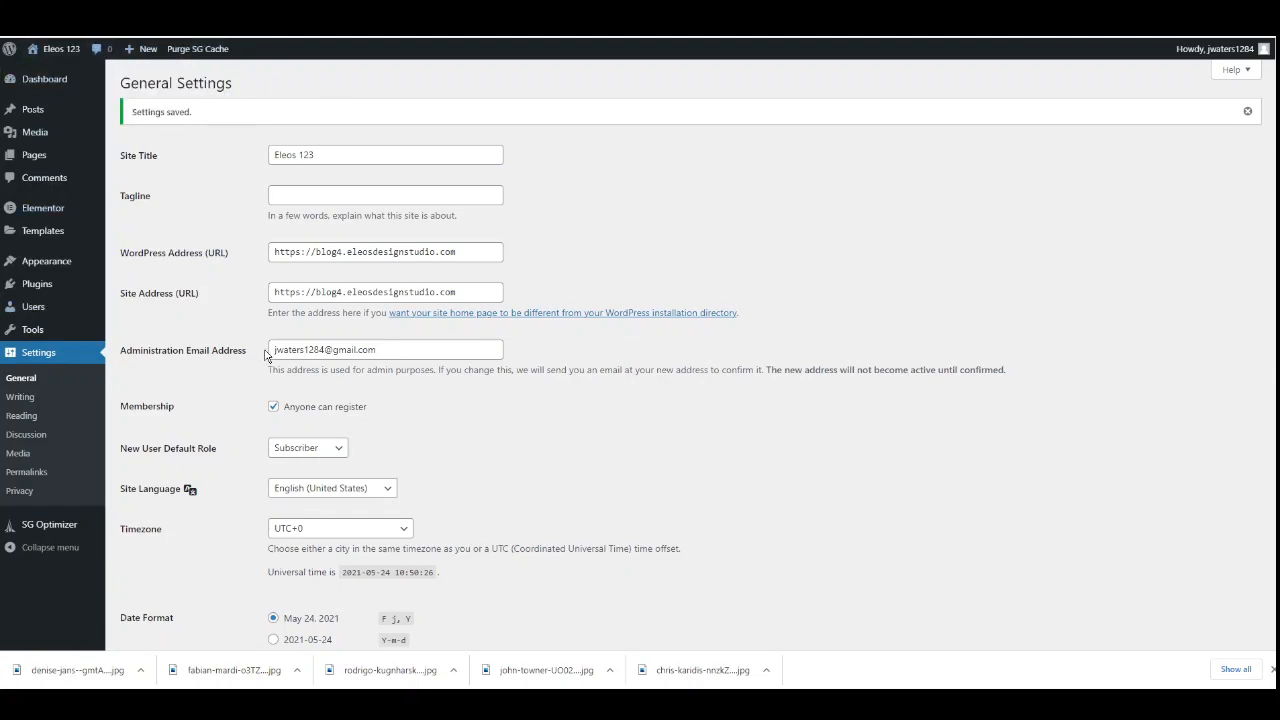
# - Open the Home page in the Elementor editor and select the posts widget under My Featured Blog for editing
pyautogui.click(40, 159)
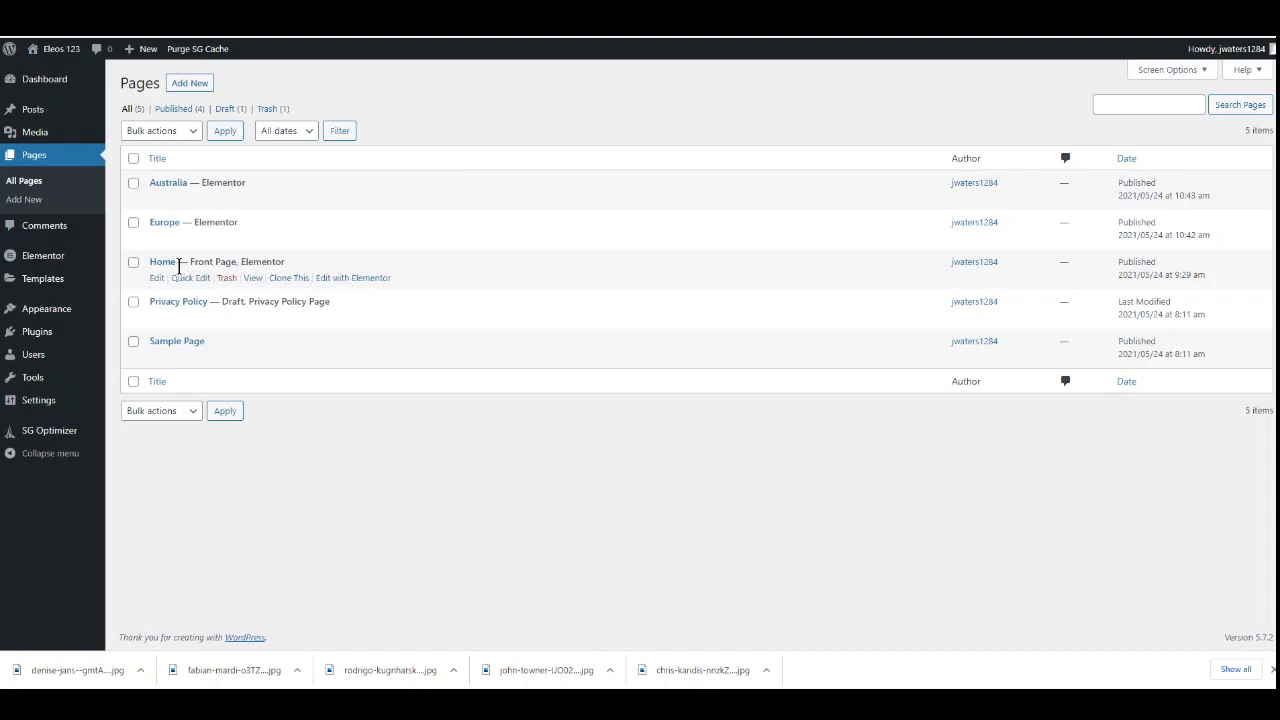
pyautogui.click(361, 283)
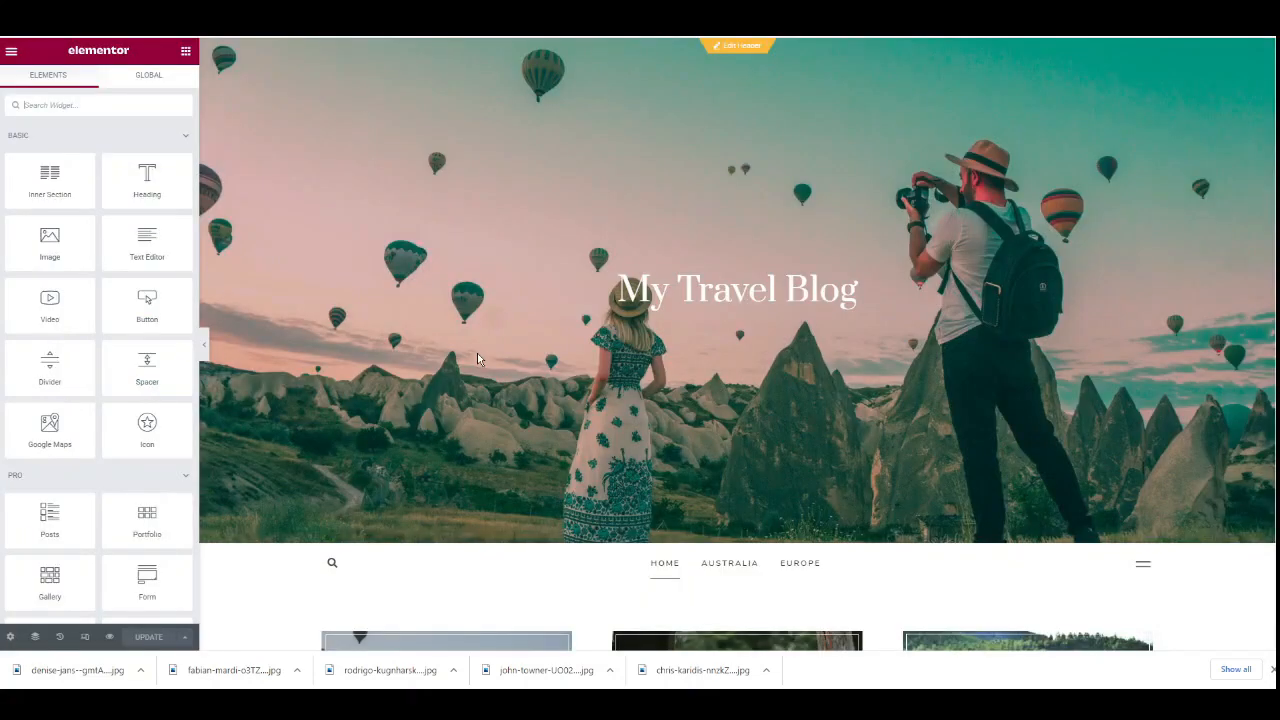
pyautogui.scroll(-5, 477, 351)
pyautogui.scroll(-4, 470, 355)
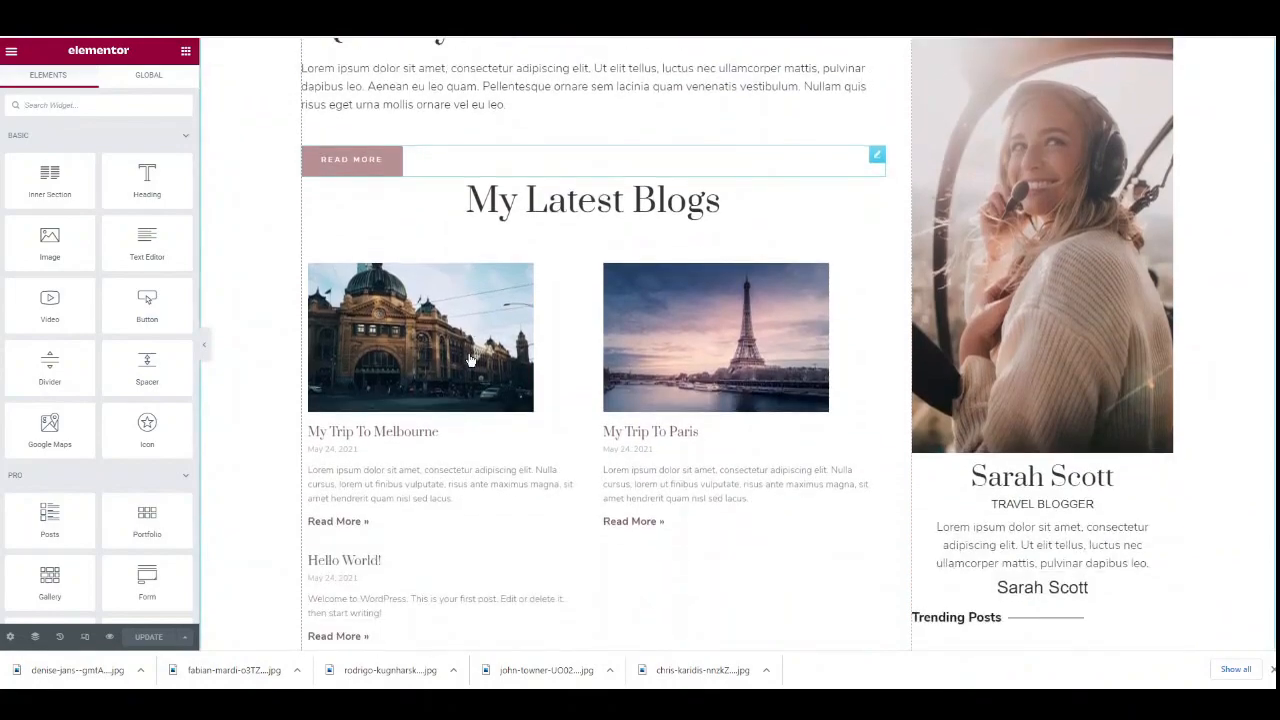
pyautogui.scroll(-1, 424, 298)
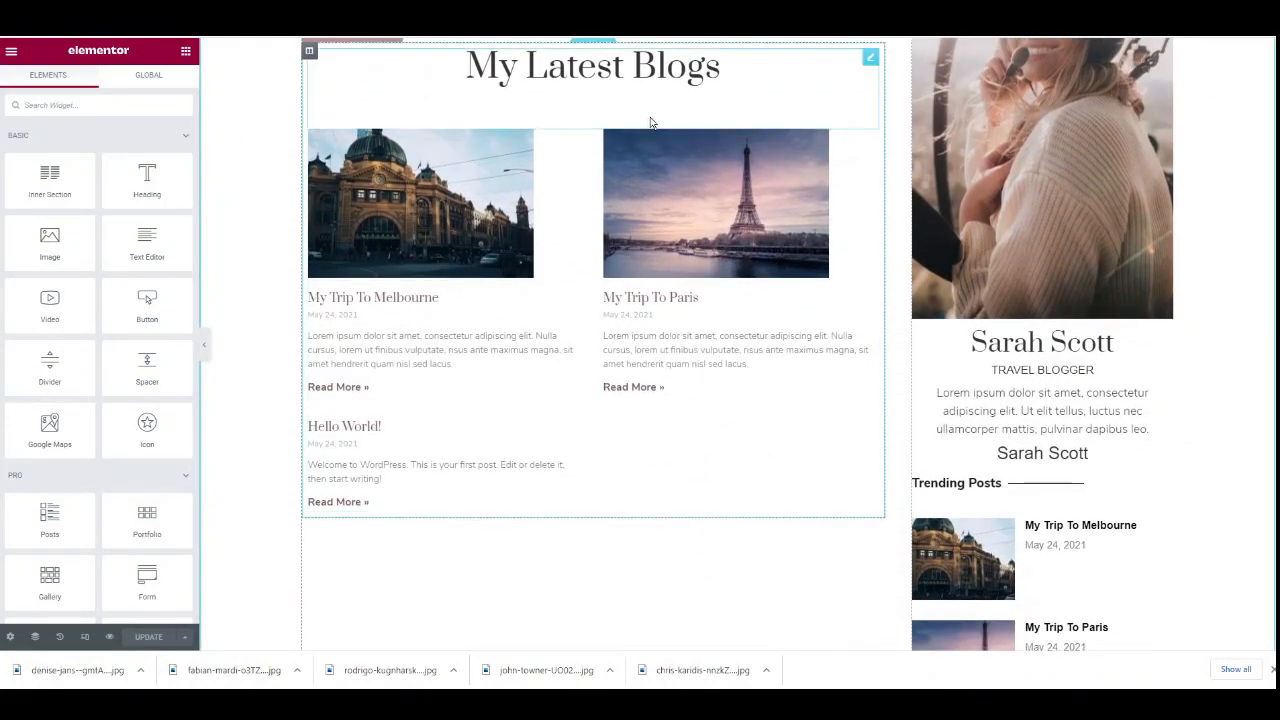
pyautogui.scroll(-2, 566, 253)
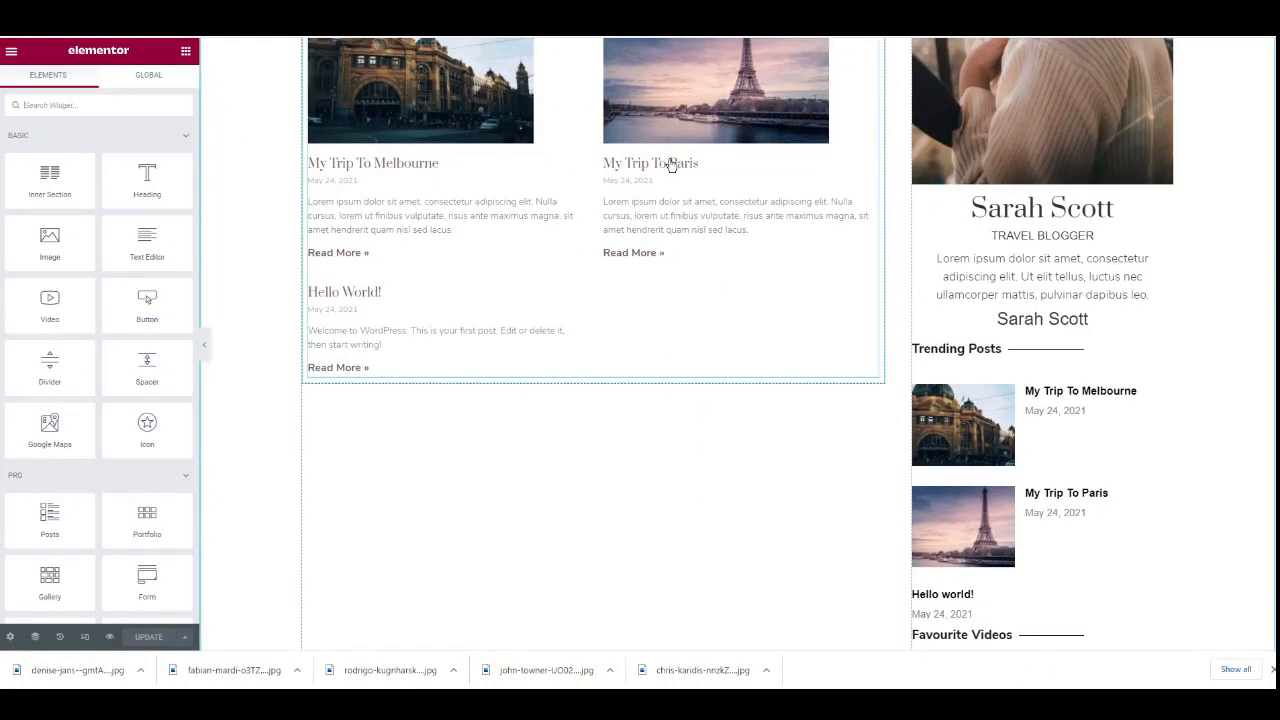
pyautogui.scroll(-8, 517, 391)
pyautogui.scroll(-10, 517, 391)
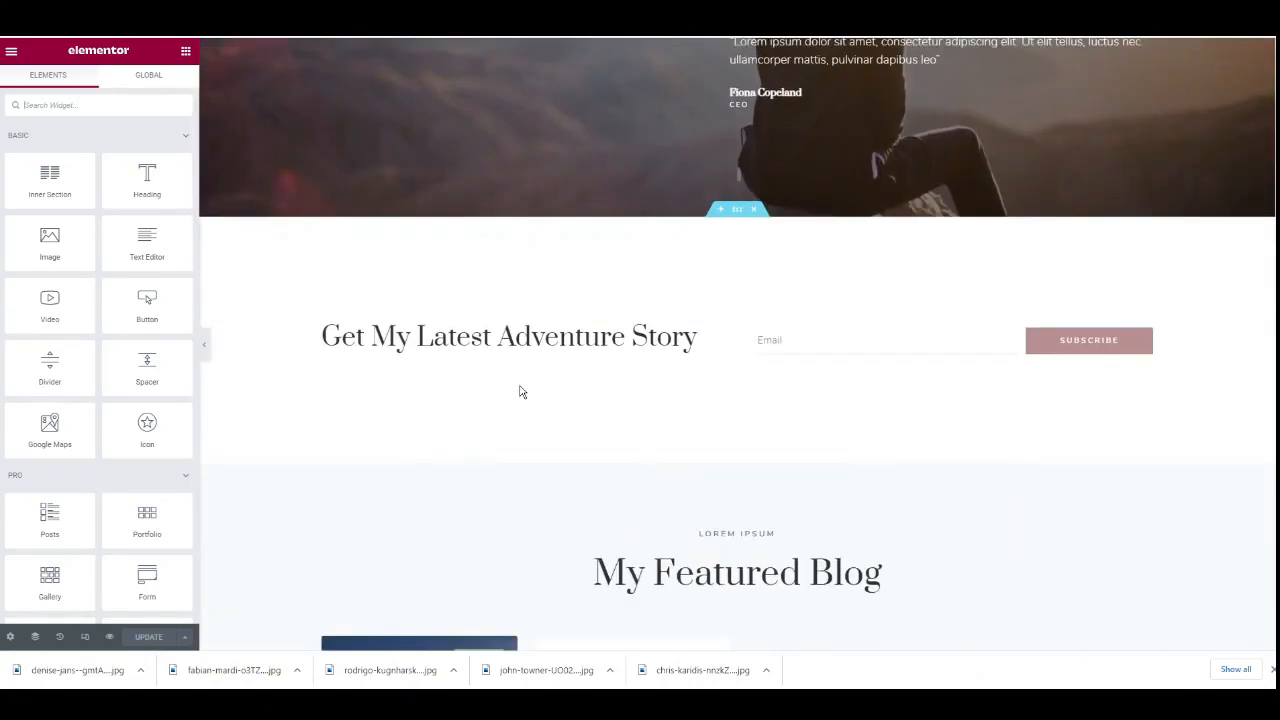
pyautogui.scroll(-2, 685, 342)
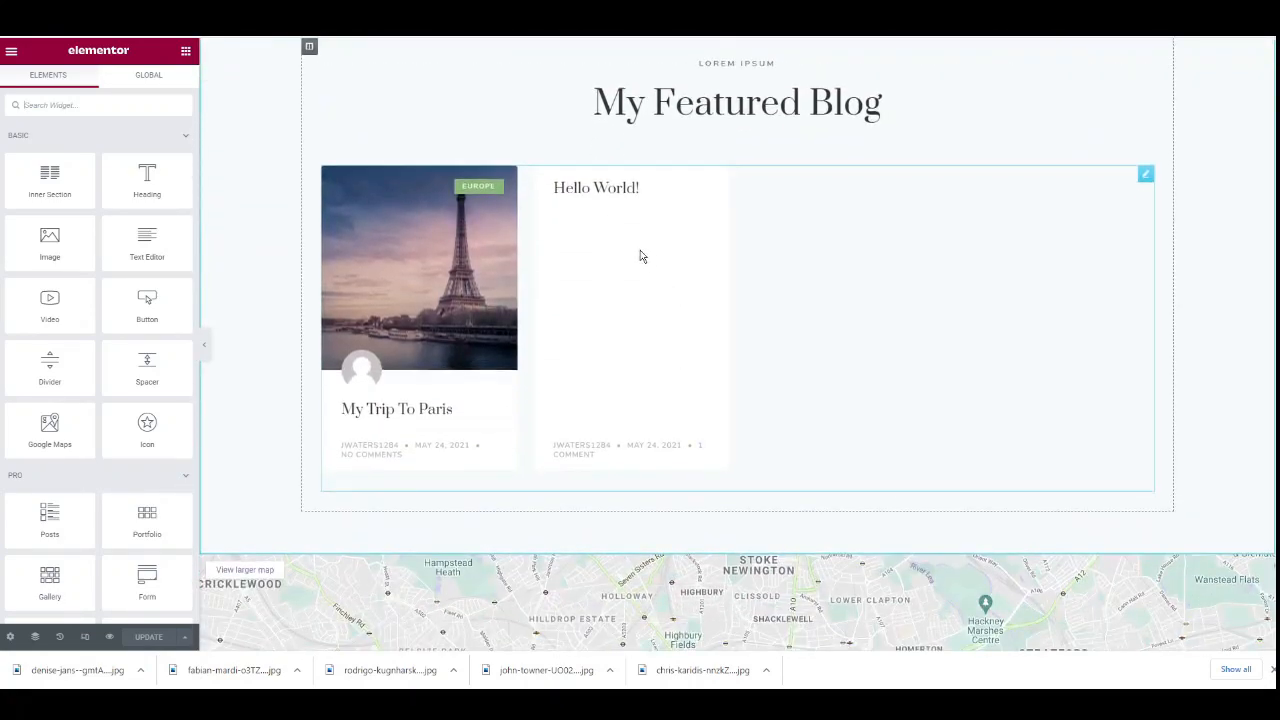
pyautogui.click(474, 301)
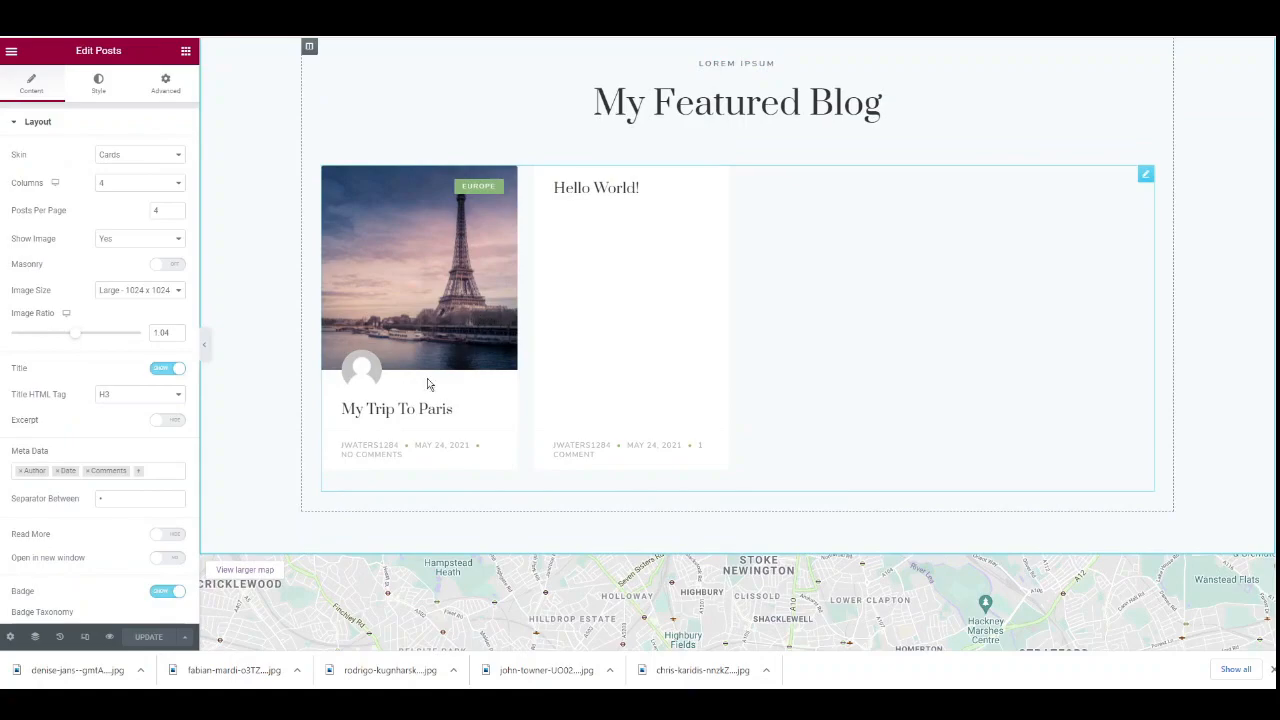
# - Set the featured posts widget's query to include posts by Term, using the category Featured
pyautogui.scroll(-2, 150, 360)
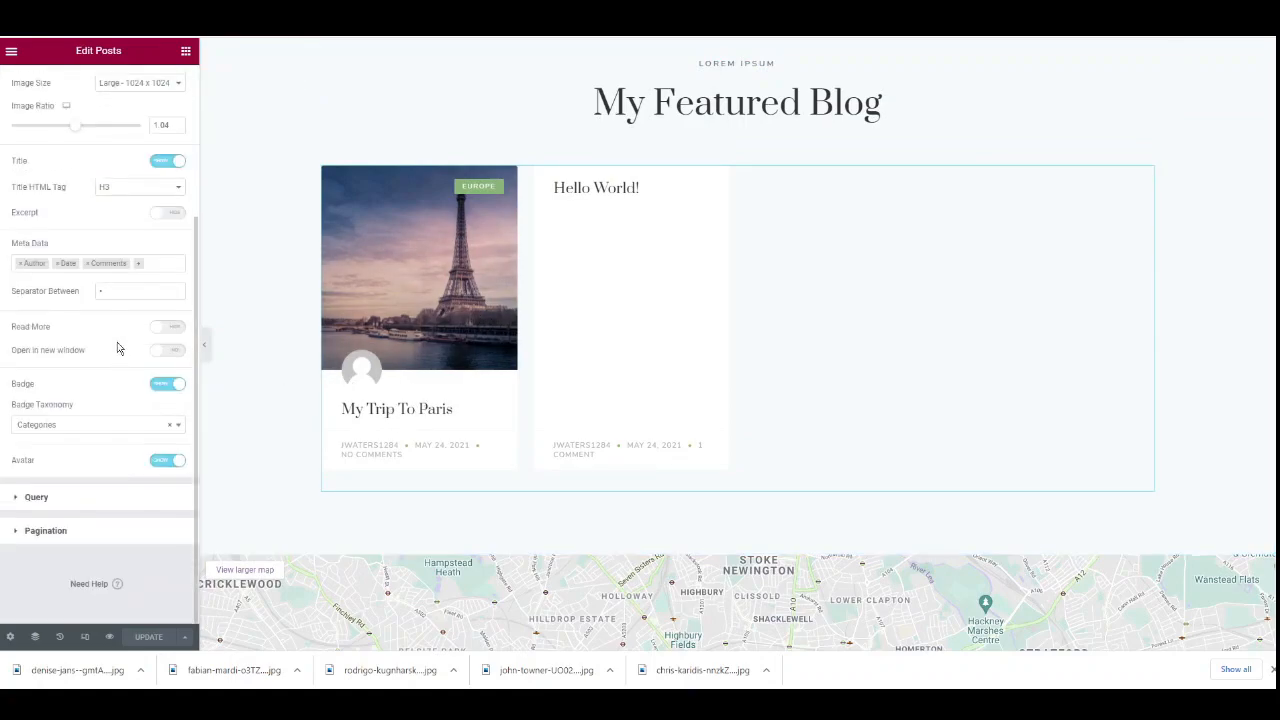
pyautogui.click(49, 502)
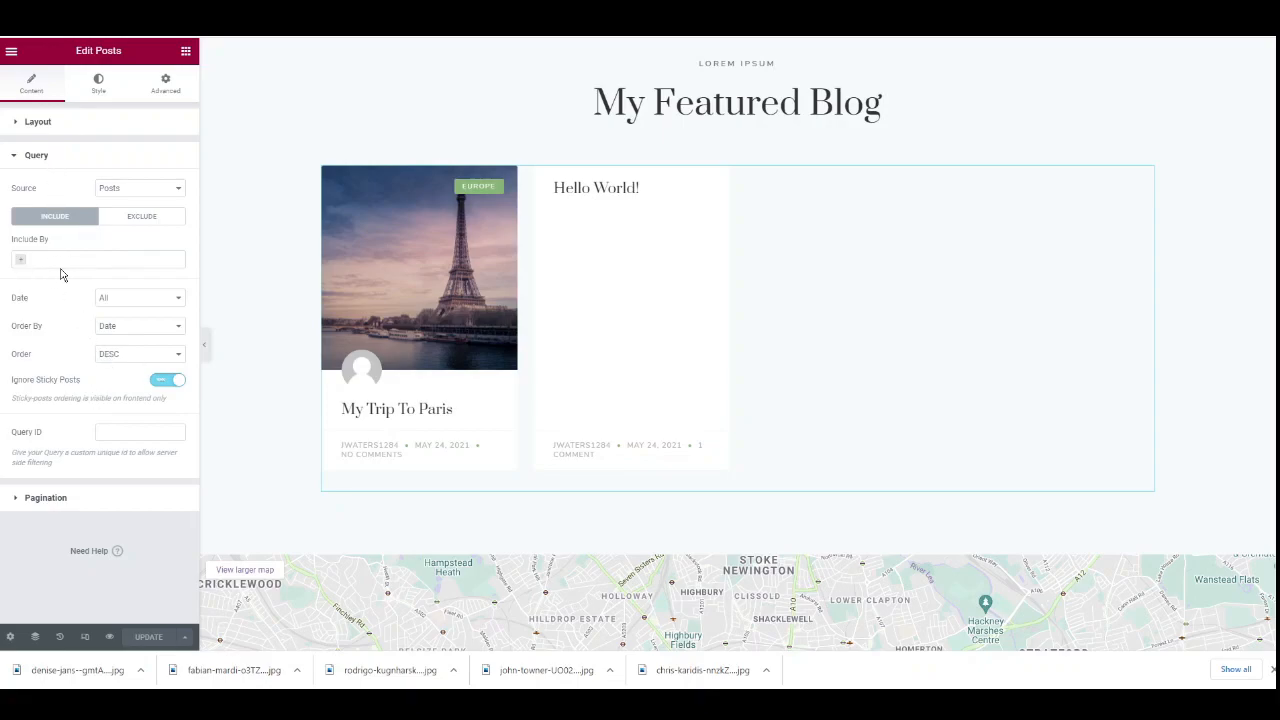
pyautogui.click(22, 264)
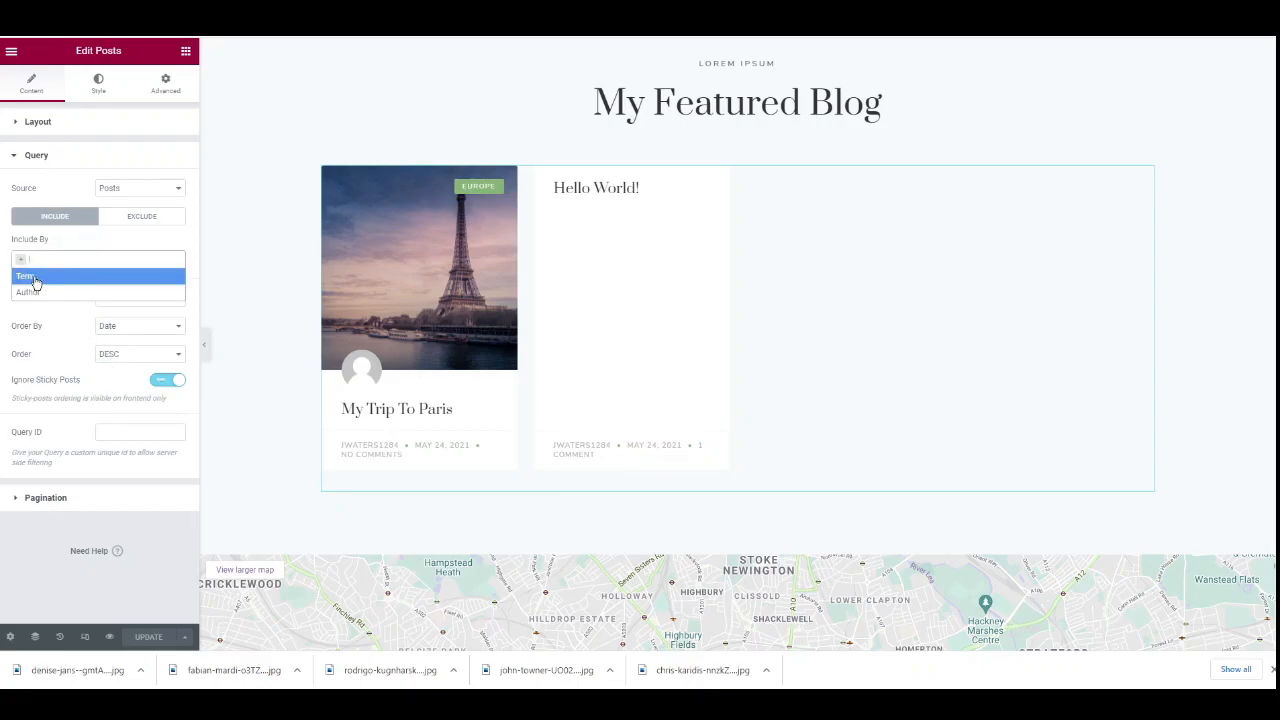
pyautogui.click(25, 276)
pyautogui.click(33, 303)
pyautogui.write('le')
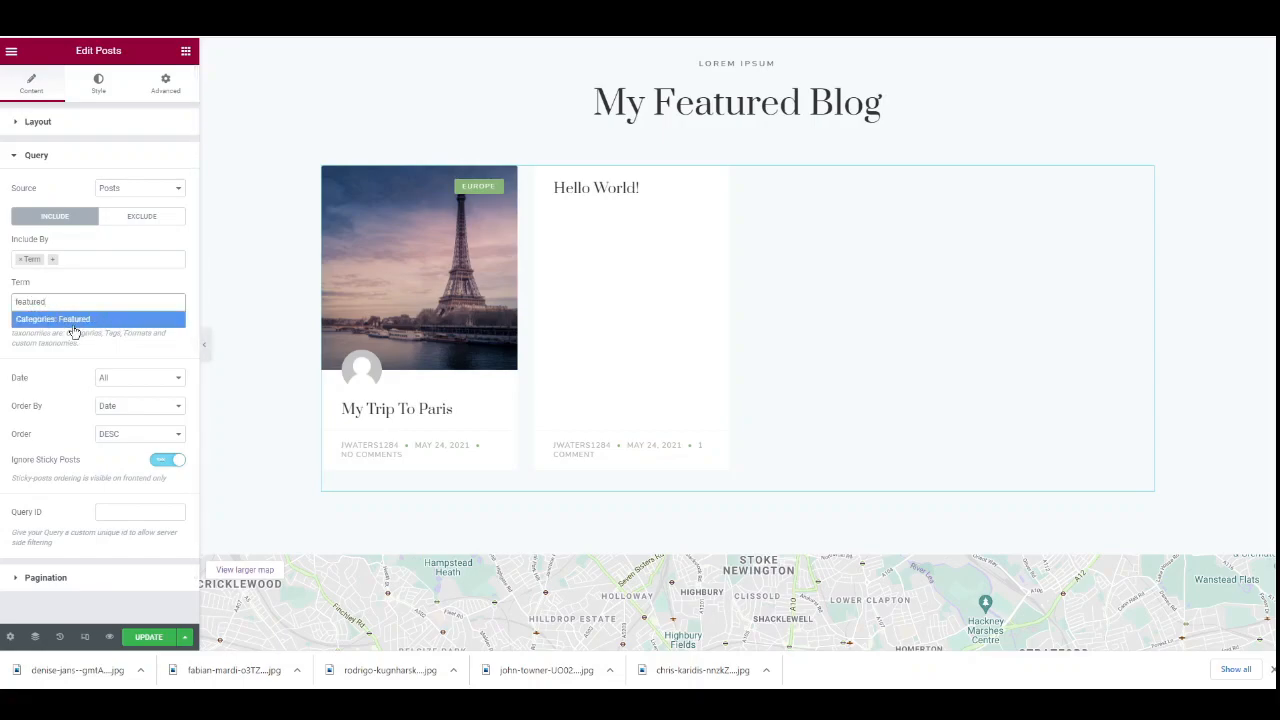
pyautogui.click(71, 320)
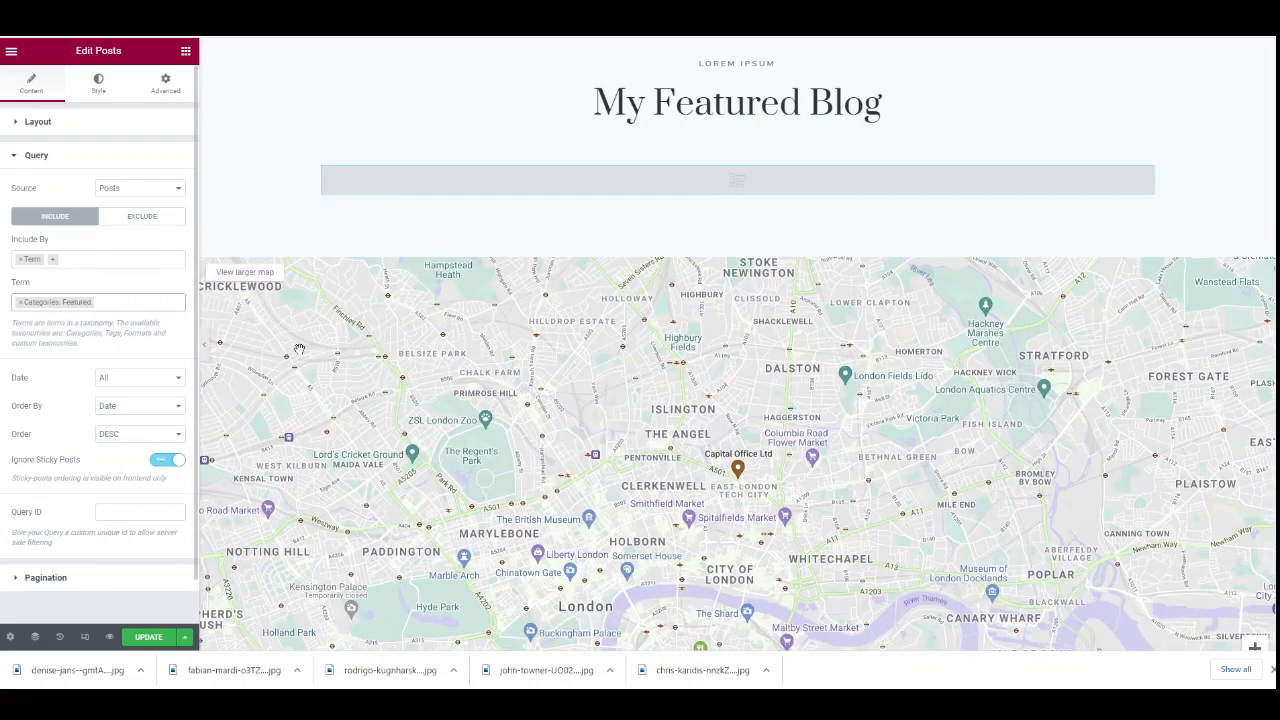
# - Review the live homepage, including the header, navigation menu, image links, My Latest Blogs section and author sidebar
pyautogui.scroll(3, 340, 360)
pyautogui.scroll(-2, 350, 405)
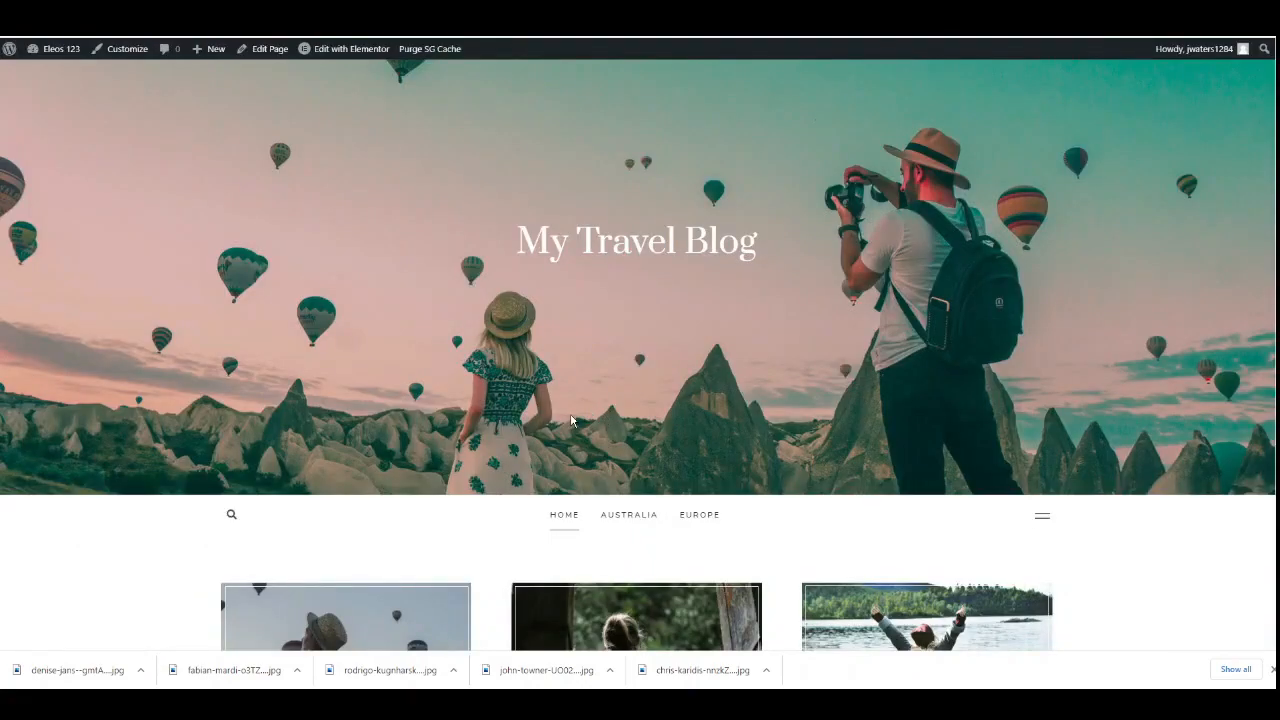
pyautogui.scroll(-2, 557, 397)
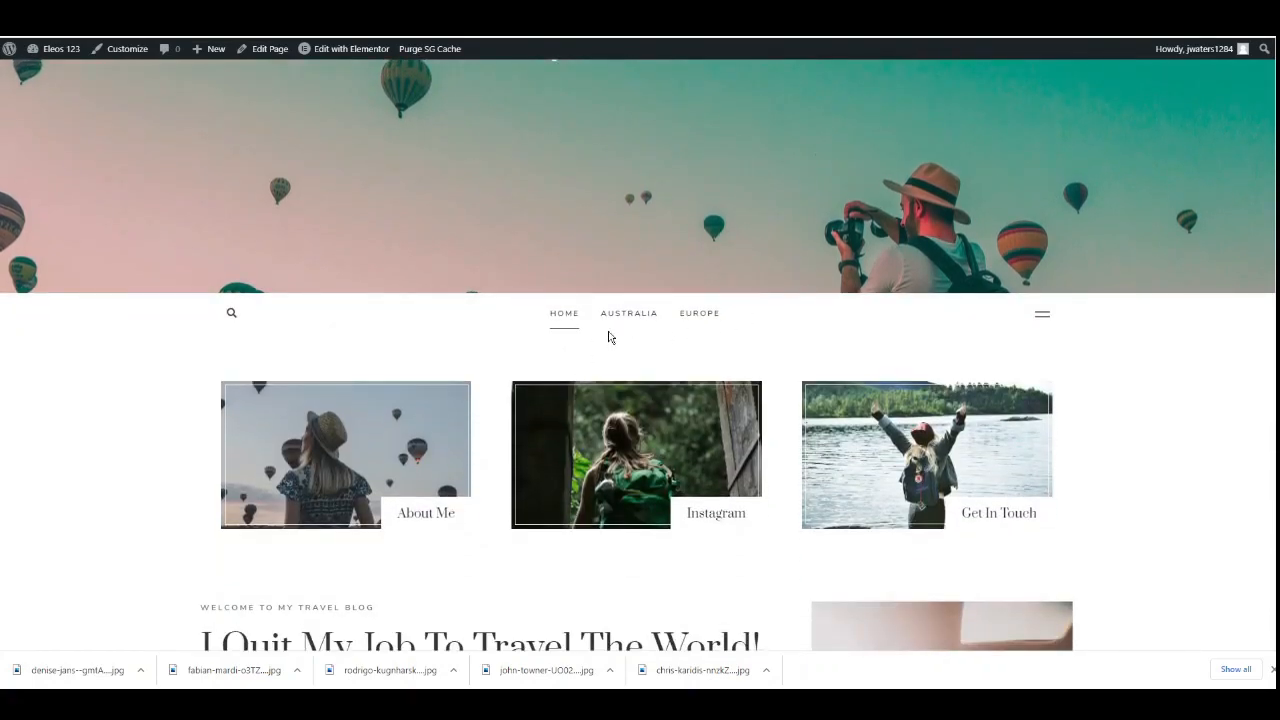
pyautogui.scroll(-2, 607, 336)
pyautogui.scroll(-2, 460, 358)
pyautogui.scroll(2, 440, 352)
pyautogui.scroll(-4, 480, 348)
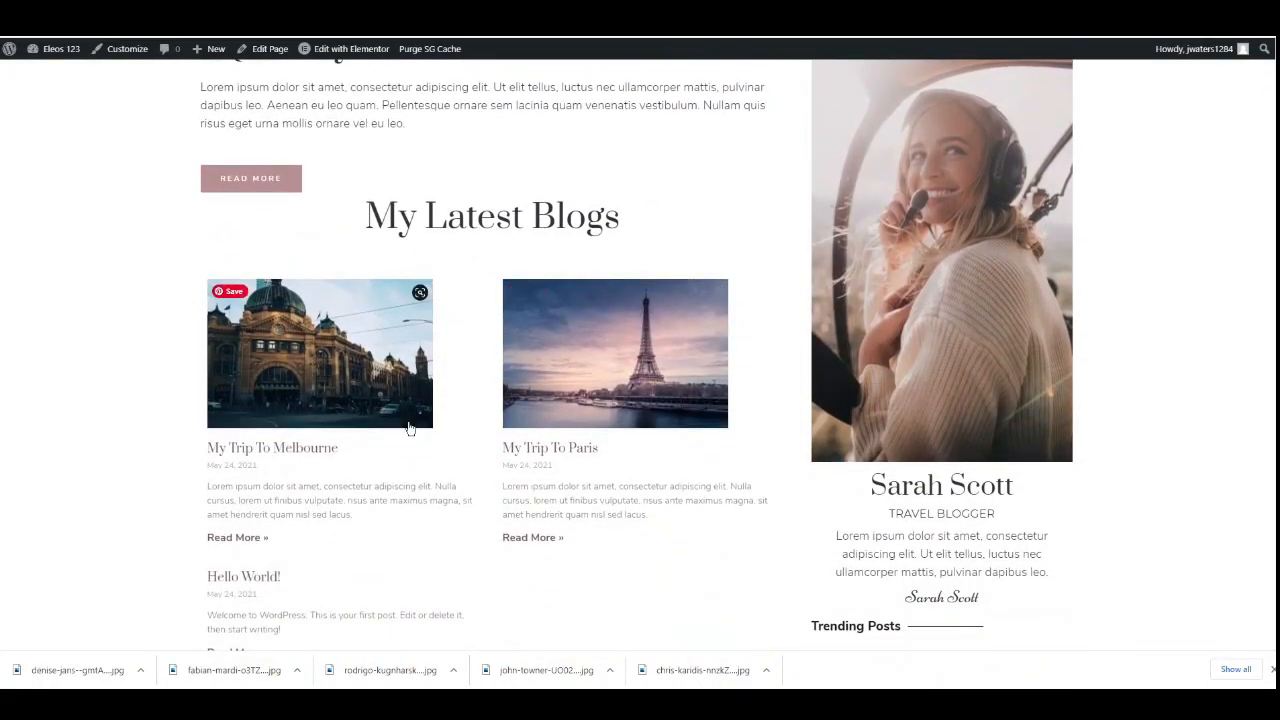
pyautogui.scroll(3, 580, 430)
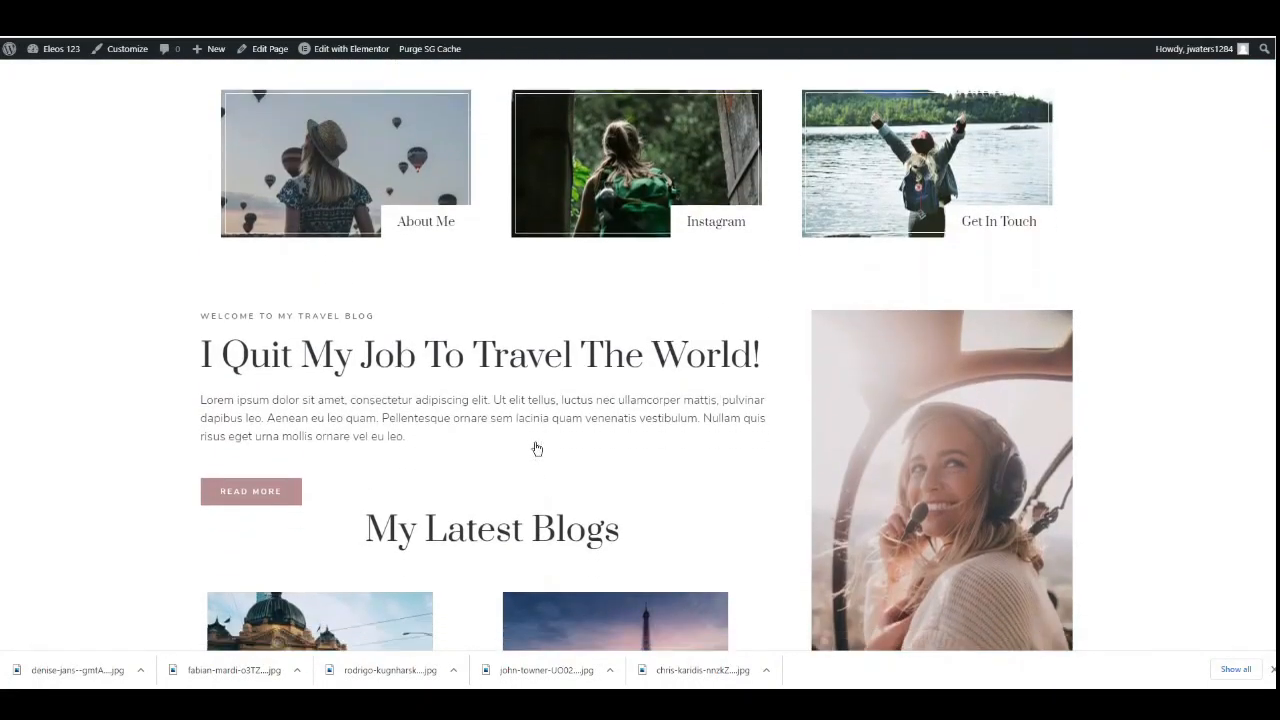
pyautogui.scroll(-2, 537, 449)
pyautogui.scroll(2, 540, 435)
pyautogui.scroll(-3, 560, 430)
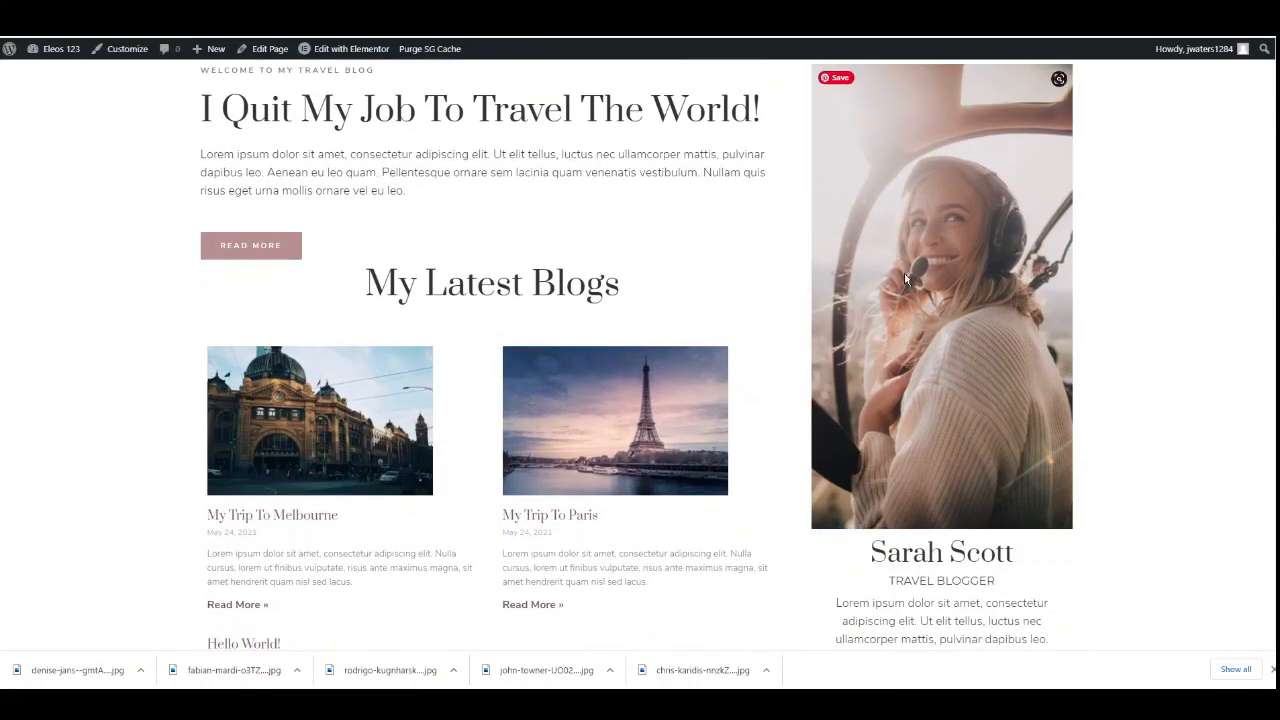
pyautogui.scroll(-3, 920, 400)
pyautogui.scroll(6, 842, 382)
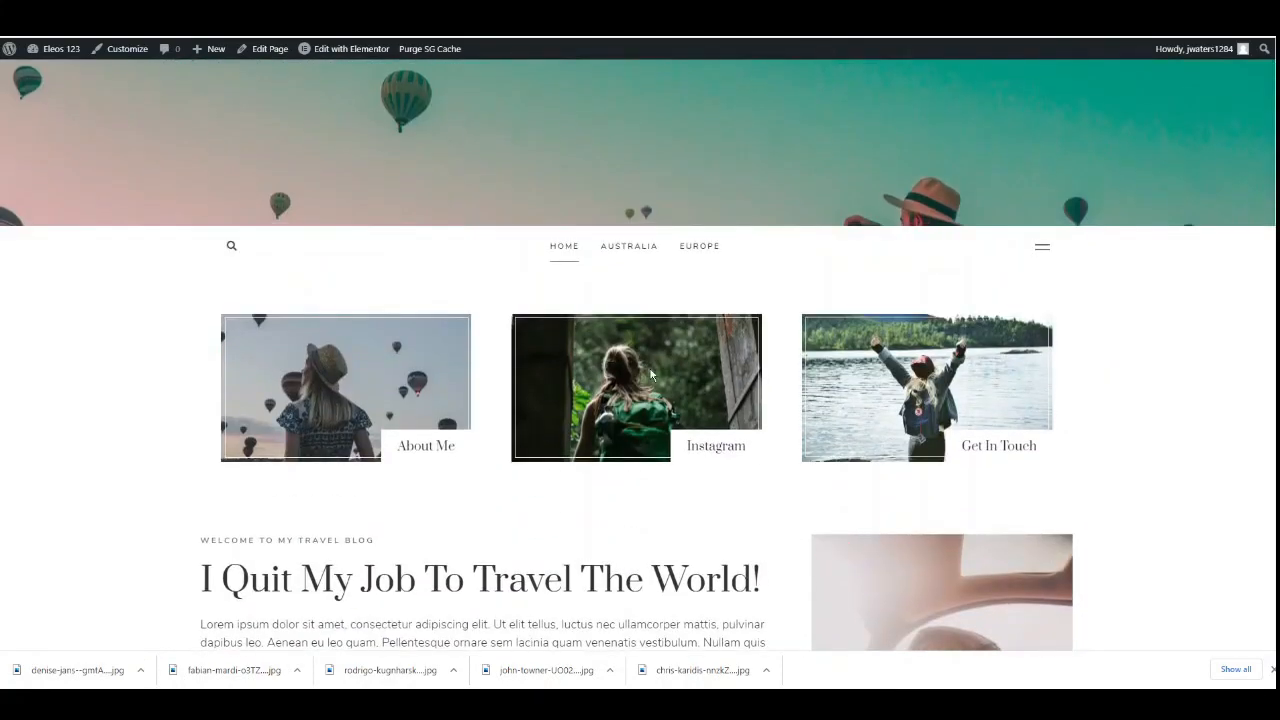
pyautogui.scroll(-1, 593, 410)
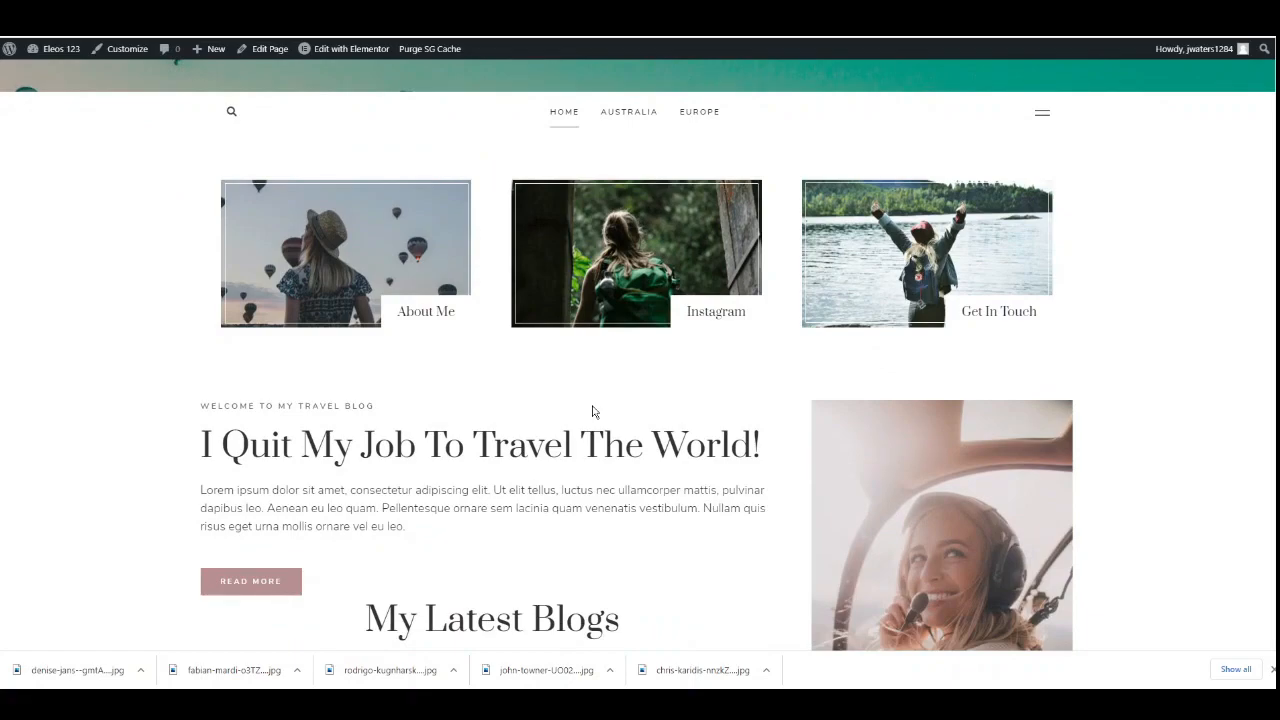
pyautogui.scroll(2, 560, 390)
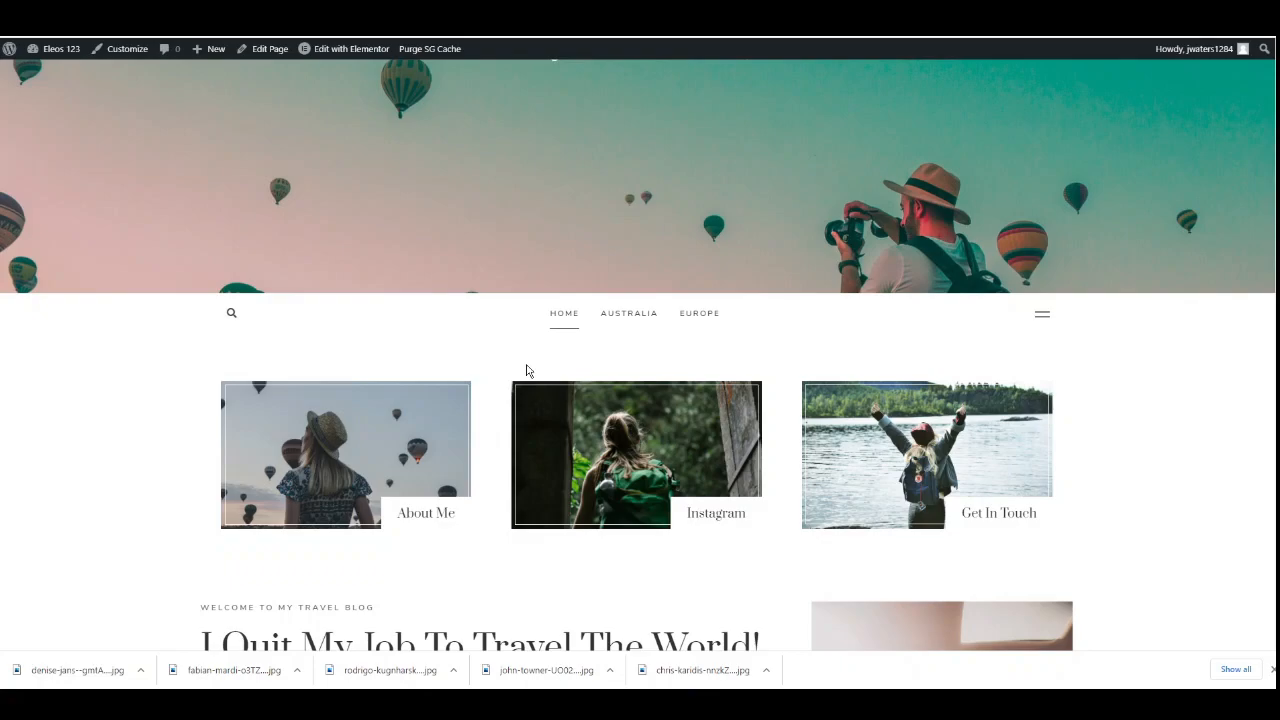
pyautogui.scroll(-1, 527, 370)
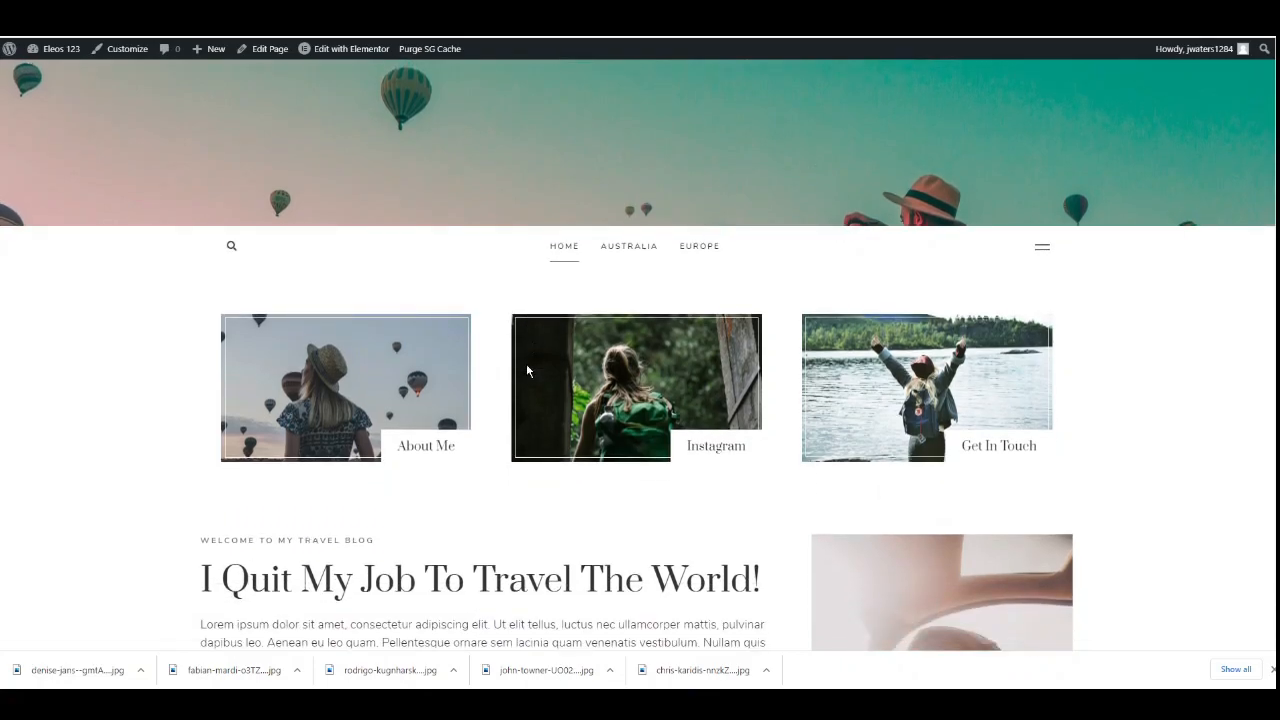